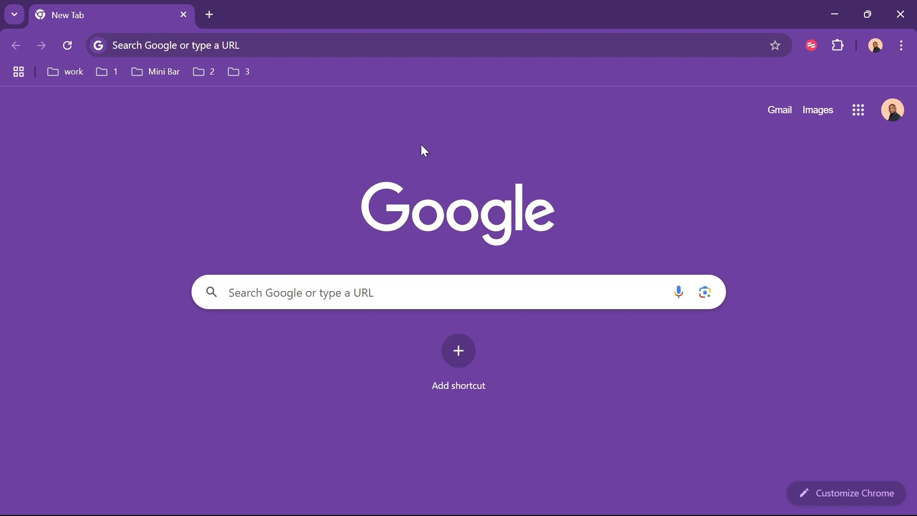
# Go to hmis.ilarahealth.com from the 'hmis' address suggestion to load the login page
pyautogui.click(226, 45)
pyautogui.write('hmis')
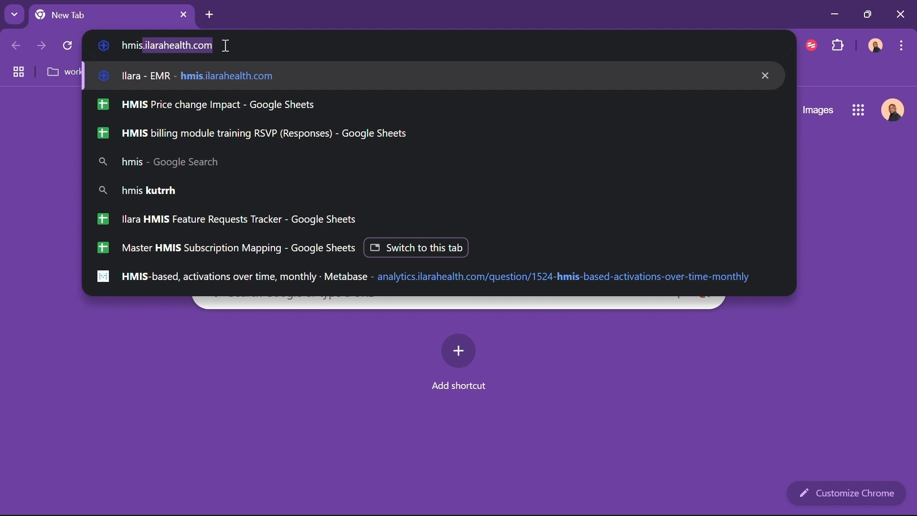
pyautogui.click(225, 46)
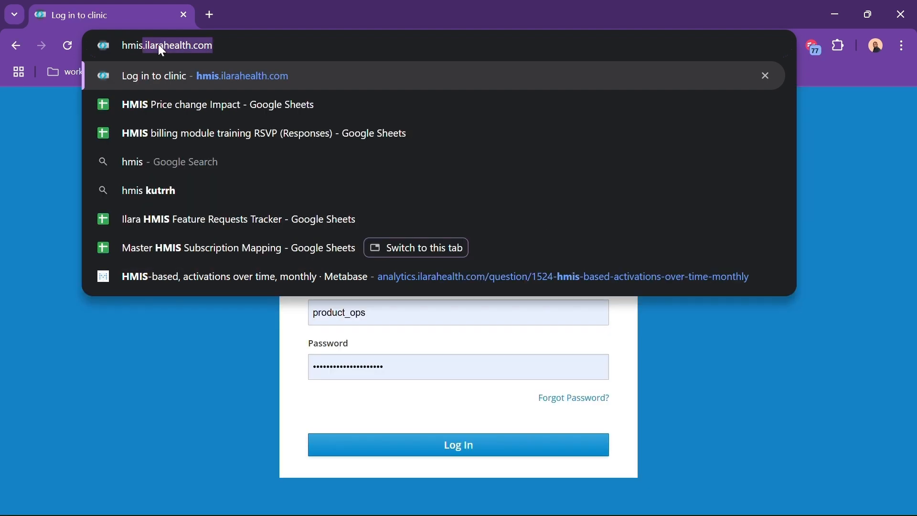
pyautogui.write('.i')
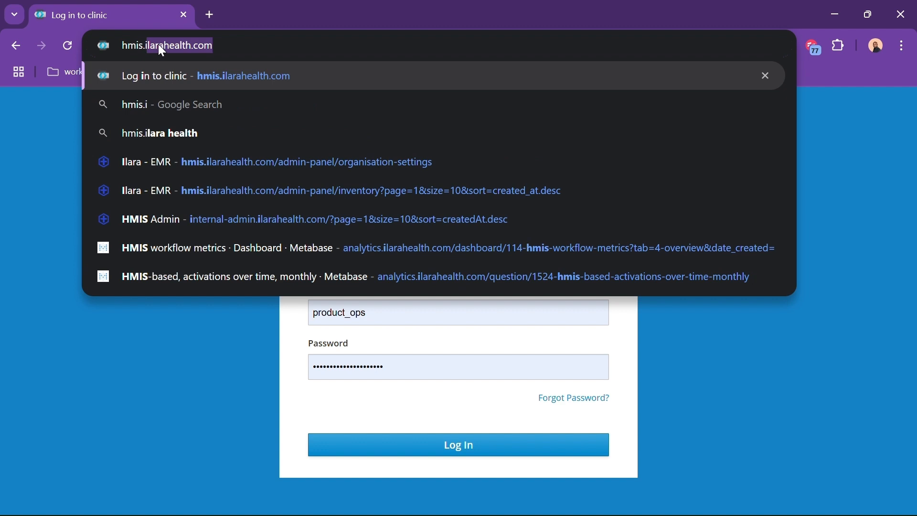
pyautogui.press('Return')
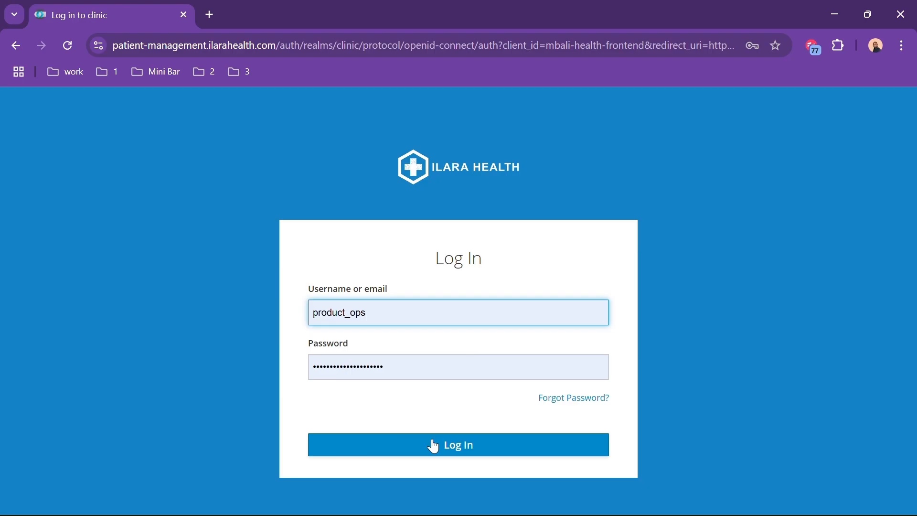
# Log in to Ilara HMIS with the administrator account
pyautogui.click(435, 444)
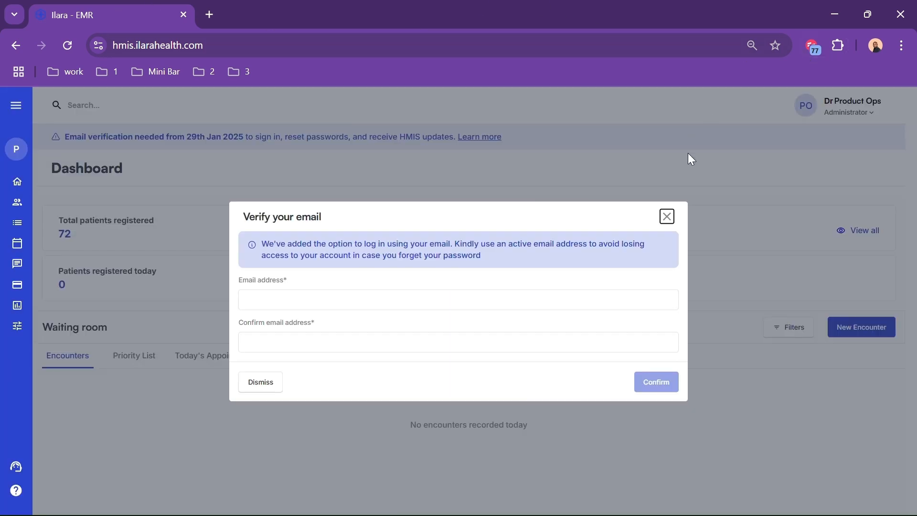
# Make Chrome full screen, dismiss the Verify your email dialog, and expand the sidebar labels
pyautogui.click(902, 45)
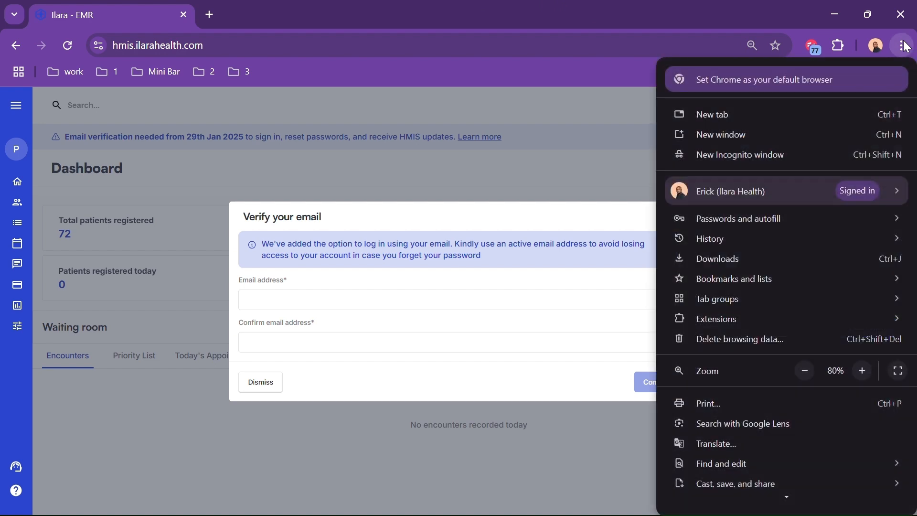
pyautogui.click(898, 371)
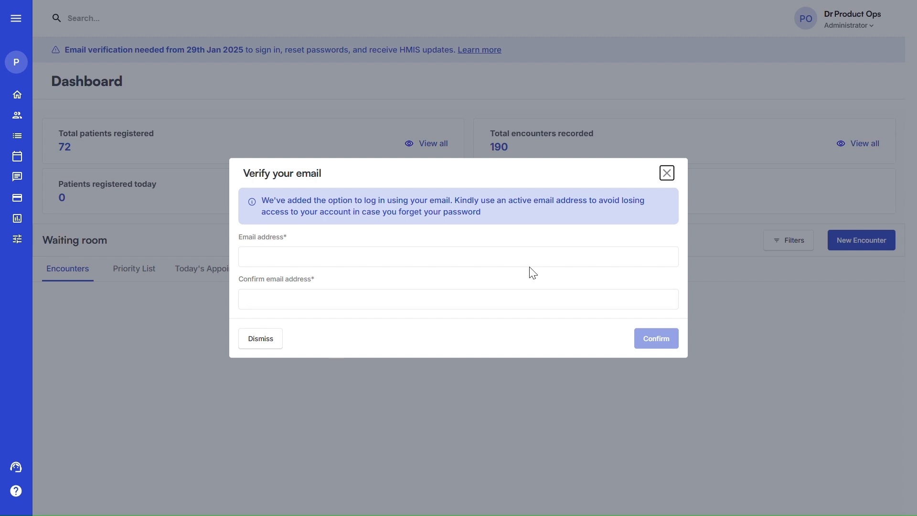
pyautogui.click(667, 173)
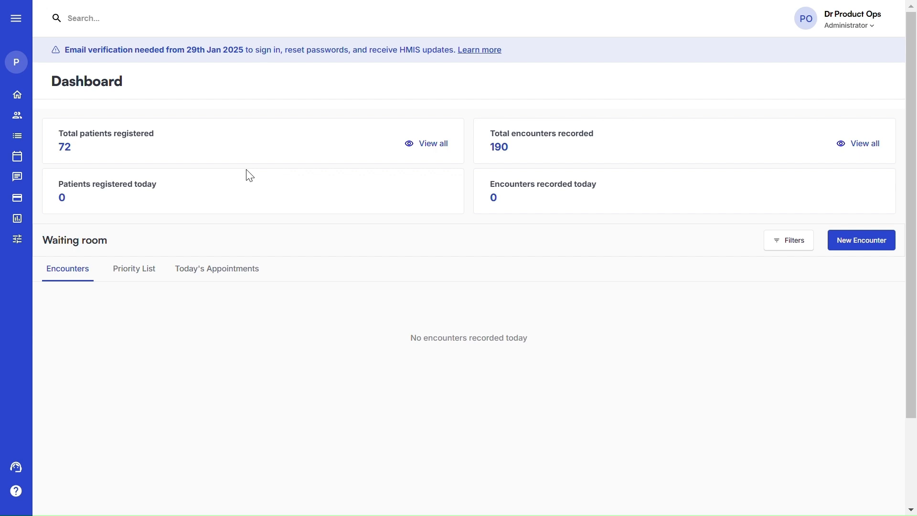
pyautogui.click(17, 22)
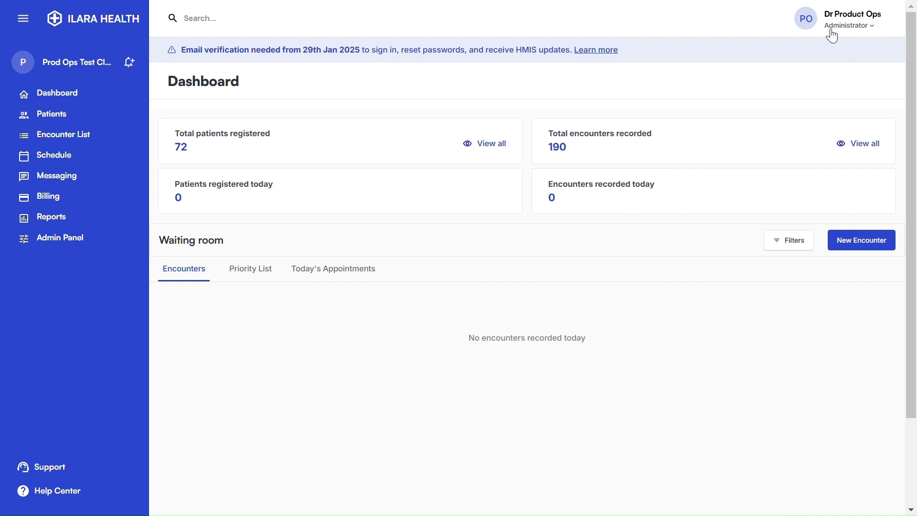
# Check the user account menu without choosing anything, then open the Support Form from the sidebar
pyautogui.click(872, 27)
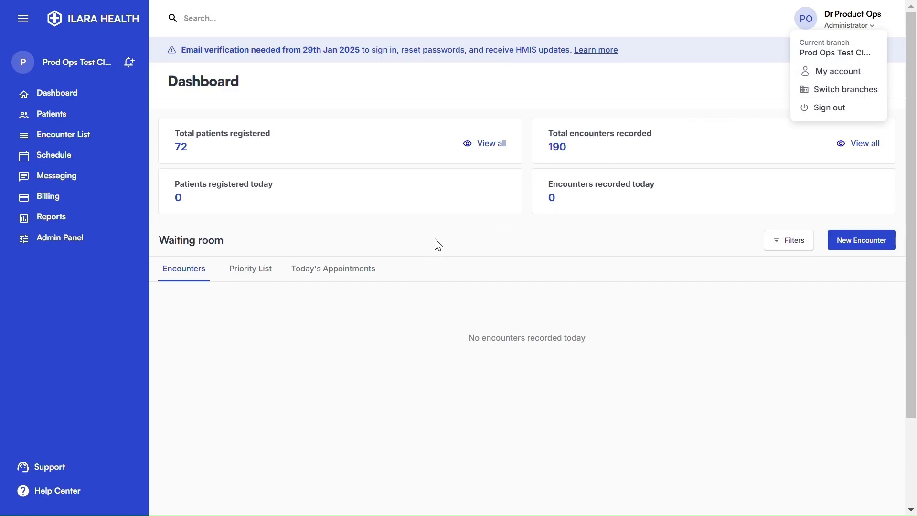
pyautogui.click(438, 245)
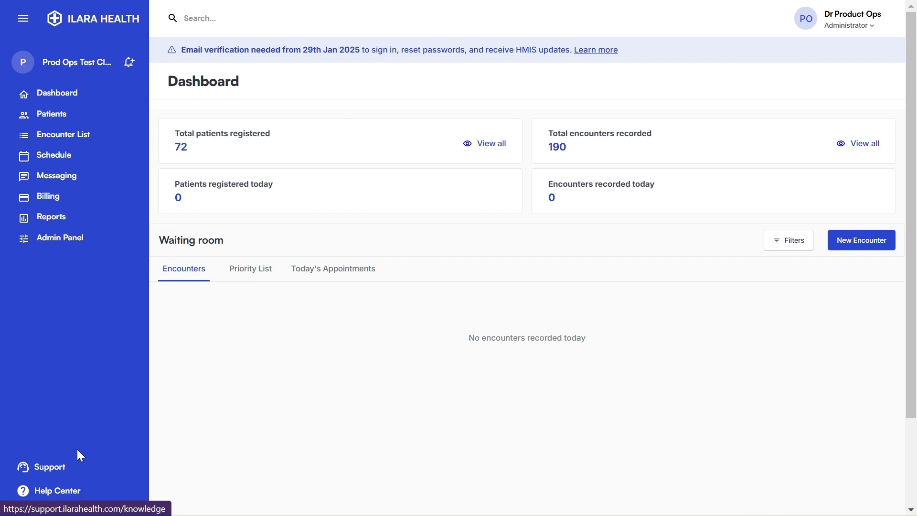
pyautogui.click(57, 468)
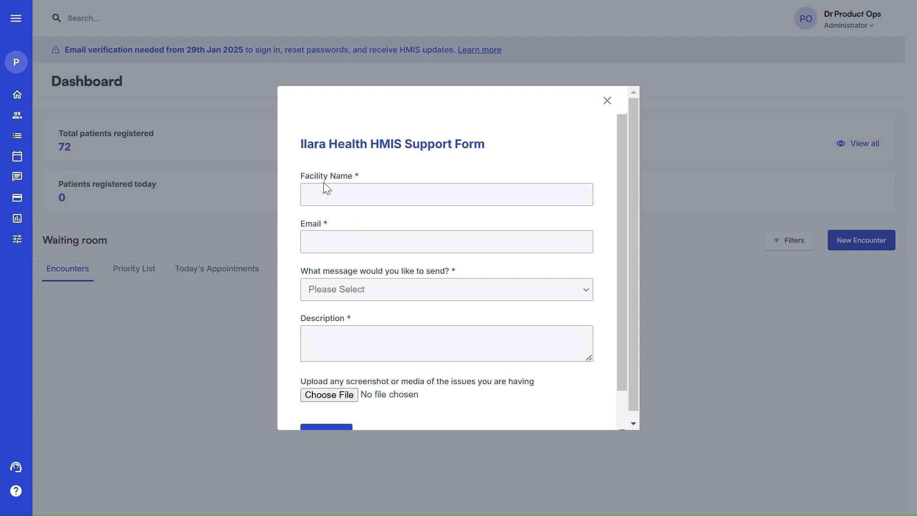
# Autofill Facility Name with Ilara Health and look through the message-type options
pyautogui.click(323, 199)
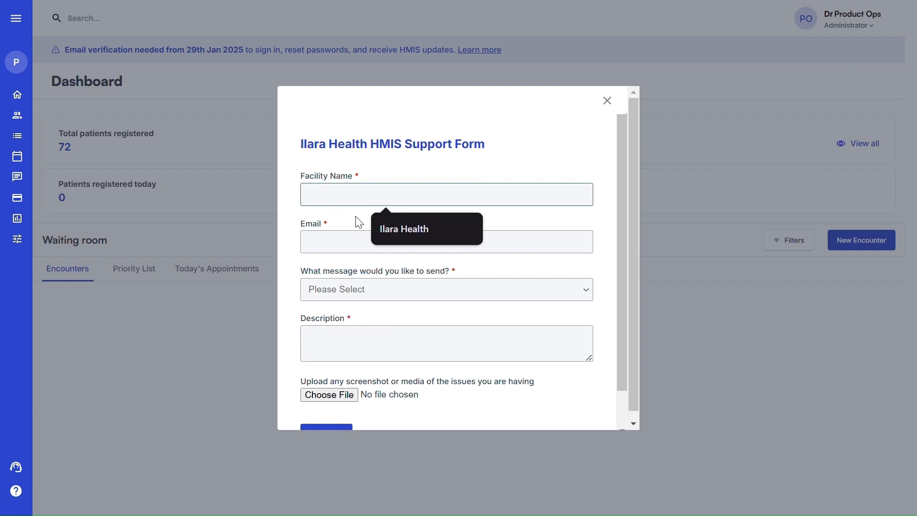
pyautogui.click(404, 233)
pyautogui.click(316, 240)
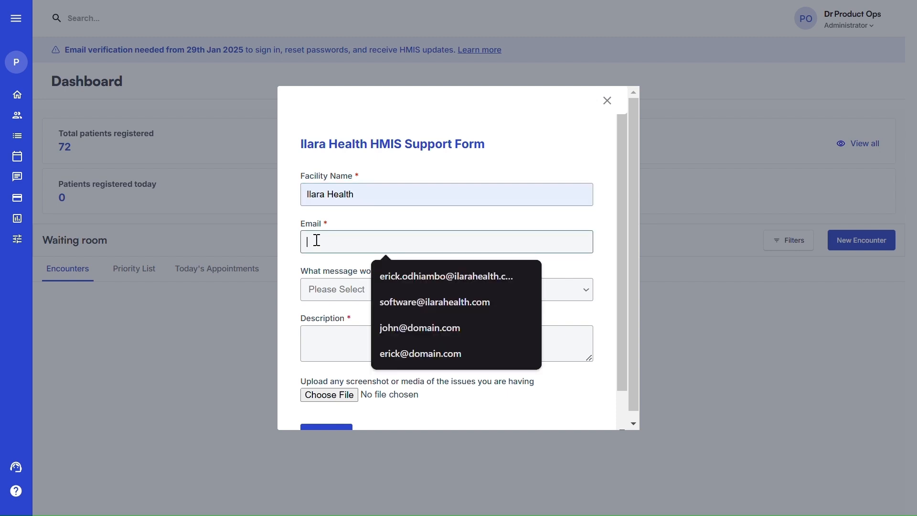
pyautogui.click(311, 287)
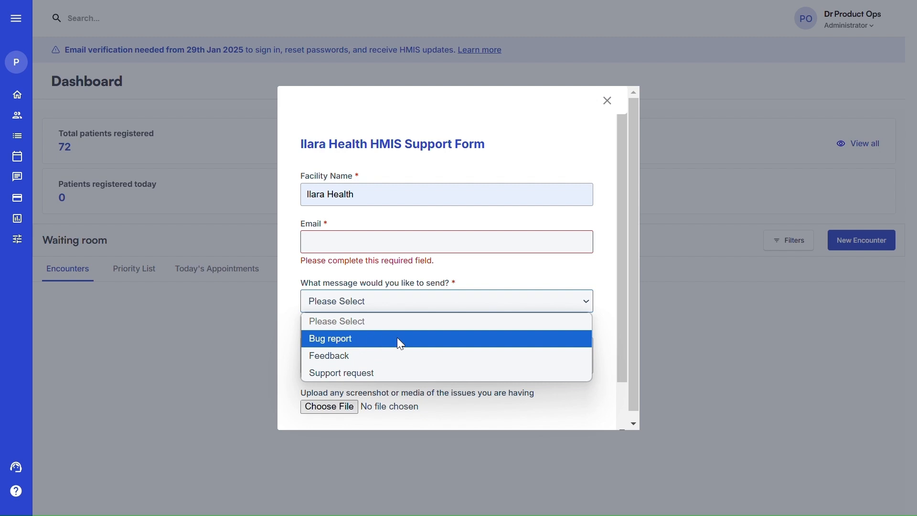
pyautogui.click(470, 283)
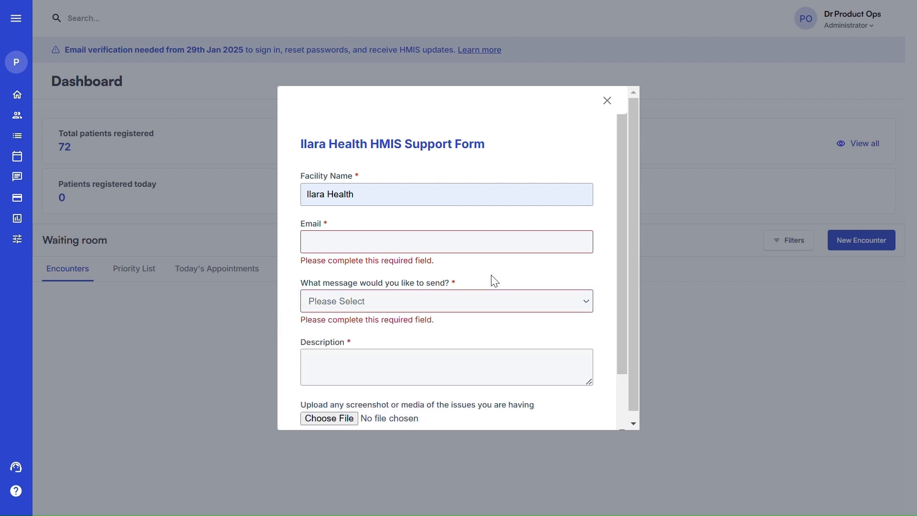
pyautogui.scroll(-2, 493, 281)
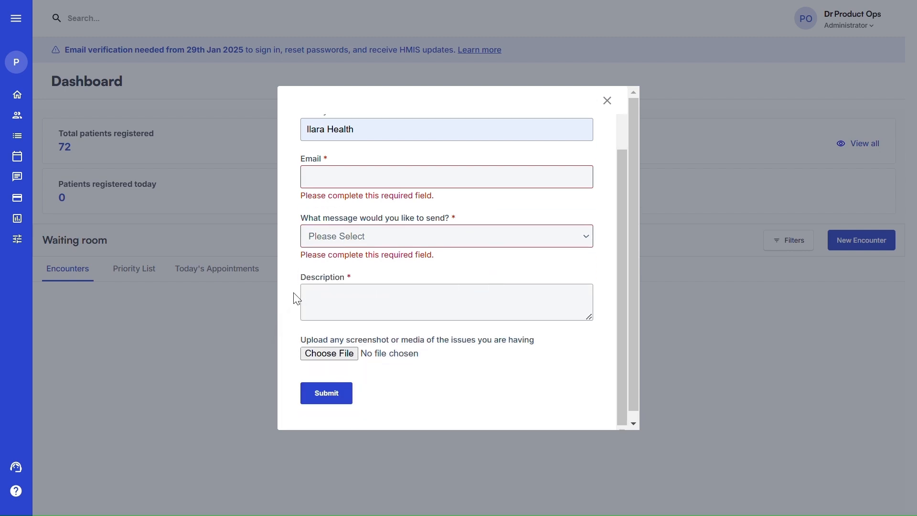
# Add a mobile number line to the description, then close the form unsubmitted
pyautogui.click(322, 301)
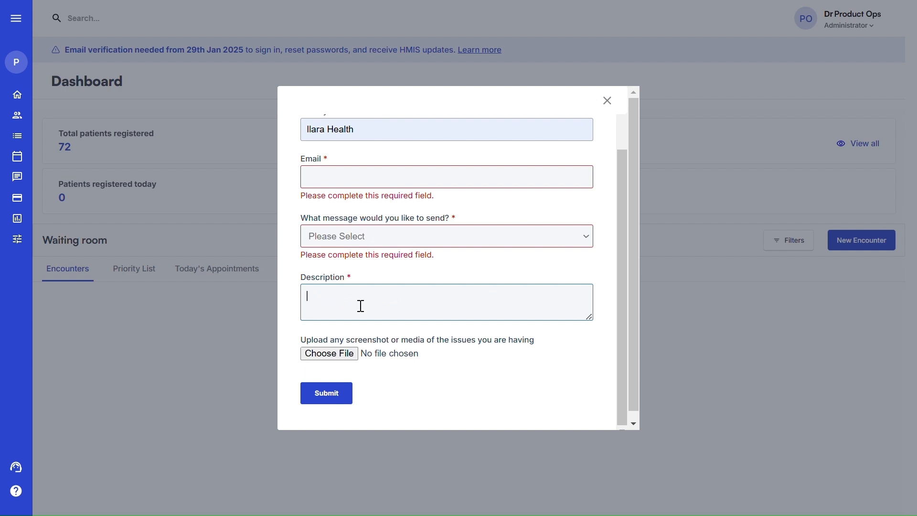
pyautogui.press('Return')
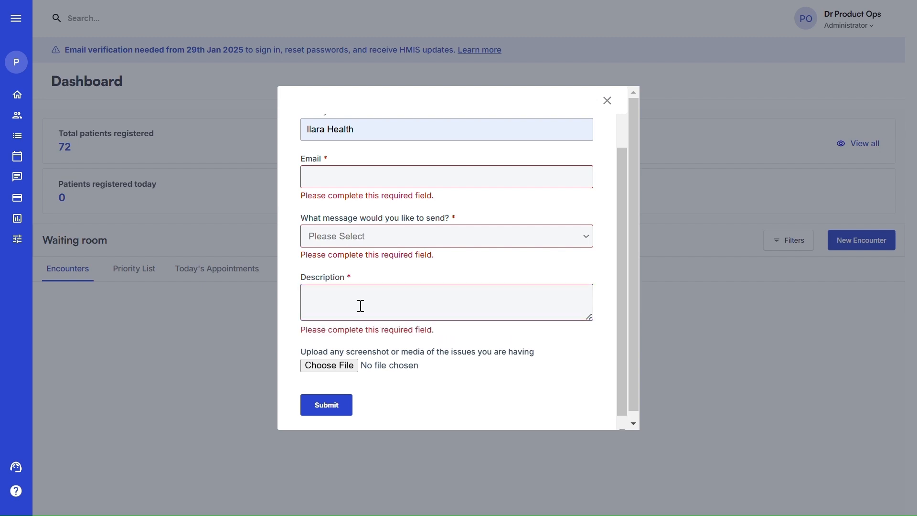
pyautogui.write('Mob : ')
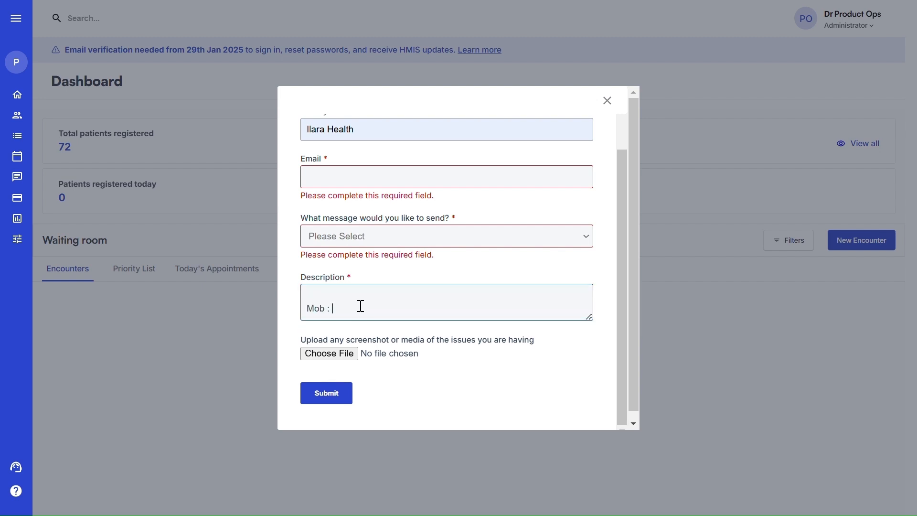
pyautogui.write('0719')
pyautogui.click(607, 100)
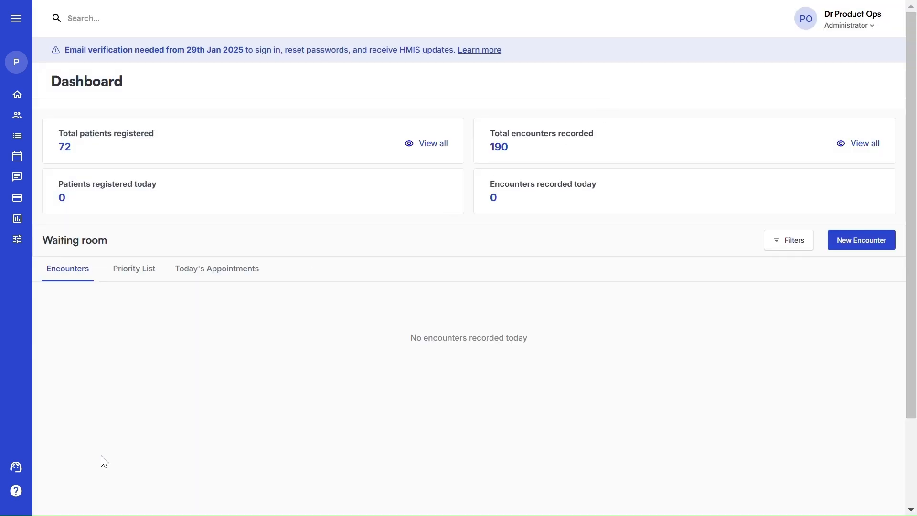
# Open the Help Center and browse the Ilara HMIS category's sections
pyautogui.click(15, 495)
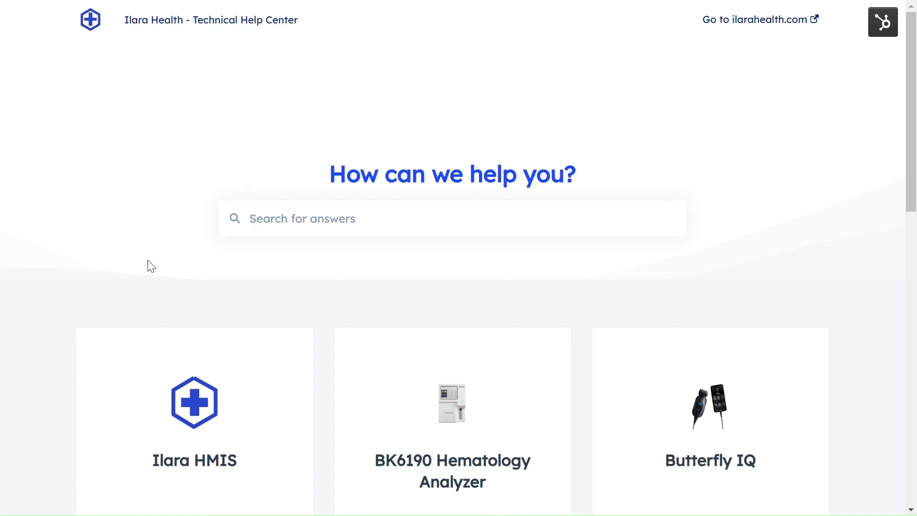
pyautogui.scroll(-5, 152, 266)
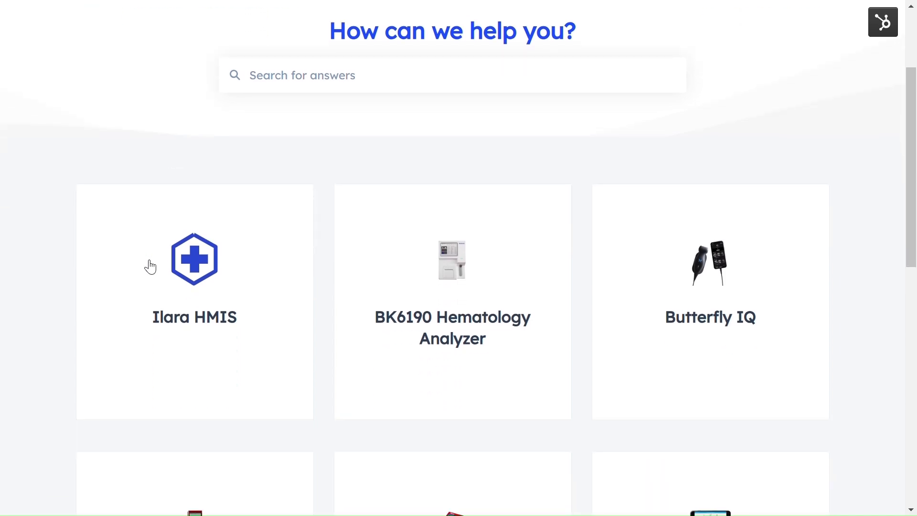
pyautogui.scroll(2, 150, 267)
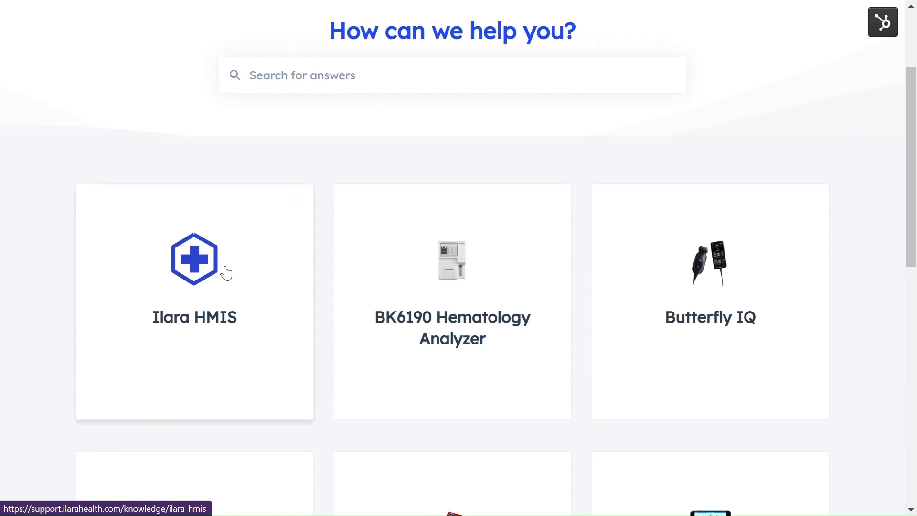
pyautogui.click(194, 274)
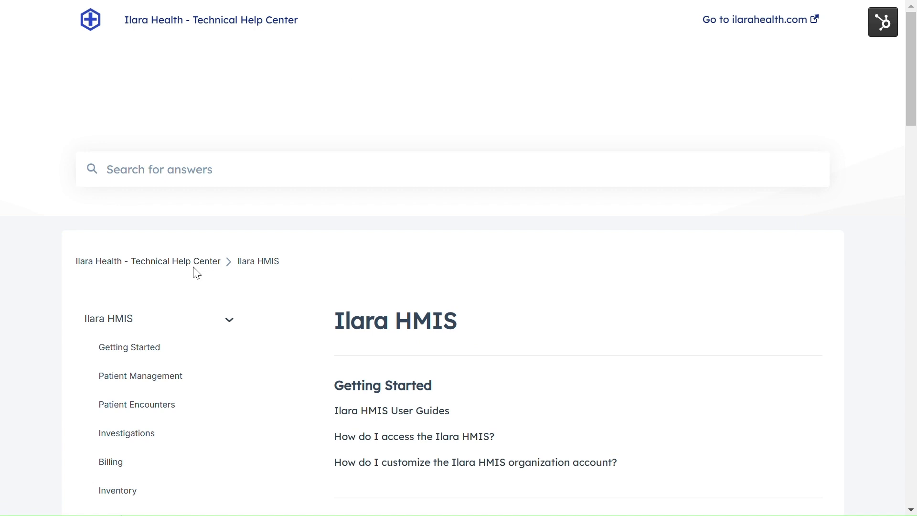
pyautogui.scroll(-1, 381, 252)
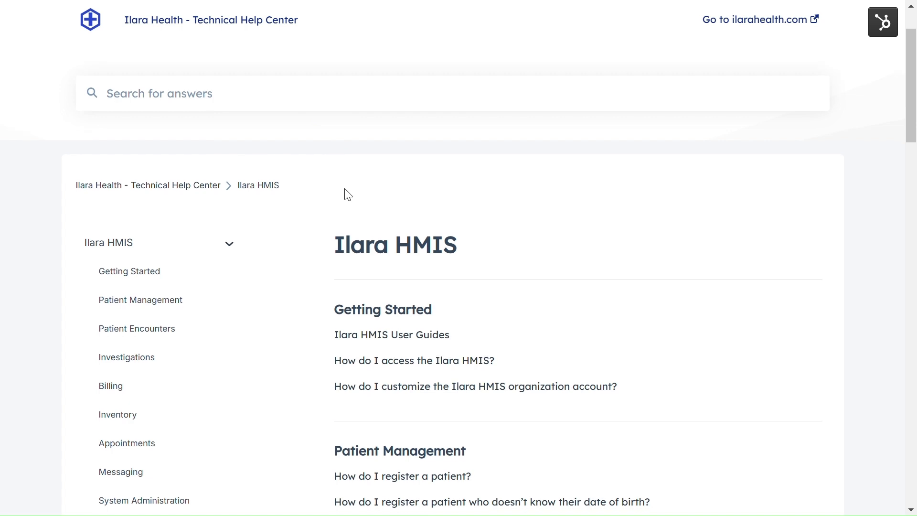
pyautogui.scroll(-3, 342, 194)
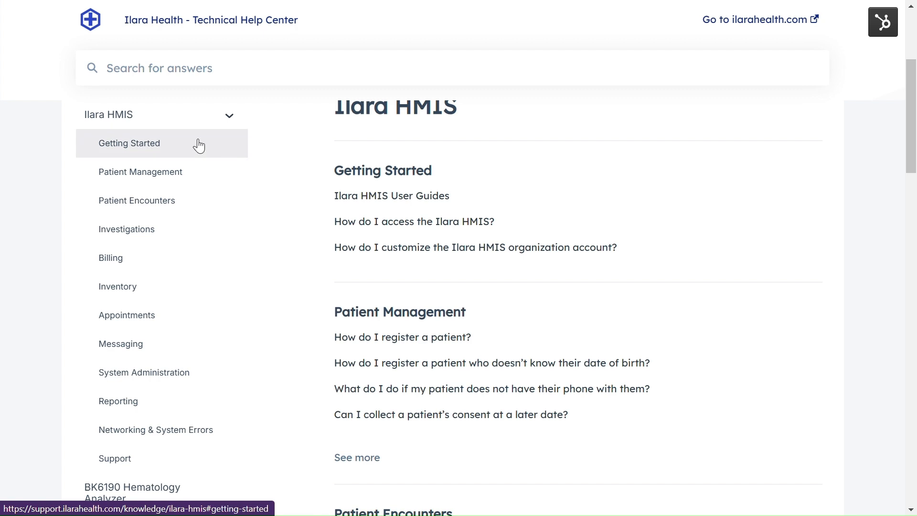
# Open the Ilara HMIS User Guides article and follow its First time use guides link
pyautogui.click(400, 195)
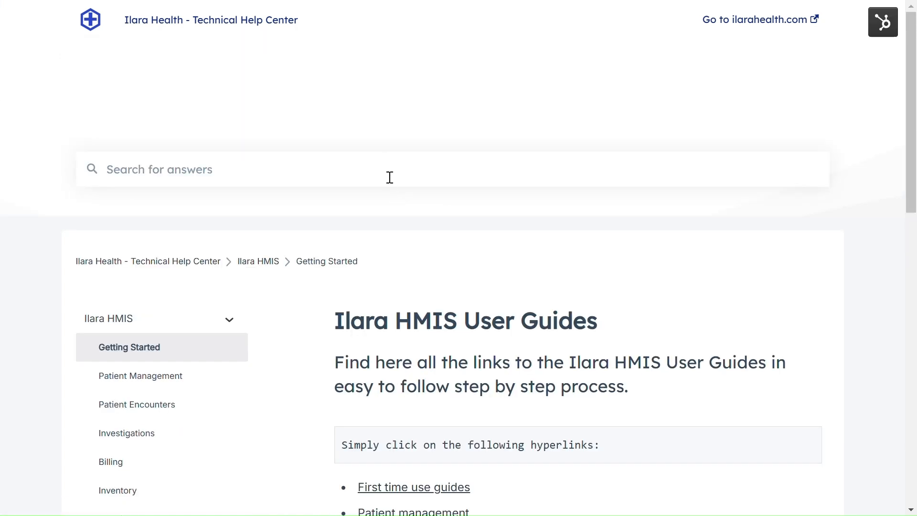
pyautogui.scroll(-3, 511, 206)
pyautogui.scroll(-3, 513, 207)
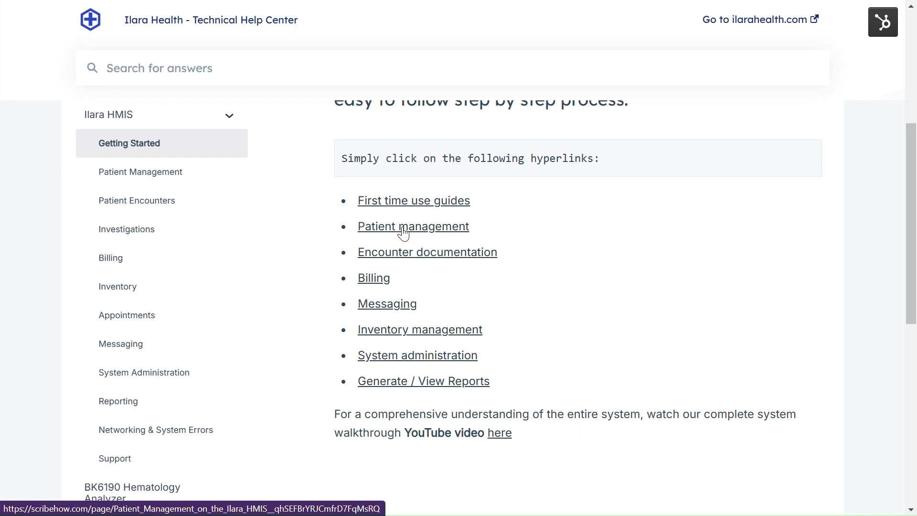
pyautogui.click(405, 203)
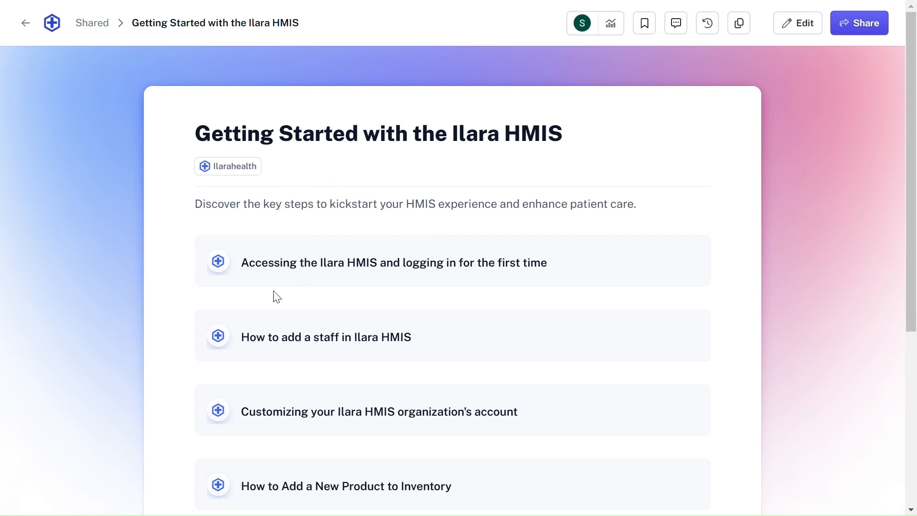
pyautogui.click(391, 262)
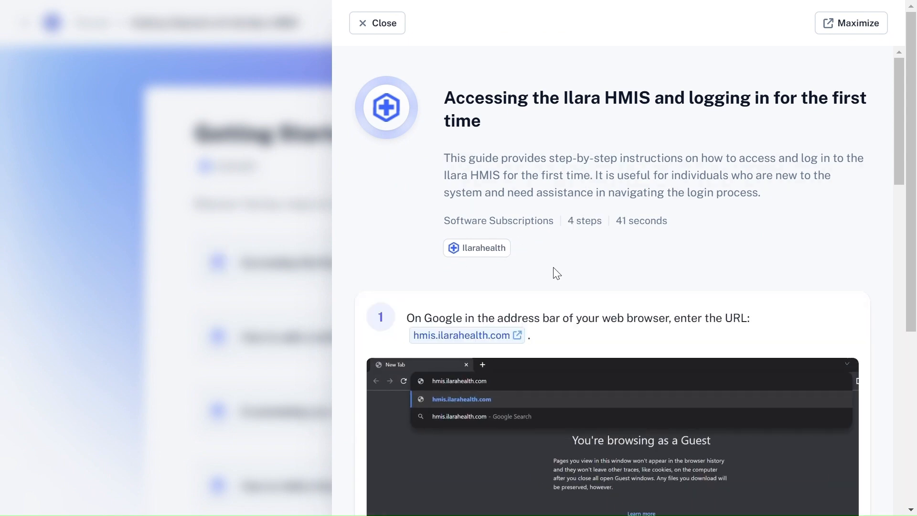
pyautogui.scroll(-3, 557, 274)
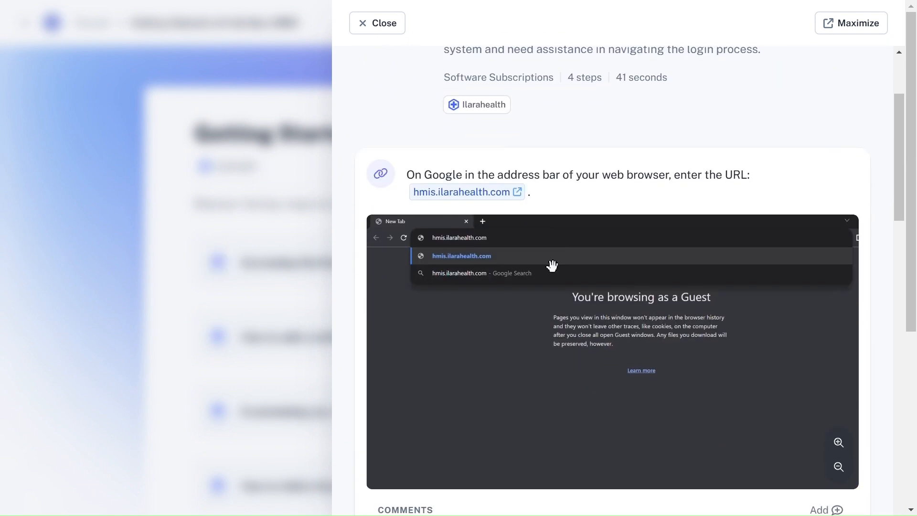
pyautogui.scroll(3, 552, 266)
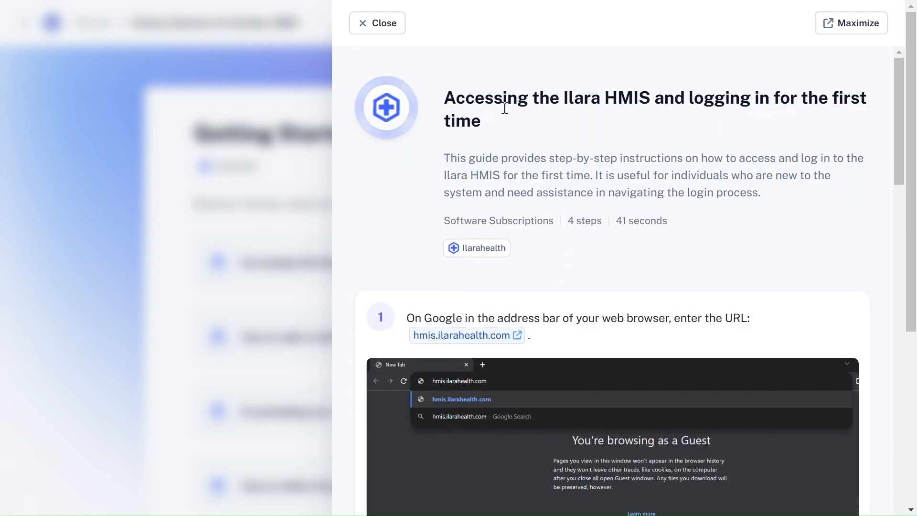
pyautogui.scroll(-3, 597, 196)
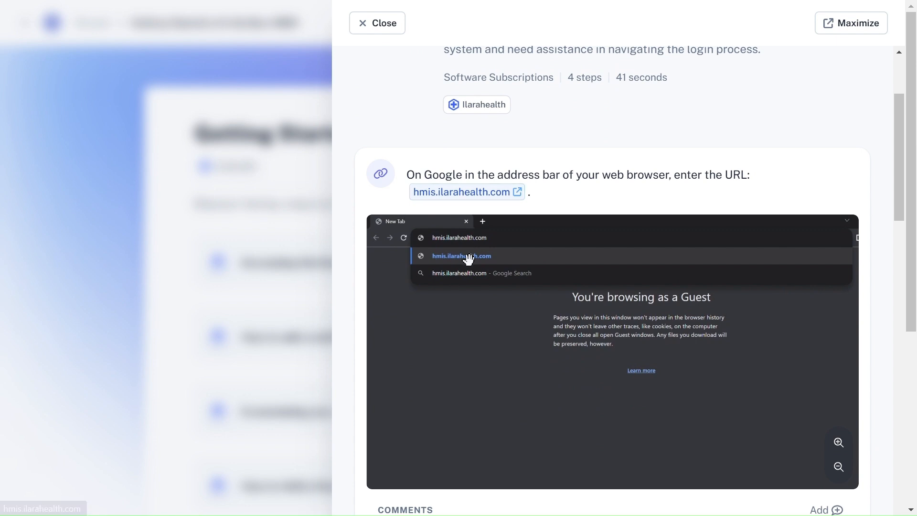
pyautogui.scroll(-9, 473, 270)
pyautogui.scroll(-1, 476, 275)
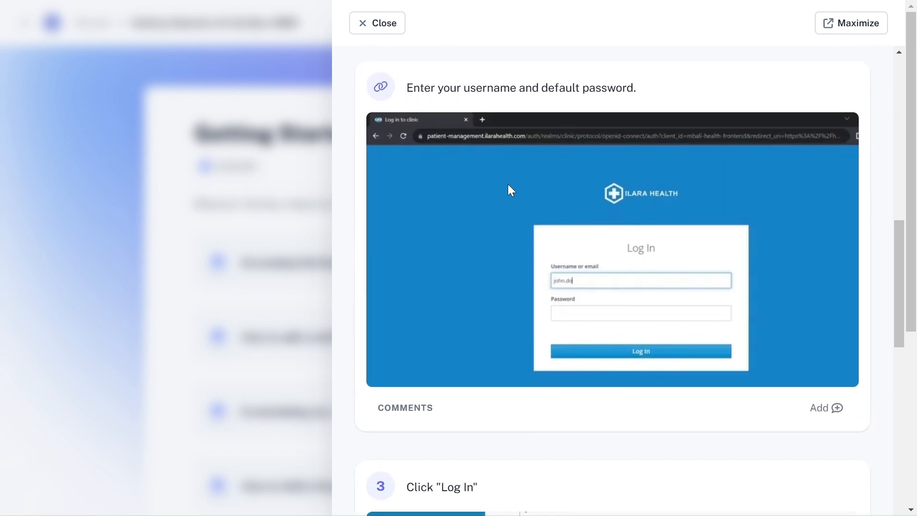
pyautogui.scroll(-3, 628, 360)
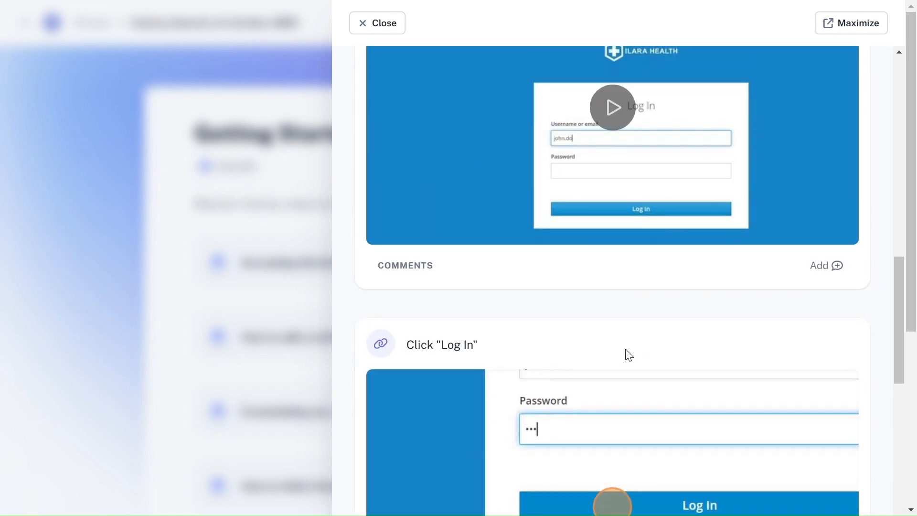
pyautogui.scroll(1, 624, 354)
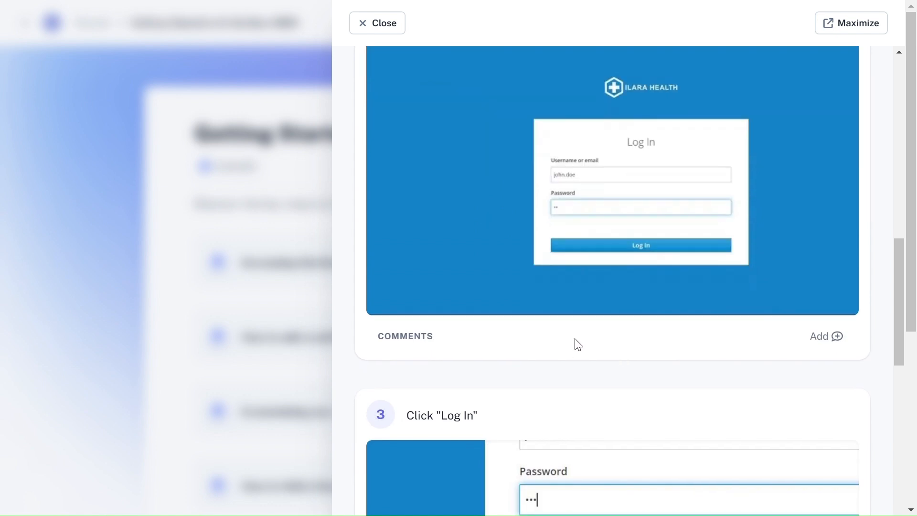
pyautogui.scroll(6, 454, 143)
pyautogui.scroll(5, 536, 140)
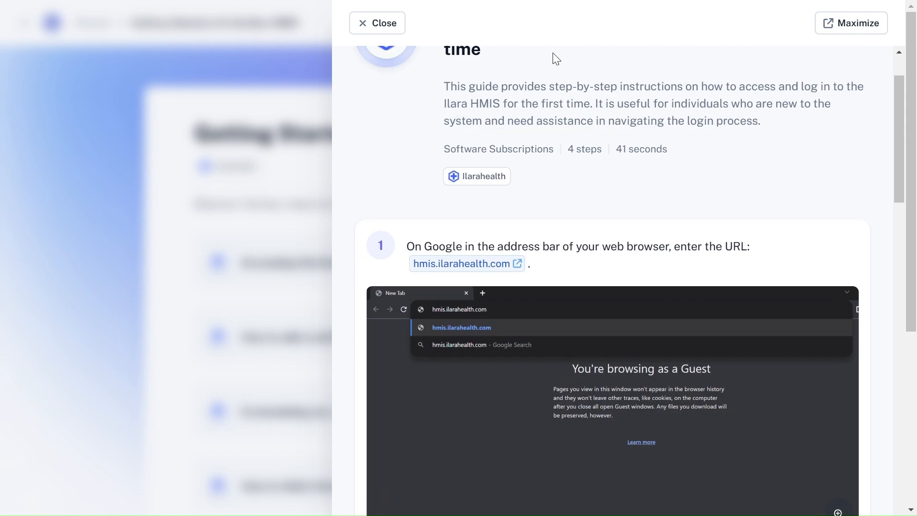
pyautogui.click(354, 32)
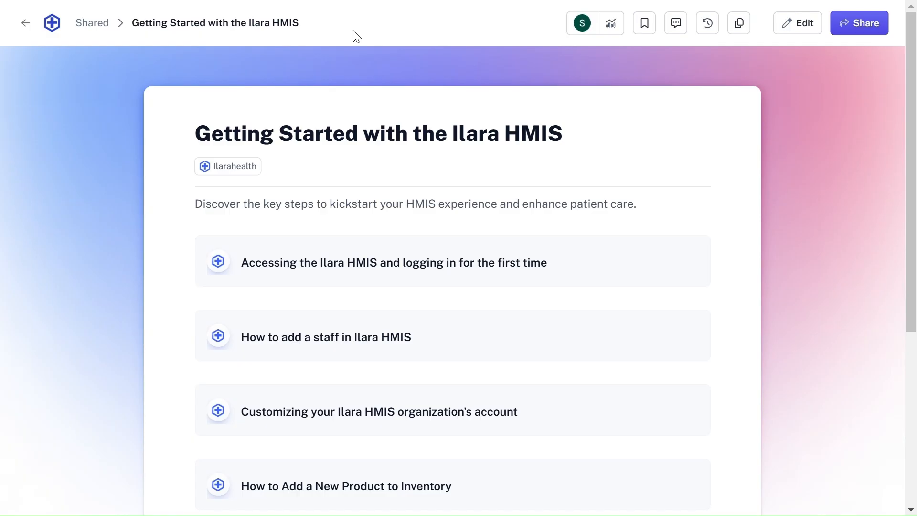
# Return to the user guides and read the Billing guide on creating invoice recipients
pyautogui.click(20, 27)
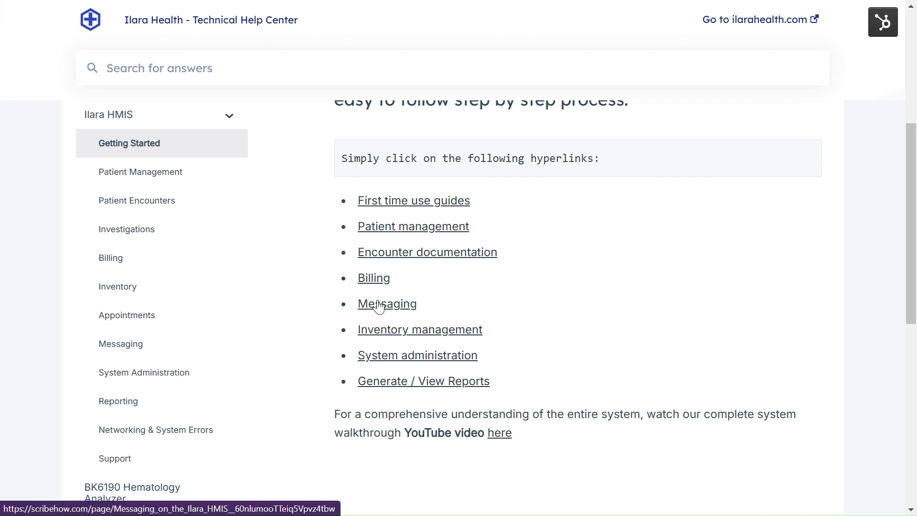
pyautogui.click(379, 281)
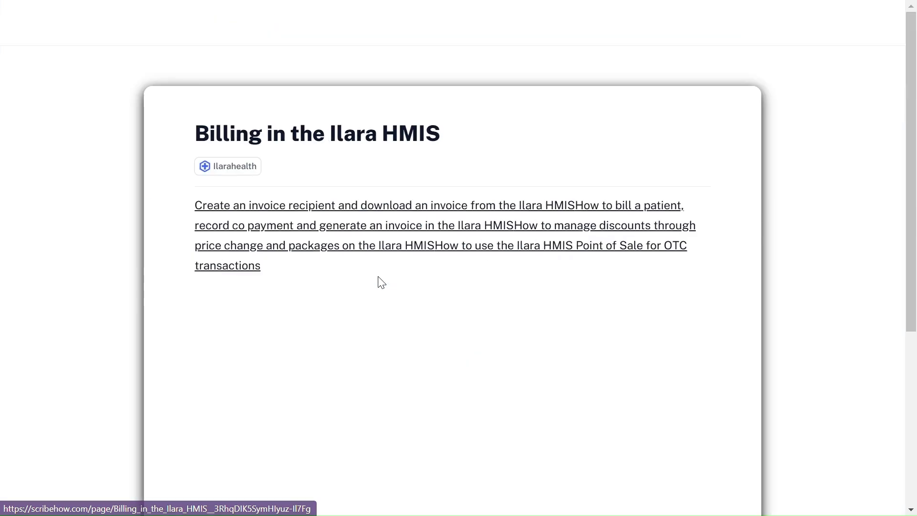
pyautogui.scroll(-4, 378, 275)
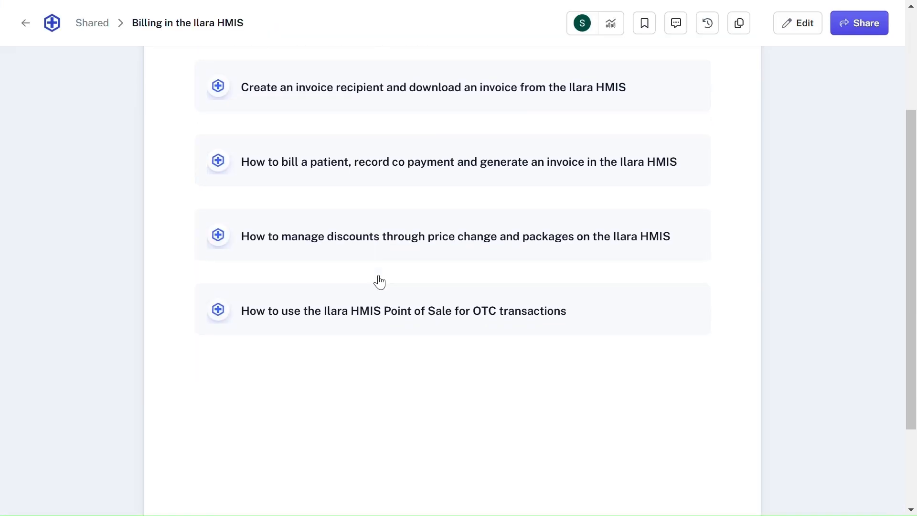
pyautogui.scroll(3, 379, 275)
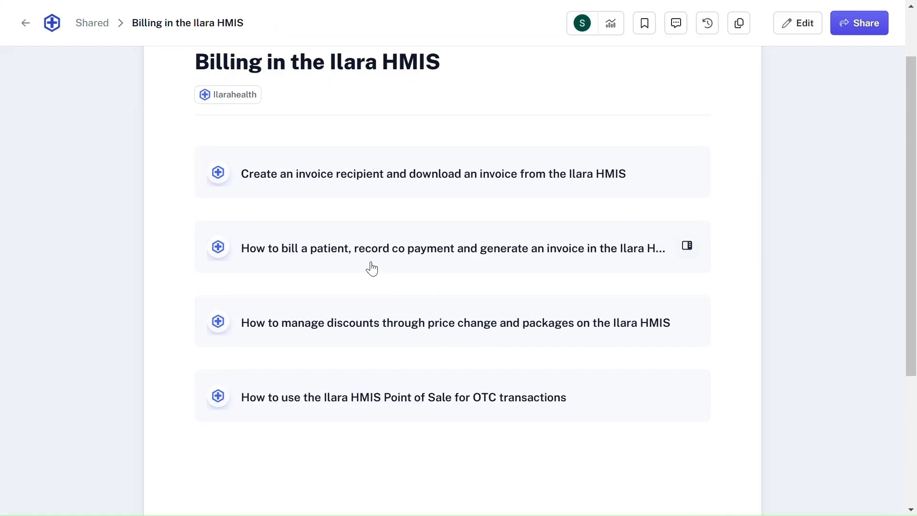
pyautogui.click(283, 179)
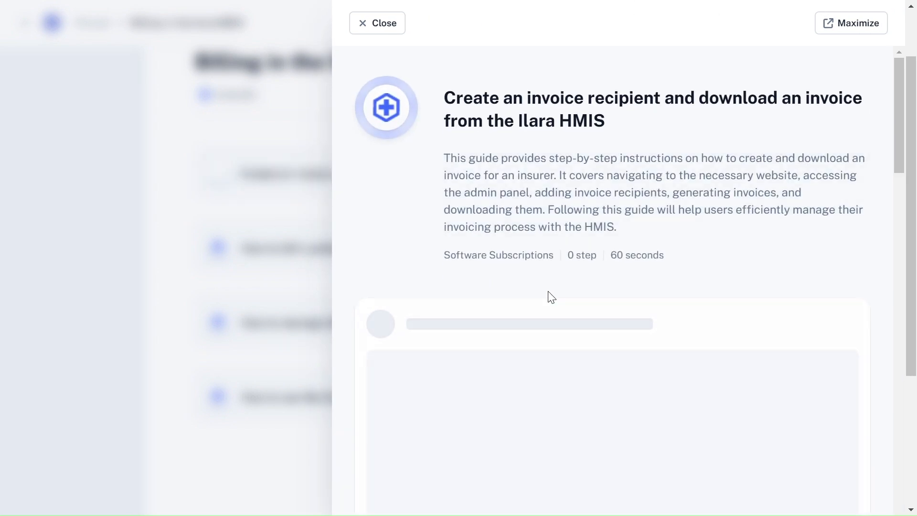
pyautogui.scroll(-6, 551, 297)
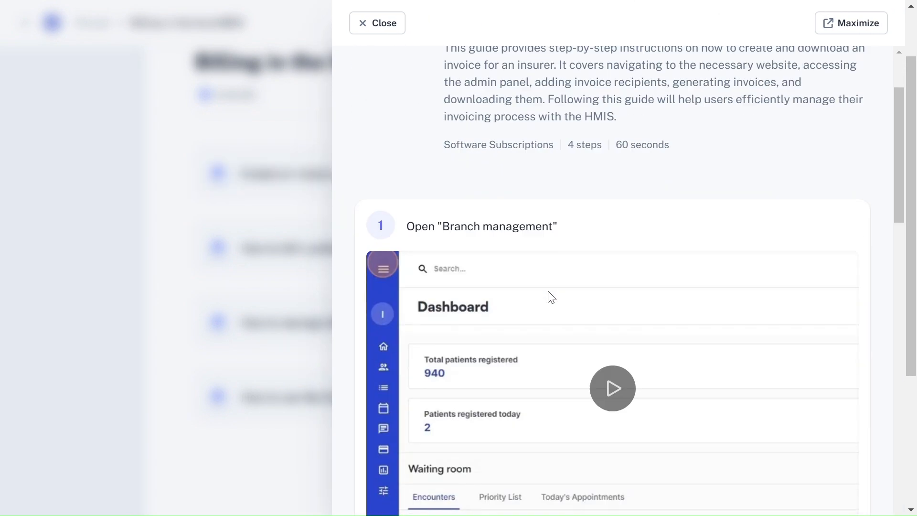
pyautogui.scroll(-6, 552, 297)
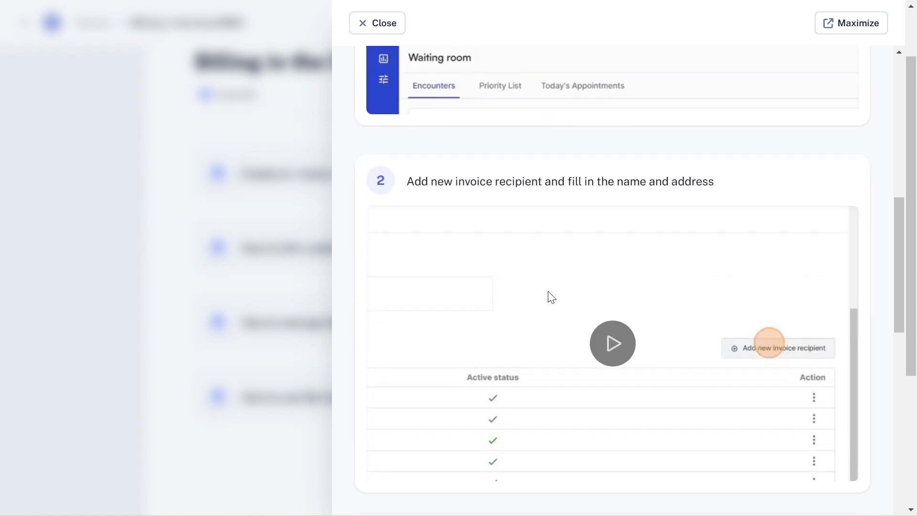
pyautogui.scroll(12, 549, 297)
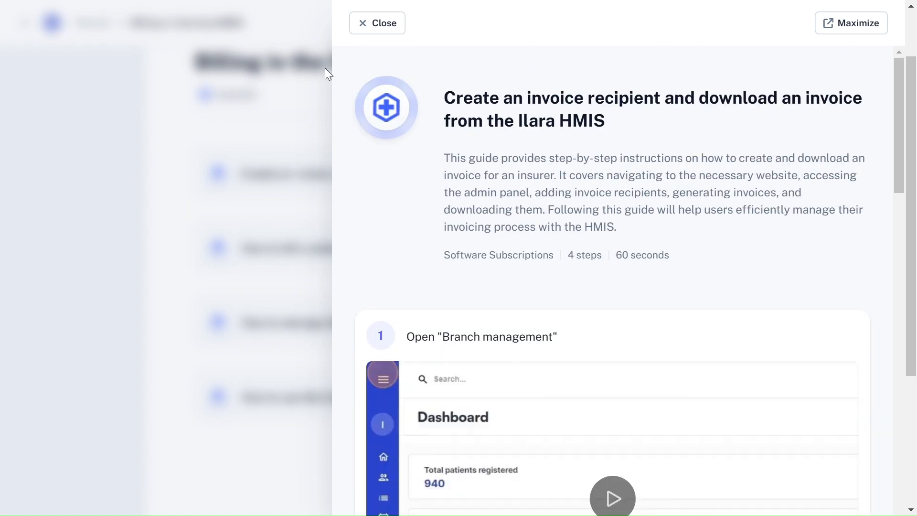
# Close the invoice recipient guide, go back to the User Guides page, and exit full screen
pyautogui.click(357, 27)
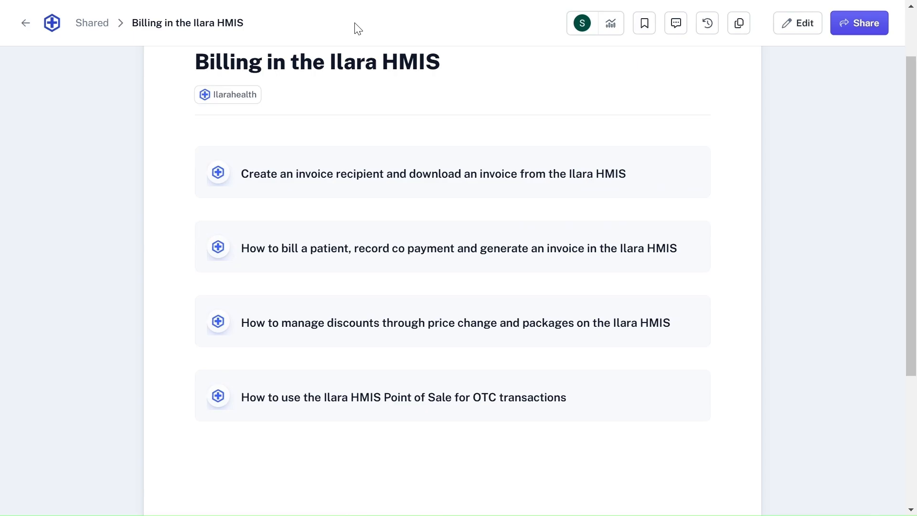
pyautogui.click(25, 23)
pyautogui.moveTo(262, 1)
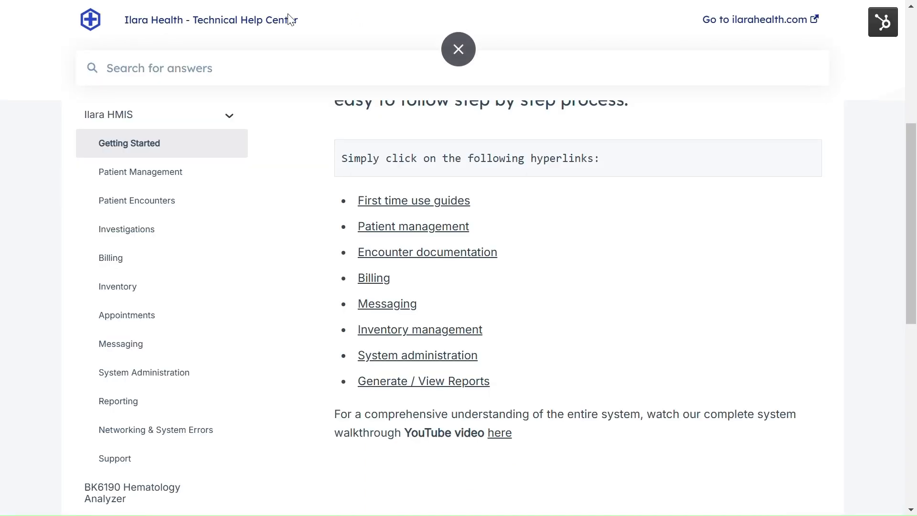
pyautogui.click(466, 53)
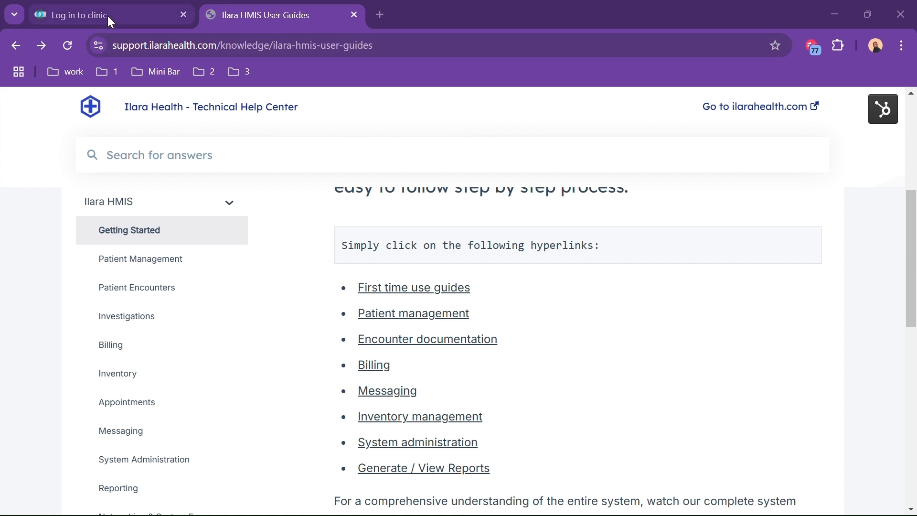
# Sign in on the clinic login tab, go full screen, and open the Admin Panel's Organisation Settings
pyautogui.click(108, 15)
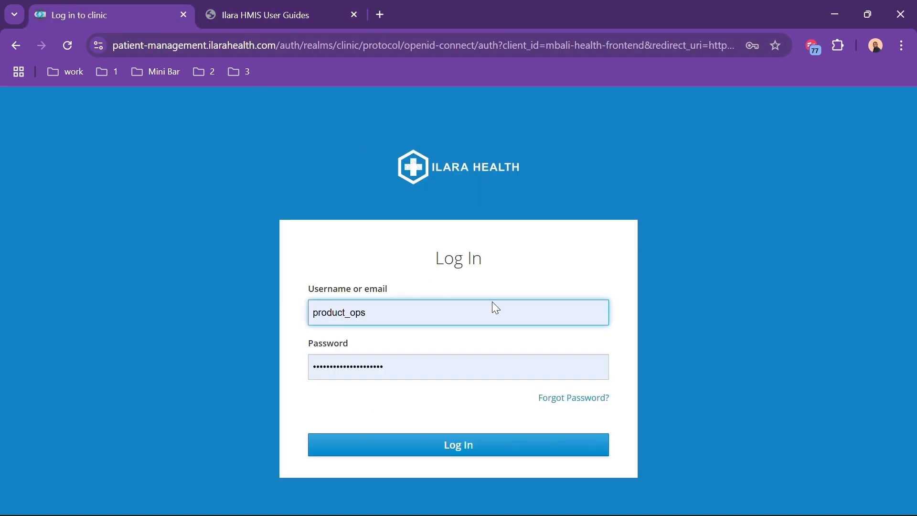
pyautogui.click(477, 448)
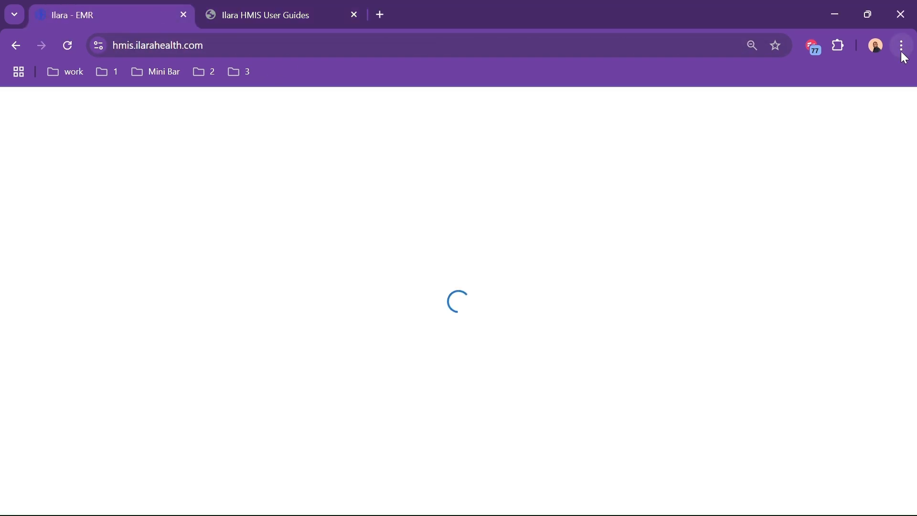
pyautogui.click(901, 51)
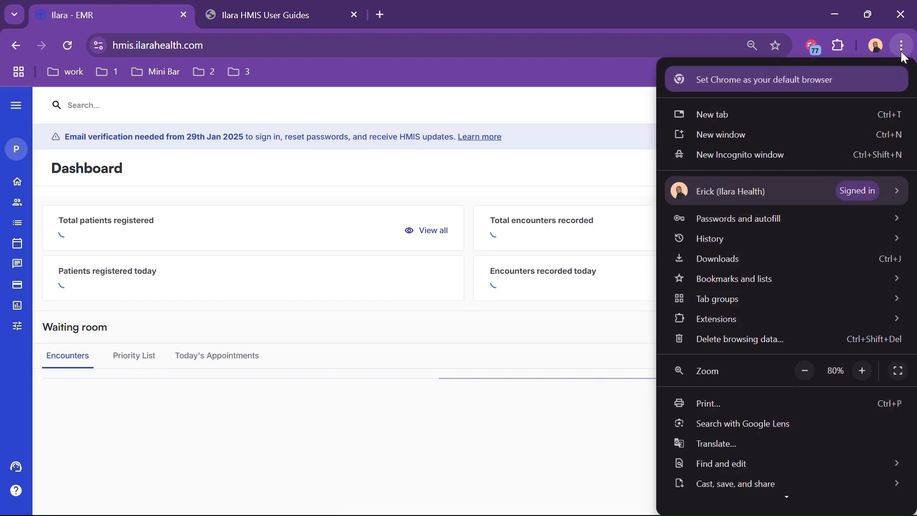
pyautogui.click(896, 371)
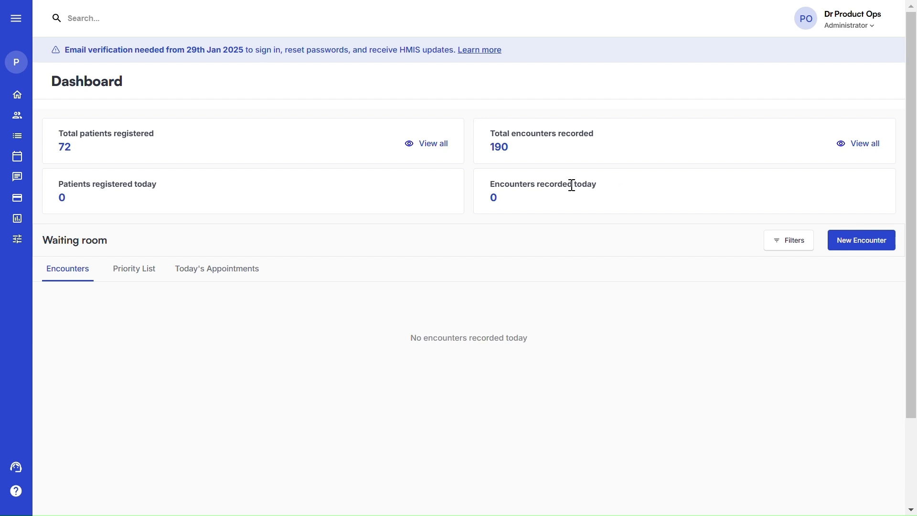
pyautogui.click(13, 242)
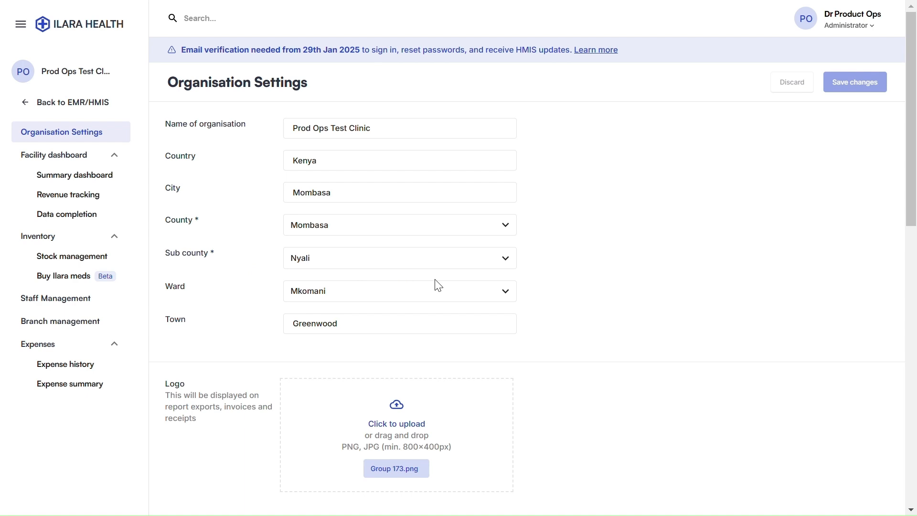
# Scroll through the Payment methods table to review the 11 listed methods
pyautogui.scroll(-3, 630, 264)
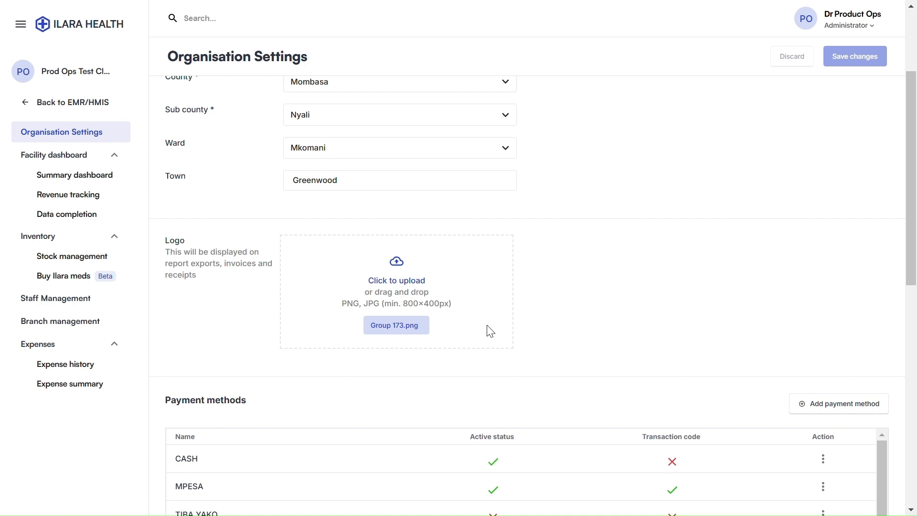
pyautogui.scroll(-3, 491, 331)
pyautogui.scroll(-2, 487, 330)
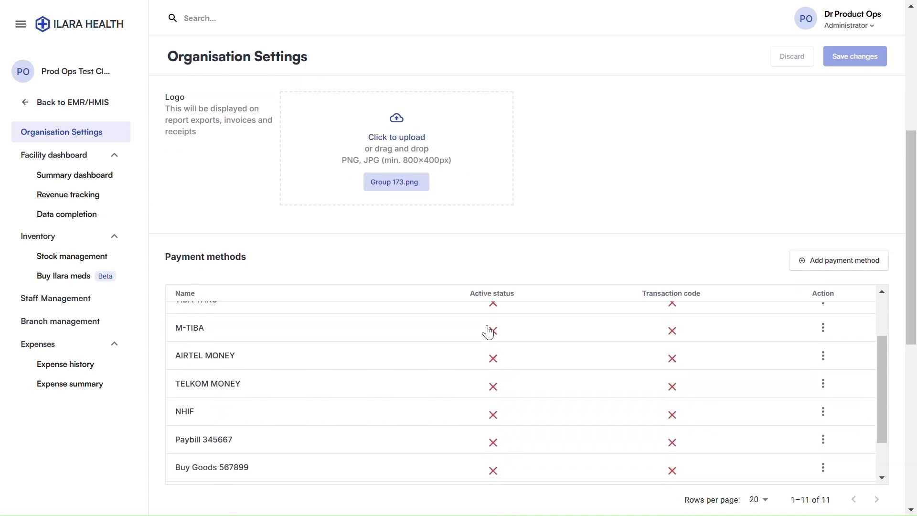
pyautogui.scroll(2, 386, 307)
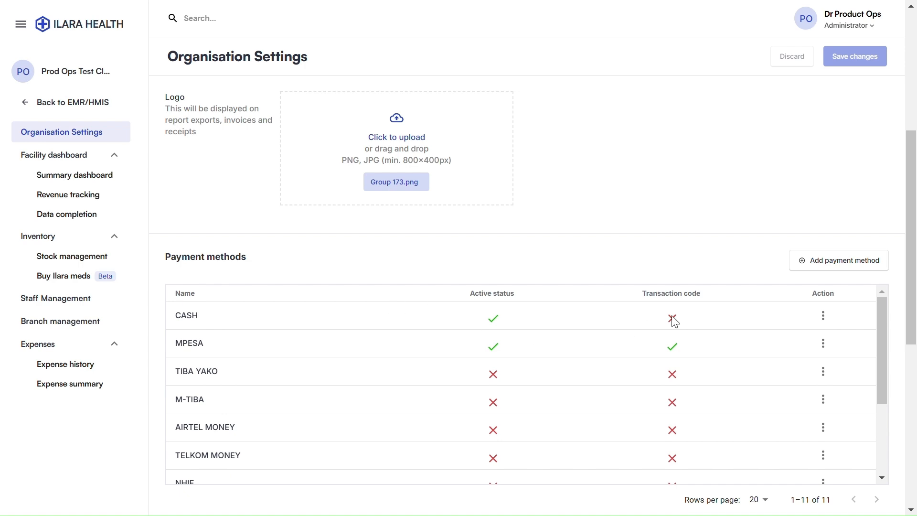
# Add an Mpesa payment method that is active on POS and collects transaction codes
pyautogui.click(803, 270)
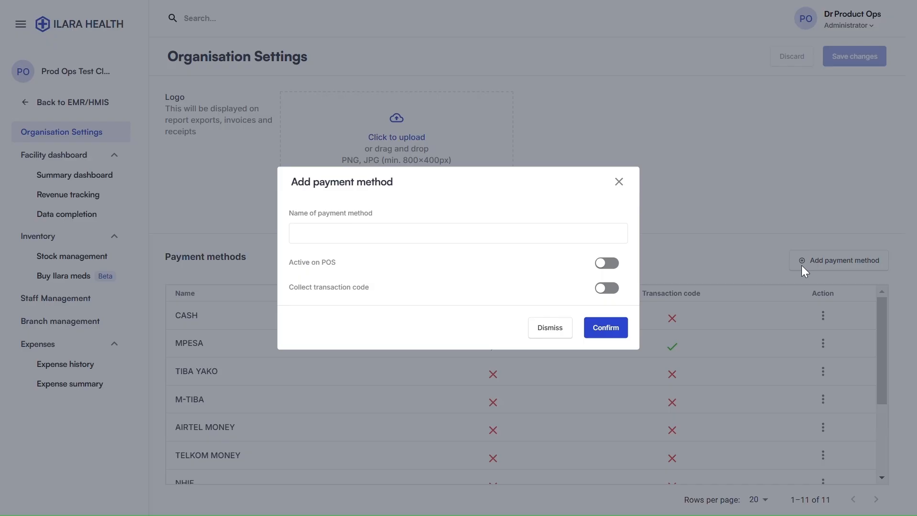
pyautogui.click(298, 234)
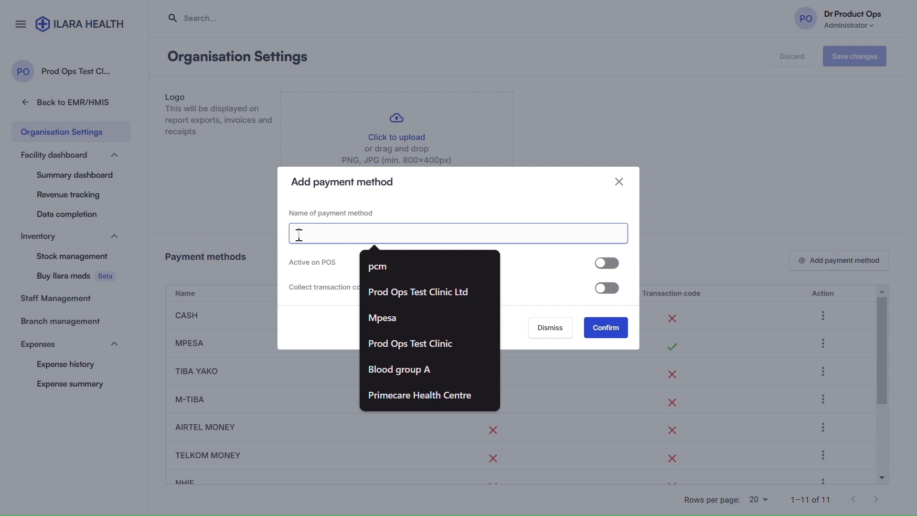
pyautogui.click(407, 319)
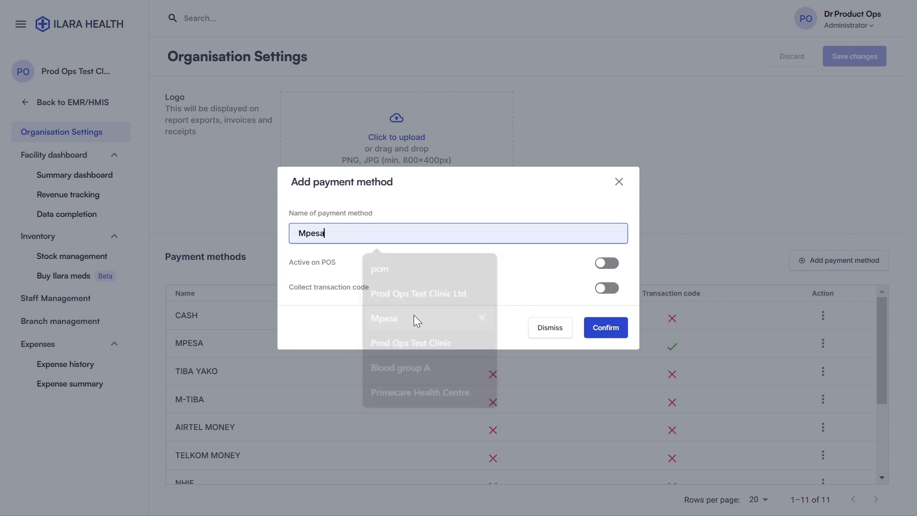
pyautogui.click(606, 263)
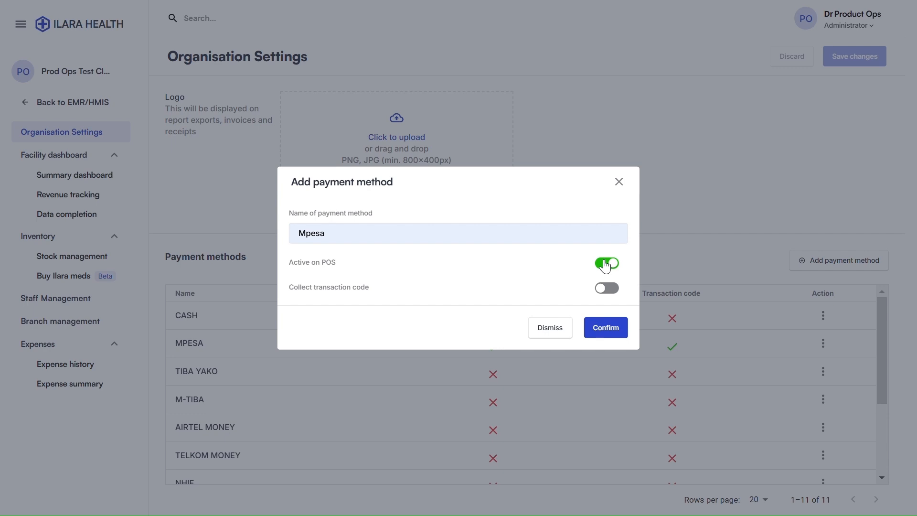
pyautogui.click(603, 298)
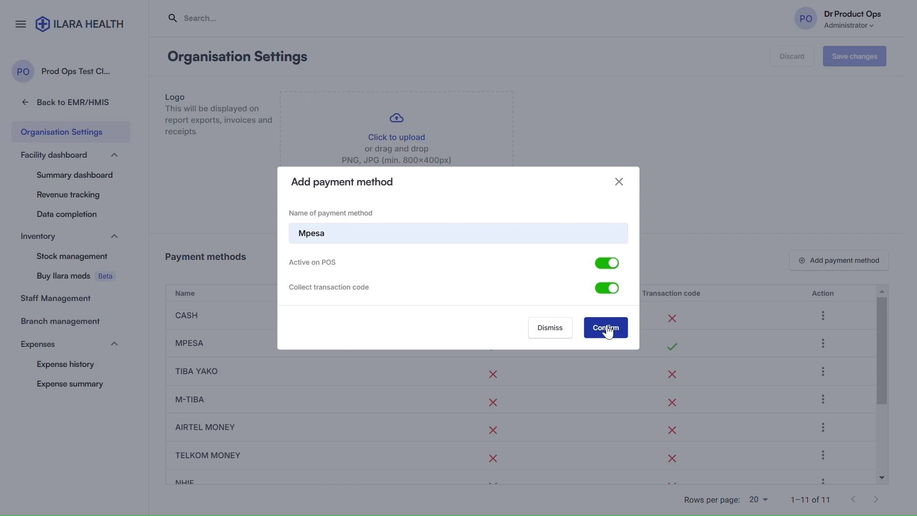
pyautogui.click(570, 328)
# Bring up the user role list under Organisation Roles & Permissions to choose a role to edit
pyautogui.scroll(-3, 452, 298)
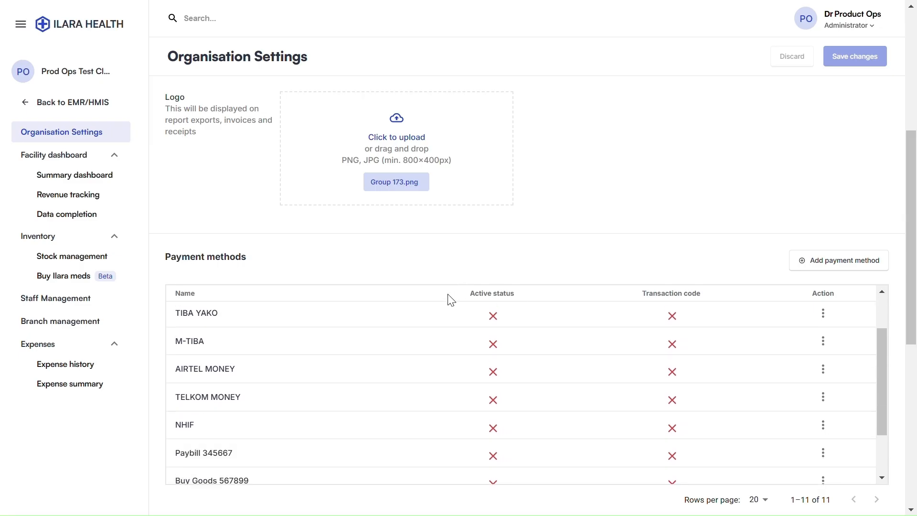
pyautogui.scroll(2, 452, 300)
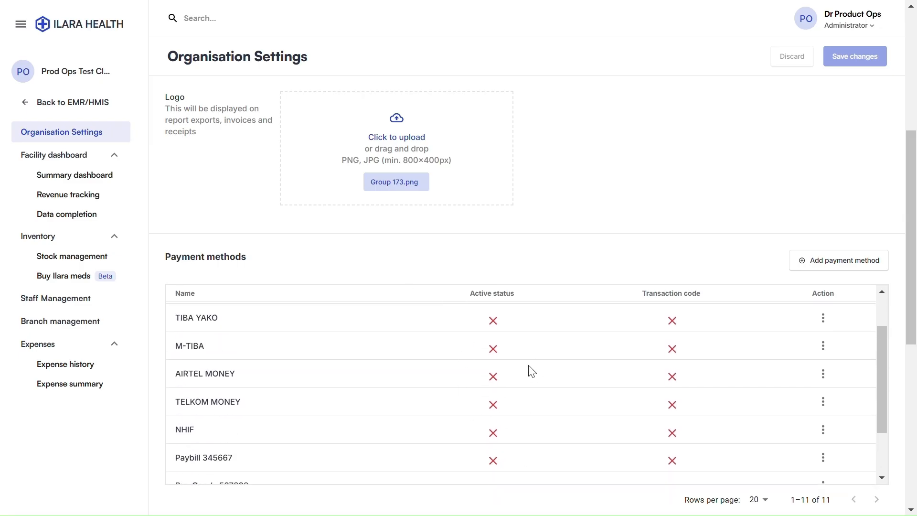
pyautogui.scroll(-6, 262, 223)
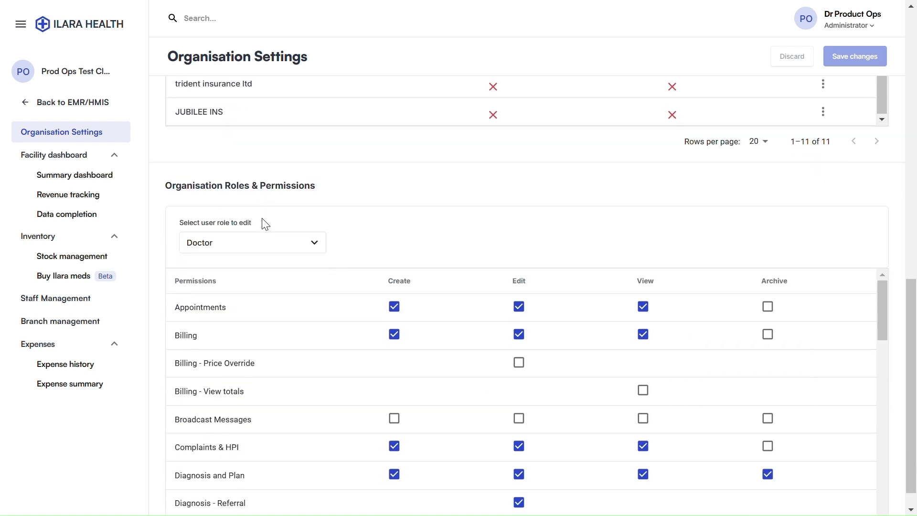
pyautogui.scroll(8, 262, 223)
pyautogui.scroll(-3, 262, 223)
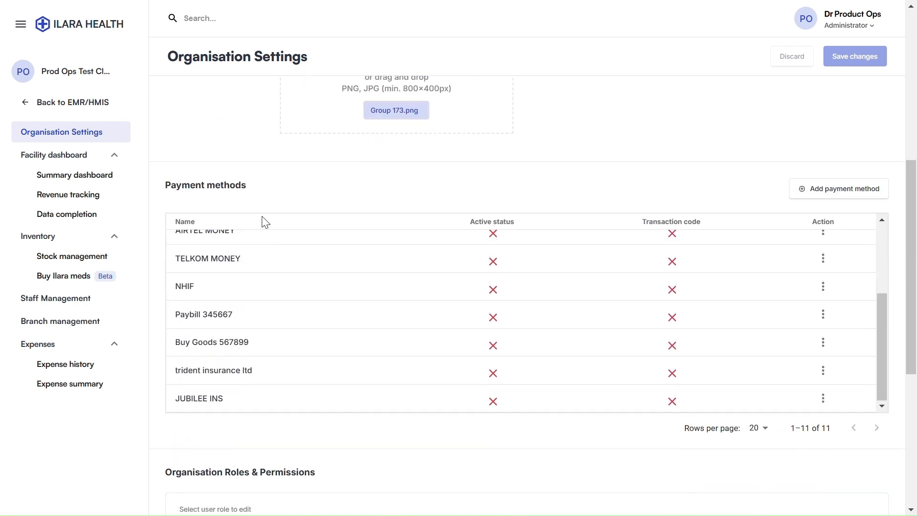
pyautogui.scroll(-6, 264, 222)
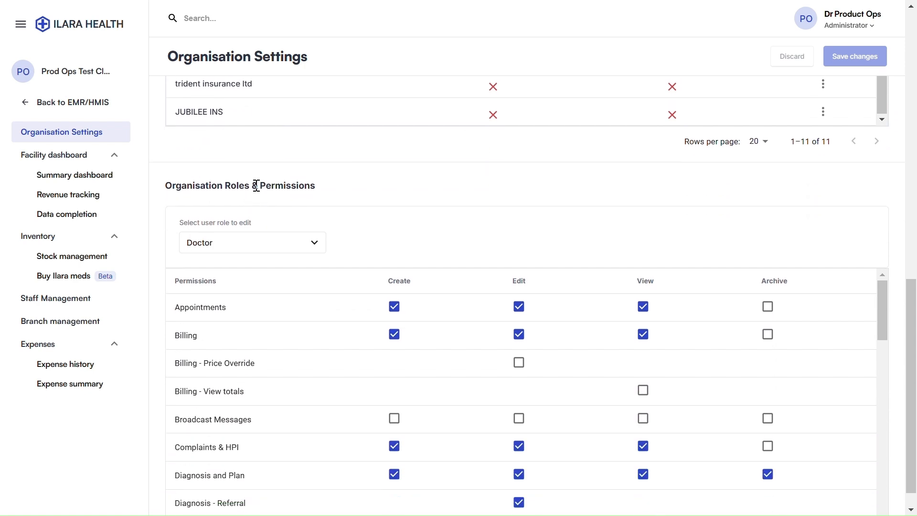
pyautogui.click(318, 248)
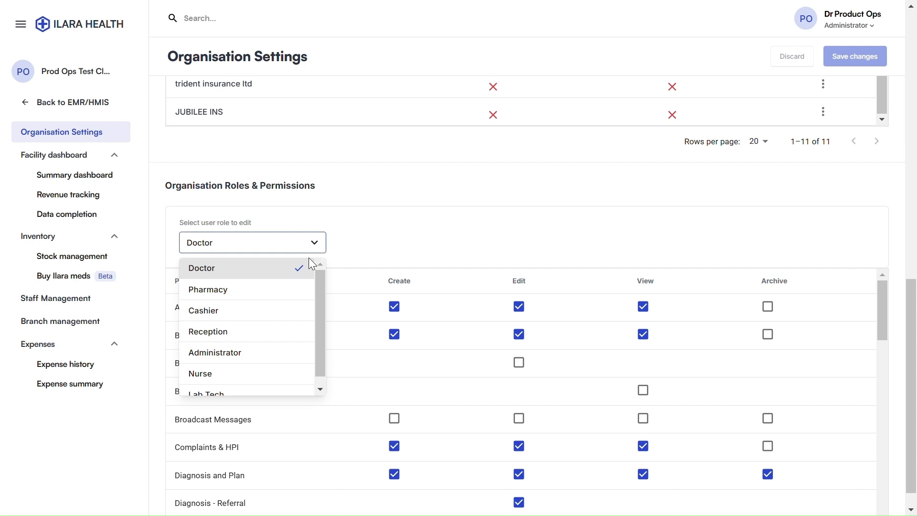
# Switch to the Cashier role and grant it create and edit rights on Broadcast Messages
pyautogui.click(216, 317)
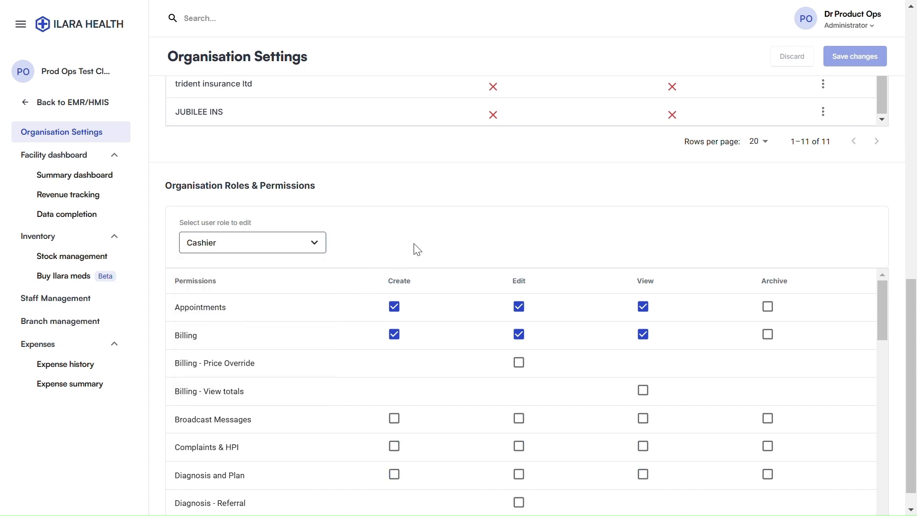
pyautogui.scroll(-1, 416, 249)
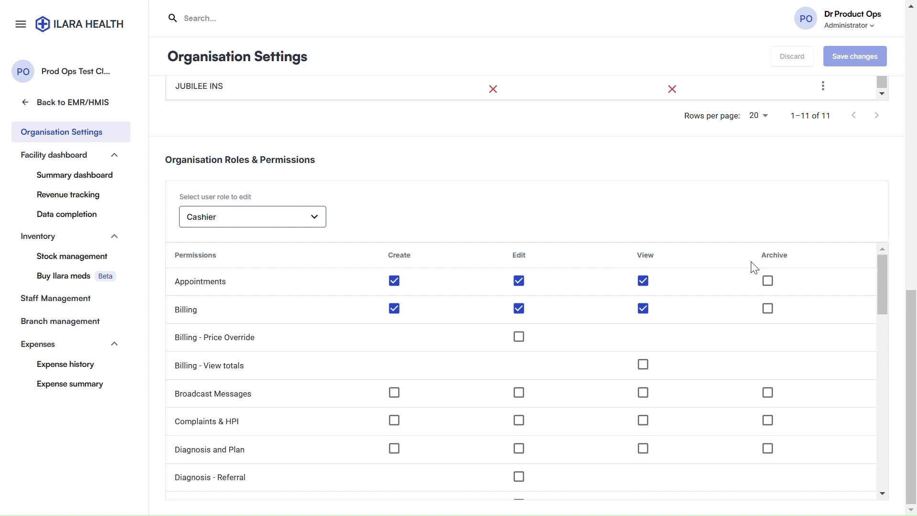
pyautogui.scroll(-2, 311, 390)
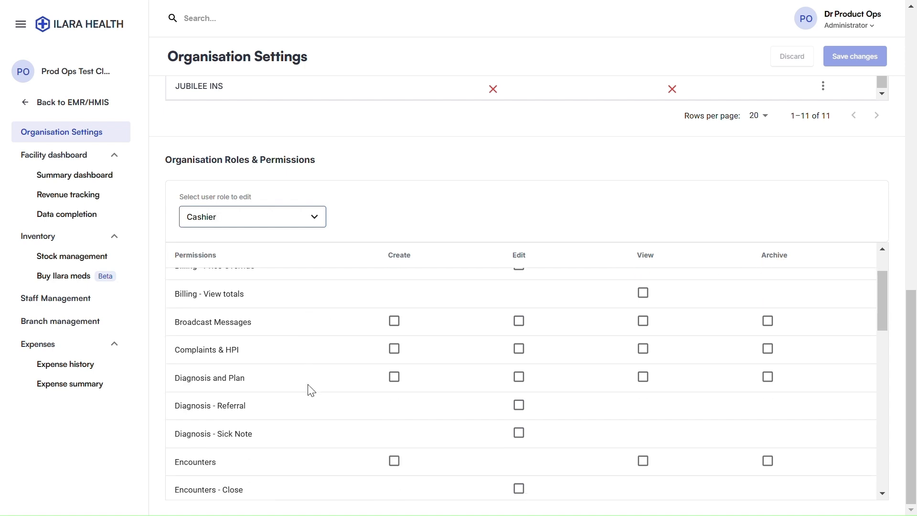
pyautogui.scroll(2, 312, 391)
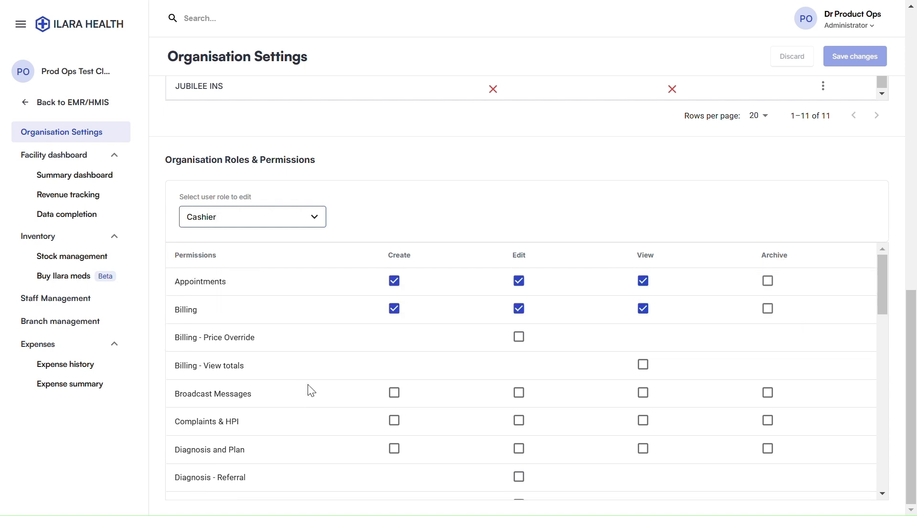
pyautogui.scroll(-4, 313, 376)
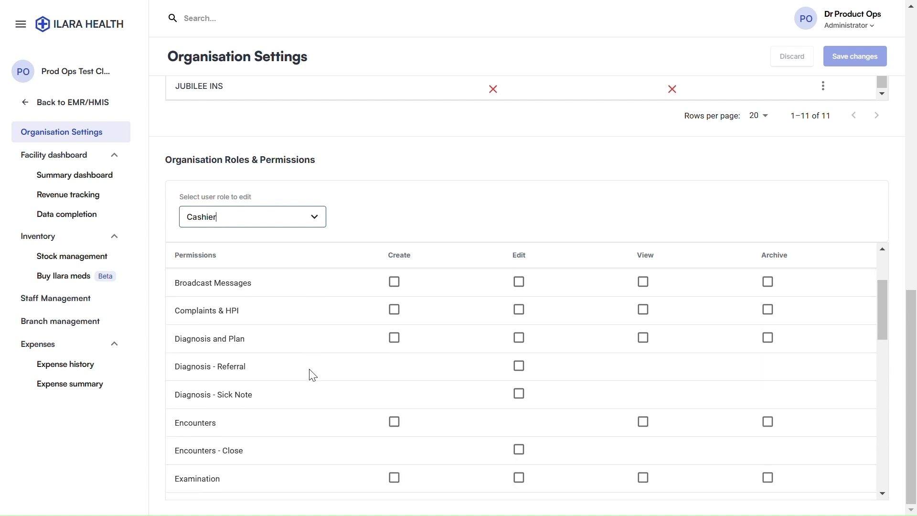
pyautogui.scroll(2, 317, 368)
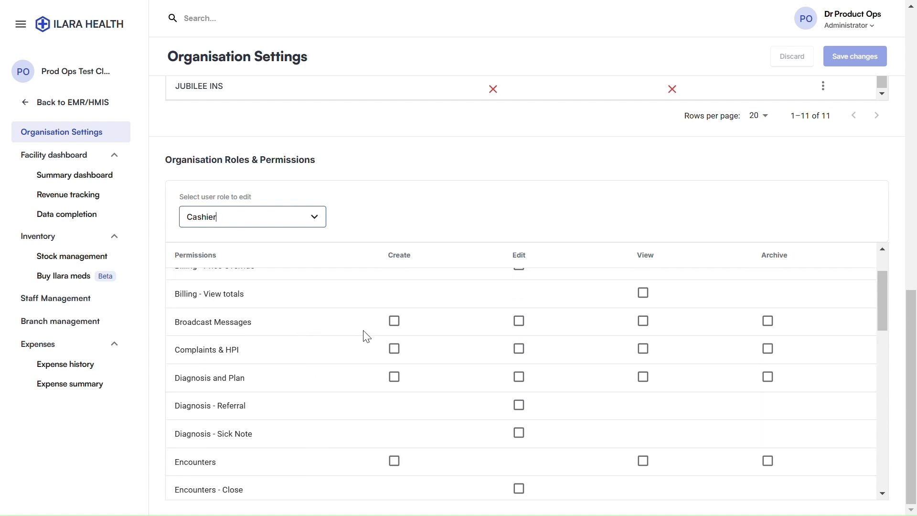
pyautogui.click(395, 325)
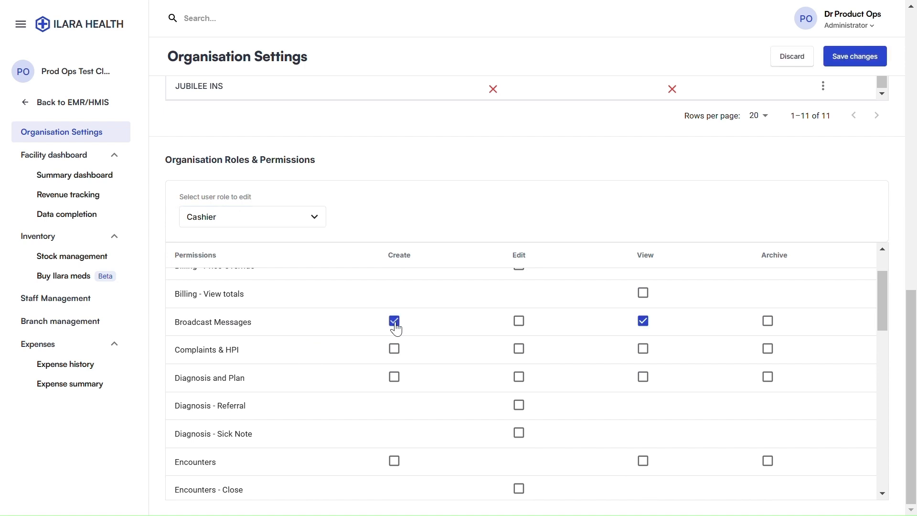
pyautogui.click(522, 324)
pyautogui.click(770, 325)
pyautogui.click(770, 325)
# Switch to the Reception role, allow it to create Inventory - Stock Takes, then go to Staff management
pyautogui.scroll(-2, 749, 337)
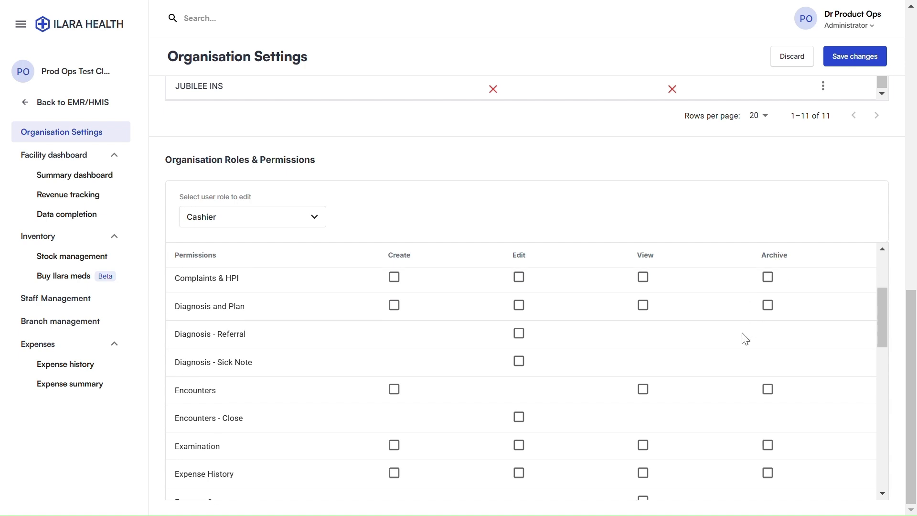
pyautogui.scroll(-8, 397, 335)
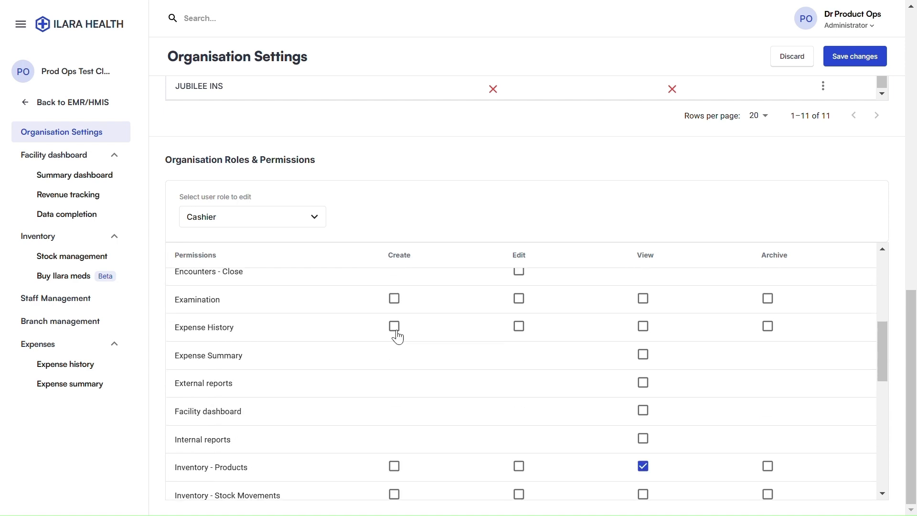
pyautogui.scroll(-10, 440, 319)
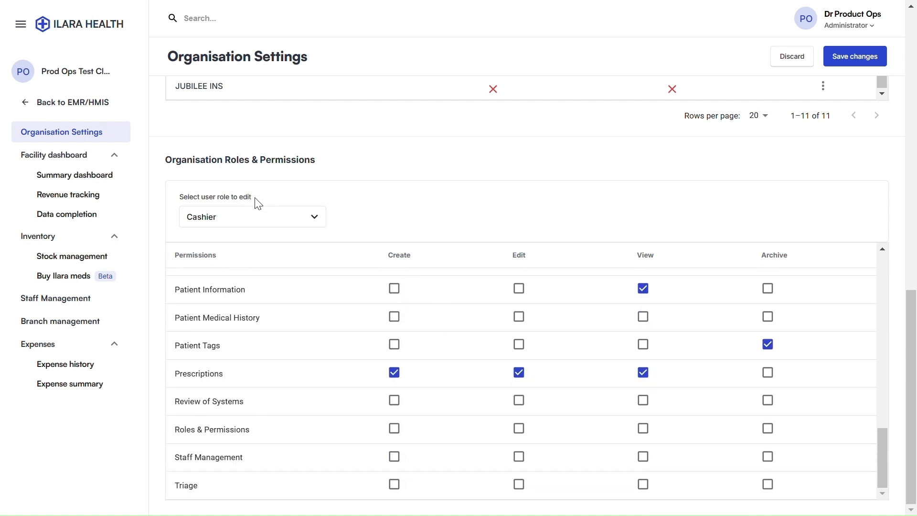
pyautogui.click(318, 218)
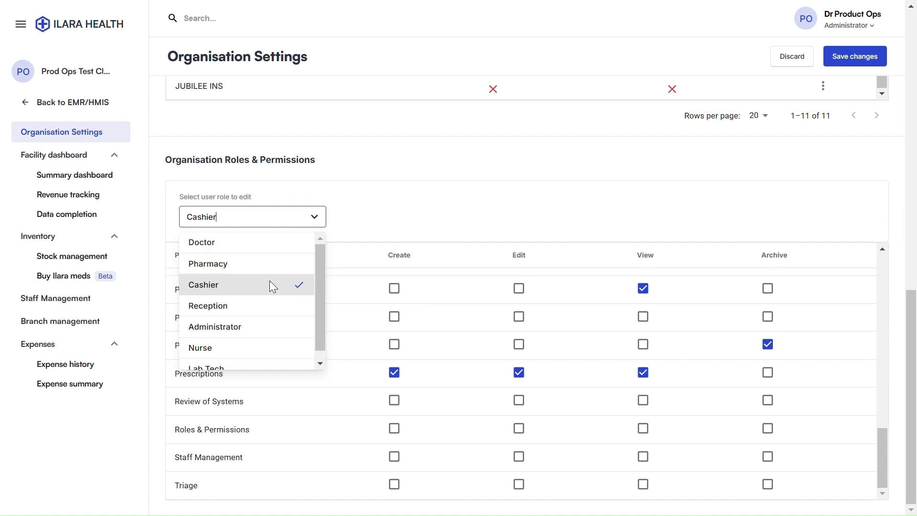
pyautogui.click(224, 307)
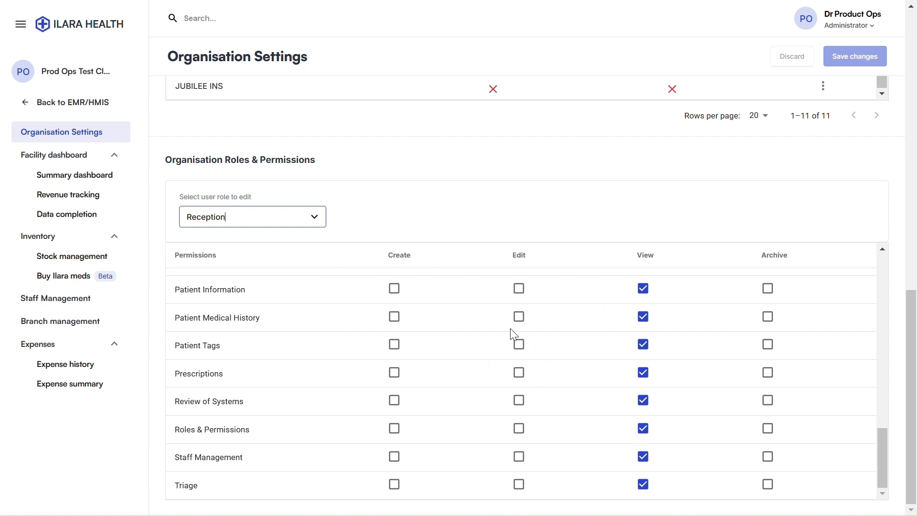
pyautogui.scroll(5, 514, 334)
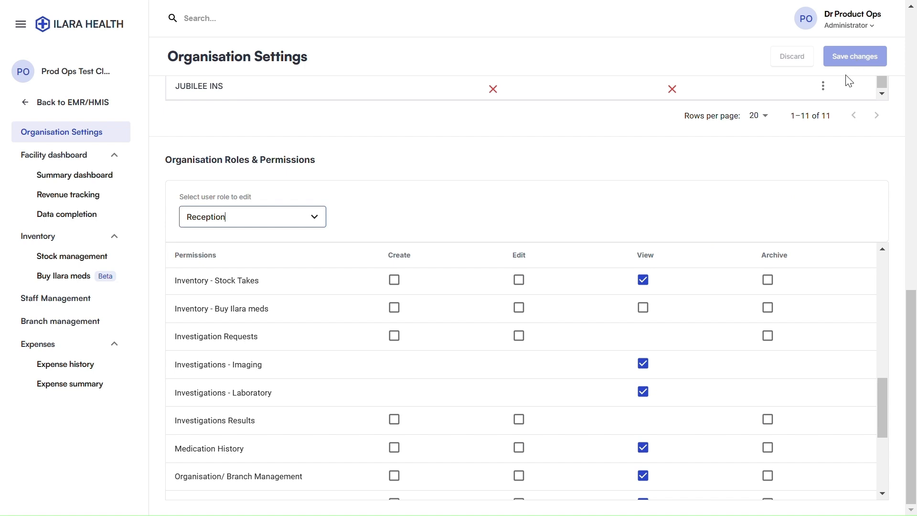
pyautogui.click(394, 280)
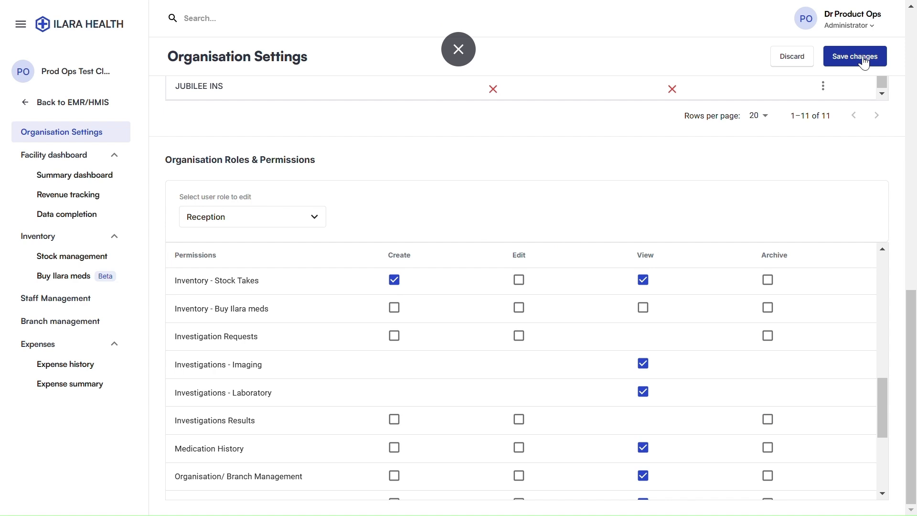
pyautogui.scroll(-5, 550, 276)
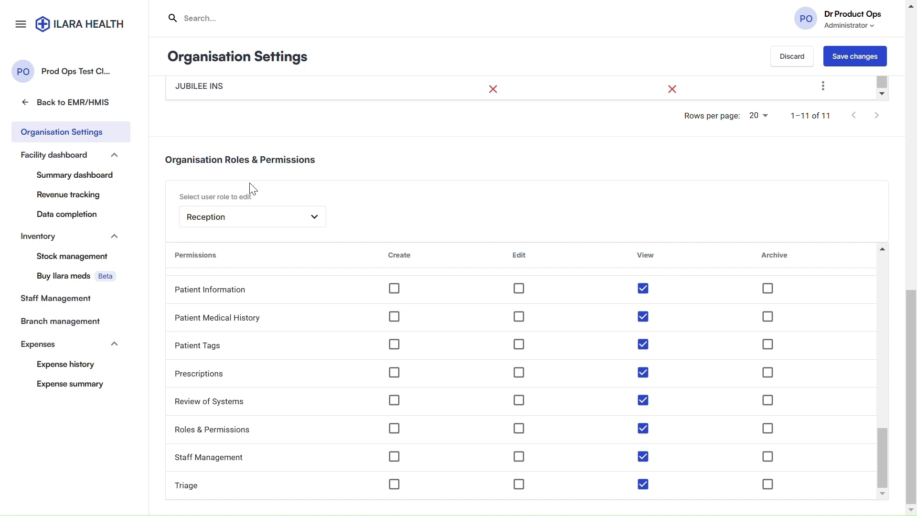
pyautogui.click(68, 303)
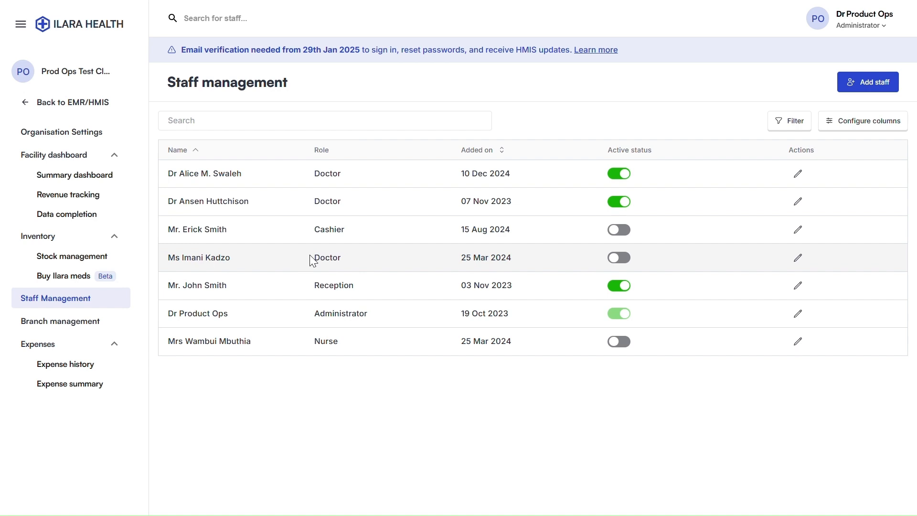
# Start a new staff entry, set its role to Cashier, and view the Cashier role's permissions
pyautogui.click(861, 93)
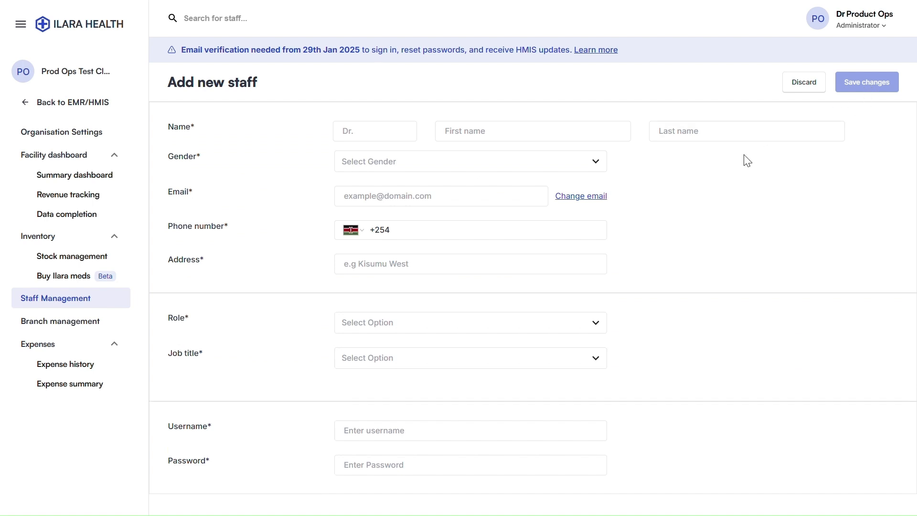
pyautogui.click(347, 128)
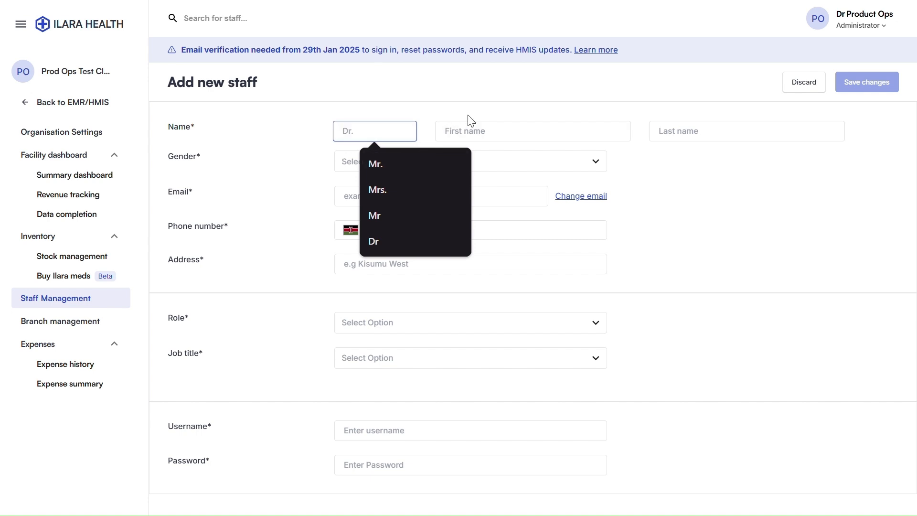
pyautogui.click(460, 131)
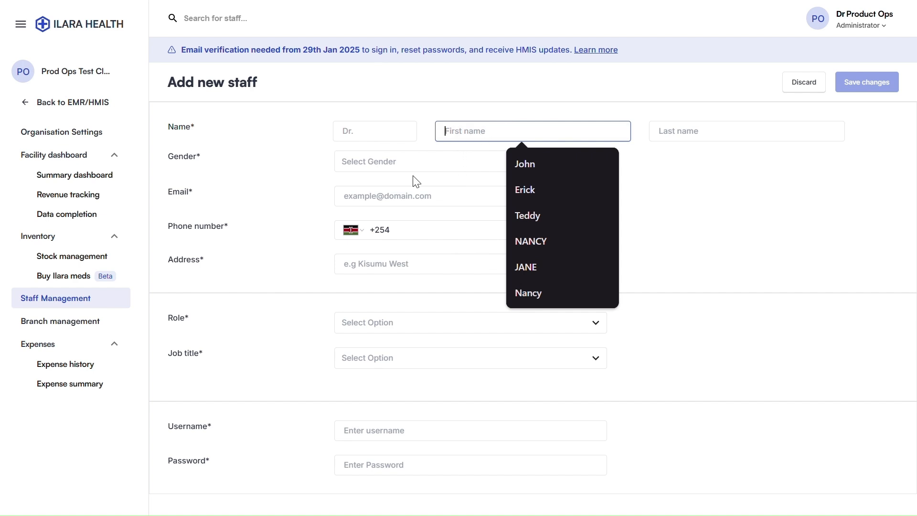
pyautogui.click(307, 243)
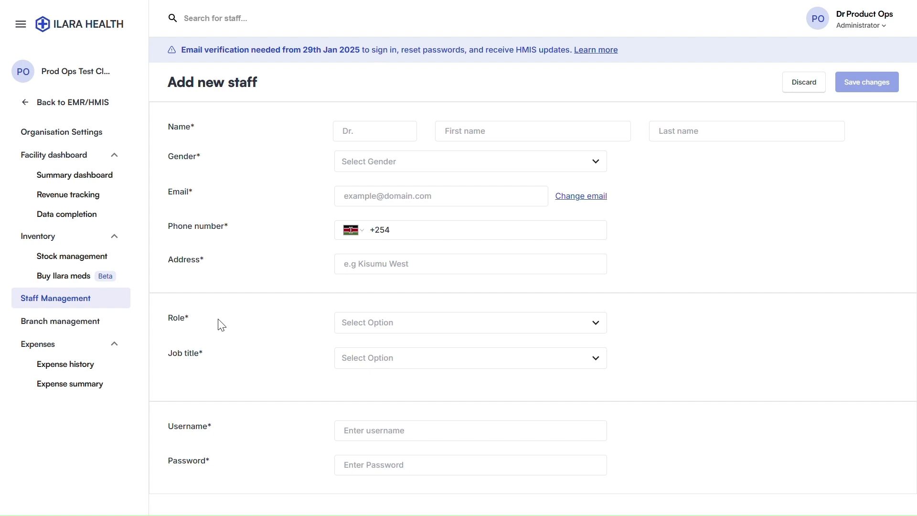
pyautogui.click(370, 321)
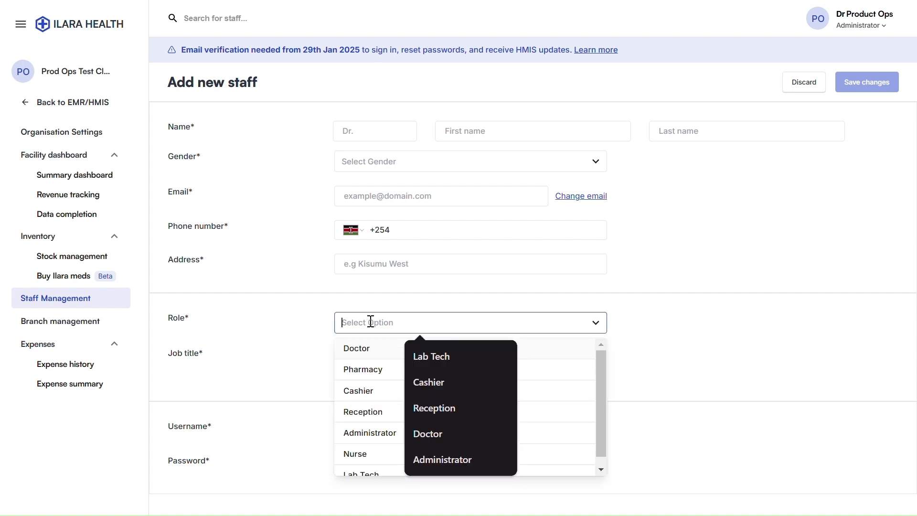
pyautogui.click(360, 391)
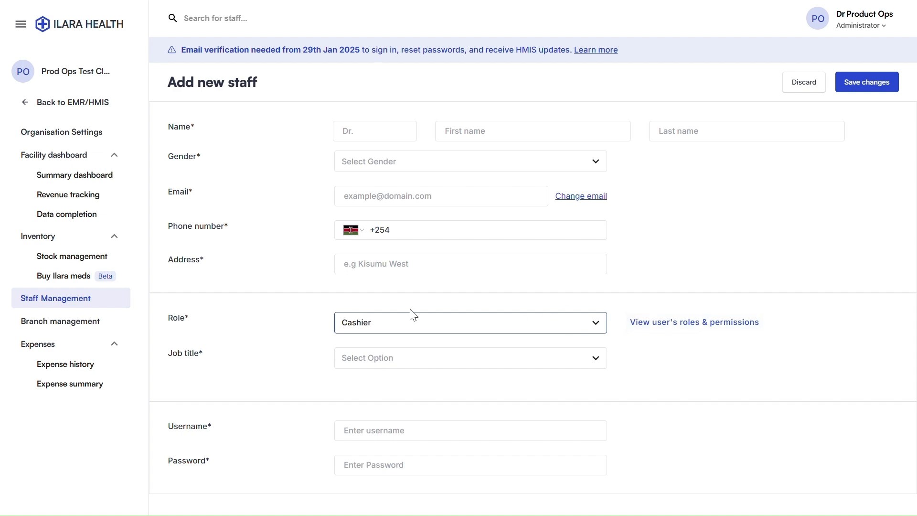
pyautogui.click(669, 323)
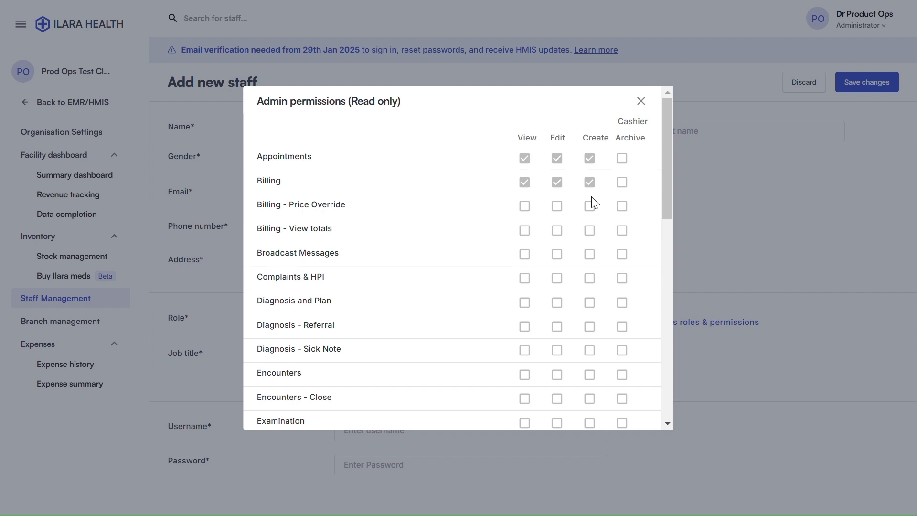
pyautogui.scroll(-7, 597, 225)
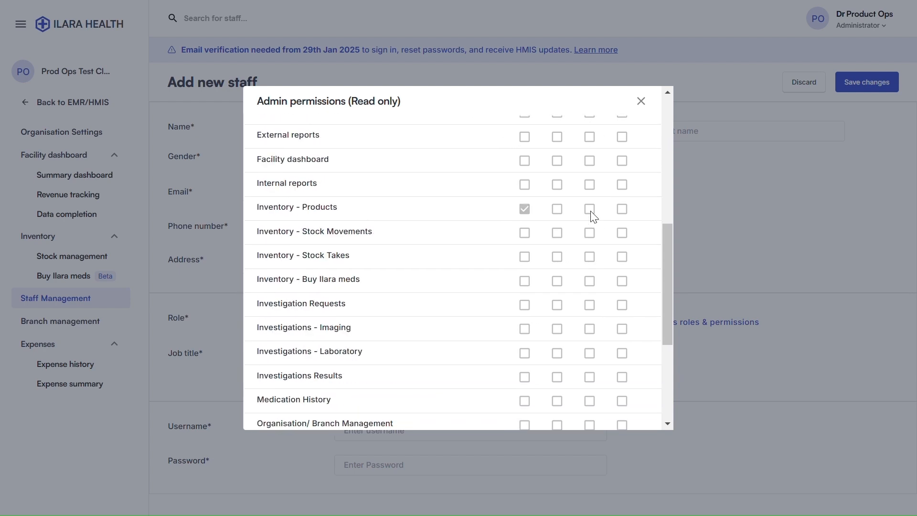
pyautogui.scroll(-5, 592, 216)
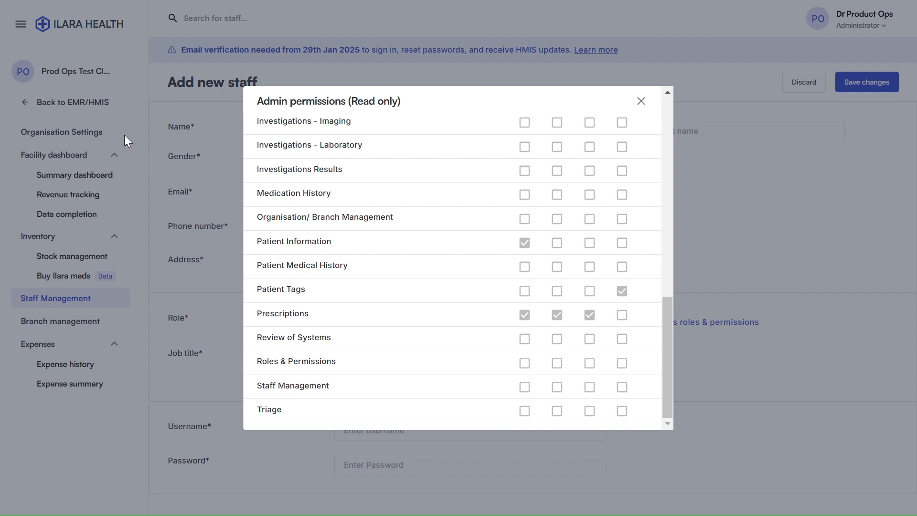
pyautogui.scroll(12, 565, 302)
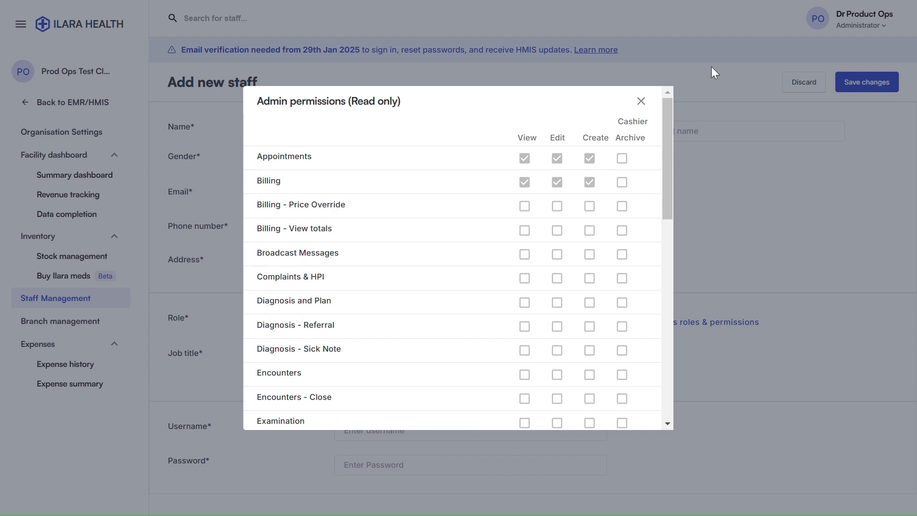
pyautogui.click(641, 101)
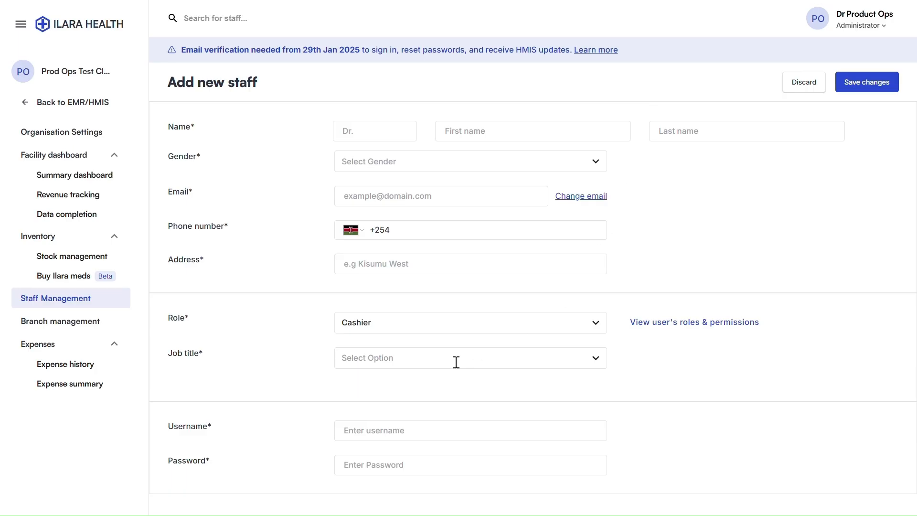
# Set the new staff member's job title to Medical Officer and move to the username field
pyautogui.click(357, 354)
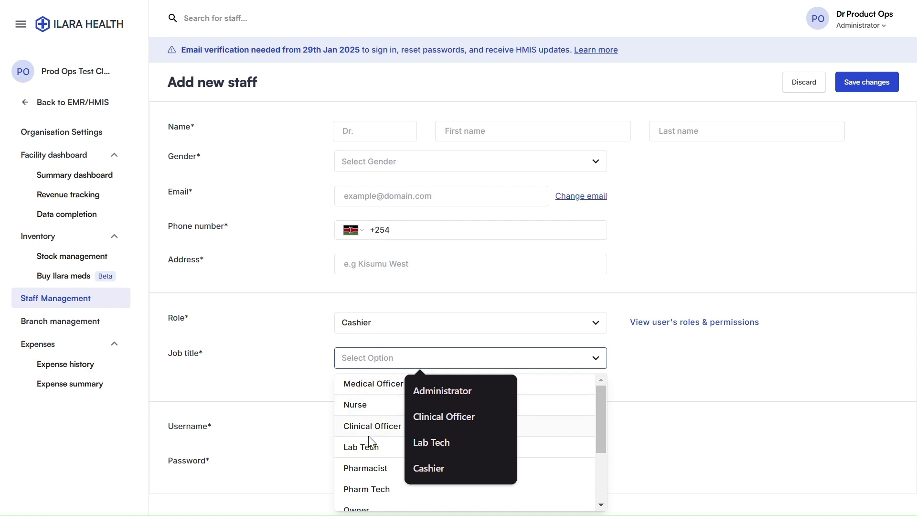
pyautogui.click(360, 390)
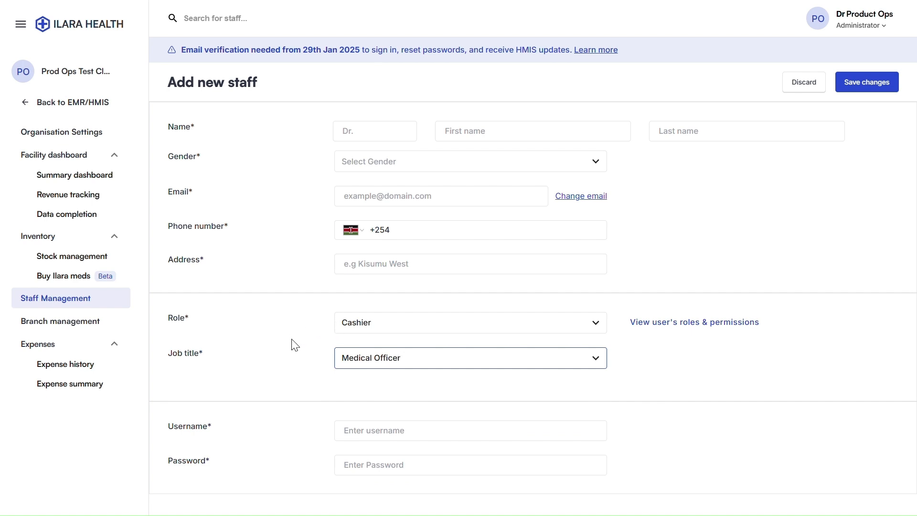
pyautogui.click(346, 431)
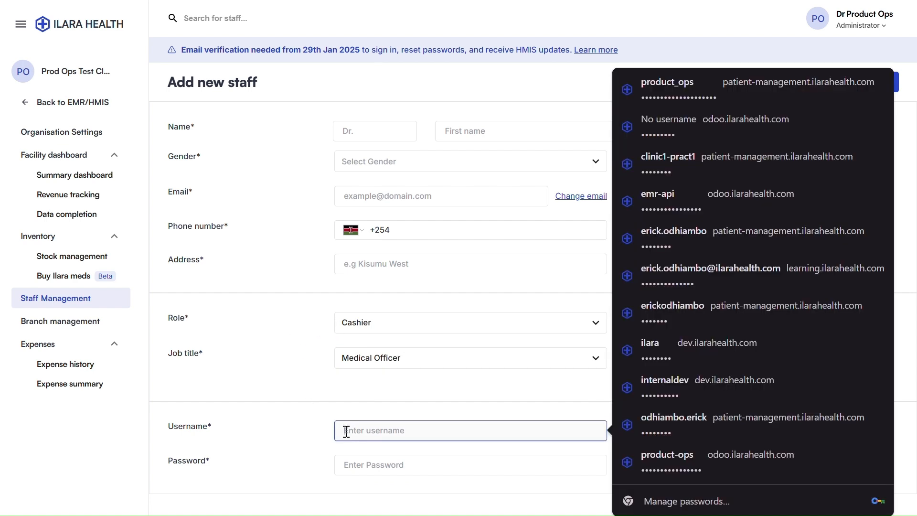
pyautogui.click(271, 428)
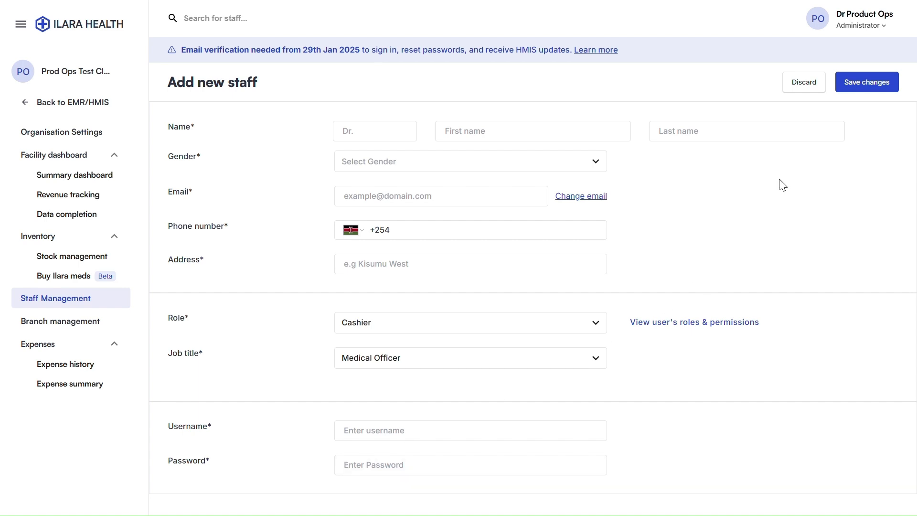
# Leave the unsaved staff form and return to the Staff management list via the admin panel
pyautogui.click(804, 83)
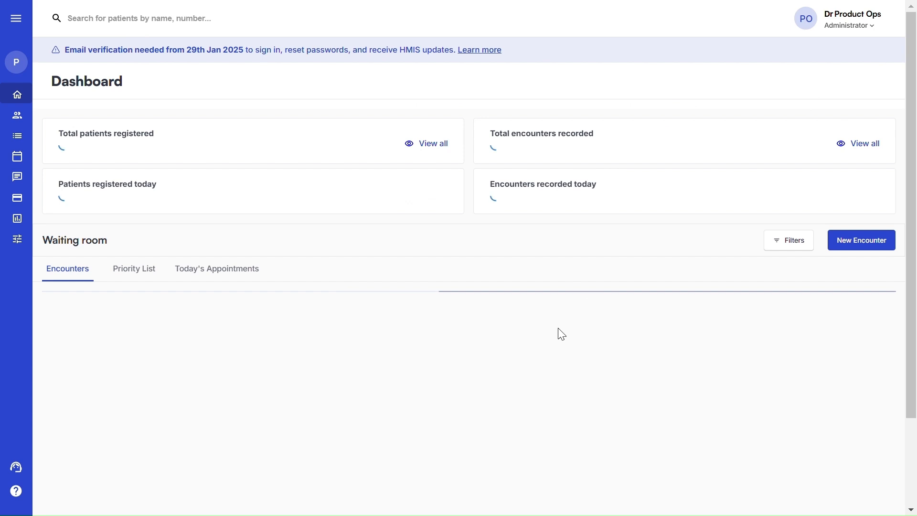
pyautogui.click(14, 240)
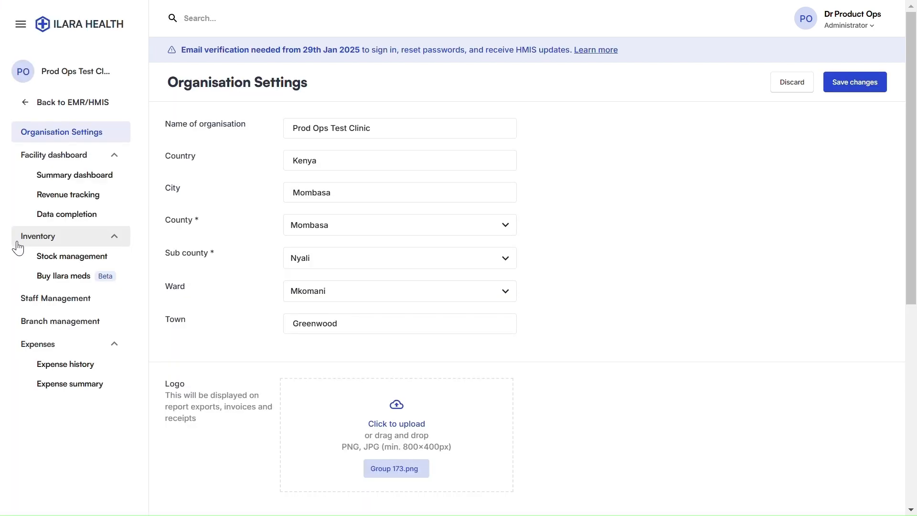
pyautogui.click(62, 299)
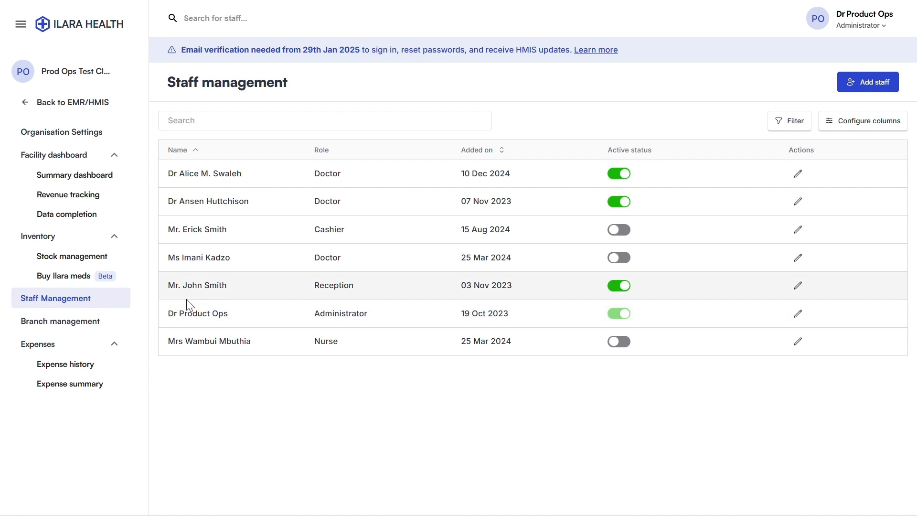
# Open the Prod Ops Test Clinic Ltd branch settings and scroll down to the receipt options
pyautogui.click(60, 323)
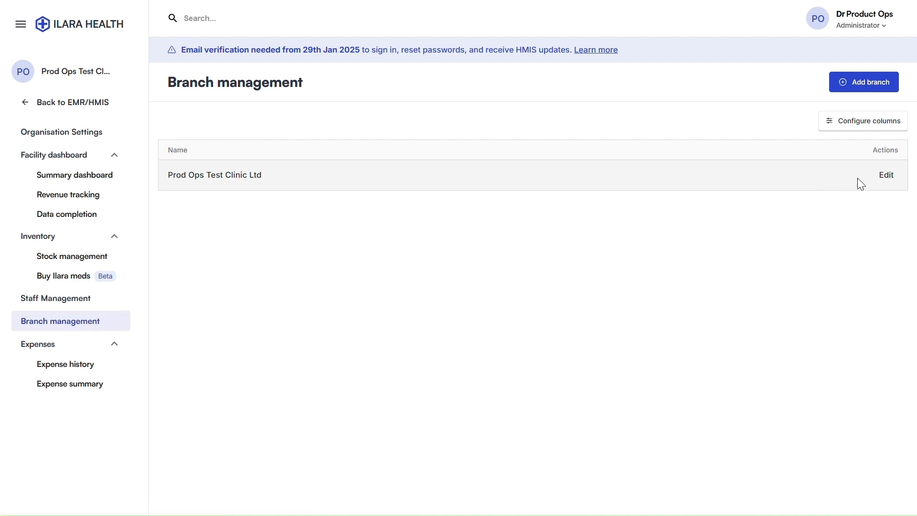
pyautogui.click(886, 175)
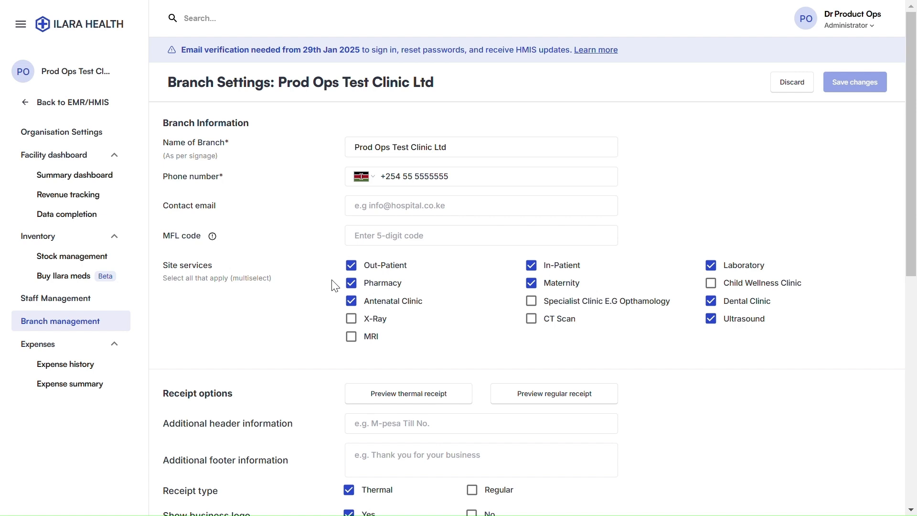
pyautogui.scroll(-3, 364, 322)
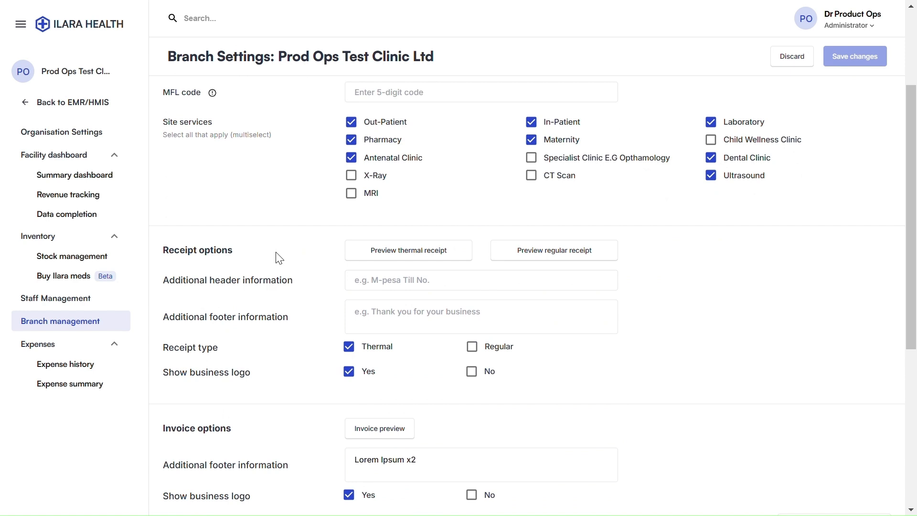
pyautogui.click(374, 258)
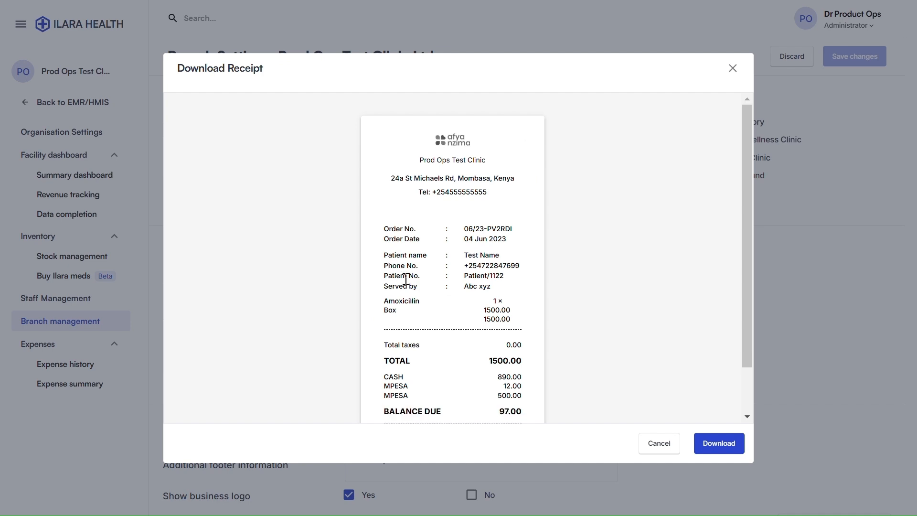
pyautogui.scroll(-2, 439, 222)
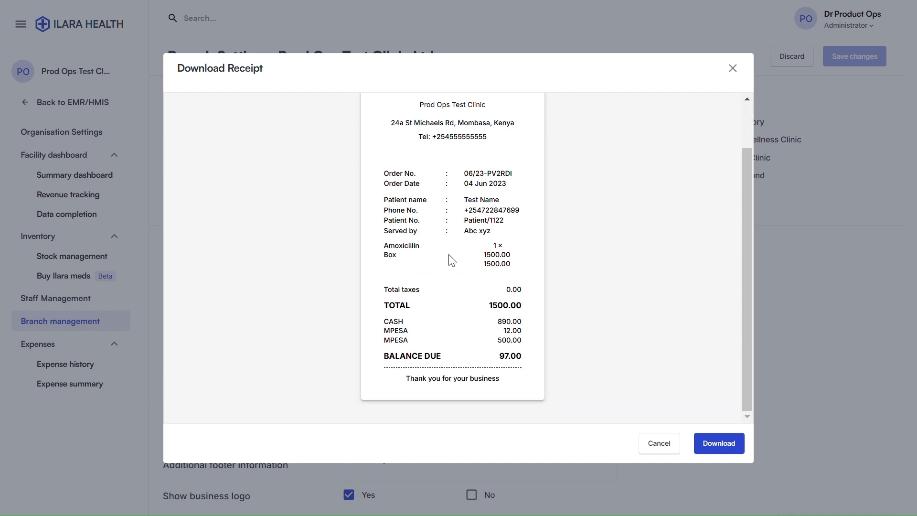
pyautogui.click(667, 444)
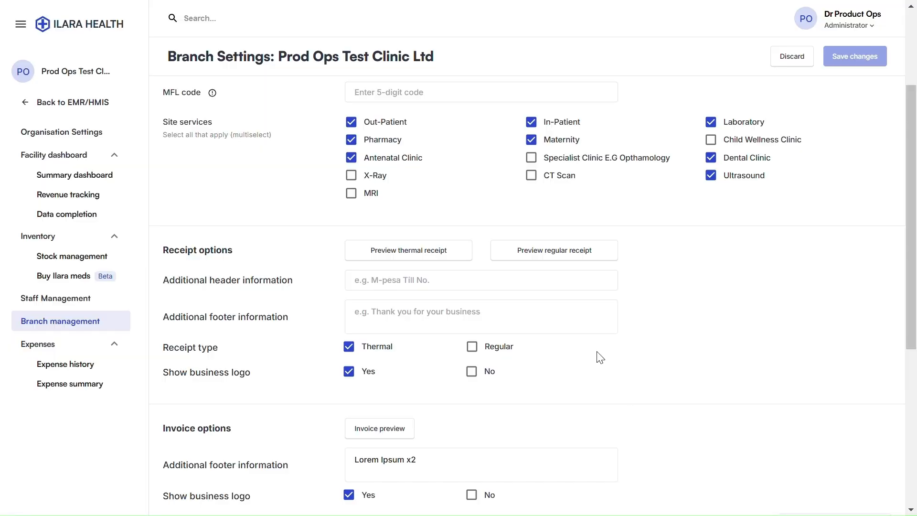
pyautogui.click(523, 249)
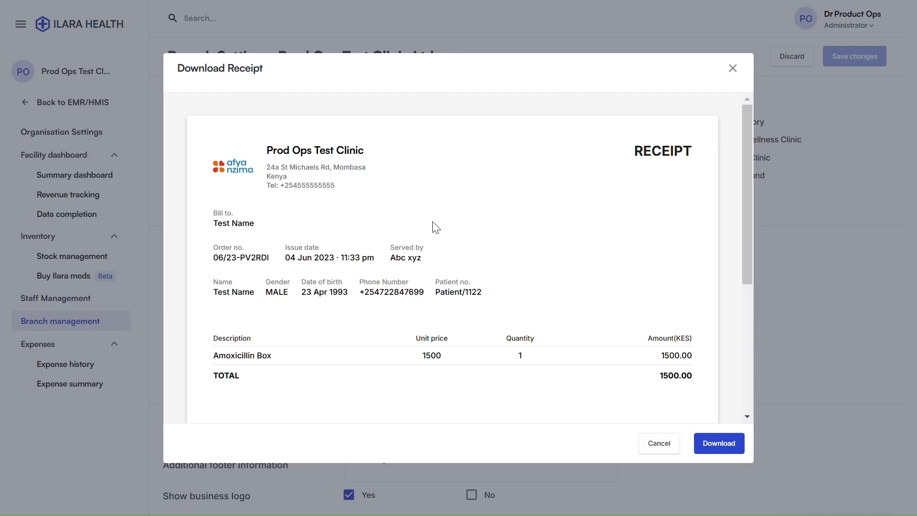
pyautogui.scroll(-3, 433, 226)
pyautogui.scroll(3, 433, 225)
pyautogui.click(660, 444)
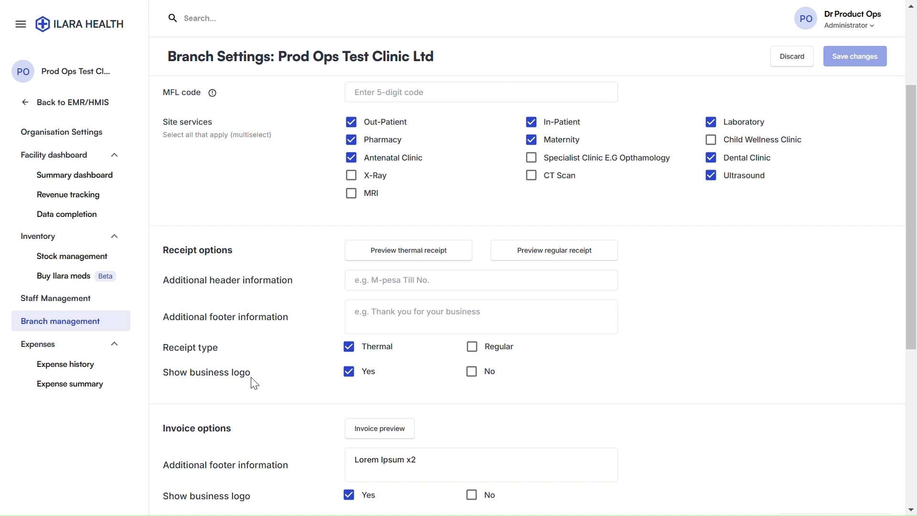
pyautogui.scroll(-3, 254, 384)
pyautogui.scroll(-2, 254, 383)
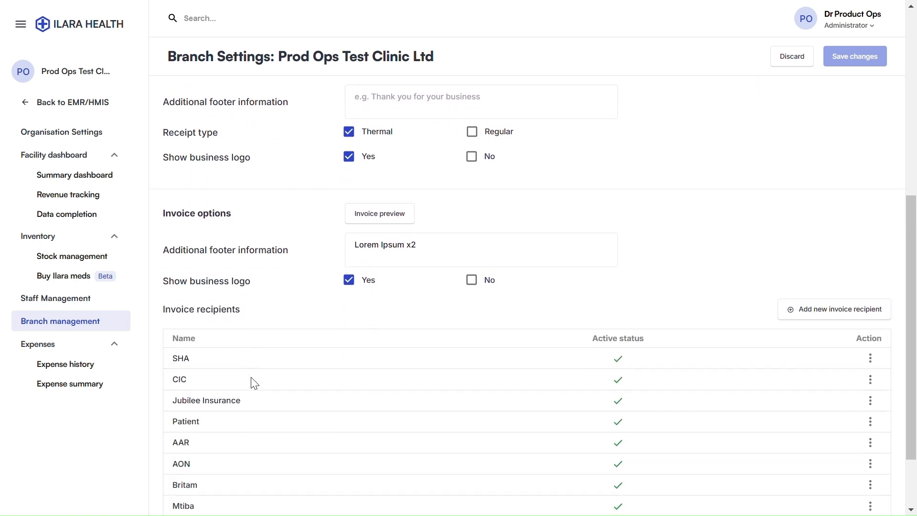
pyautogui.scroll(2, 255, 384)
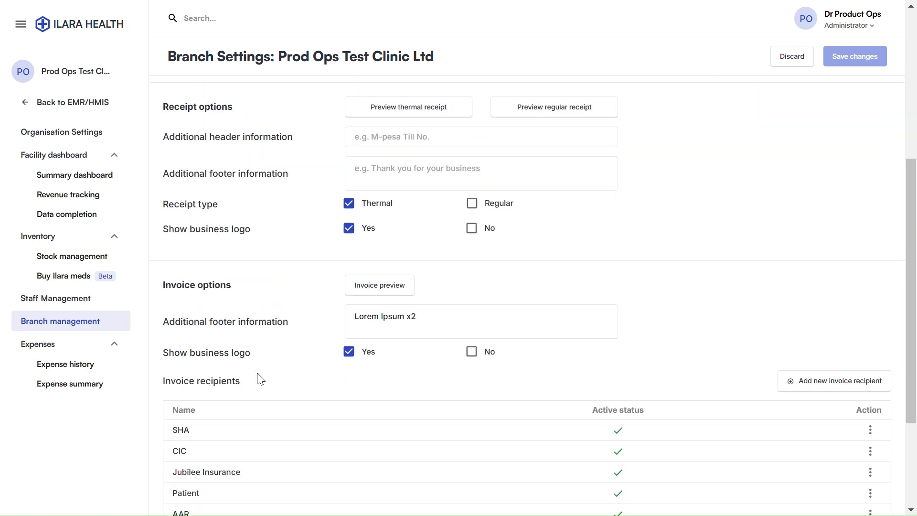
# Preview the clinic's invoice, close the preview, and start adding a new invoice recipient
pyautogui.click(371, 291)
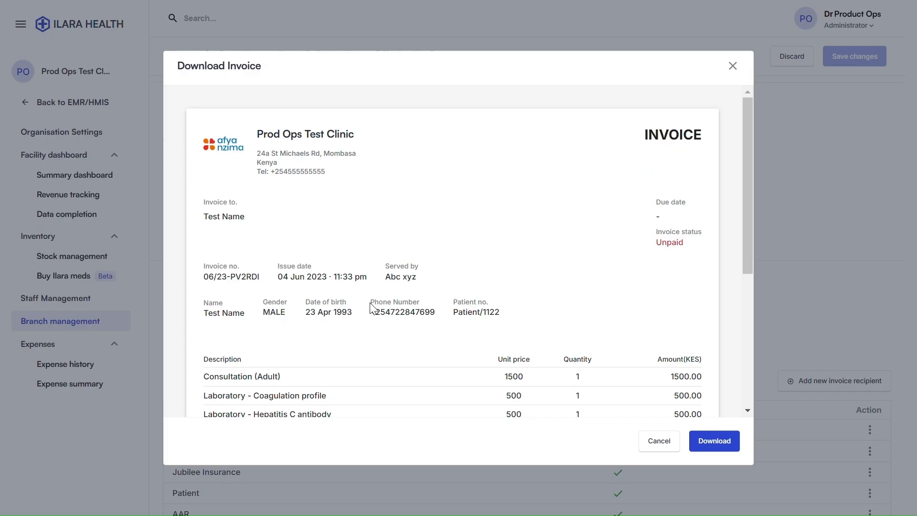
pyautogui.click(733, 66)
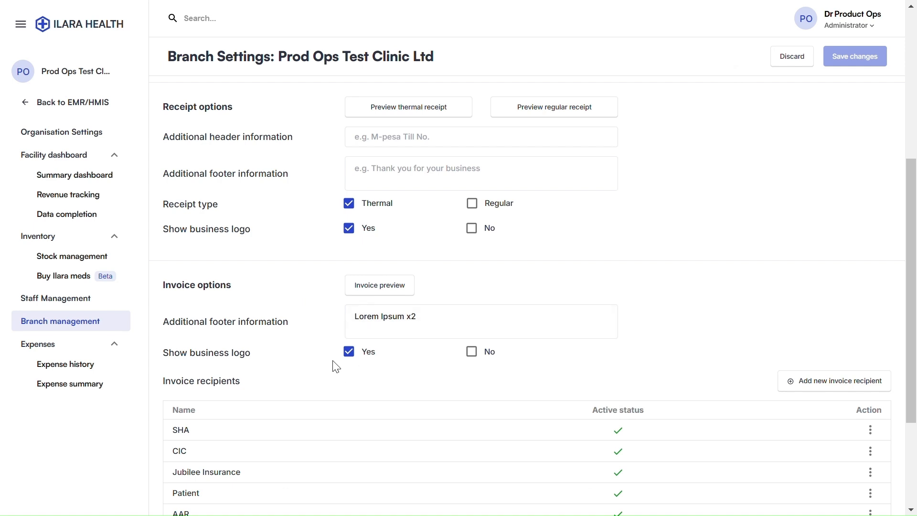
pyautogui.scroll(-3, 336, 367)
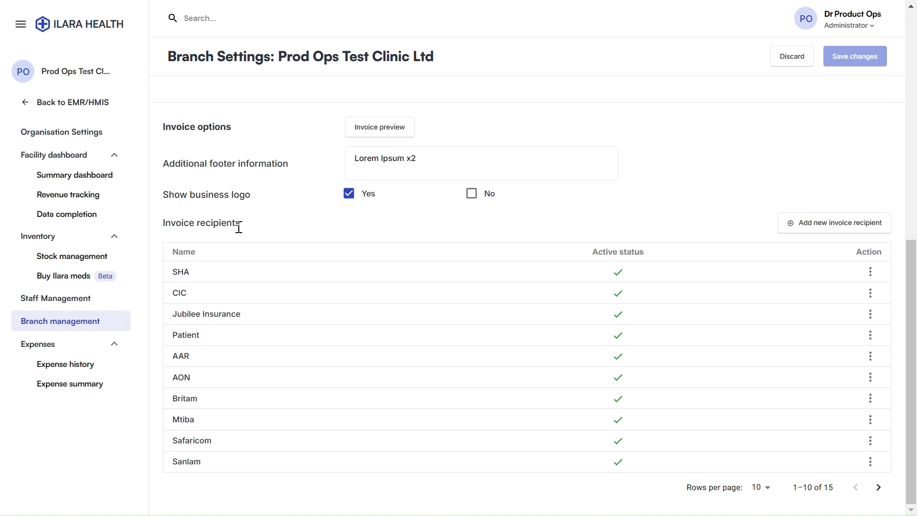
pyautogui.click(825, 230)
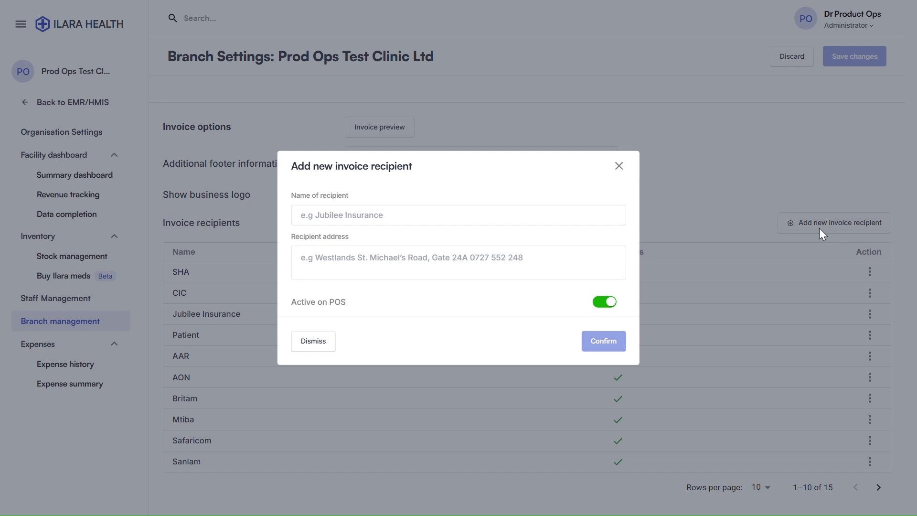
# Try the recipient name and address fields, then close the form without adding a recipient
pyautogui.click(331, 215)
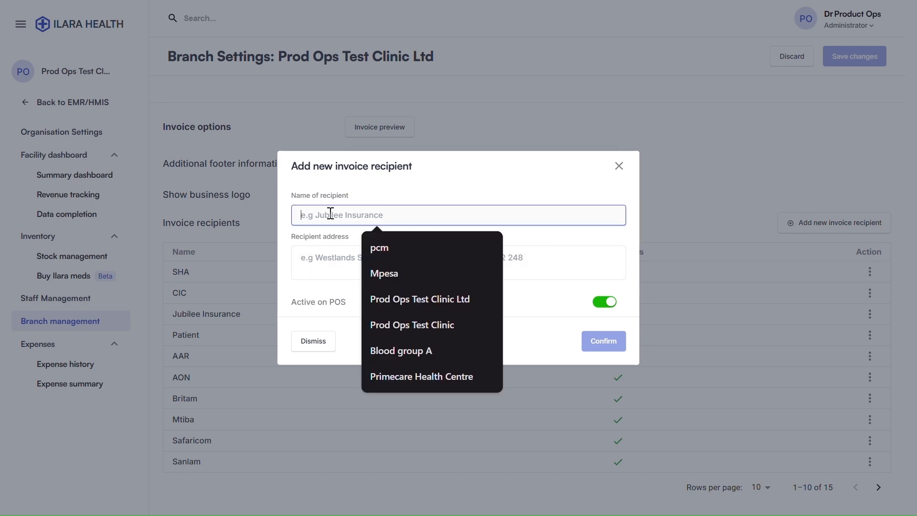
pyautogui.click(316, 258)
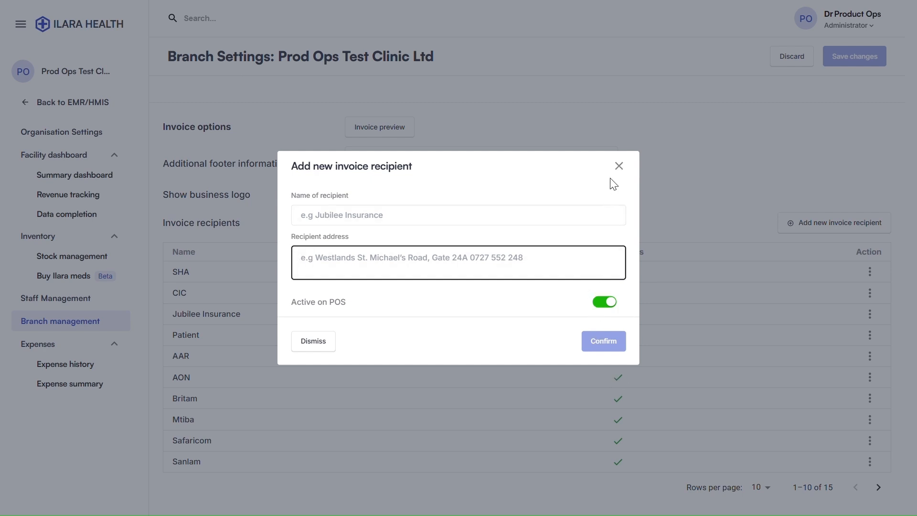
pyautogui.click(619, 166)
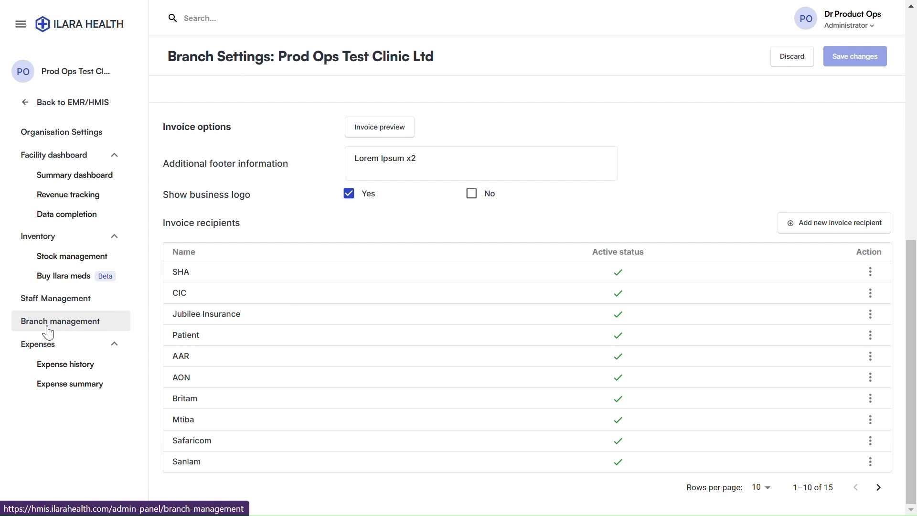
# Go to Stock Management and open the Add New Product form
pyautogui.click(47, 260)
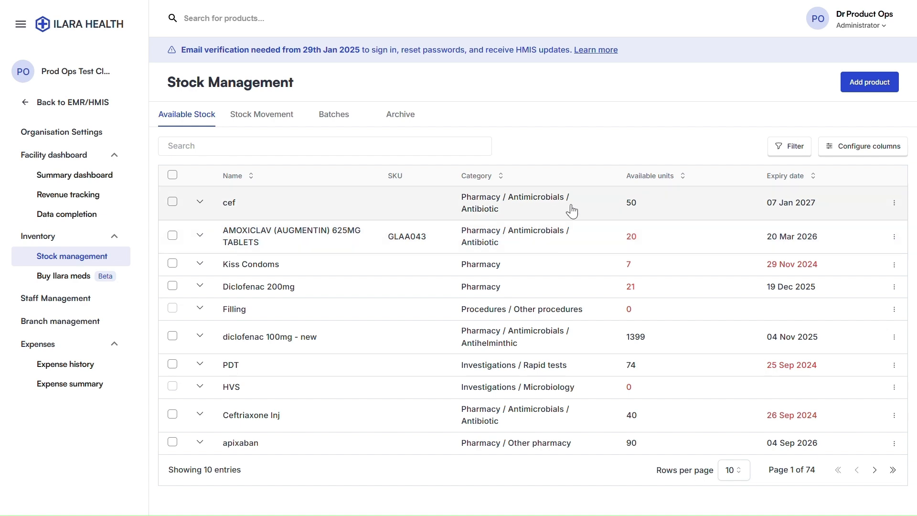
pyautogui.click(887, 87)
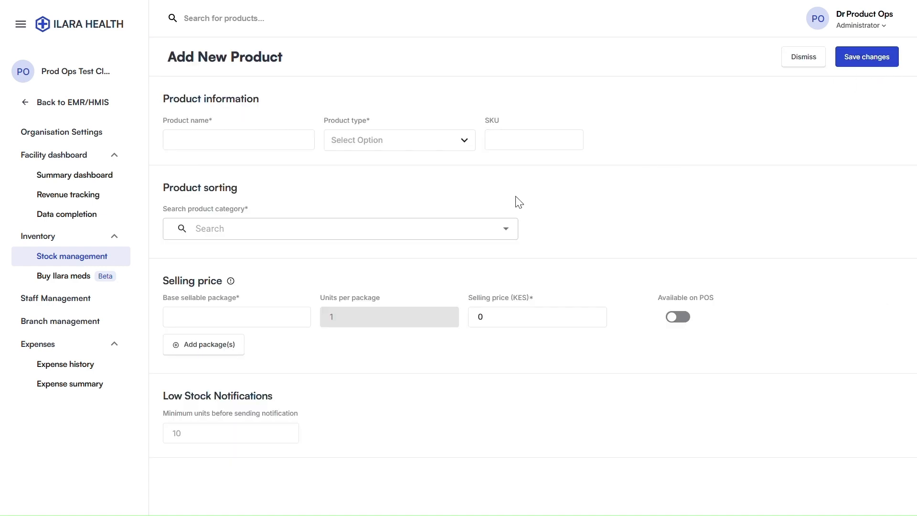
# Fill the product name with the saved AMOXICLAV (AUGMENTIN) entry and set the type to Product
pyautogui.click(184, 138)
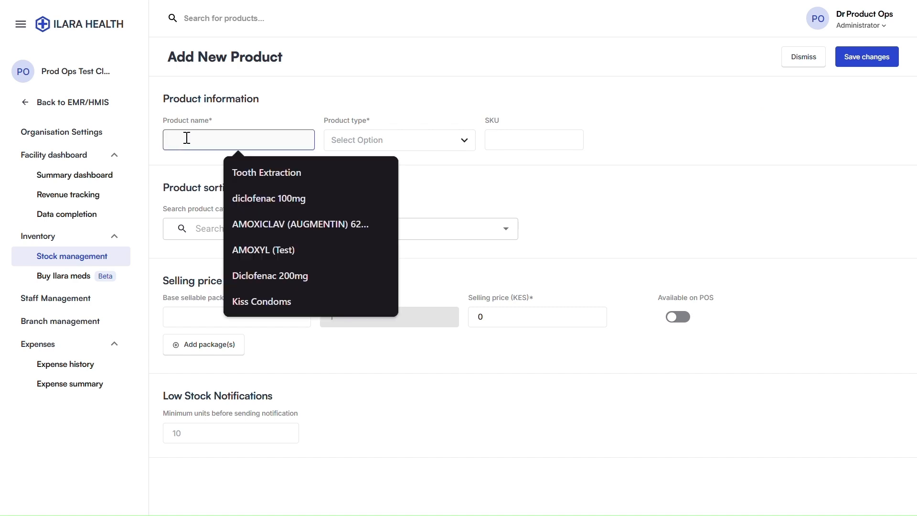
pyautogui.click(267, 223)
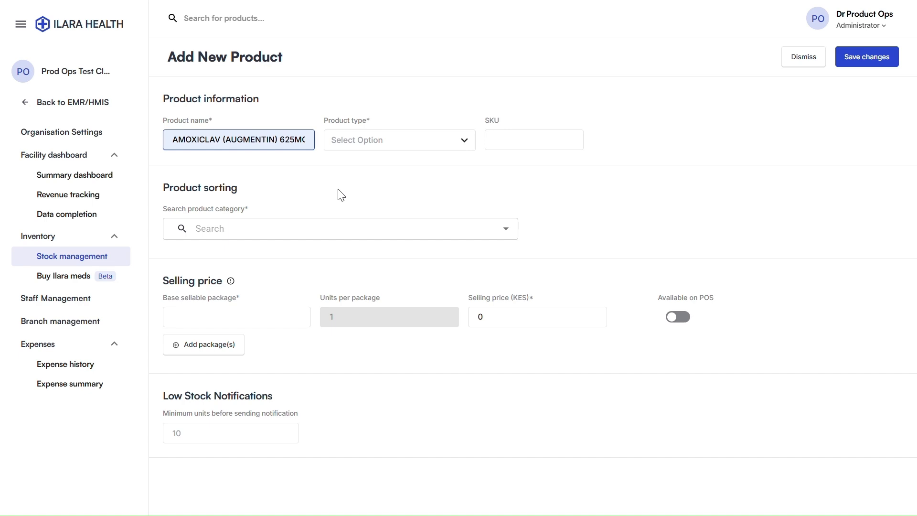
pyautogui.click(347, 147)
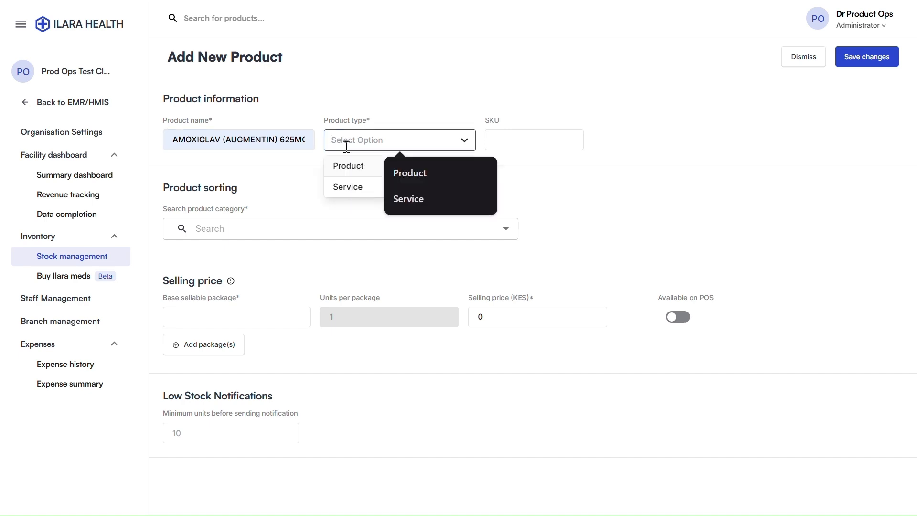
pyautogui.click(359, 168)
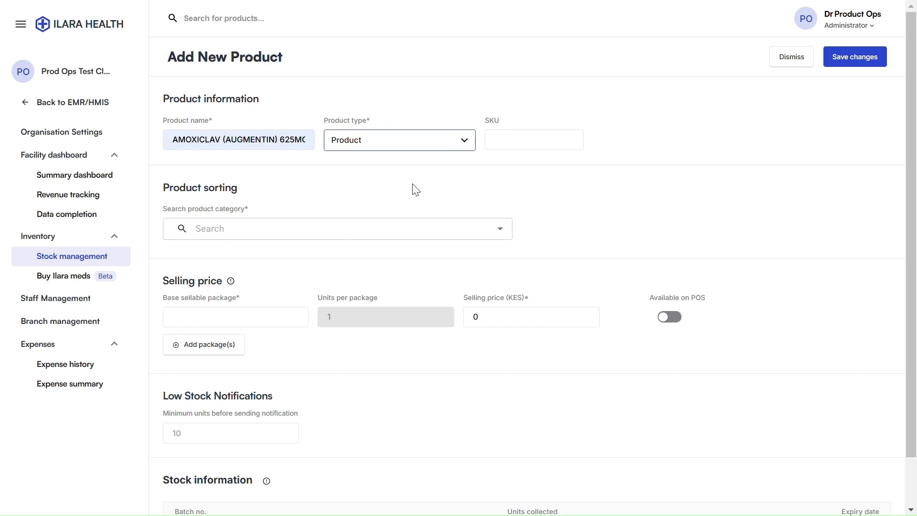
# Choose Pharmacy / Antimicrobials / Antibiotic as the product category
pyautogui.scroll(-1, 410, 199)
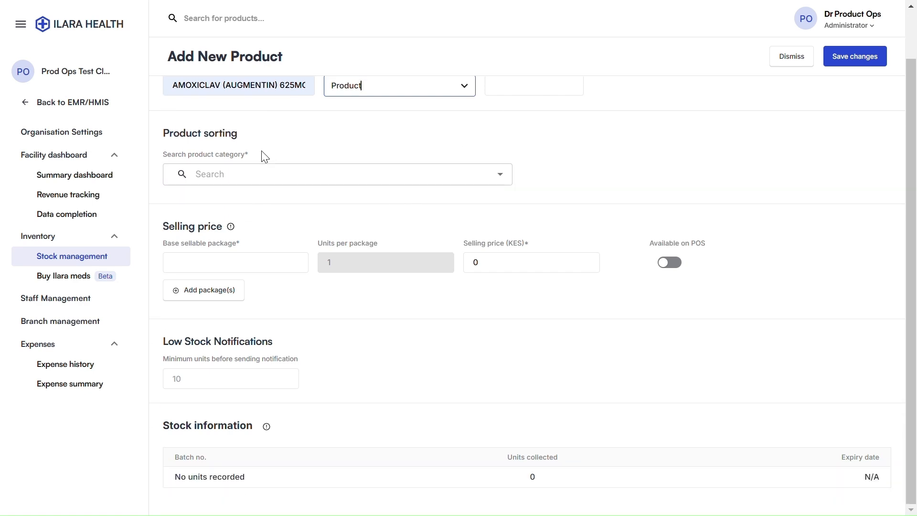
pyautogui.click(232, 181)
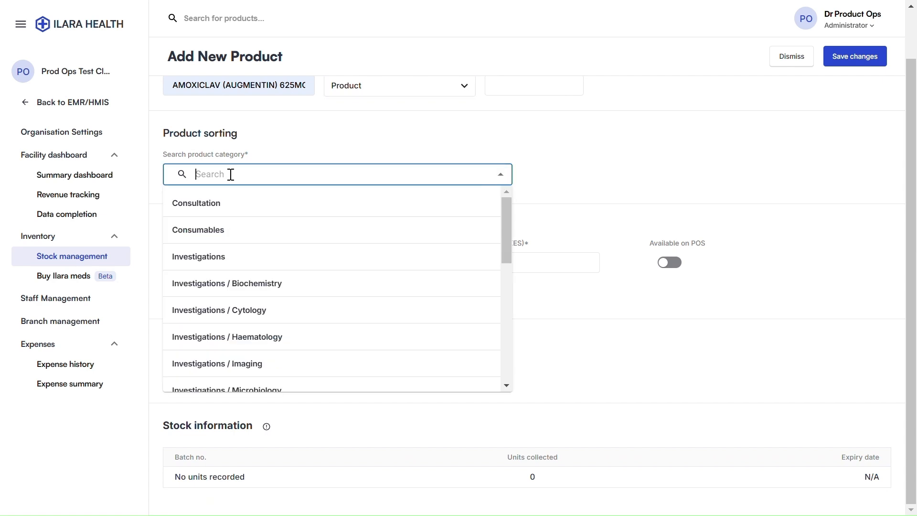
pyautogui.scroll(-3, 263, 305)
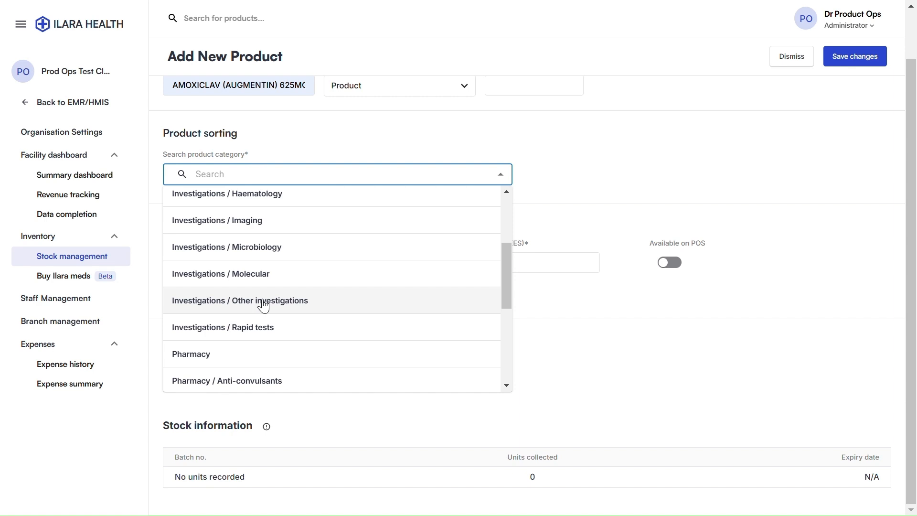
pyautogui.scroll(-5, 263, 306)
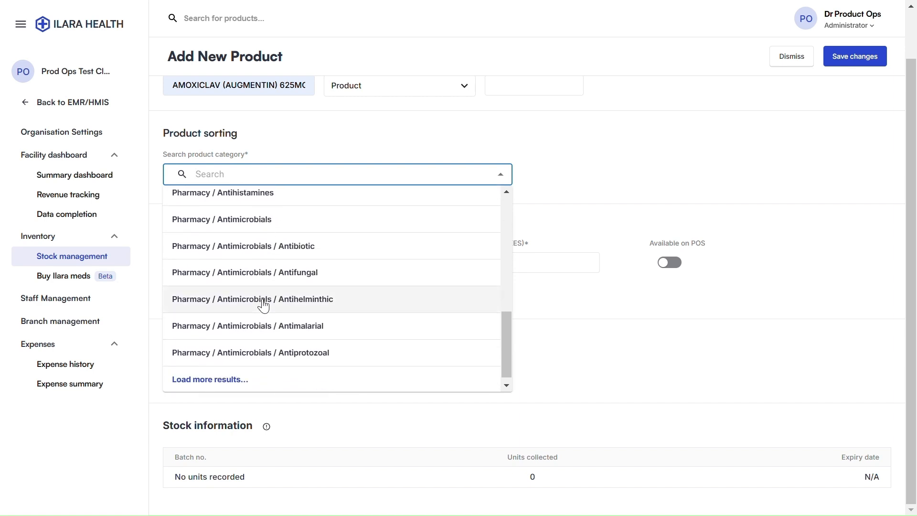
pyautogui.click(268, 251)
pyautogui.click(547, 198)
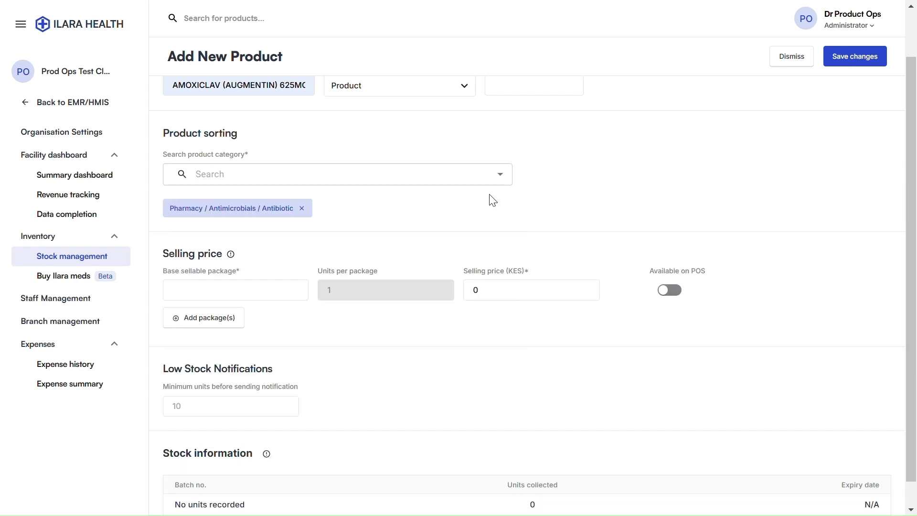
pyautogui.scroll(-1, 215, 264)
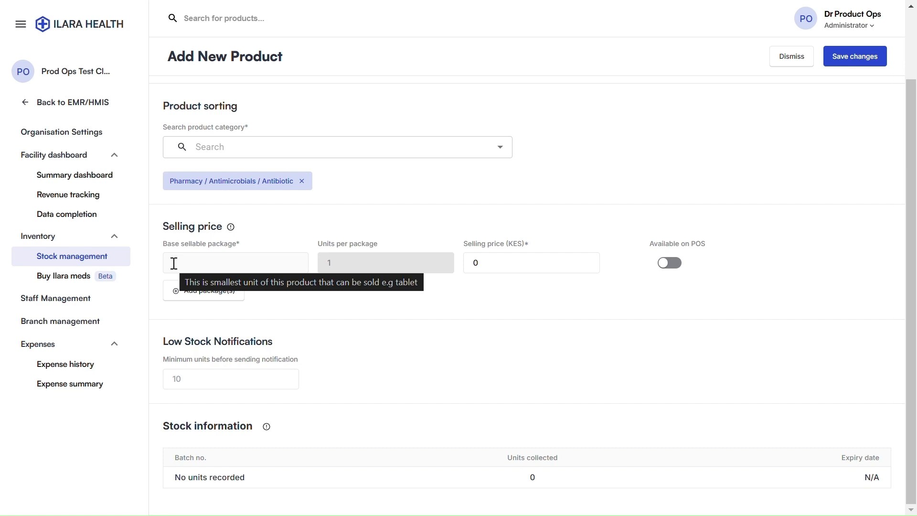
# Set the base sellable package to Tablet priced at 5 KES, available on POS
pyautogui.click(196, 248)
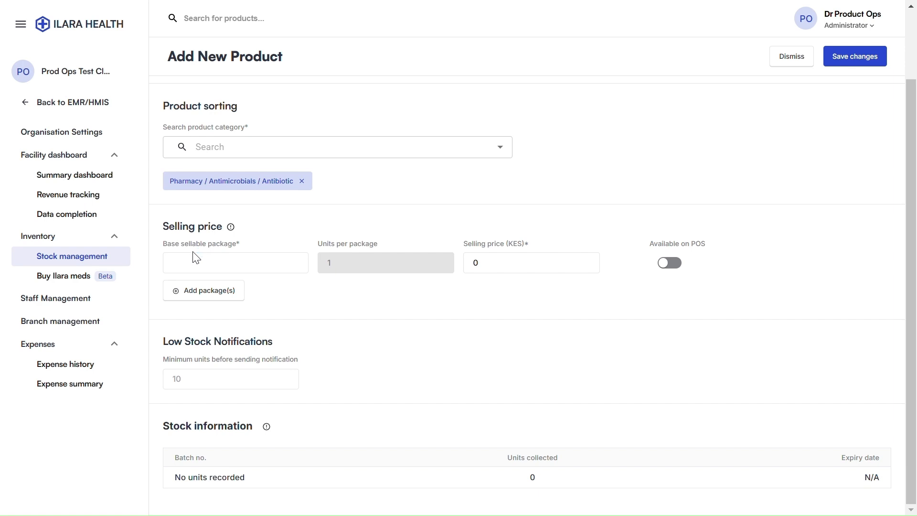
pyautogui.click(200, 266)
pyautogui.write('Tablet')
pyautogui.click(477, 262)
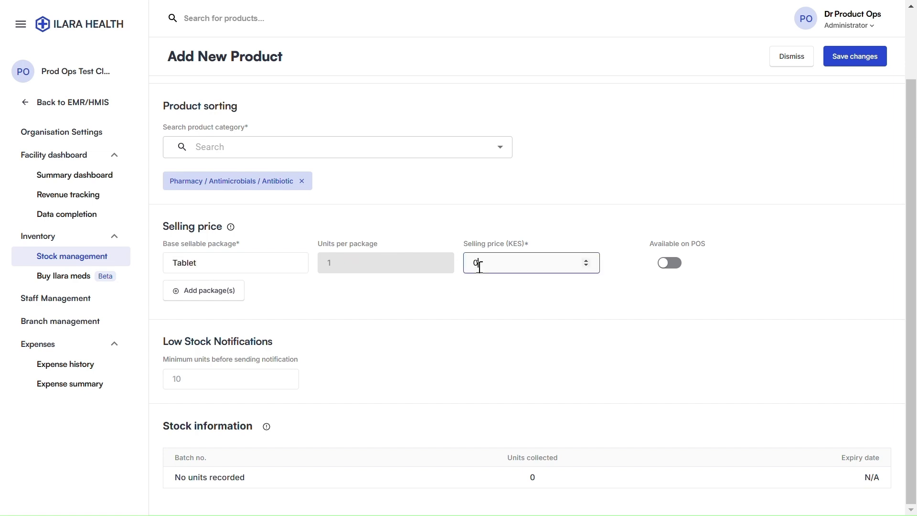
pyautogui.press('BackSpace')
pyautogui.write('5')
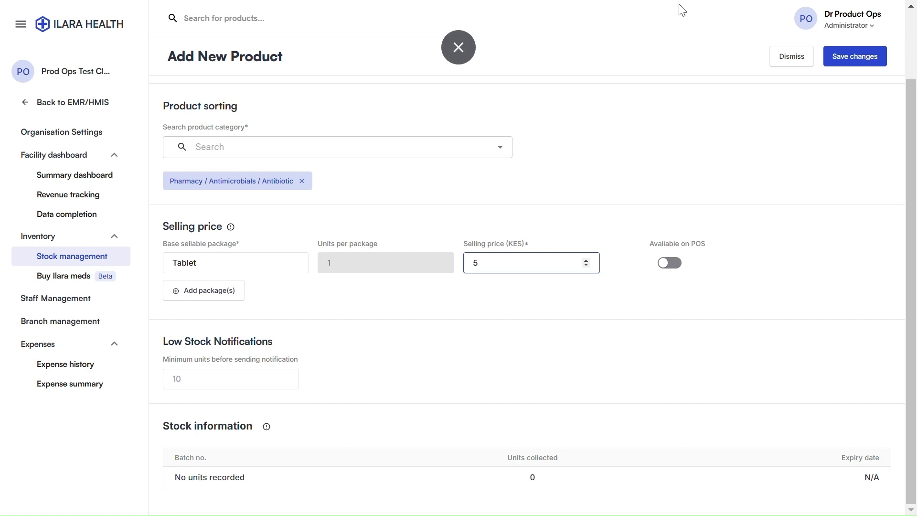
pyautogui.click(665, 264)
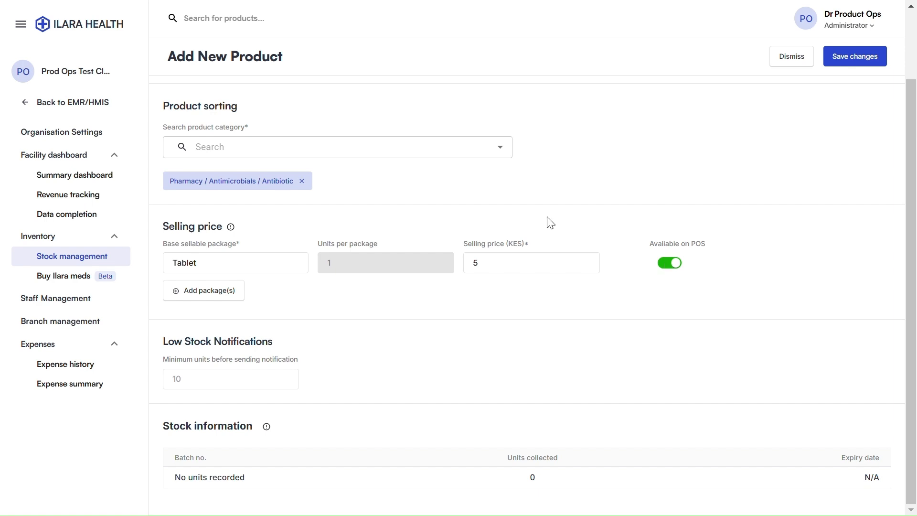
# Add a 10s package priced at 50 KES and make it available on POS
pyautogui.click(193, 299)
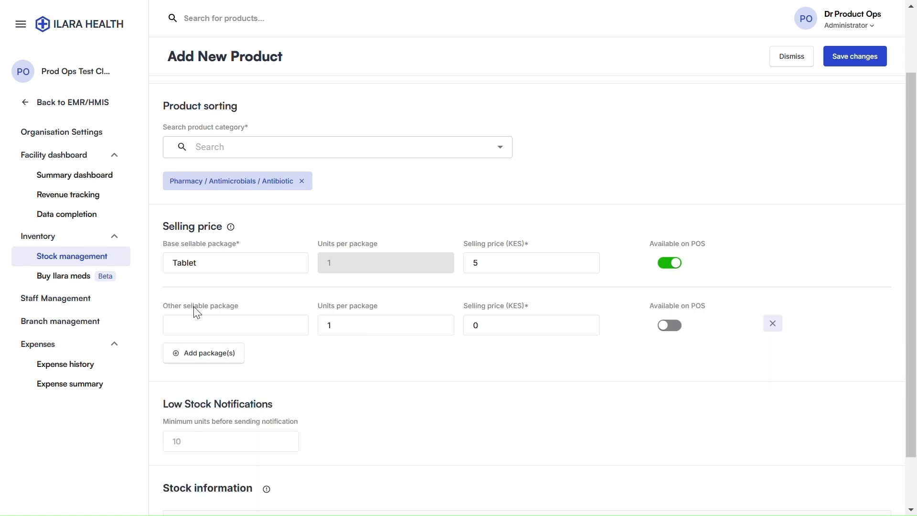
pyautogui.click(180, 325)
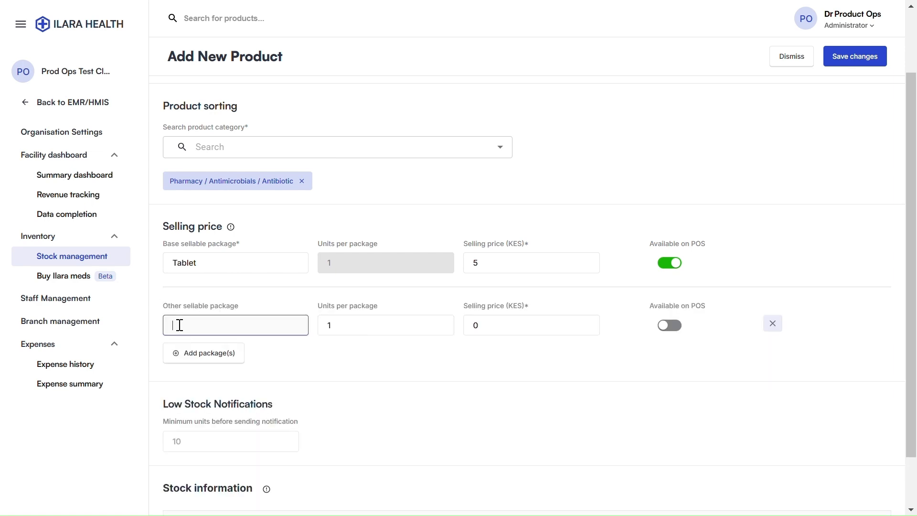
pyautogui.write('10s')
pyautogui.click(374, 325)
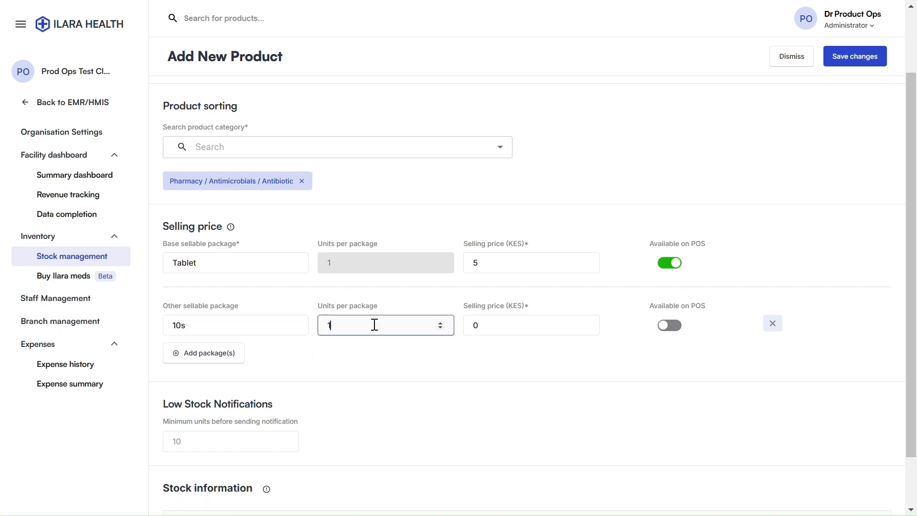
pyautogui.write('0')
pyautogui.click(493, 325)
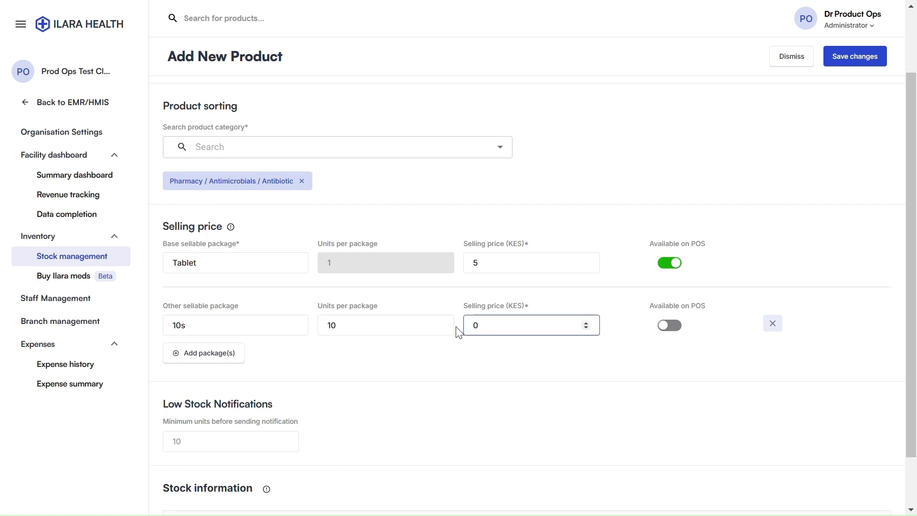
pyautogui.press('BackSpace')
pyautogui.write('50')
pyautogui.click(667, 325)
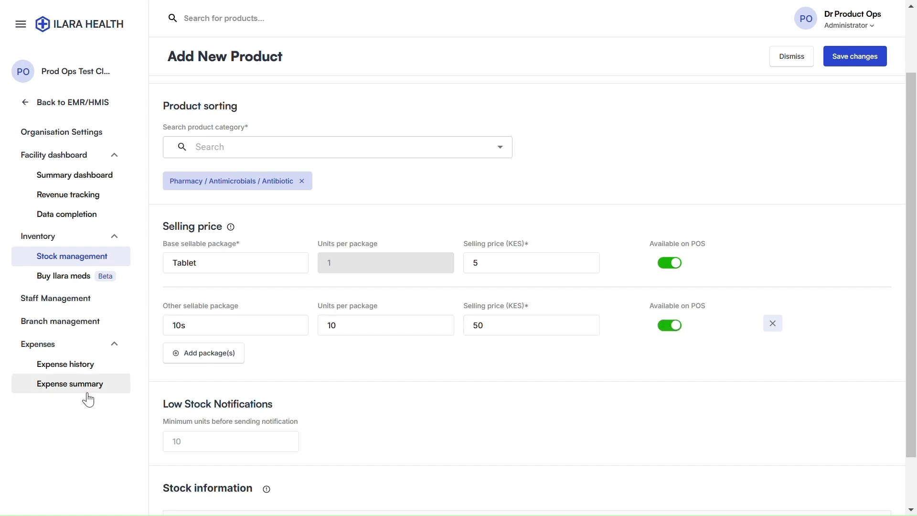
# Add a Box package of 100 units priced at 700 KES
pyautogui.click(173, 358)
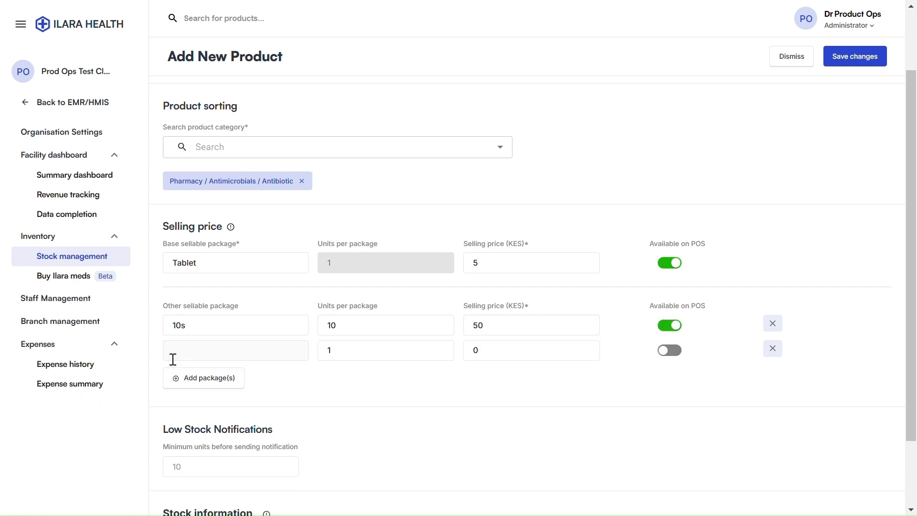
pyautogui.click(201, 350)
pyautogui.write('Box')
pyautogui.click(339, 354)
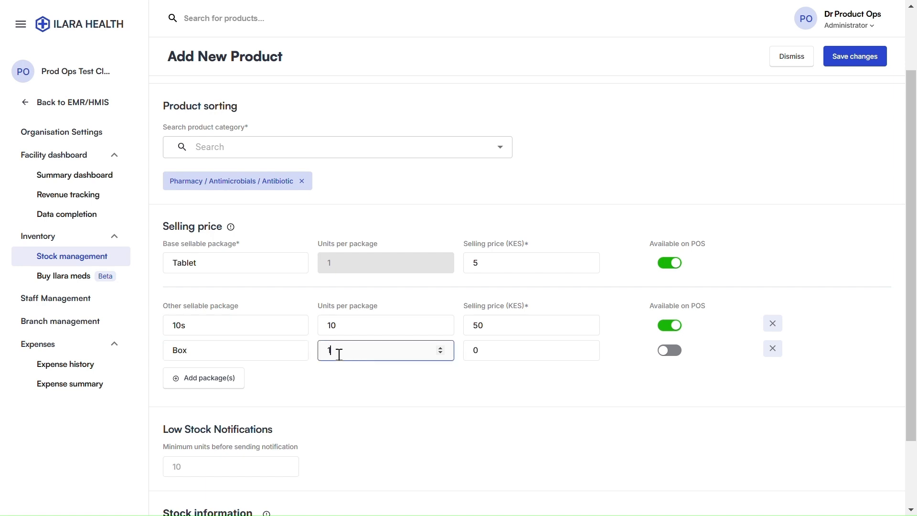
pyautogui.write('00')
pyautogui.click(485, 354)
pyautogui.press('BackSpace')
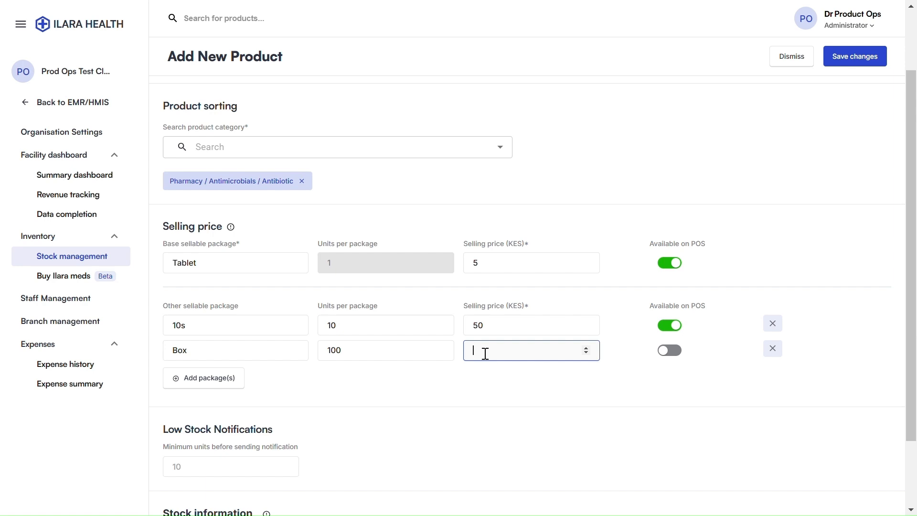
pyautogui.write('700')
pyautogui.scroll(-2, 377, 308)
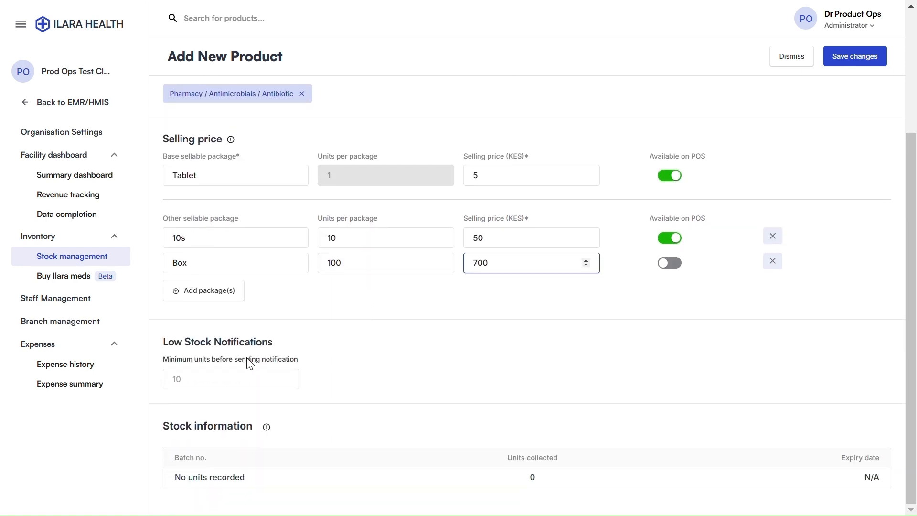
# Set the low-stock notification minimum to 25 units and save the AMOXICLAV product
pyautogui.click(173, 379)
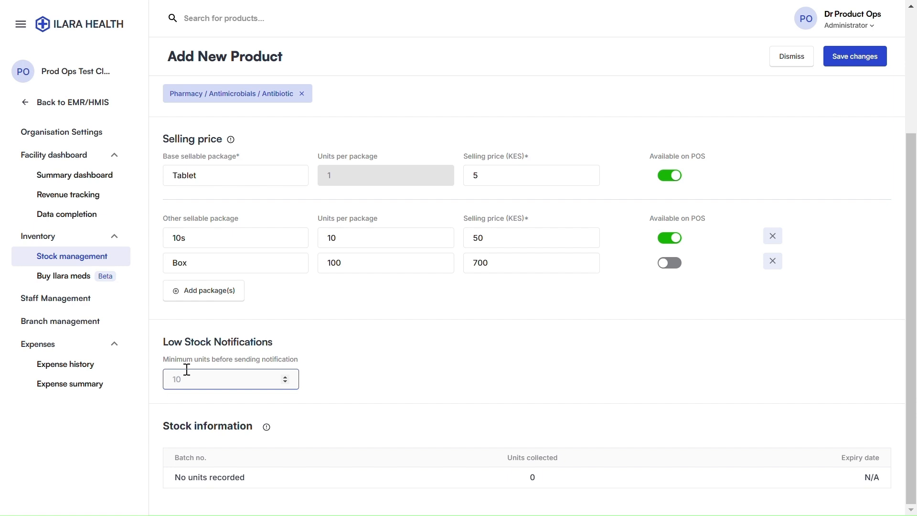
pyautogui.write('25')
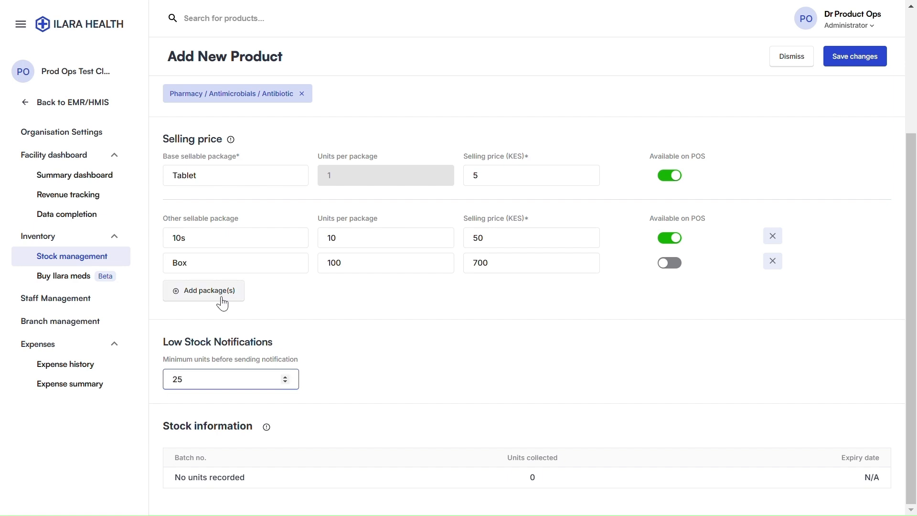
pyautogui.scroll(1, 395, 221)
pyautogui.scroll(4, 394, 221)
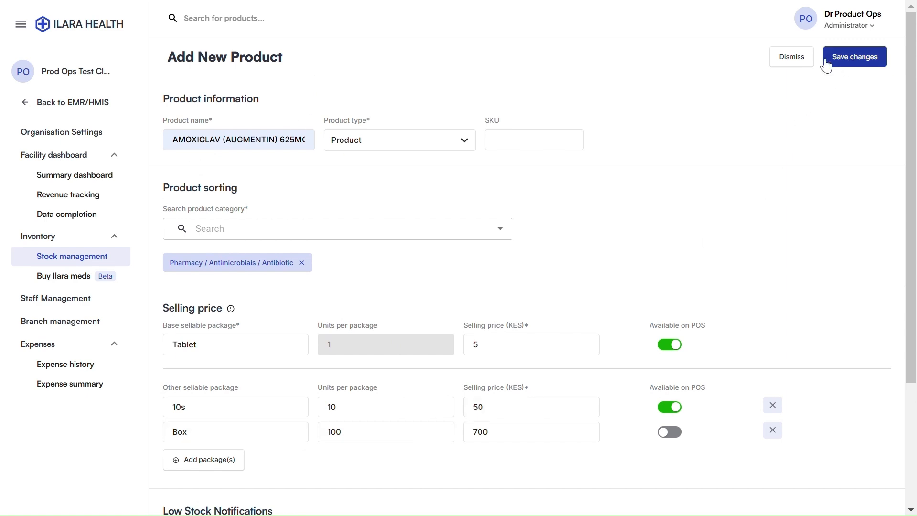
pyautogui.click(790, 60)
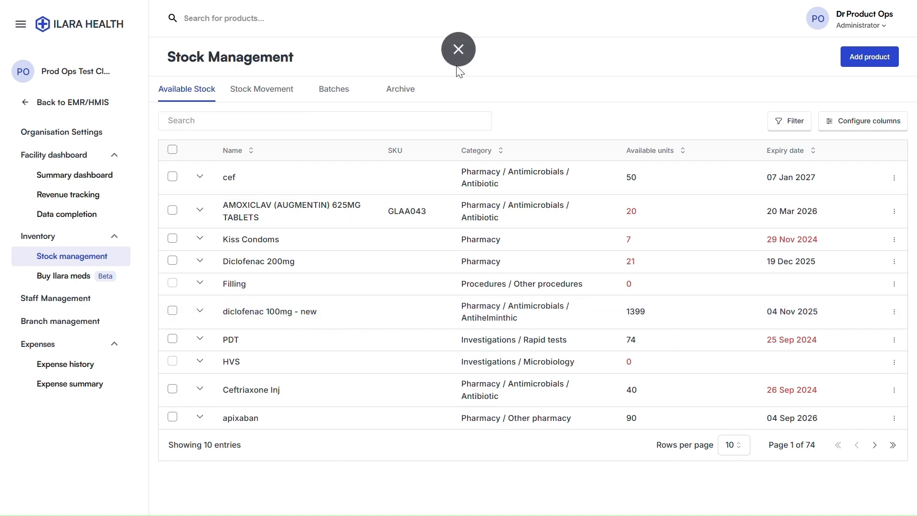
pyautogui.click(457, 60)
# Browse the HMIS 2025 Product List spreadsheet's columns and rows in full screen, then return to Ilara
pyautogui.click(251, 10)
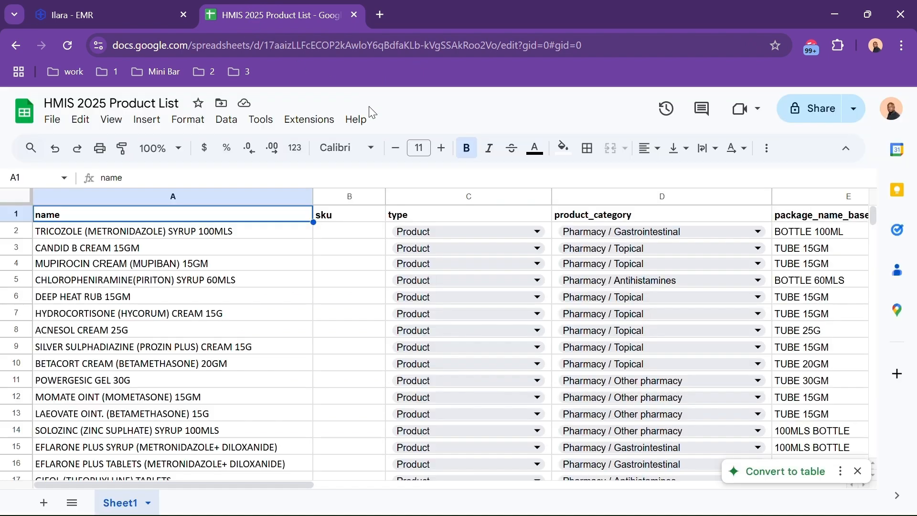
pyautogui.click(901, 45)
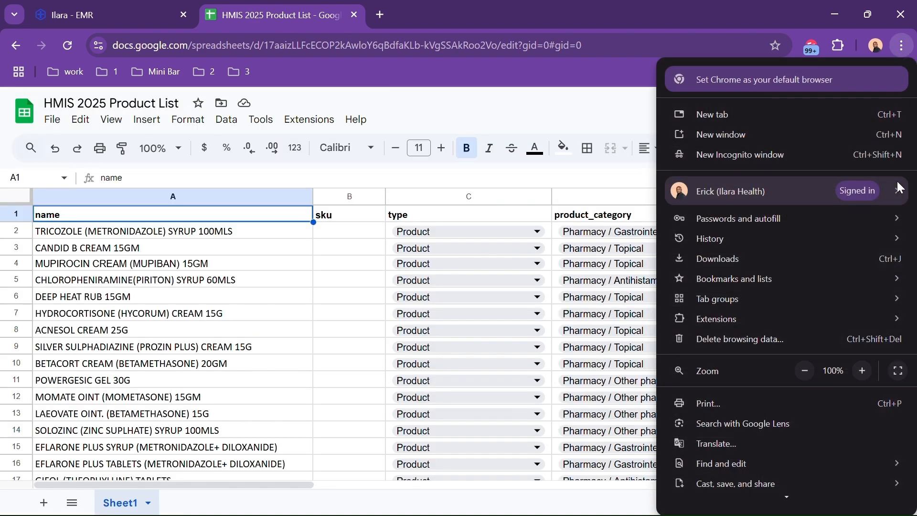
pyautogui.click(896, 371)
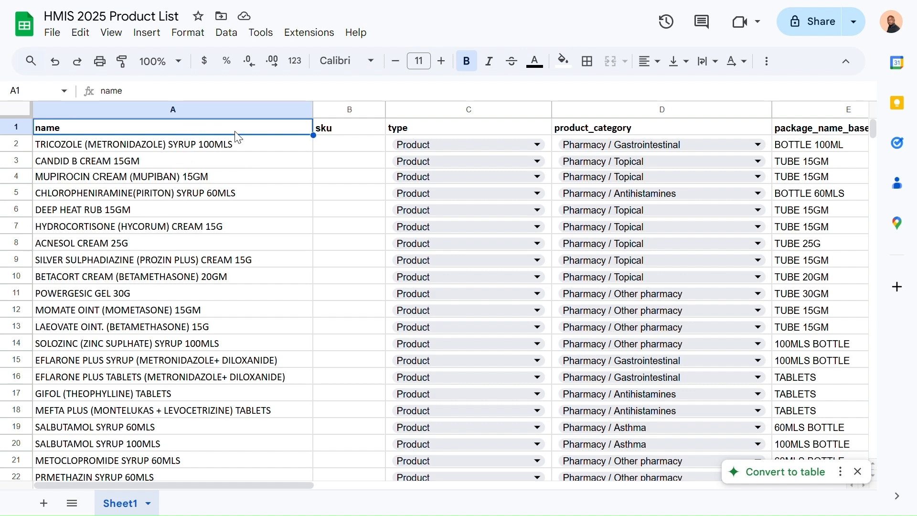
pyautogui.hscroll(2, 497, 136)
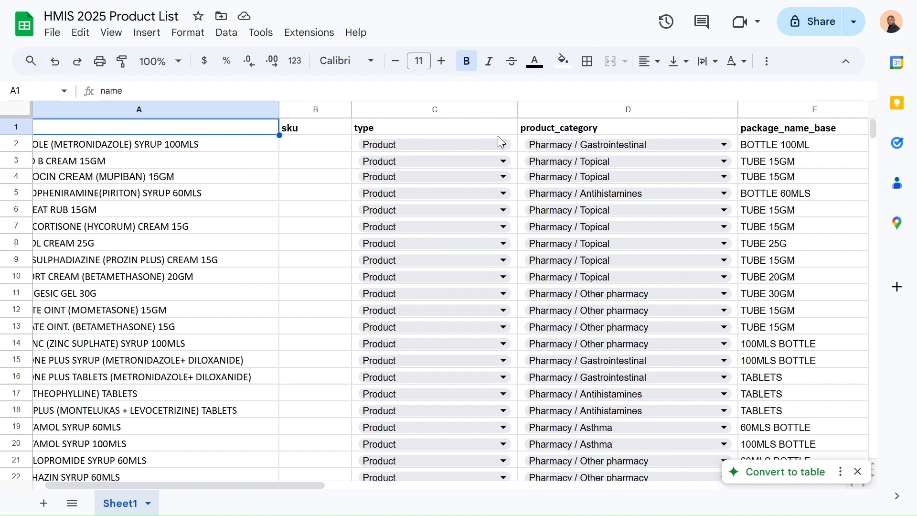
pyautogui.hscroll(8, 498, 136)
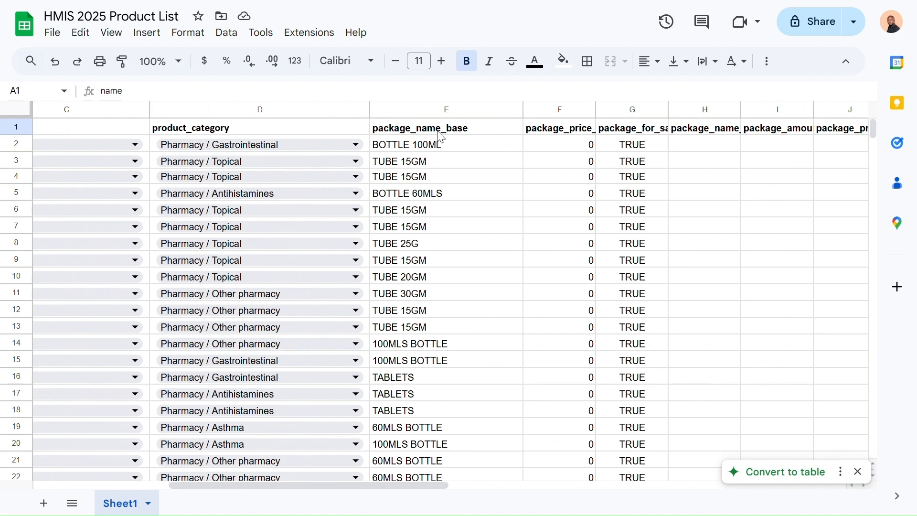
pyautogui.hscroll(2, 508, 137)
pyautogui.hscroll(3, 510, 138)
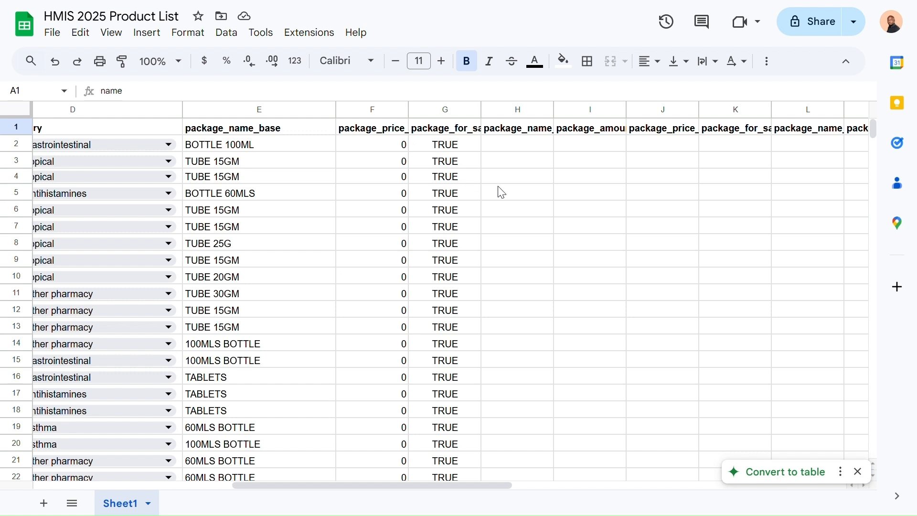
pyautogui.hscroll(-2, 530, 199)
pyautogui.hscroll(10, 533, 200)
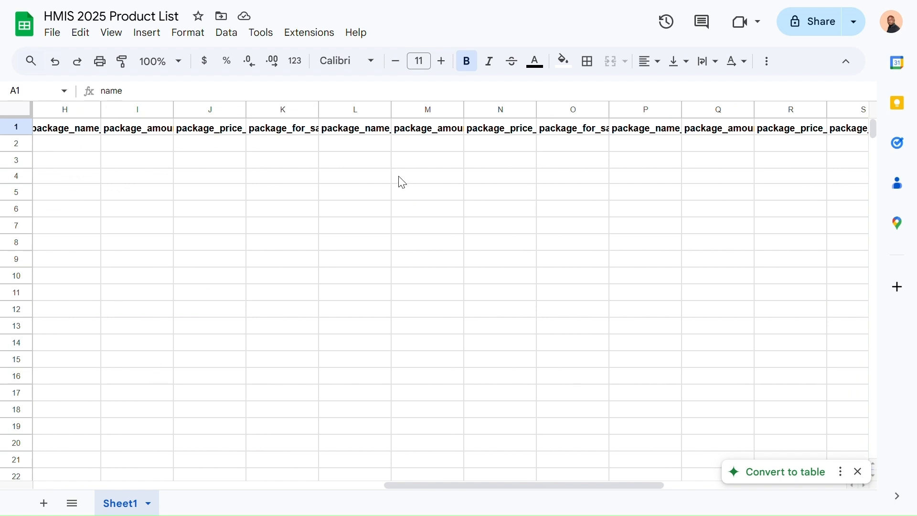
pyautogui.hscroll(-10, 402, 182)
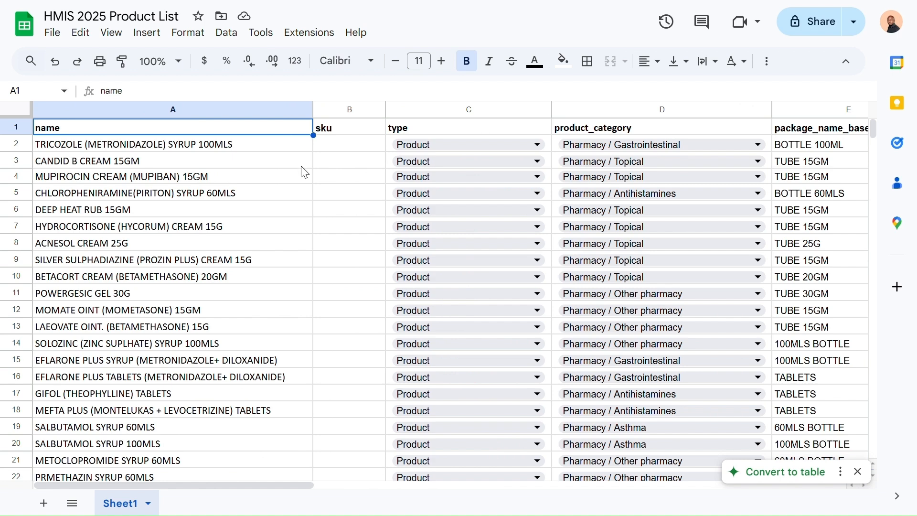
pyautogui.scroll(-1, 311, 275)
pyautogui.scroll(-11, 313, 276)
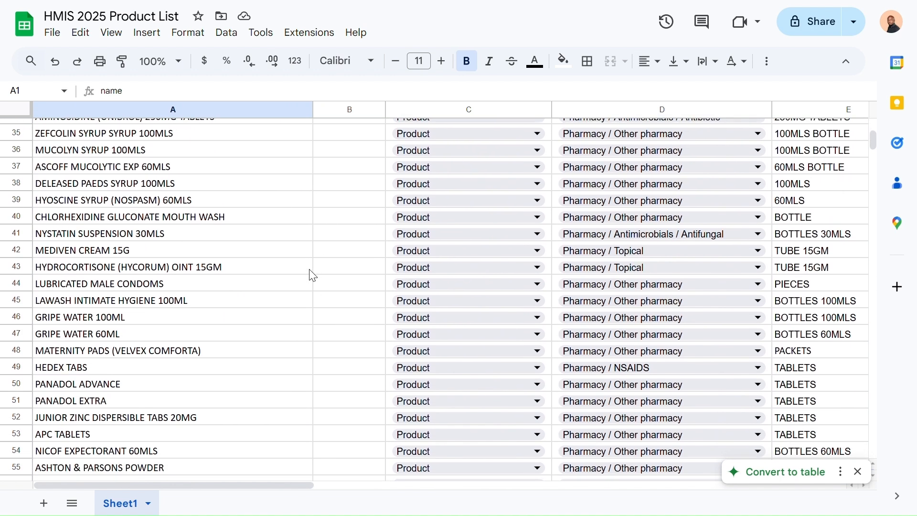
pyautogui.moveTo(3, 3)
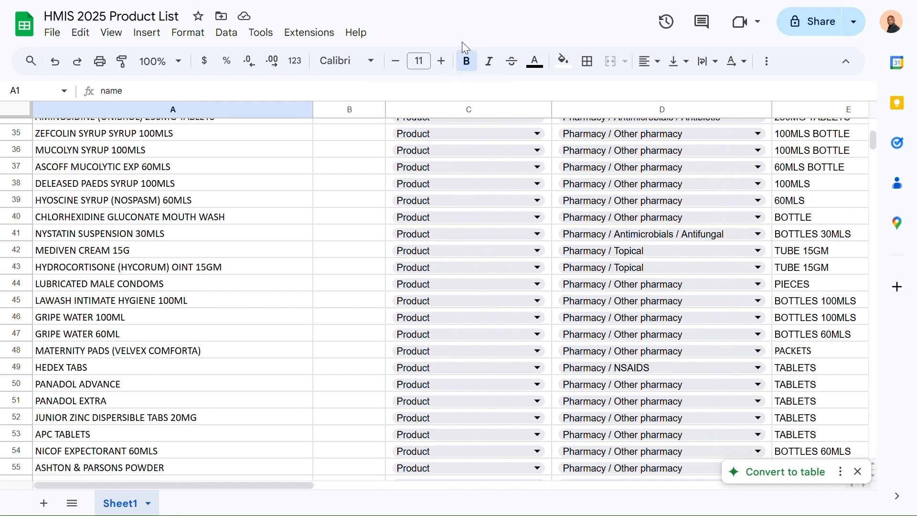
pyautogui.press('F11')
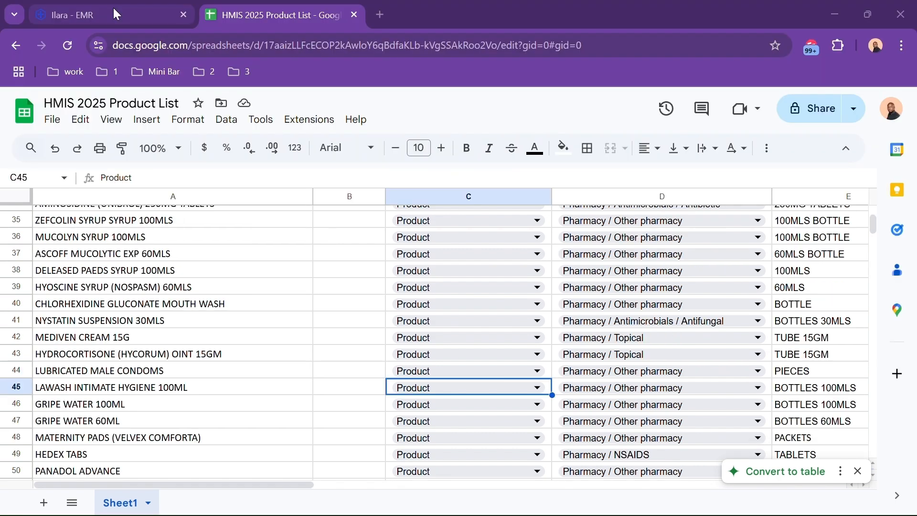
pyautogui.click(113, 8)
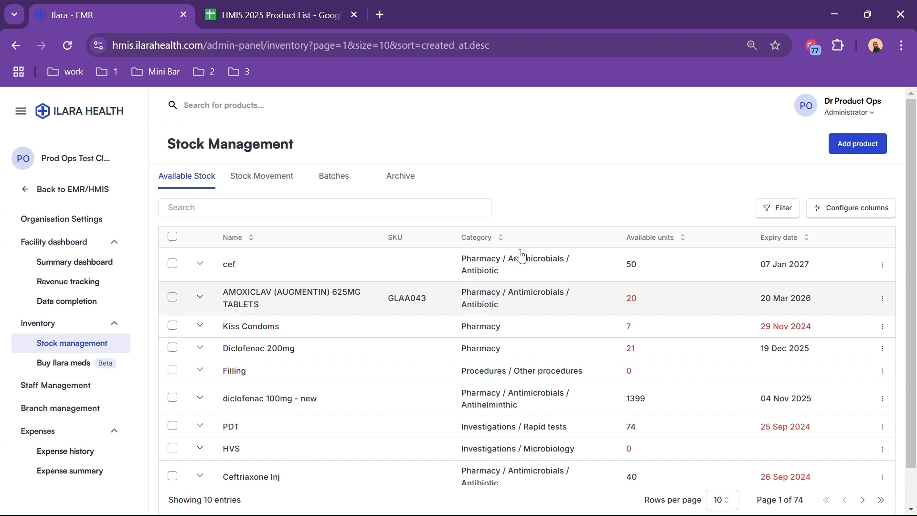
# Show the Ilara EMR page in full screen
pyautogui.click(901, 47)
pyautogui.click(894, 370)
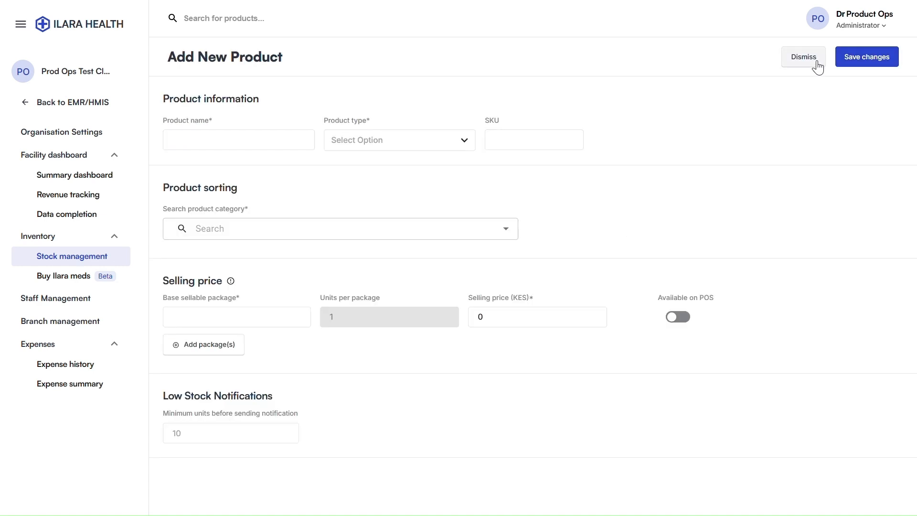
# Make the new item a Service named Tooth Extraction
pyautogui.click(337, 141)
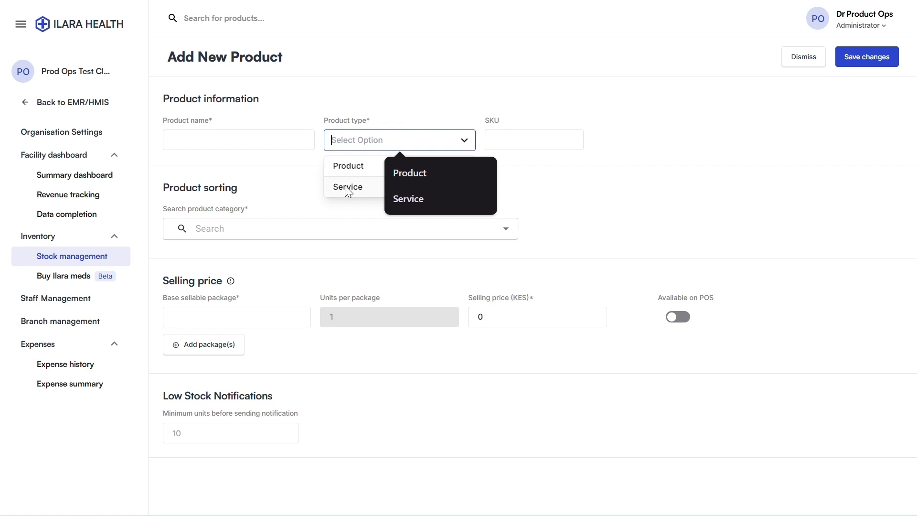
pyautogui.click(348, 190)
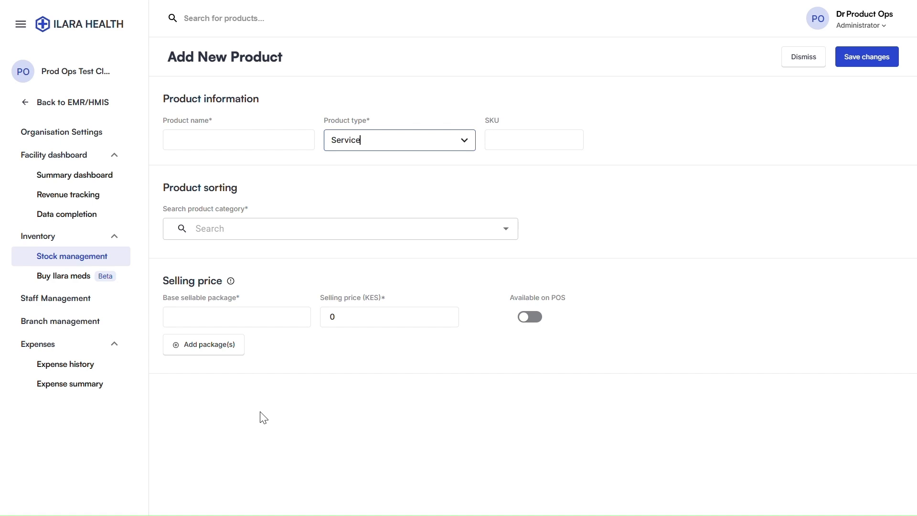
pyautogui.click(200, 141)
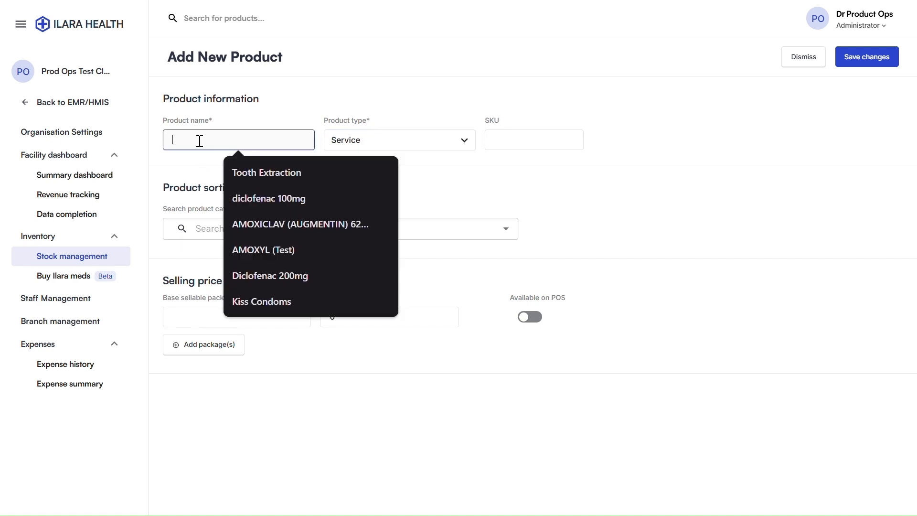
pyautogui.click(253, 173)
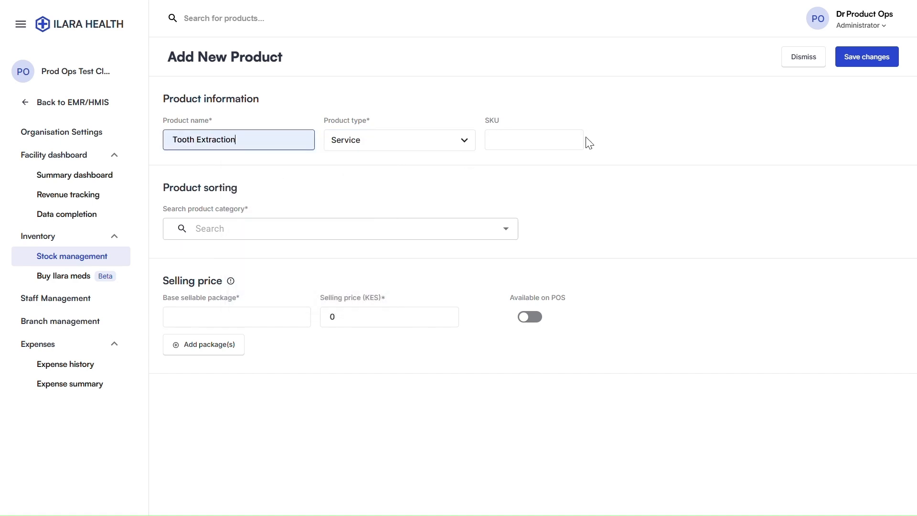
# Search 'procedure' and assign the Procedures category
pyautogui.click(257, 228)
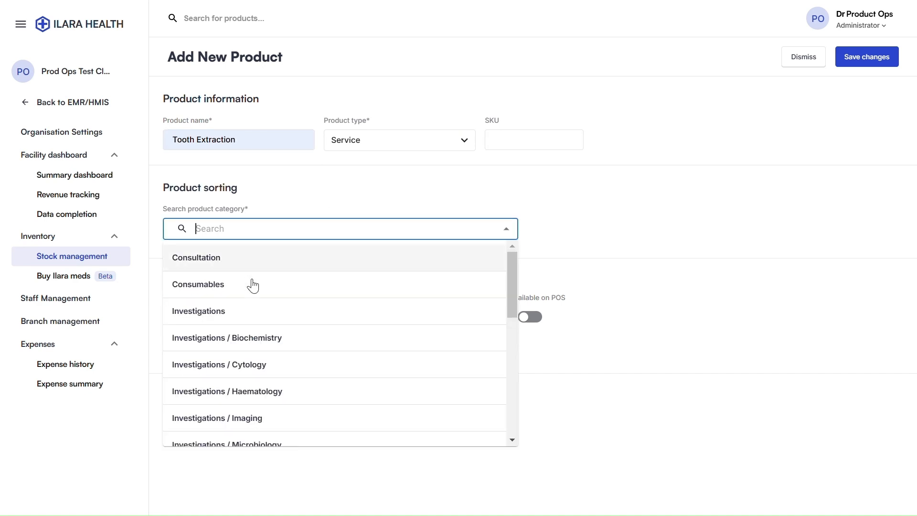
pyautogui.scroll(-10, 255, 310)
pyautogui.write('p')
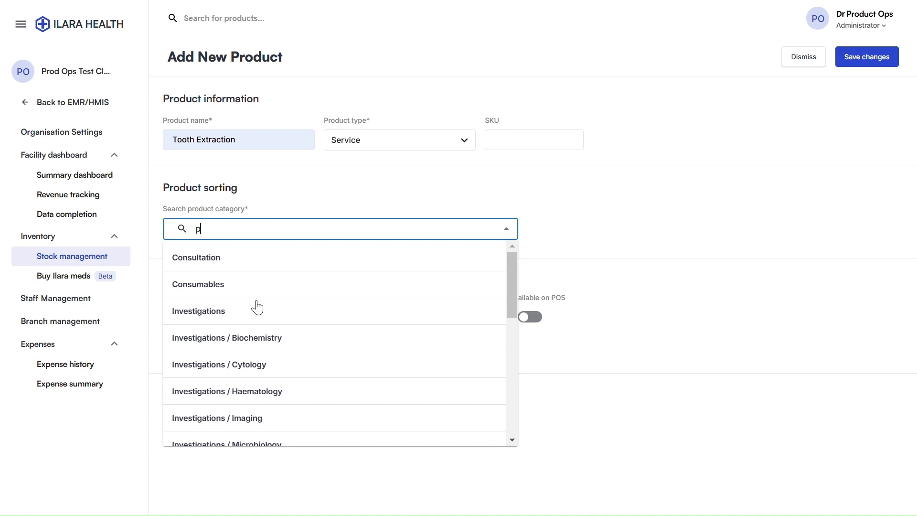
pyautogui.write('rocedure')
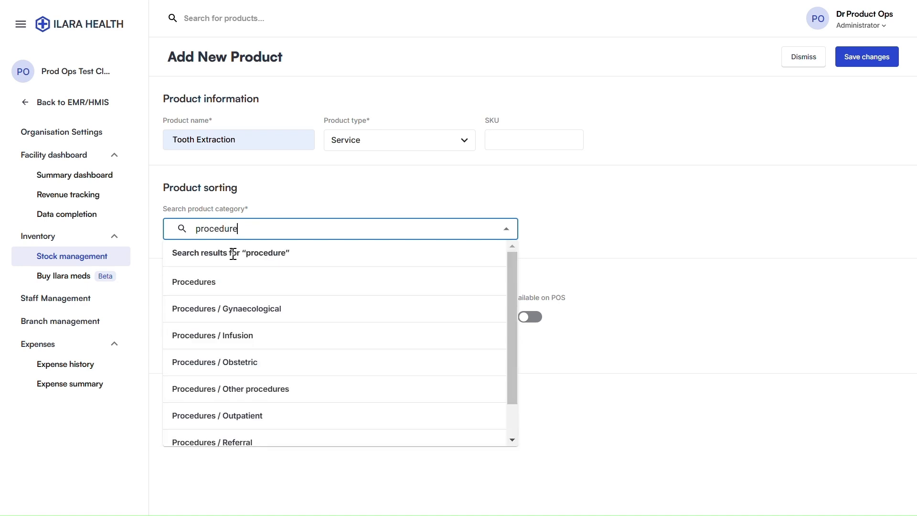
pyautogui.click(228, 282)
pyautogui.click(592, 226)
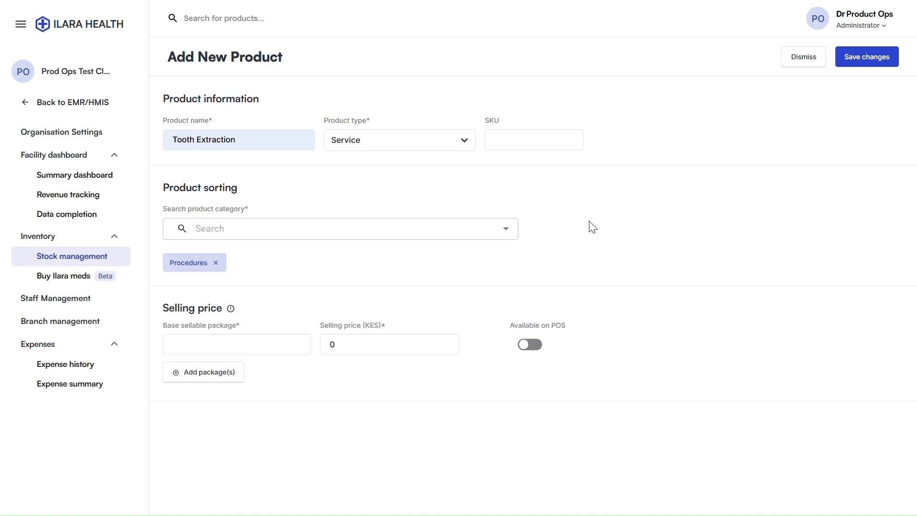
# Set the base package to Minor at 700 KES, available on POS
pyautogui.click(189, 345)
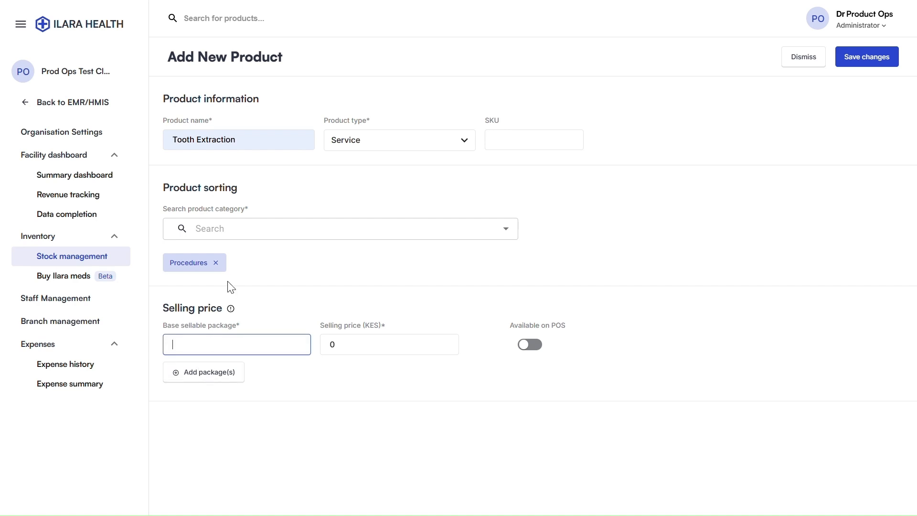
pyautogui.write('Minor')
pyautogui.press('Tab')
pyautogui.write('7')
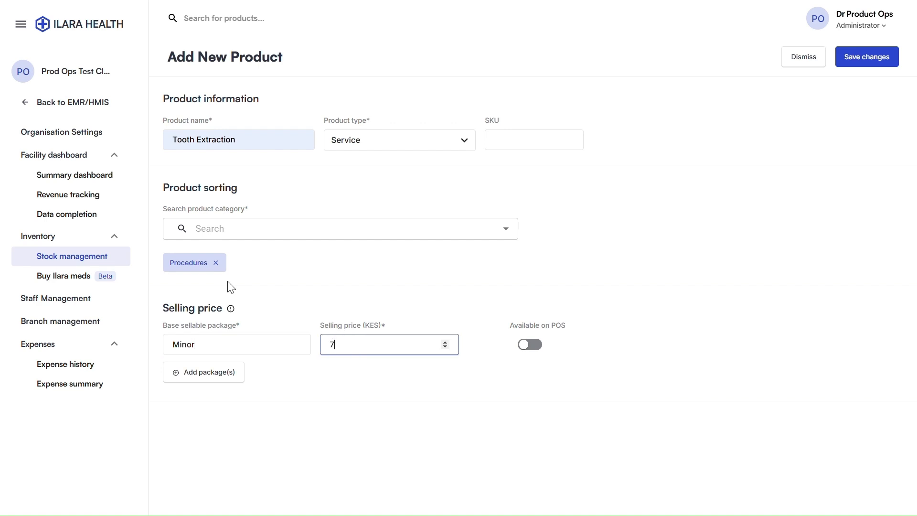
pyautogui.write('00')
pyautogui.click(529, 345)
# Add an Adult package at 1000 KES on POS, then discard the Tooth Extraction form
pyautogui.click(203, 372)
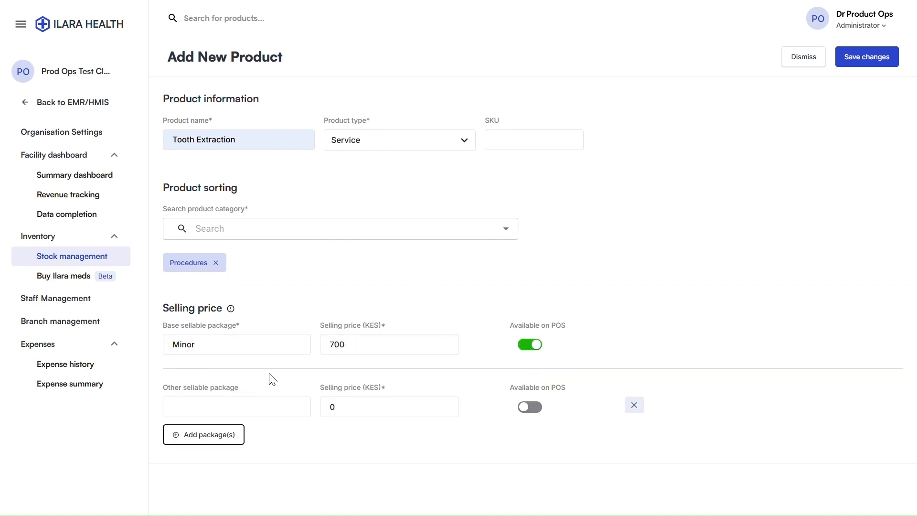
pyautogui.click(281, 402)
pyautogui.write('Adult')
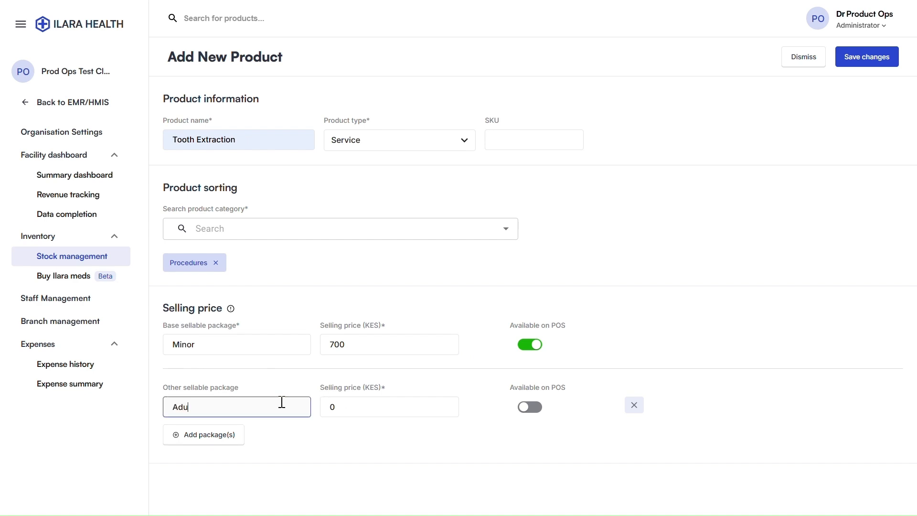
pyautogui.press('Tab')
pyautogui.write('1000')
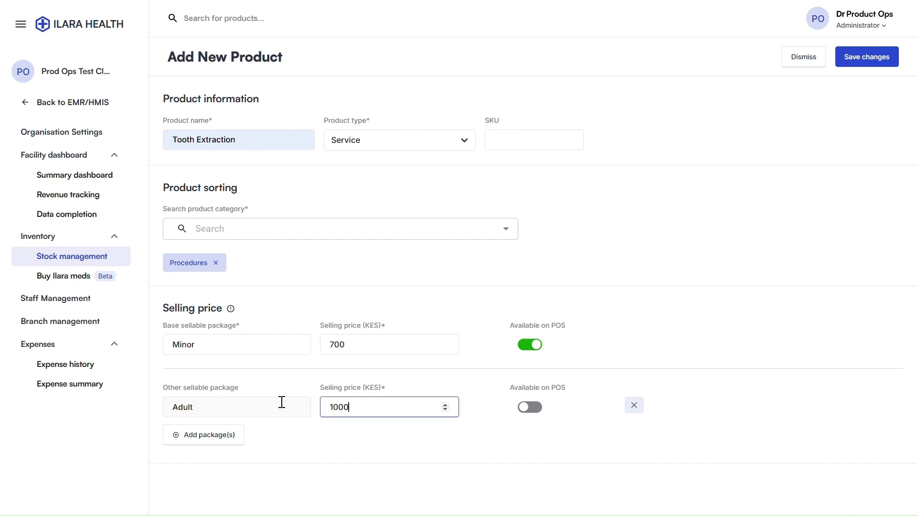
pyautogui.click(527, 407)
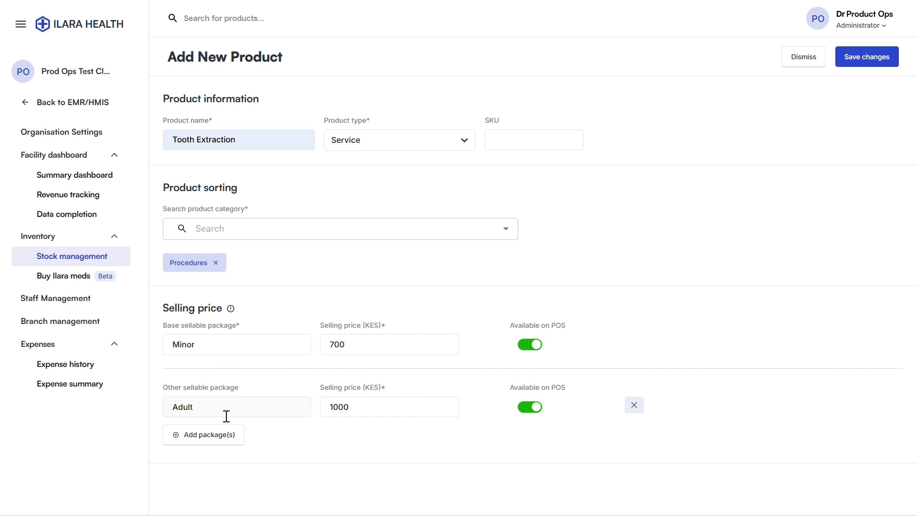
pyautogui.moveTo(264, 343)
pyautogui.click(806, 58)
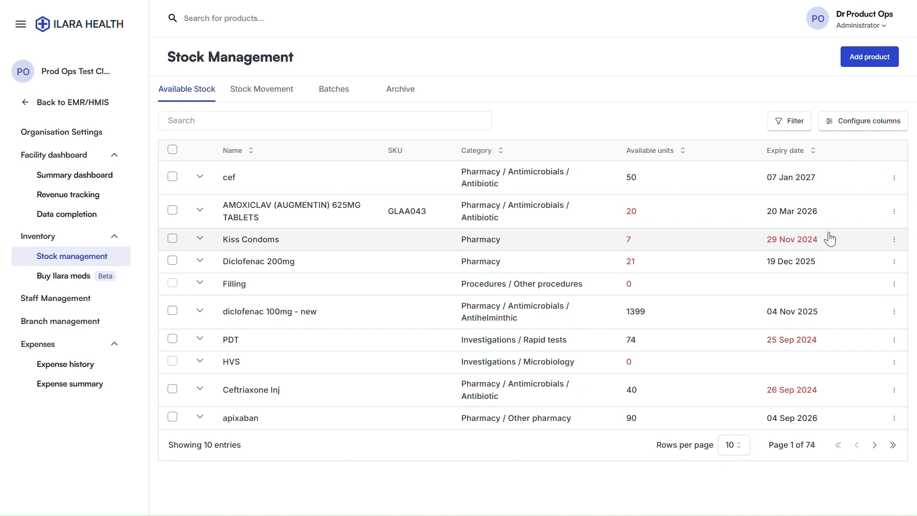
# Open the actions menu for the AMOXICLAV (AUGMENTIN) 625MG TABLETS row
pyautogui.click(894, 211)
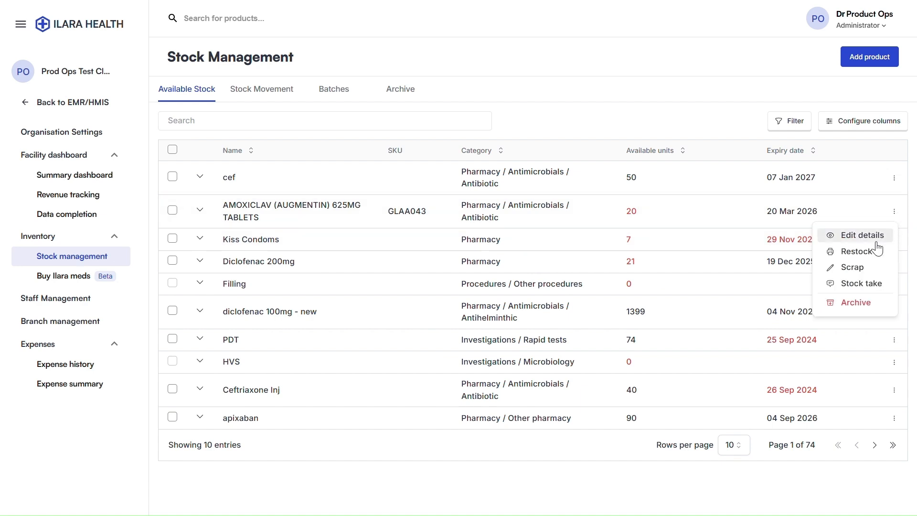
# Start an AMOXICLAV restock with the 14's Pack, abandon it, and sort by lowest available units
pyautogui.click(843, 253)
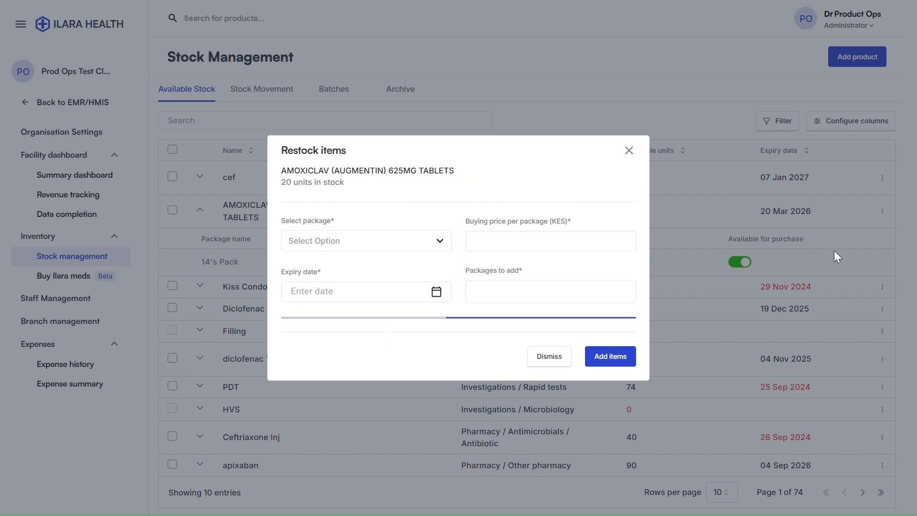
pyautogui.click(324, 206)
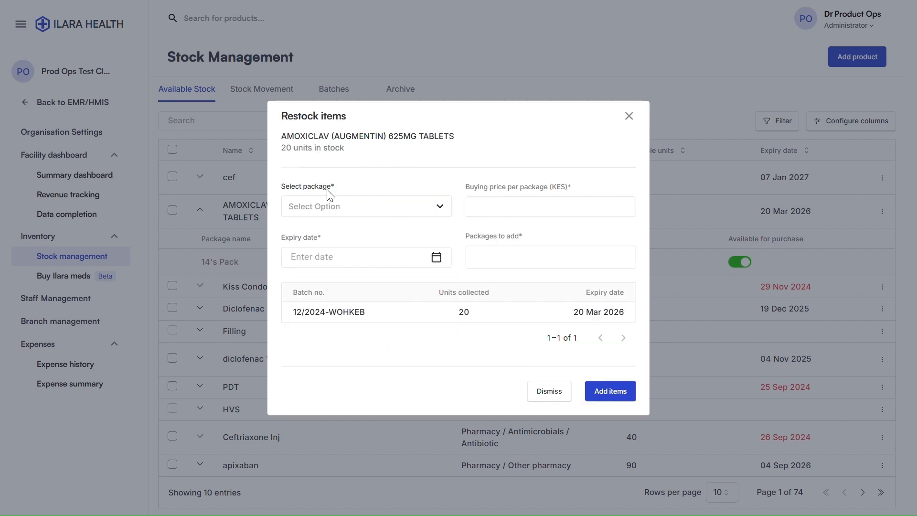
pyautogui.click(309, 232)
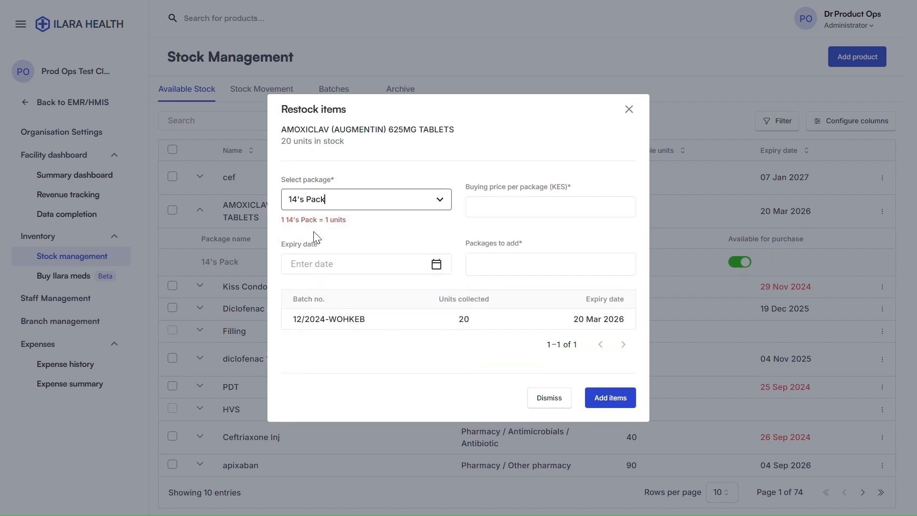
pyautogui.click(478, 212)
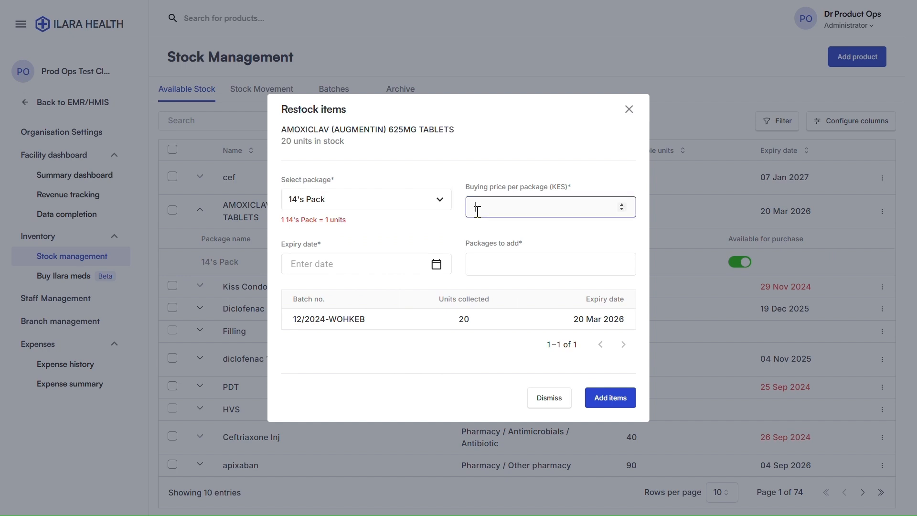
pyautogui.click(309, 260)
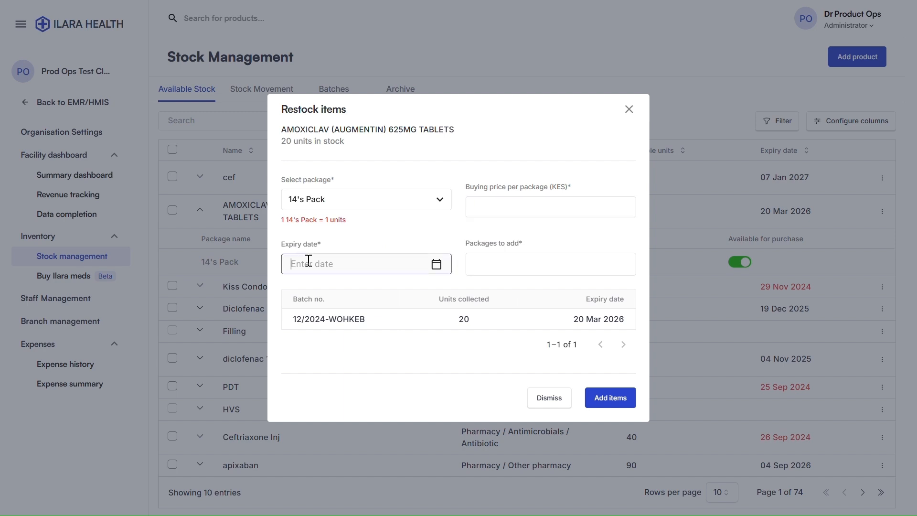
pyautogui.click(309, 260)
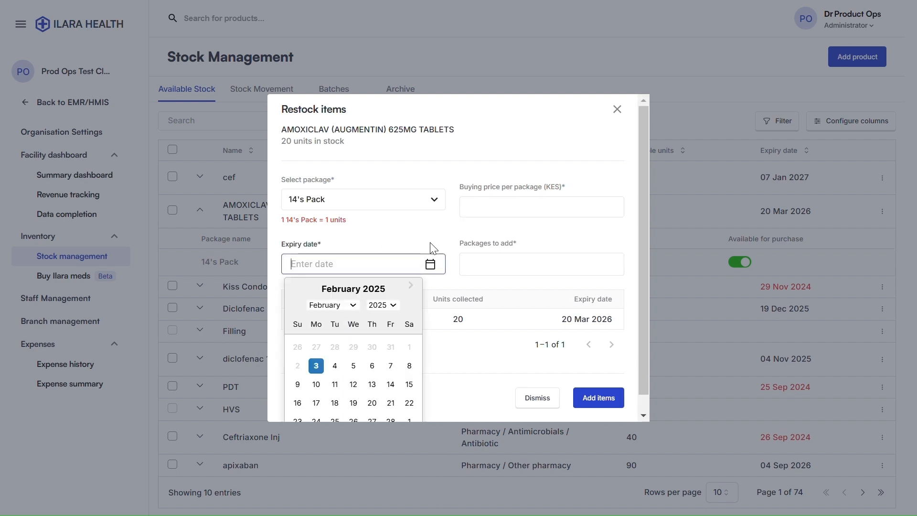
pyautogui.click(482, 262)
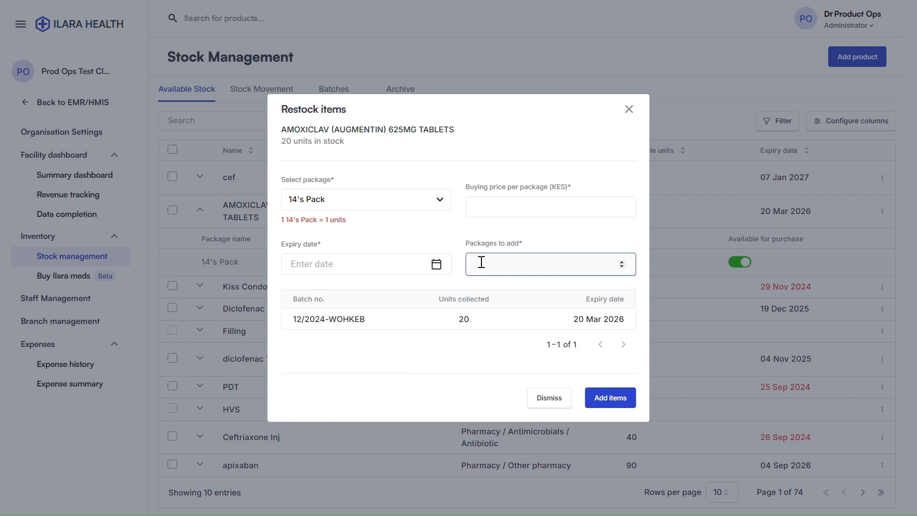
pyautogui.click(610, 398)
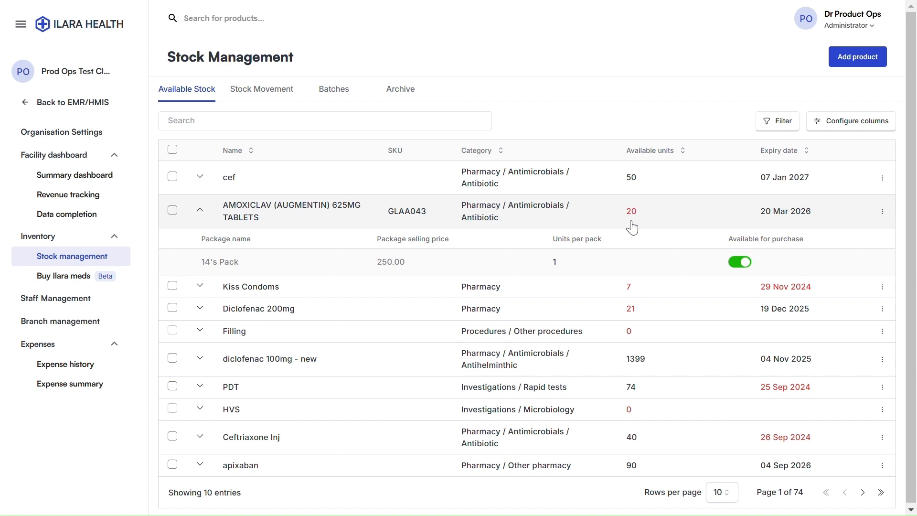
pyautogui.click(655, 151)
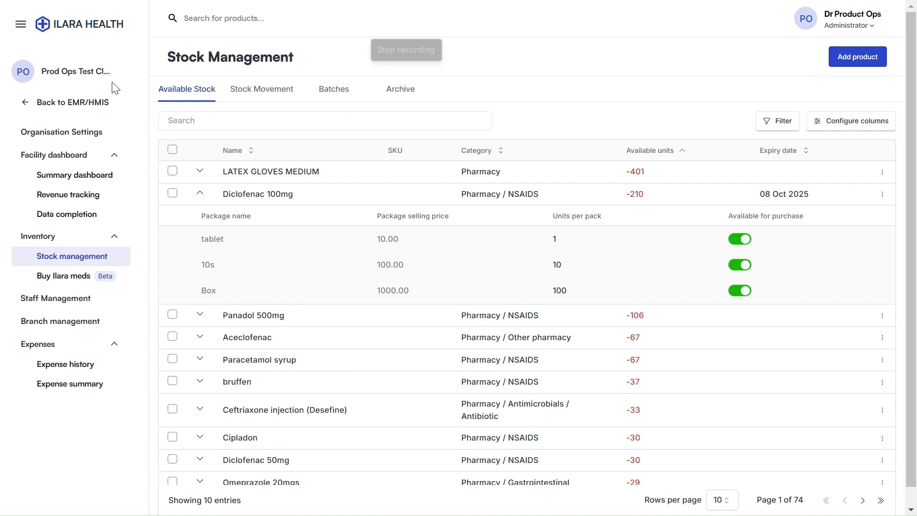
# Return from Stock Management to the EMR/HMIS Dashboard
pyautogui.click(79, 102)
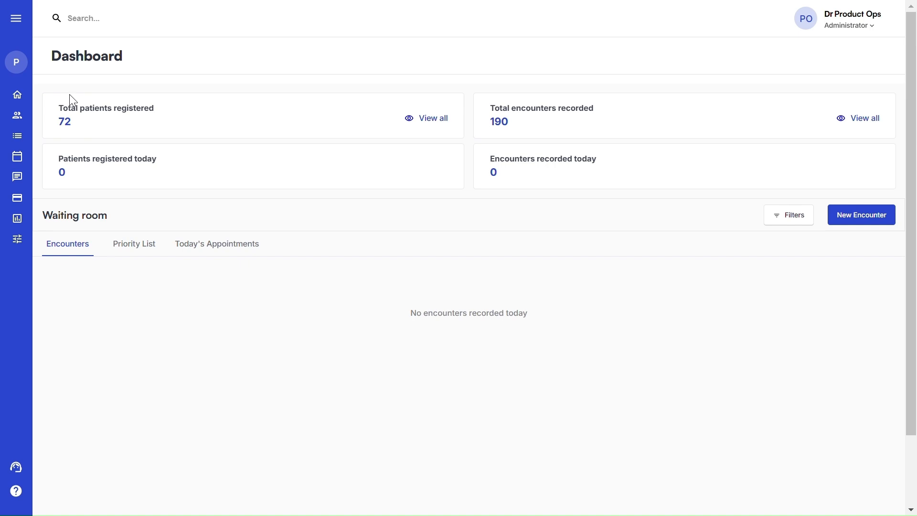
pyautogui.click(14, 18)
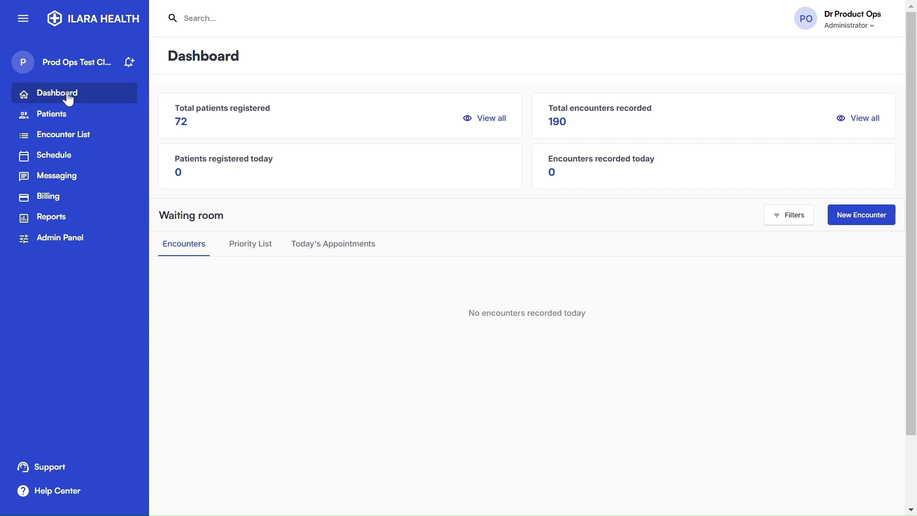
pyautogui.click(22, 19)
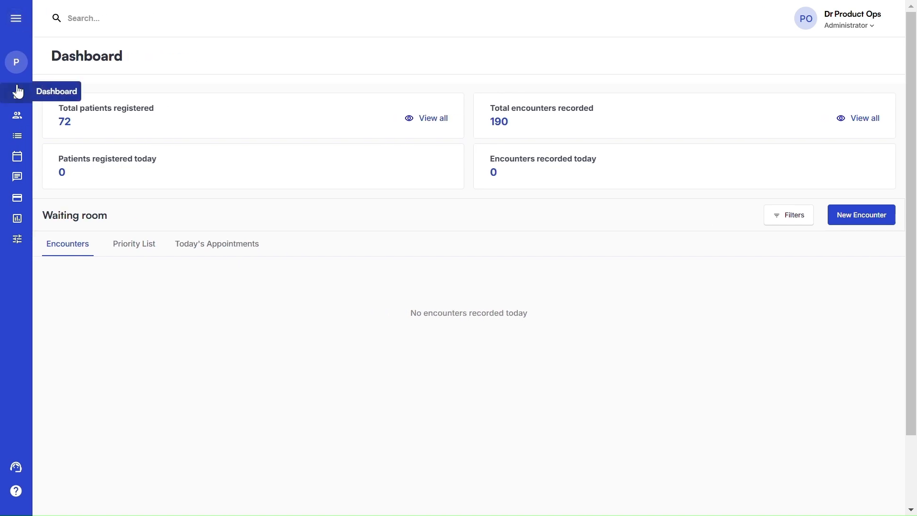
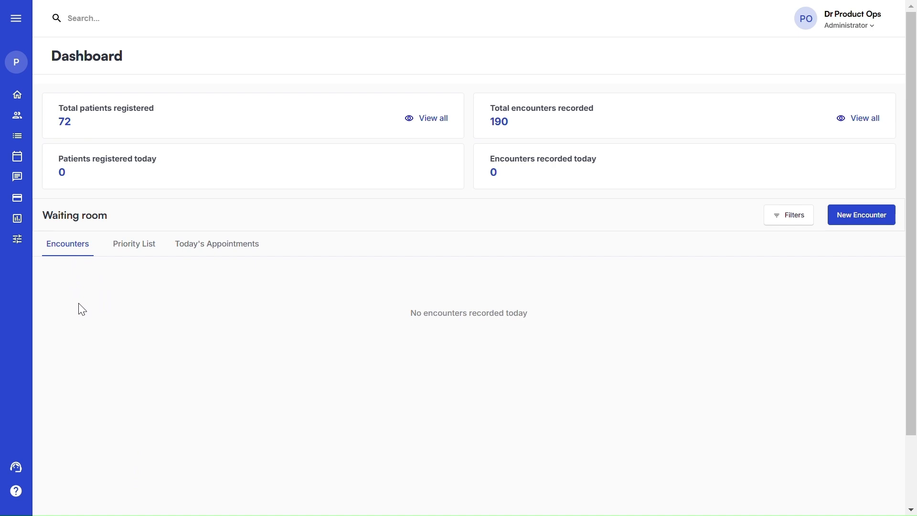
# Show the waiting room's Priority List, which has no encounters today
pyautogui.click(130, 248)
# Switch the waiting room to Today's Appointments, which lists none for today
pyautogui.click(232, 250)
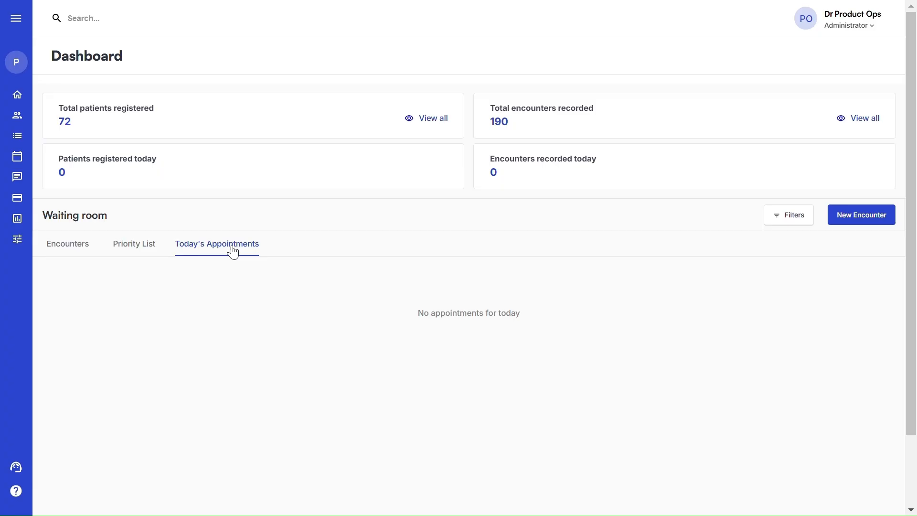
pyautogui.moveTo(52, 128)
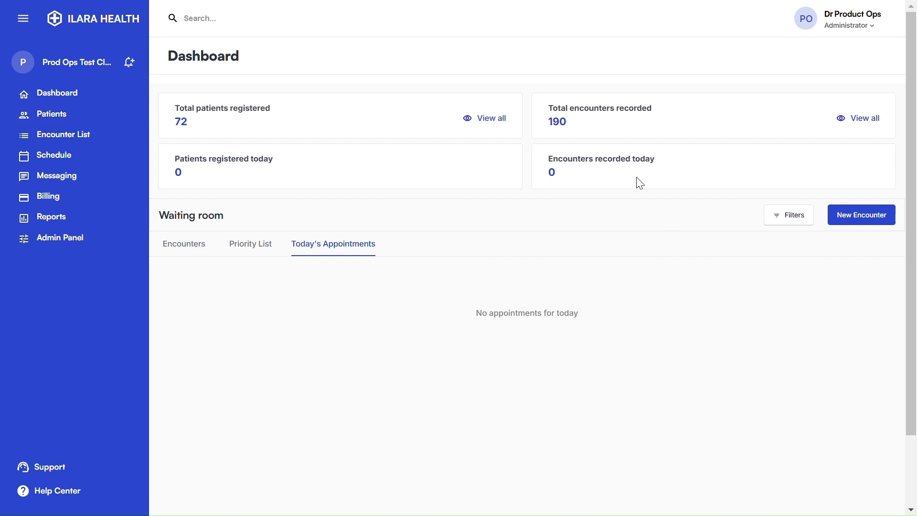
# Open the 72-patient list with the sidebar collapsed, try a patient-name search, then clear it
pyautogui.click(66, 119)
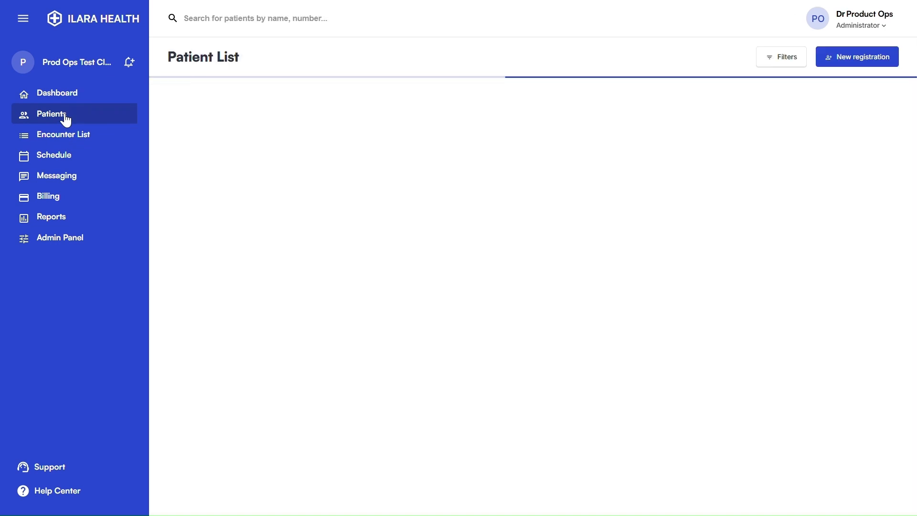
pyautogui.click(23, 17)
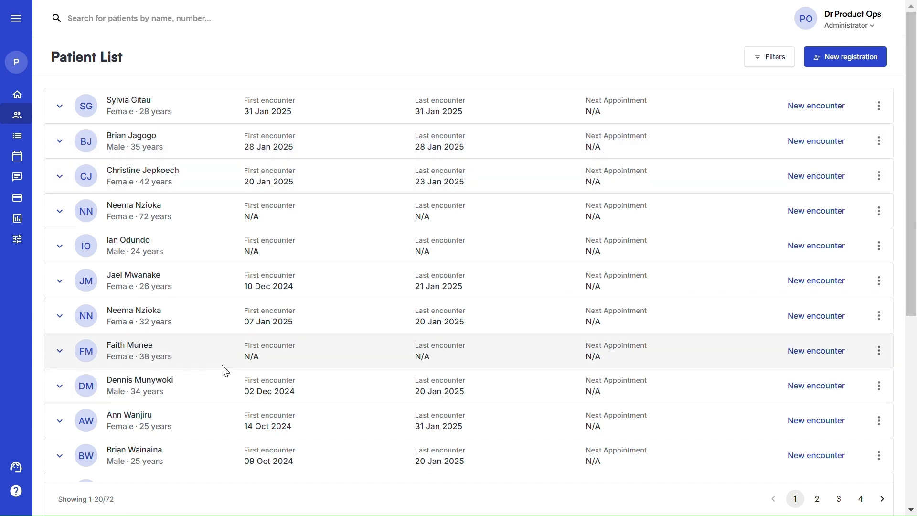
pyautogui.click(99, 19)
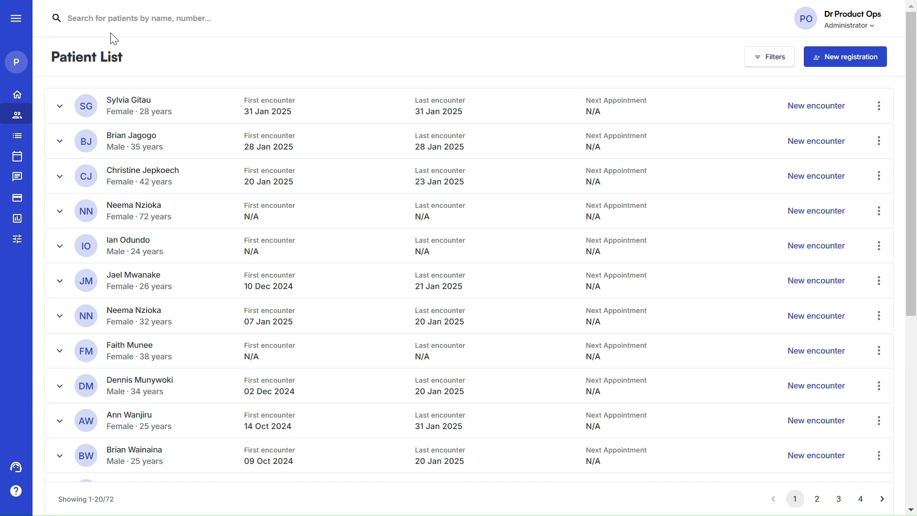
pyautogui.write('c')
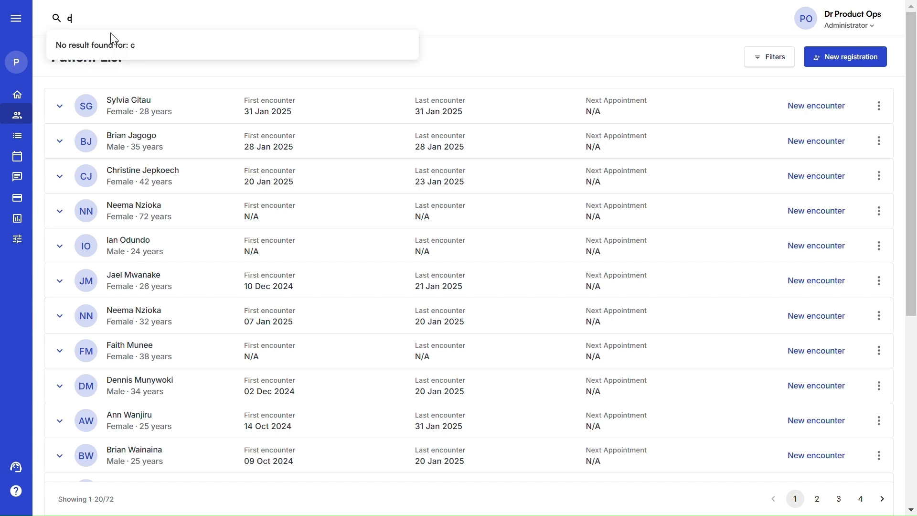
pyautogui.write('indy')
pyautogui.press('BackSpace')
pyautogui.press('BackSpace')
pyautogui.press('BackSpace')
pyautogui.press('BackSpace')
pyautogui.press('BackSpace')
pyautogui.write('erick')
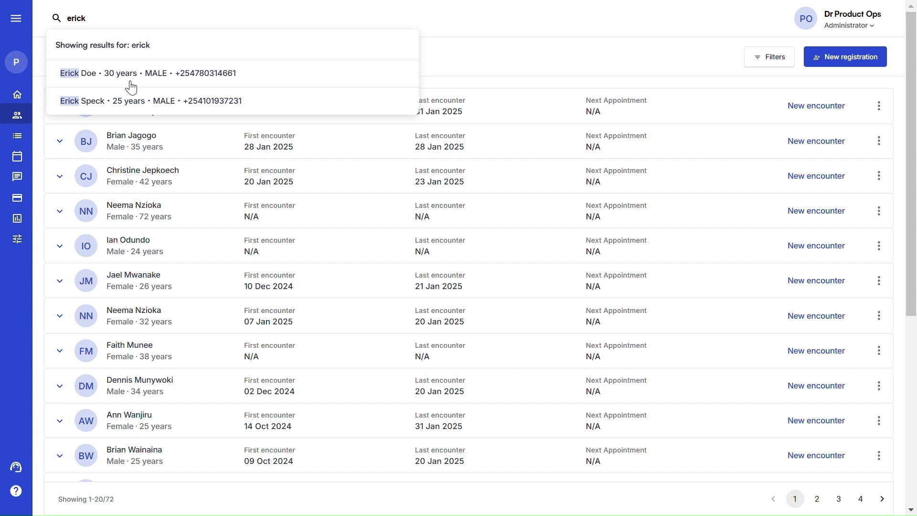
pyautogui.click(446, 76)
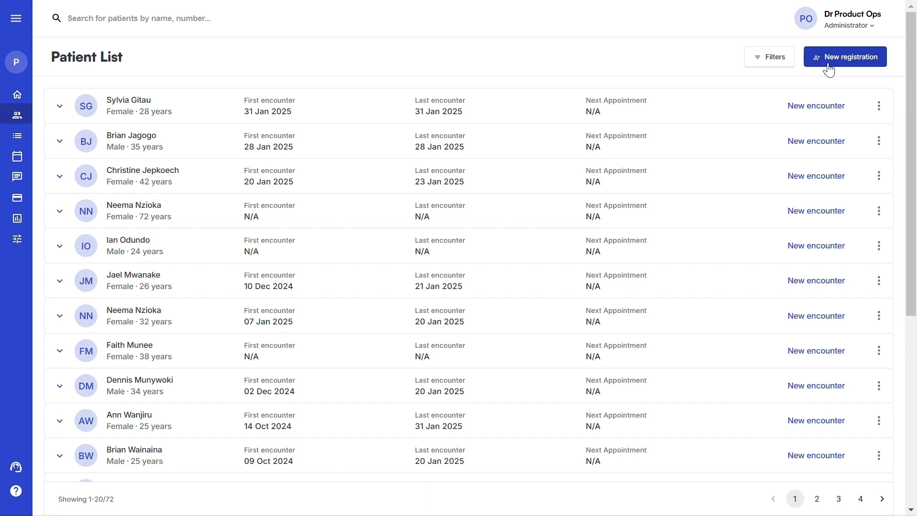
pyautogui.click(827, 62)
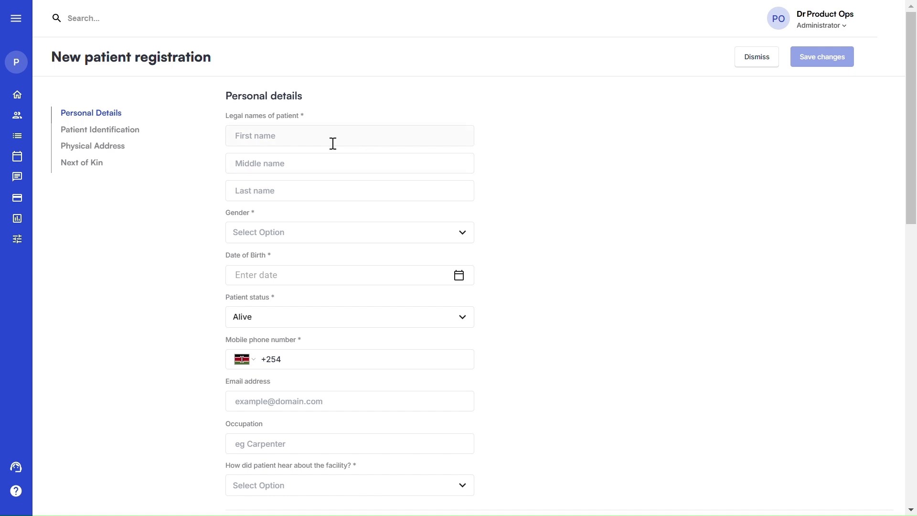
# Start a blank new patient form and inspect the referral-source choices without picking one
pyautogui.click(281, 134)
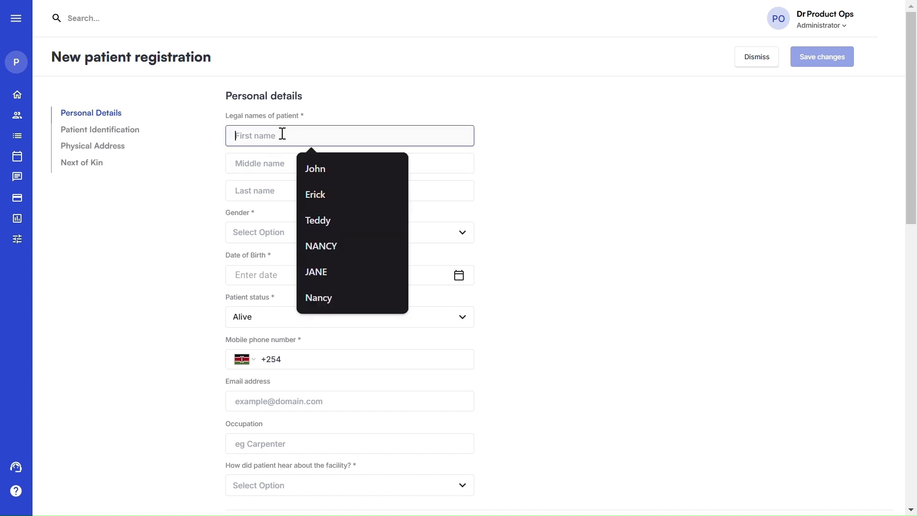
pyautogui.click(228, 202)
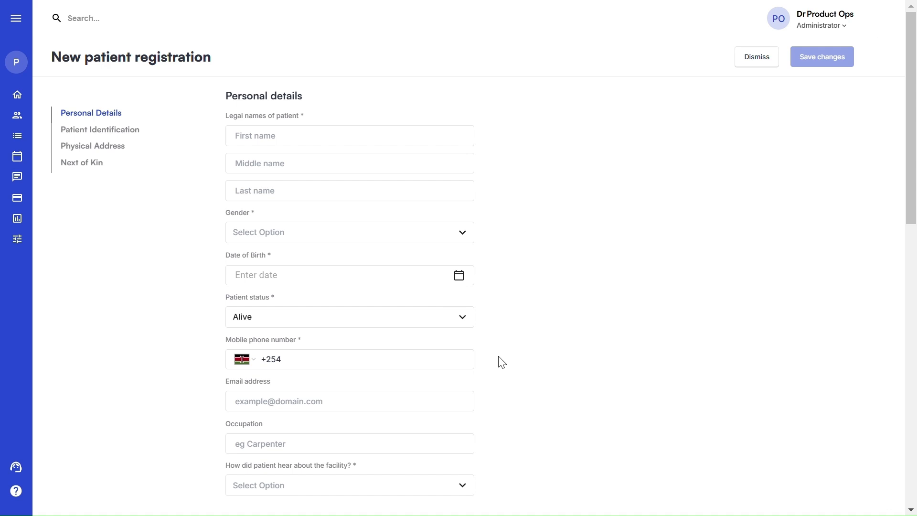
pyautogui.scroll(-2, 511, 359)
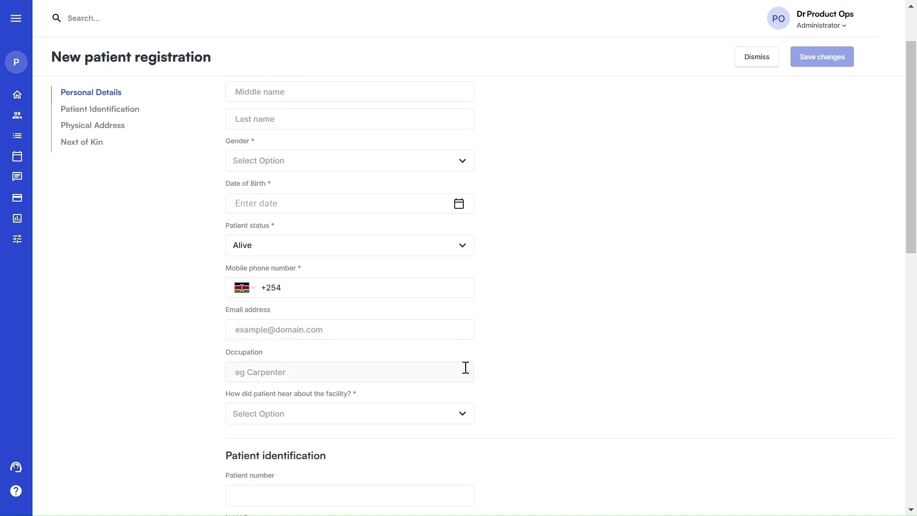
pyautogui.scroll(-1, 557, 360)
pyautogui.scroll(-2, 557, 359)
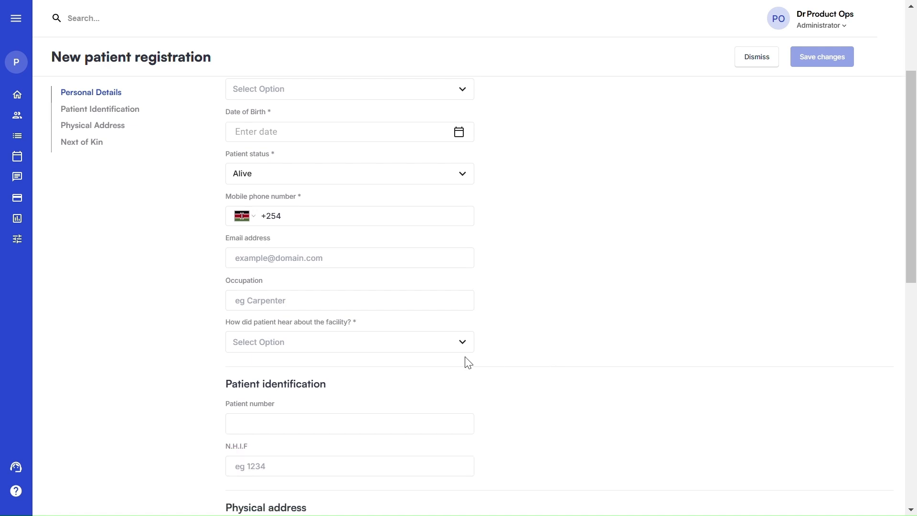
pyautogui.click(464, 346)
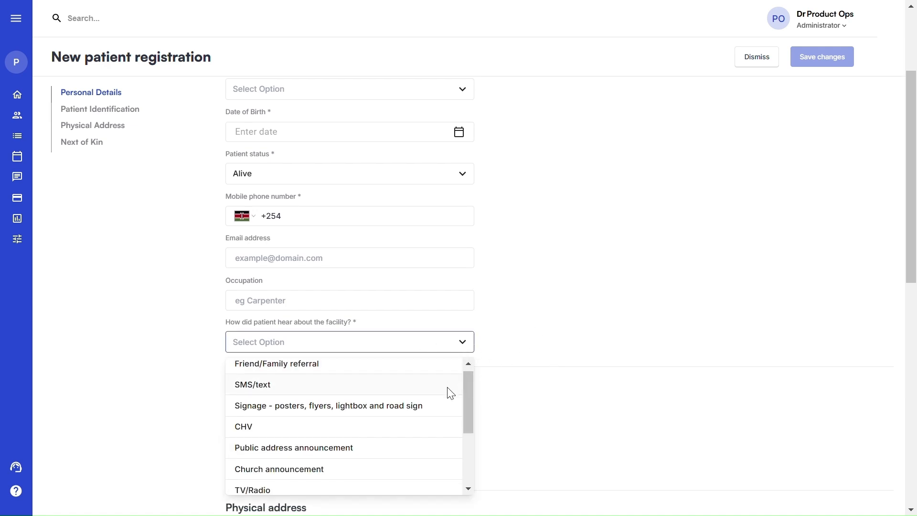
pyautogui.scroll(-3, 452, 392)
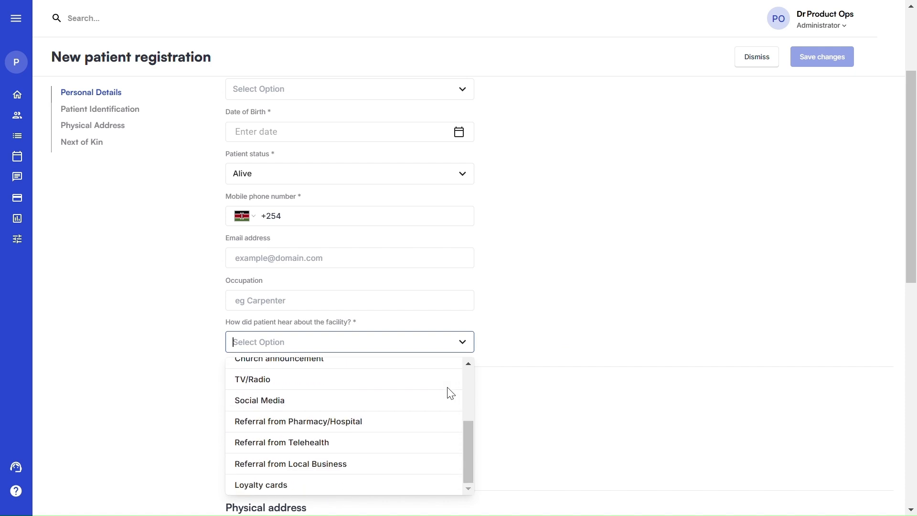
pyautogui.scroll(3, 445, 394)
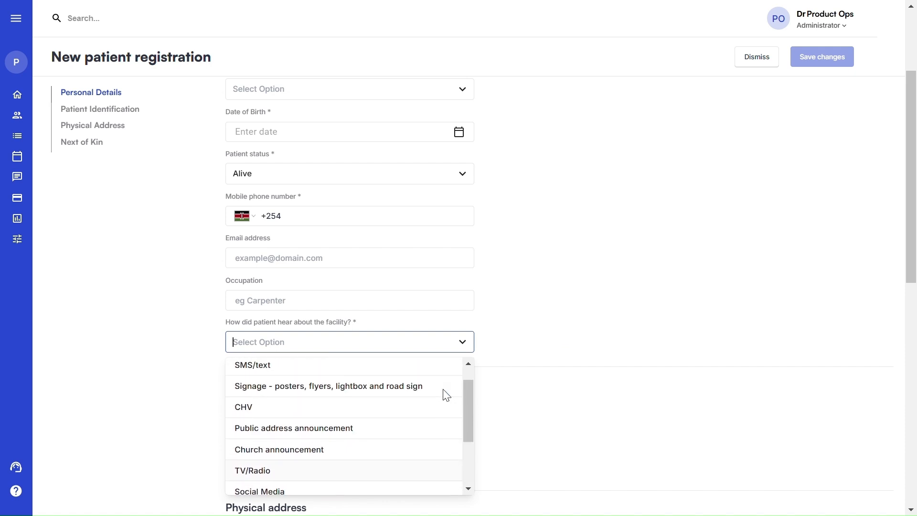
pyautogui.scroll(1, 526, 367)
pyautogui.scroll(-2, 539, 379)
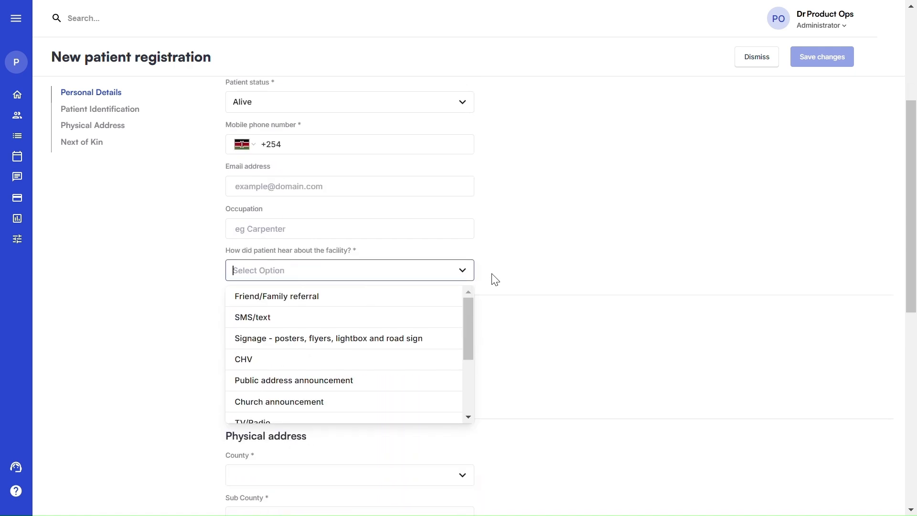
pyautogui.click(504, 287)
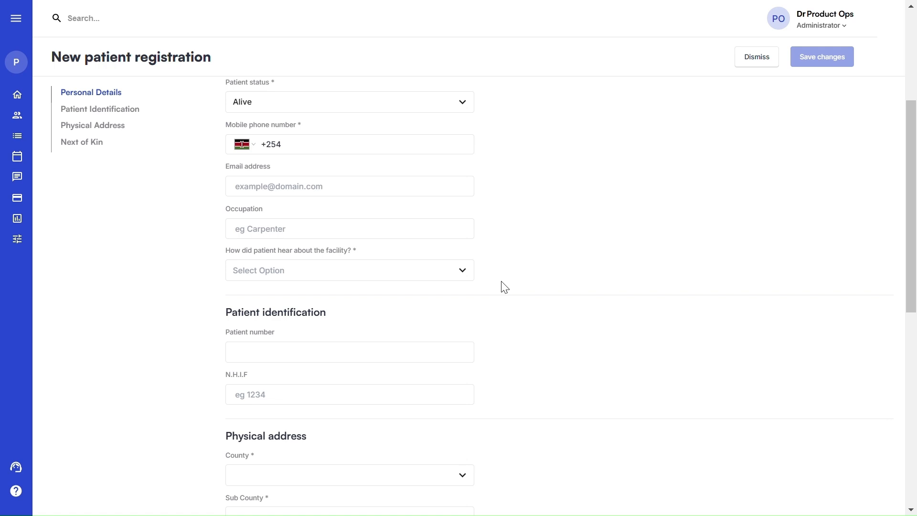
# Set 'How did patient hear about the facility?' to Friend/Family referral and review the form
pyautogui.click(435, 269)
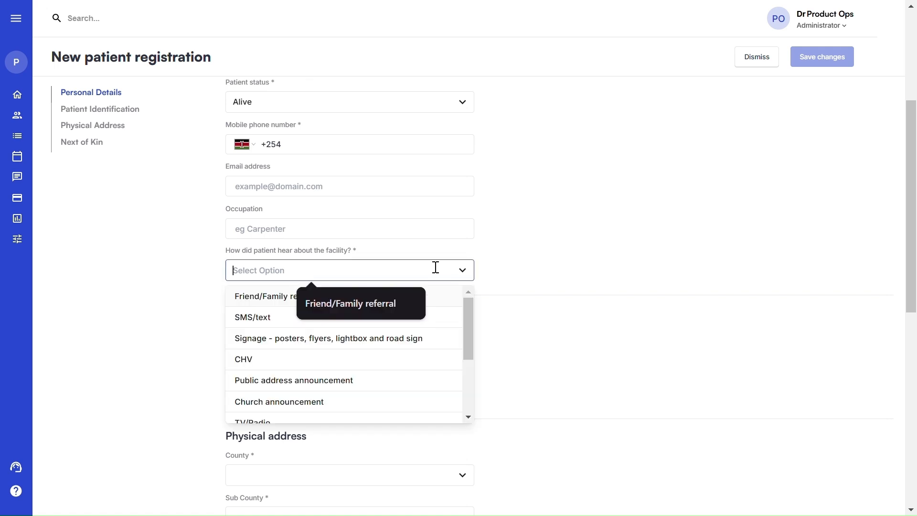
pyautogui.click(254, 302)
pyautogui.scroll(-3, 569, 268)
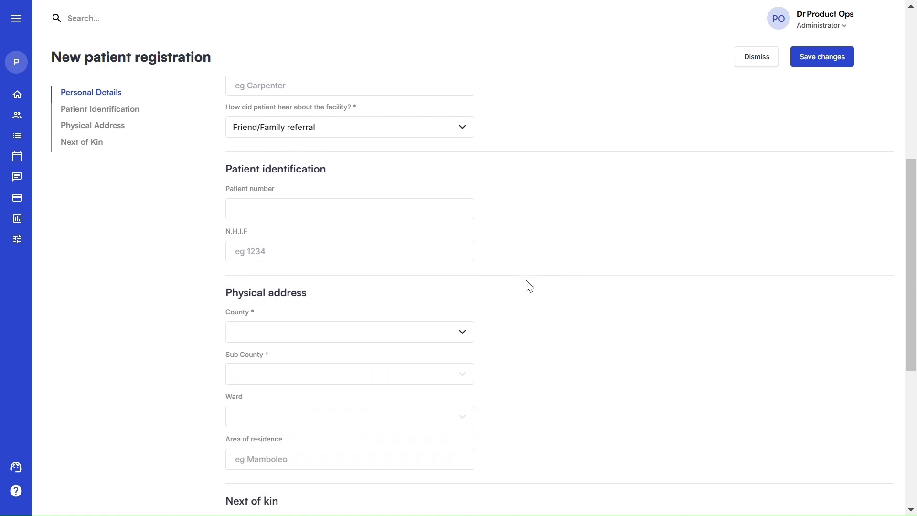
pyautogui.scroll(-1, 526, 281)
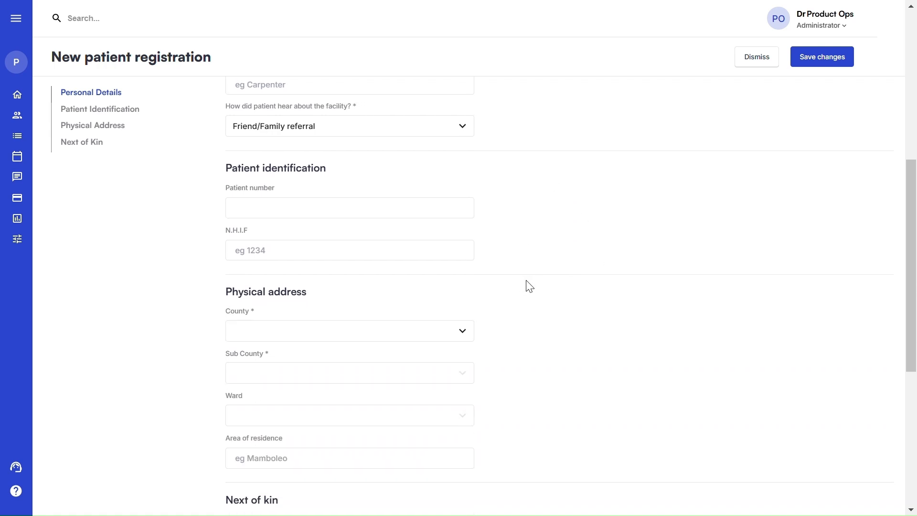
pyautogui.scroll(-2, 529, 285)
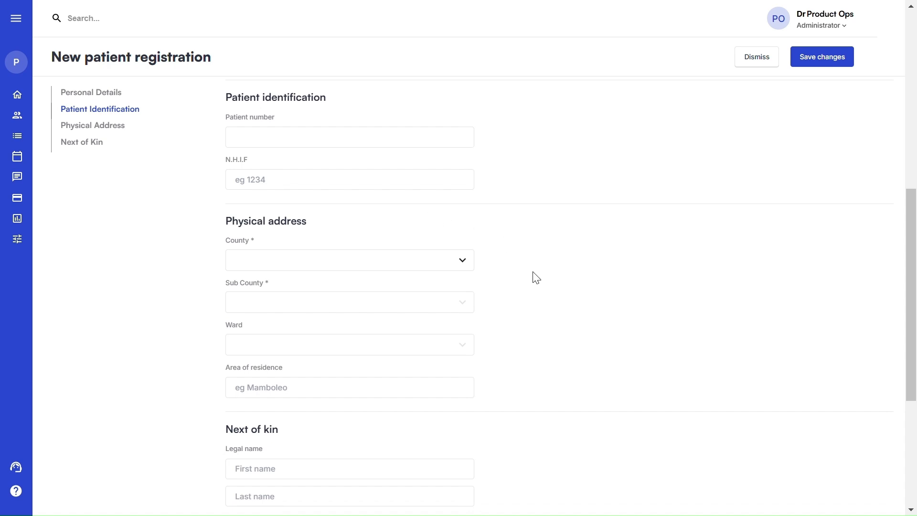
pyautogui.scroll(-2, 535, 277)
pyautogui.scroll(-1, 535, 278)
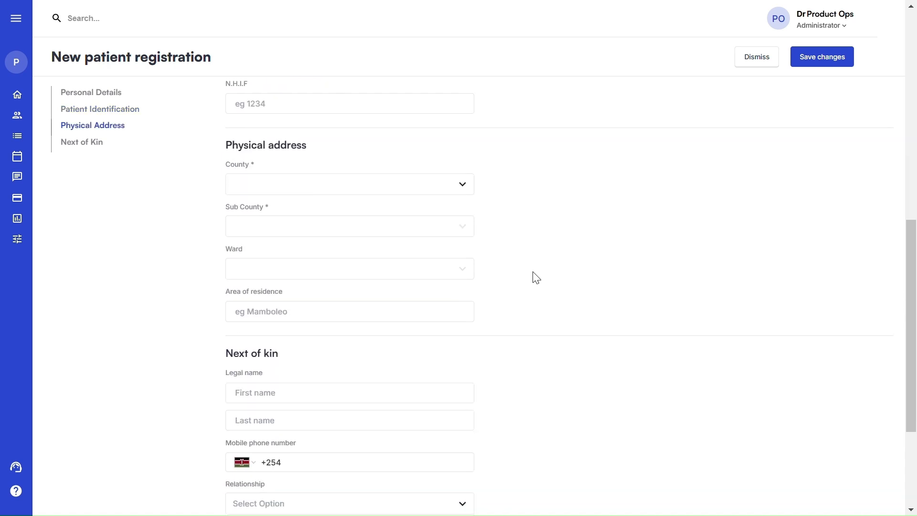
pyautogui.scroll(-5, 536, 277)
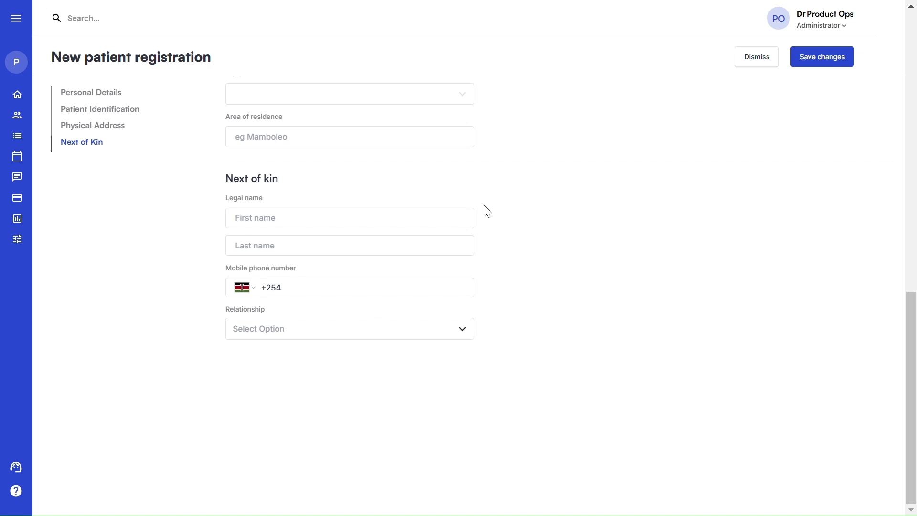
pyautogui.scroll(1, 489, 208)
pyautogui.scroll(10, 487, 210)
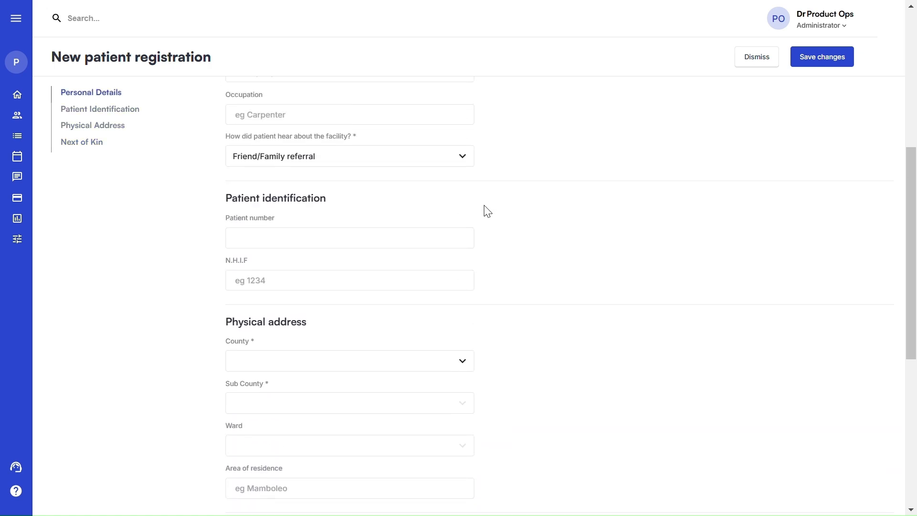
pyautogui.scroll(4, 485, 210)
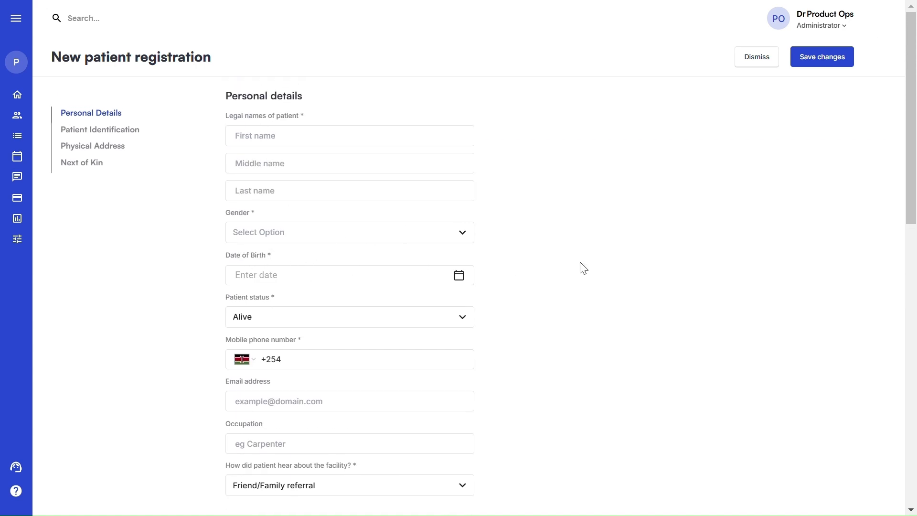
pyautogui.scroll(-9, 581, 266)
pyautogui.scroll(-5, 584, 268)
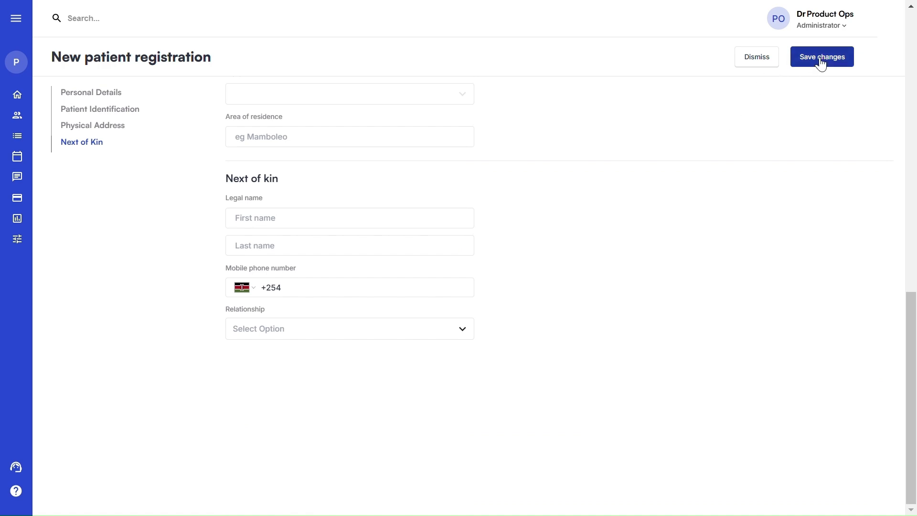
# Dismiss the registration and expand the 26-year-old female patient's row showing Pending consent
pyautogui.click(763, 61)
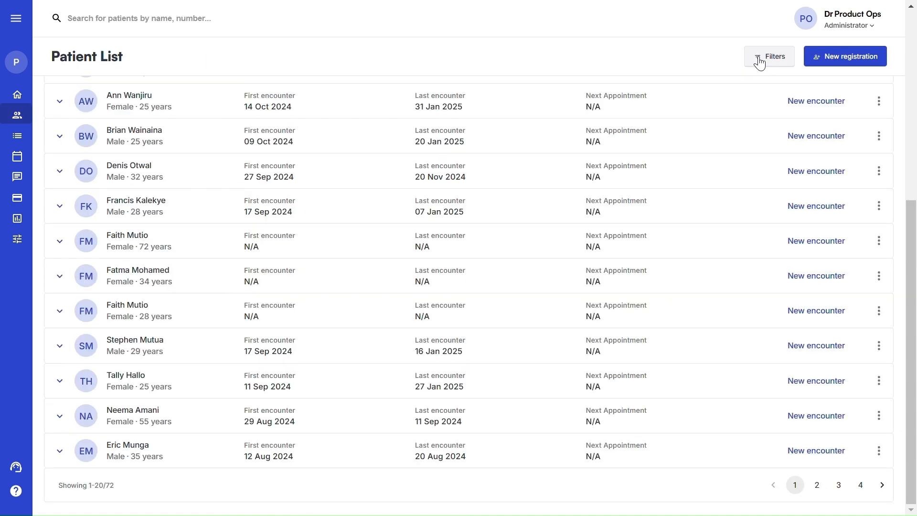
pyautogui.scroll(7, 418, 282)
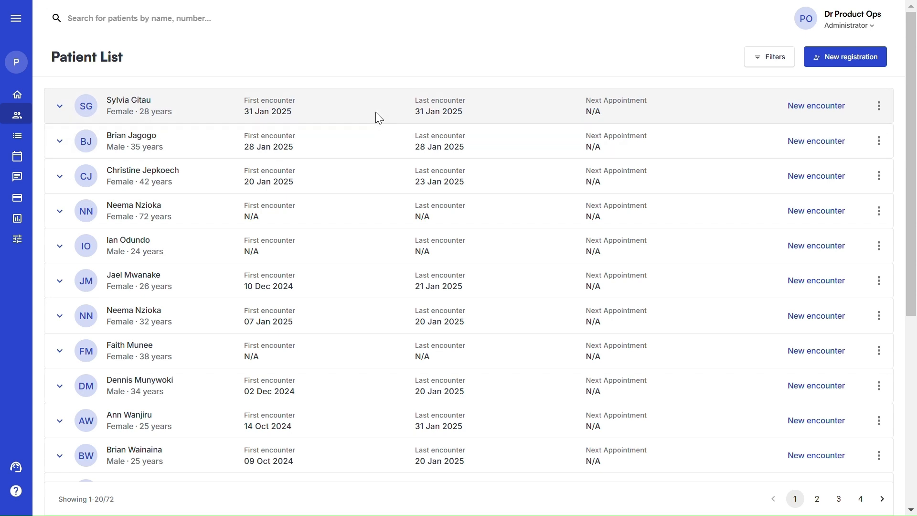
pyautogui.click(376, 112)
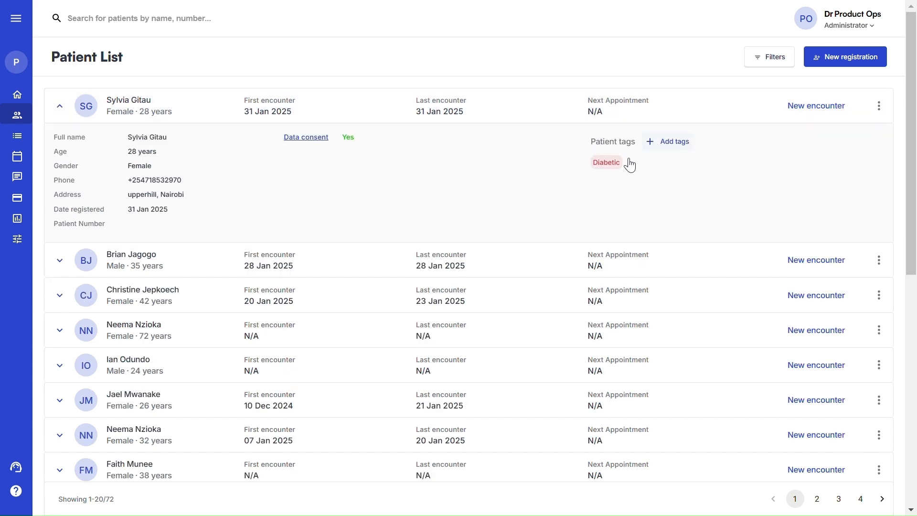
pyautogui.scroll(-4, 424, 231)
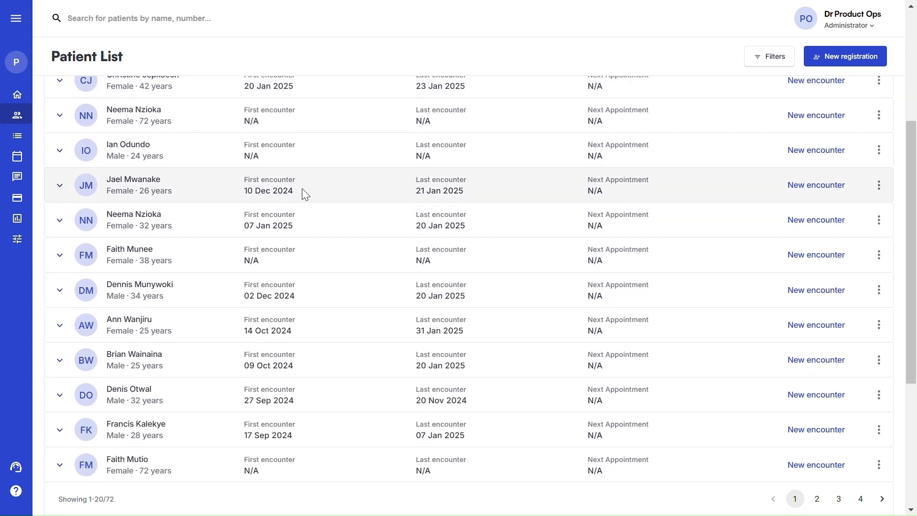
pyautogui.click(302, 189)
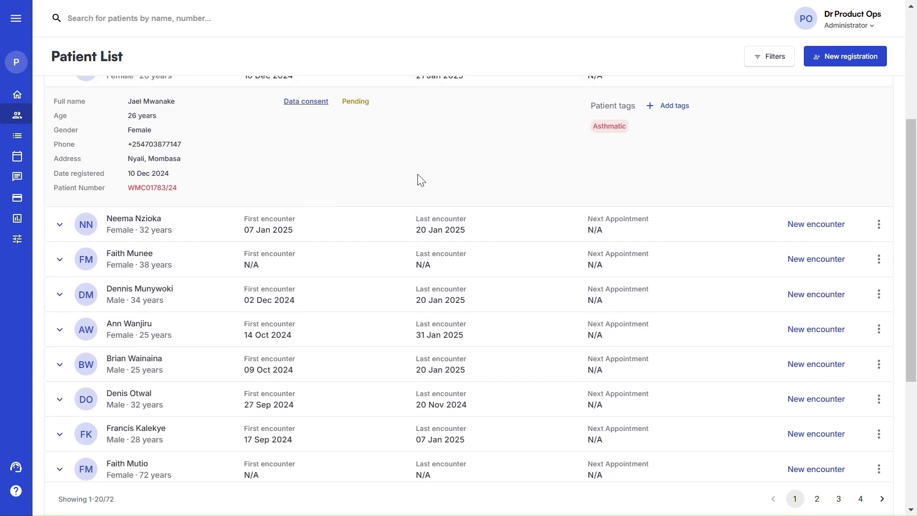
pyautogui.scroll(3, 418, 182)
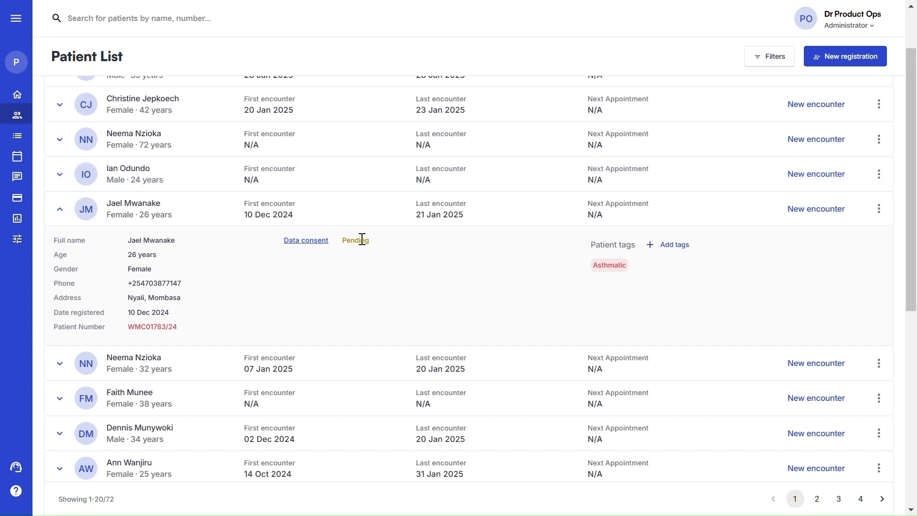
pyautogui.click(321, 242)
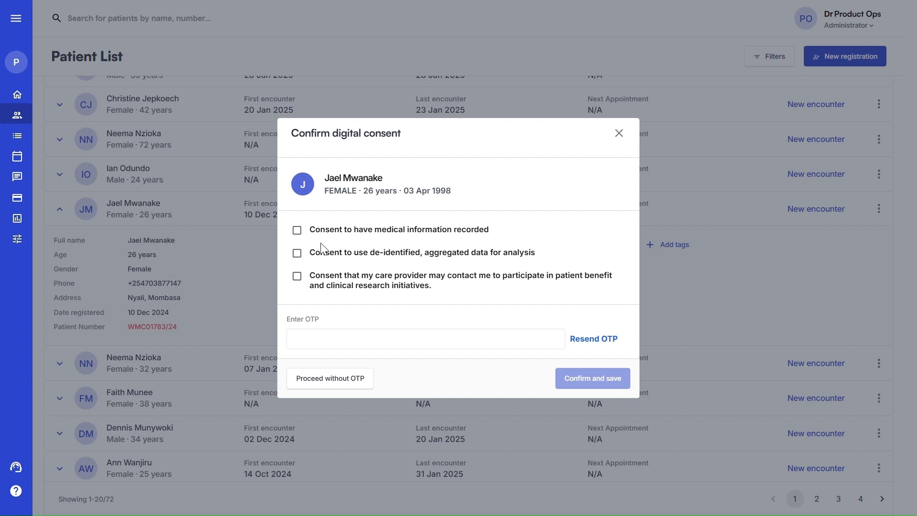
# Tick all three consent boxes and enter the one-time code, then close without saving
pyautogui.click(309, 230)
pyautogui.click(301, 259)
pyautogui.click(298, 278)
pyautogui.click(317, 337)
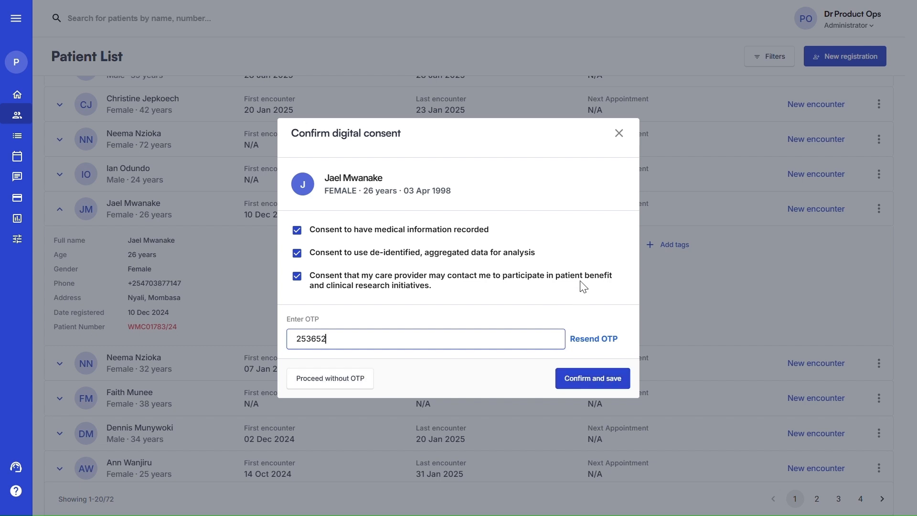
pyautogui.click(619, 134)
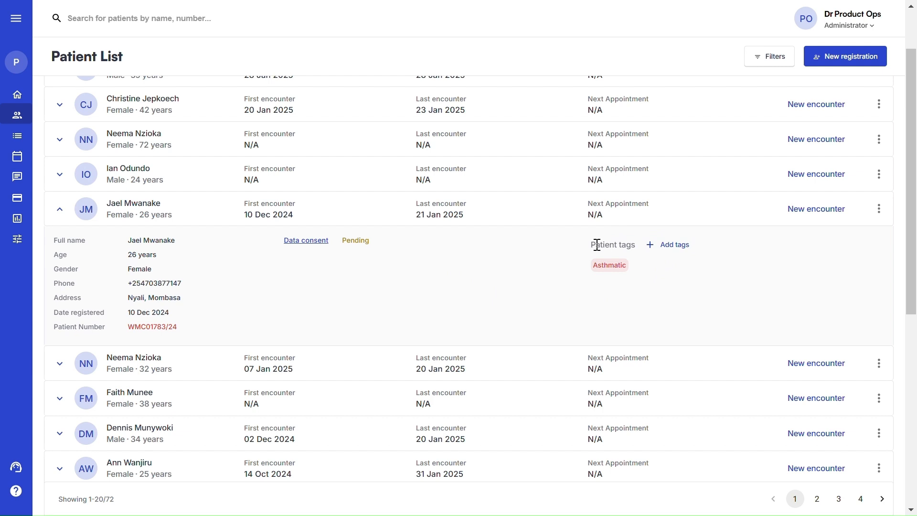
# Tag the patient with the Payment tag AAR, described as 'AAR'
pyautogui.click(671, 255)
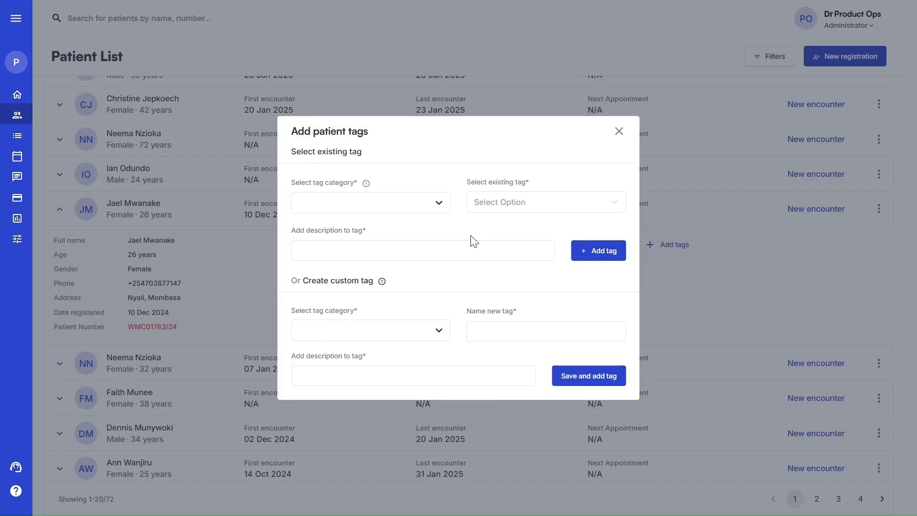
pyautogui.click(334, 207)
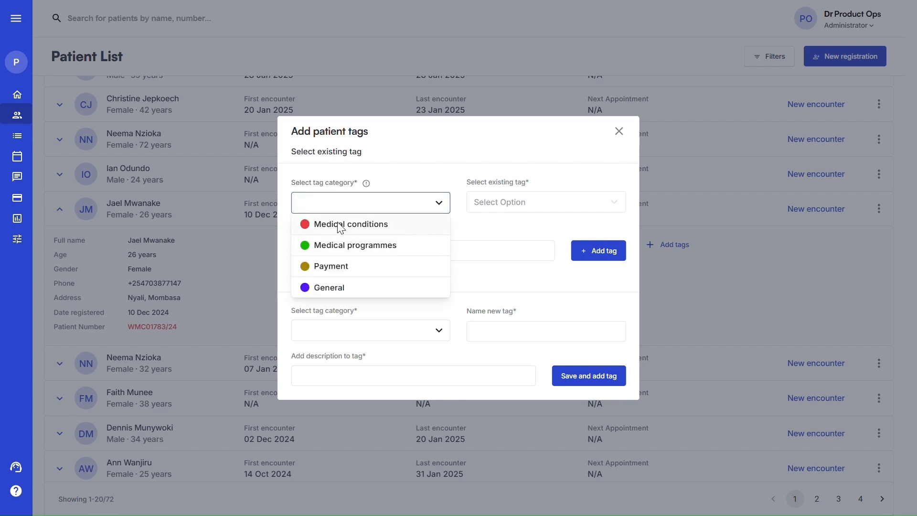
pyautogui.click(334, 267)
pyautogui.click(523, 200)
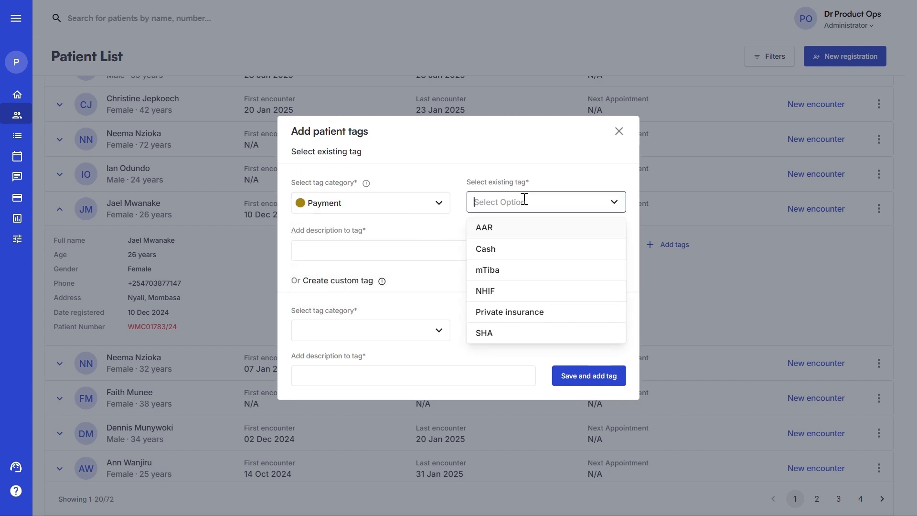
pyautogui.click(492, 230)
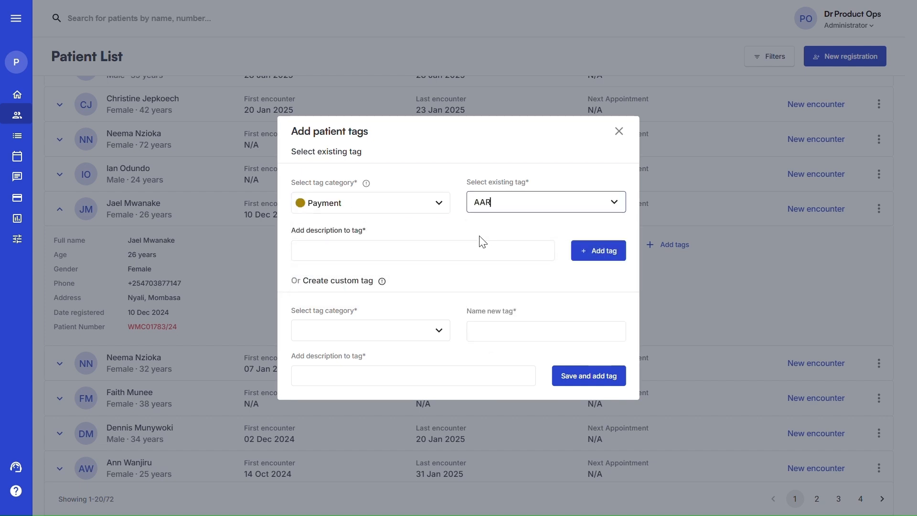
pyautogui.click(373, 246)
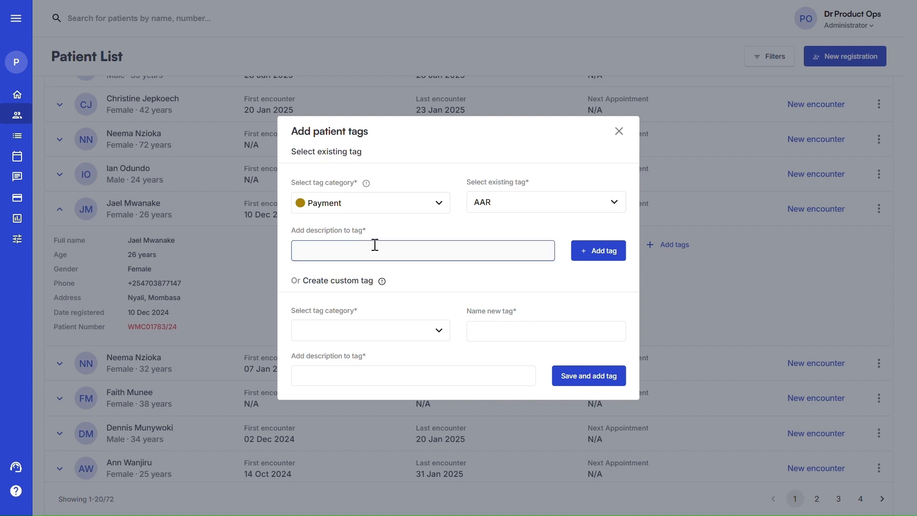
pyautogui.write('AAR')
pyautogui.click(615, 251)
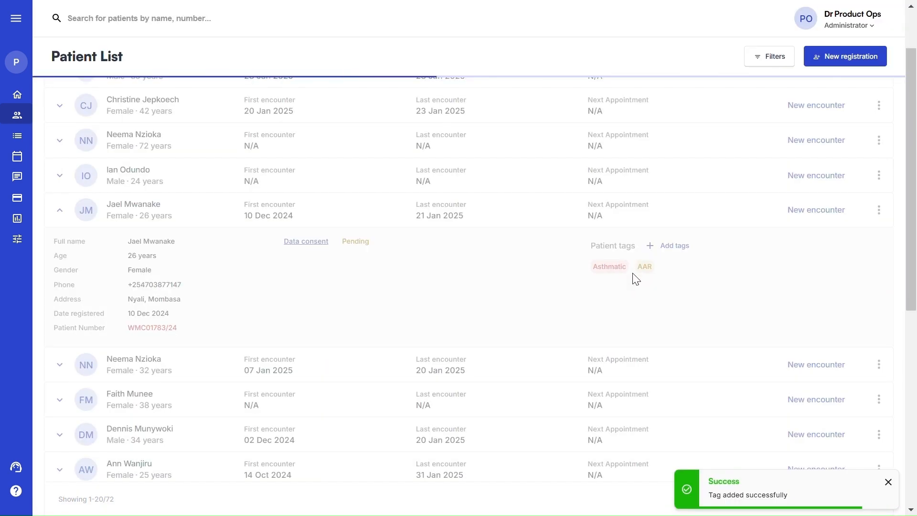
pyautogui.moveTo(637, 271)
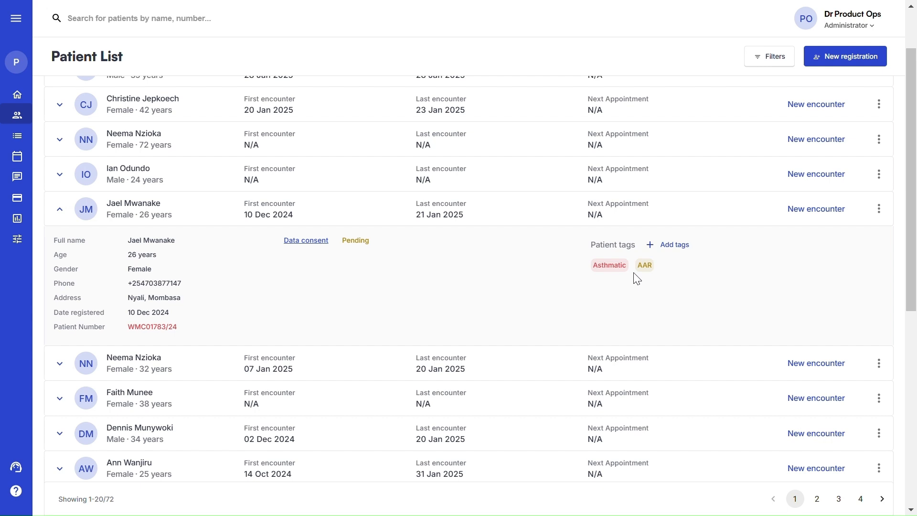
pyautogui.click(795, 210)
# Assign a doctor and start the consultation encounter dated 03 Feb 2025 04:51 pm
pyautogui.click(303, 277)
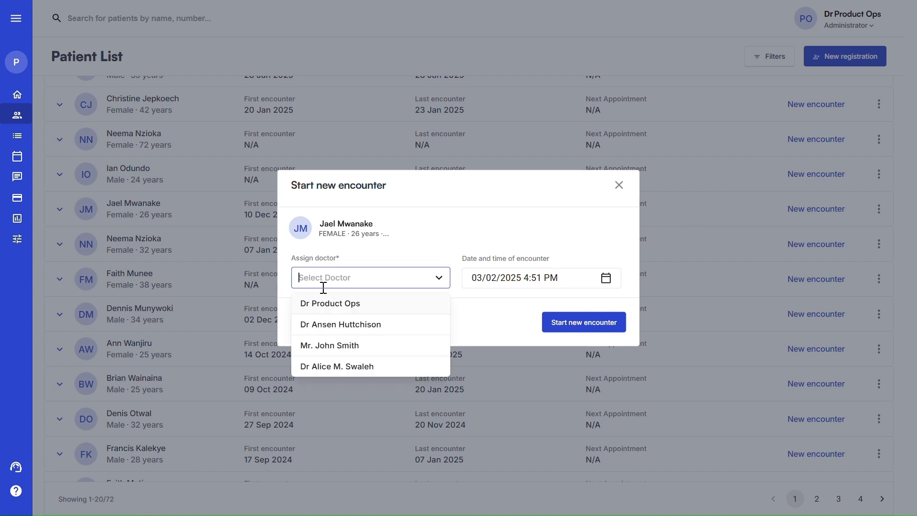
pyautogui.click(336, 347)
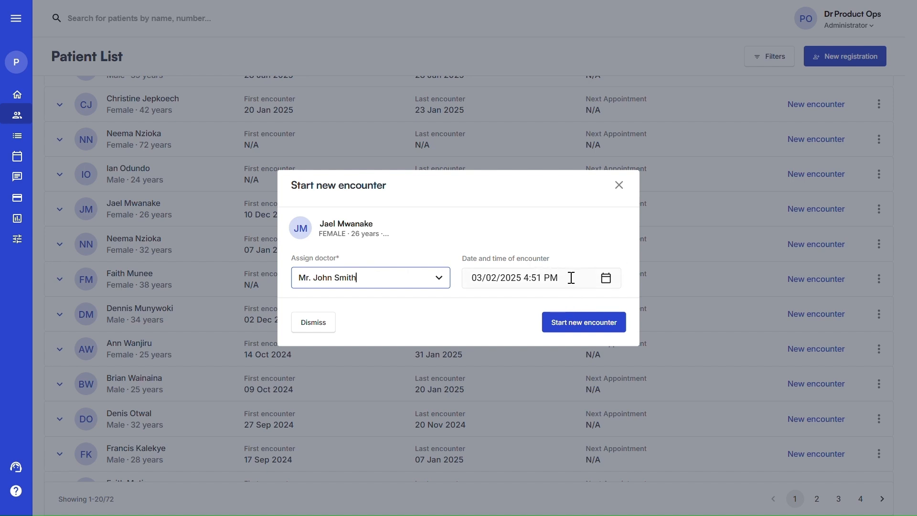
pyautogui.click(563, 324)
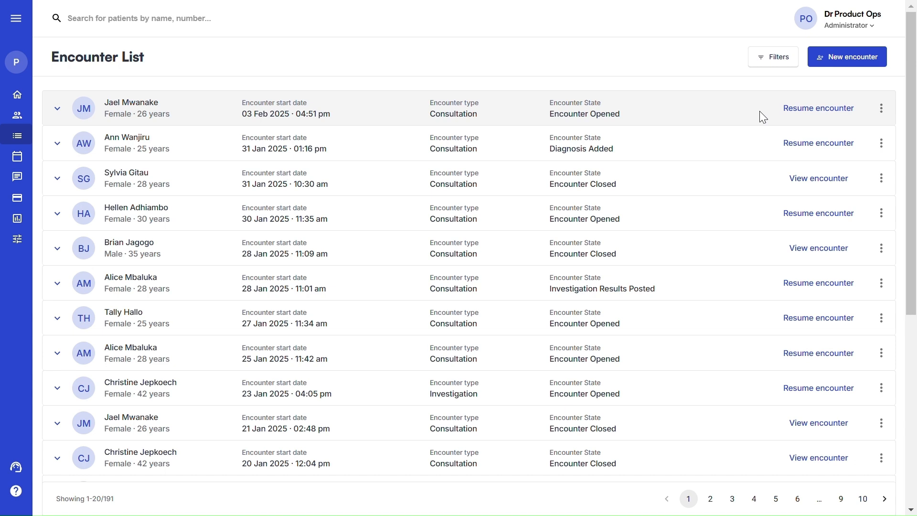
# From the Dashboard waiting room, resume the patient's open encounter to reach Triage
pyautogui.click(20, 95)
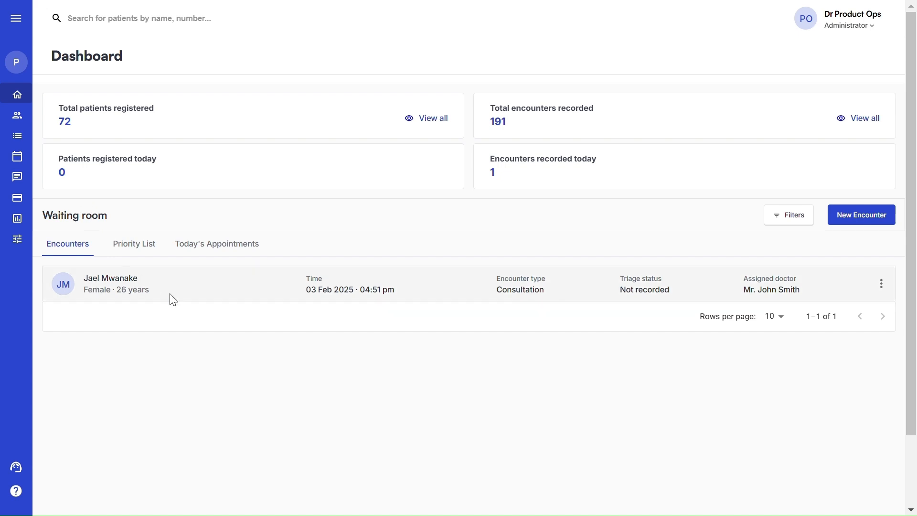
pyautogui.click(881, 284)
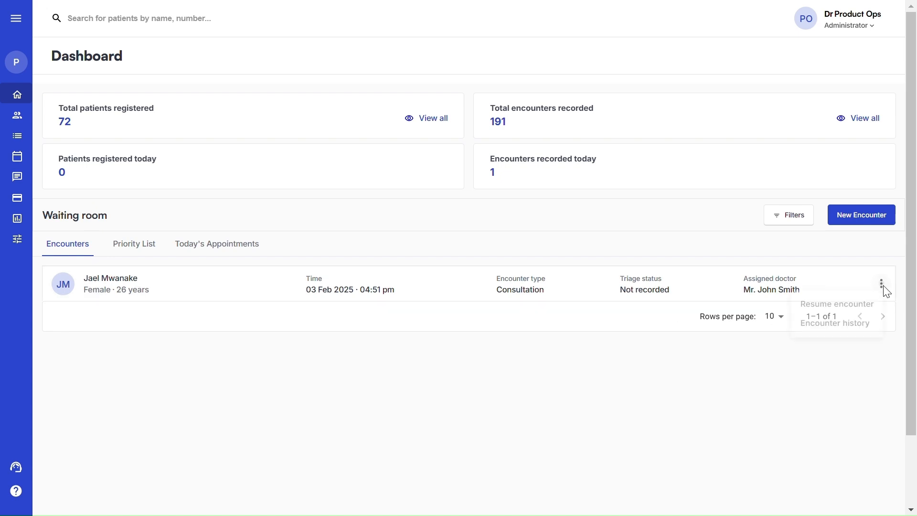
pyautogui.click(850, 307)
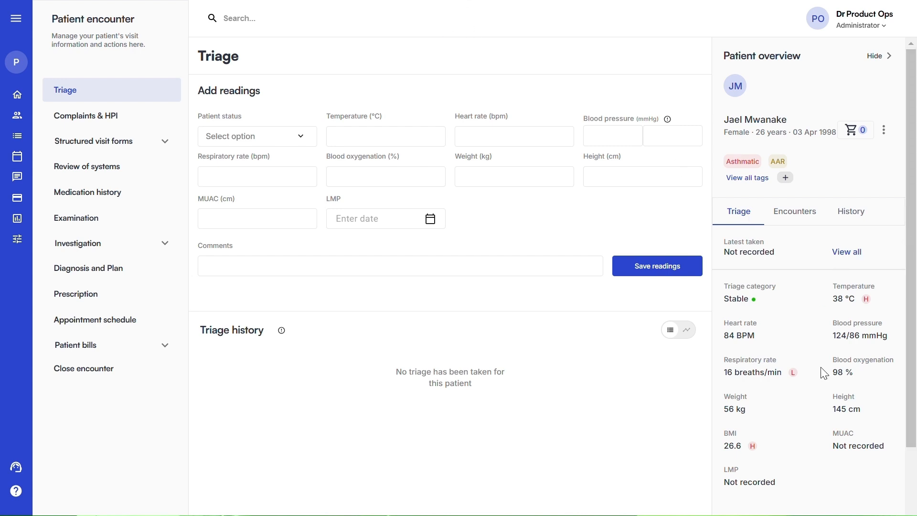
# Open the encounter's Triage readings and check the patient History, which shows no allergies documented
pyautogui.click(785, 217)
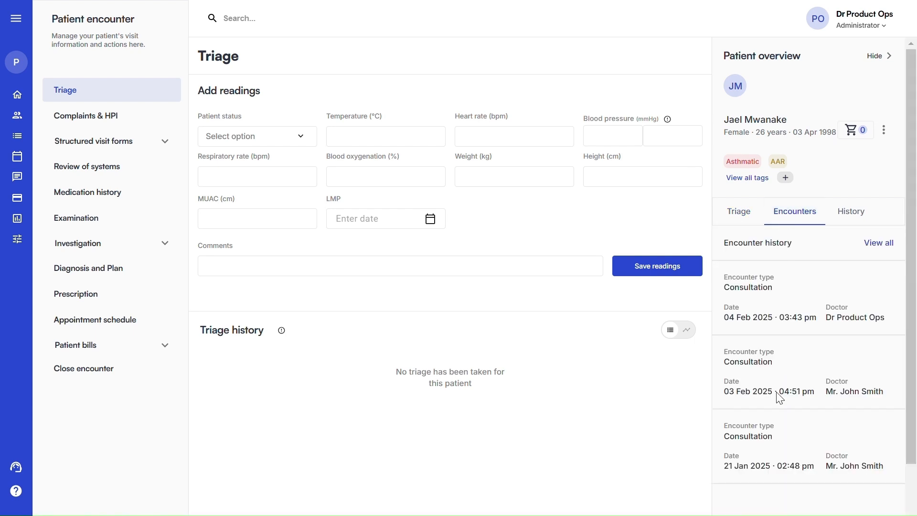
pyautogui.scroll(-2, 788, 444)
pyautogui.scroll(-1, 790, 441)
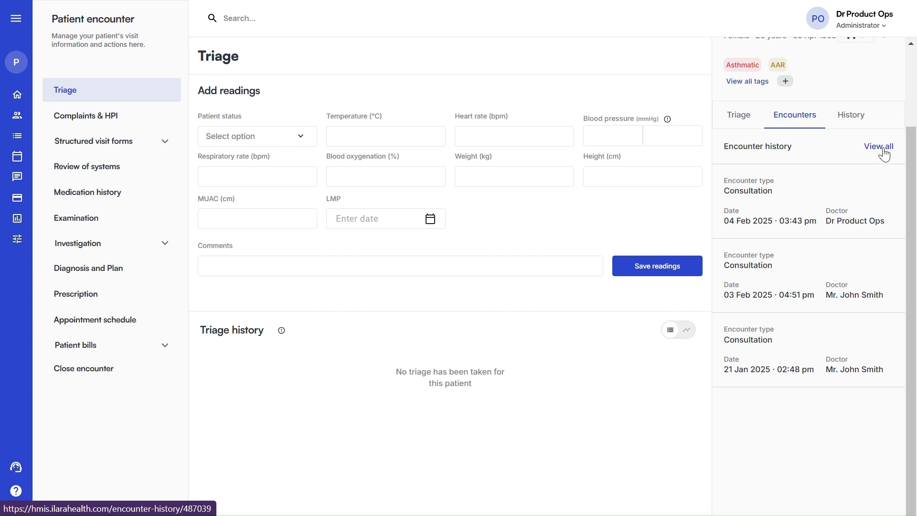
pyautogui.scroll(3, 858, 128)
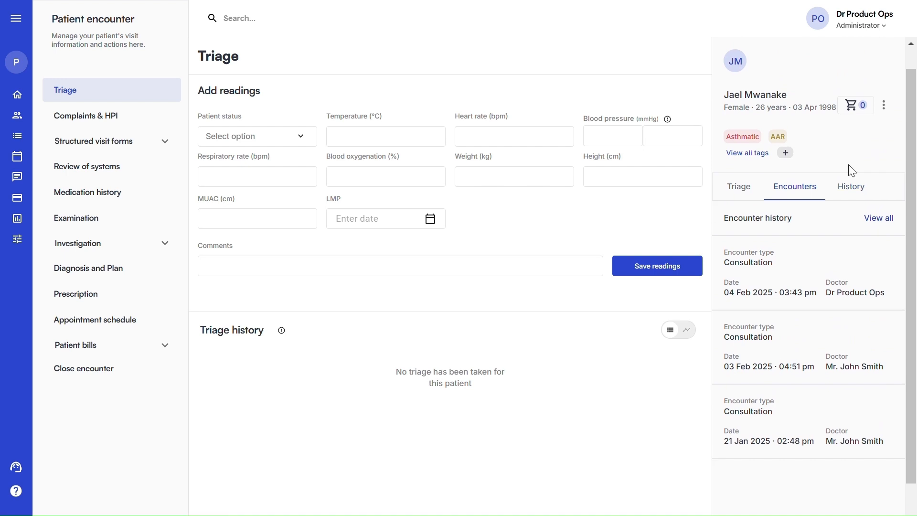
pyautogui.click(851, 185)
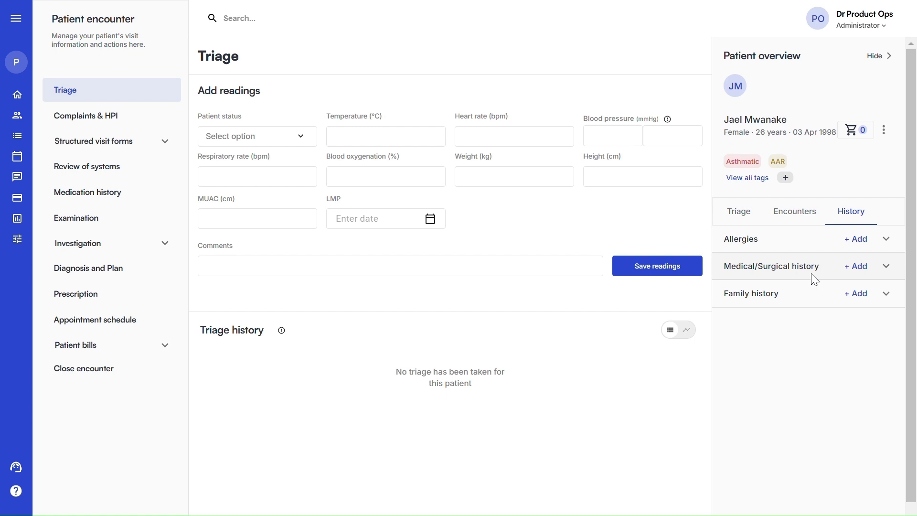
pyautogui.click(885, 242)
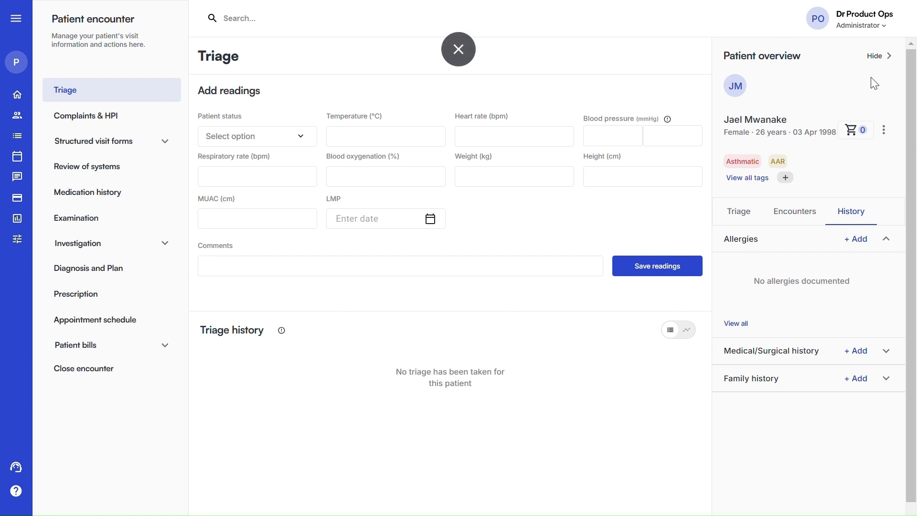
# Save a triage reading with weight 56 kg, height 172 cm and patient status Stable
pyautogui.click(878, 56)
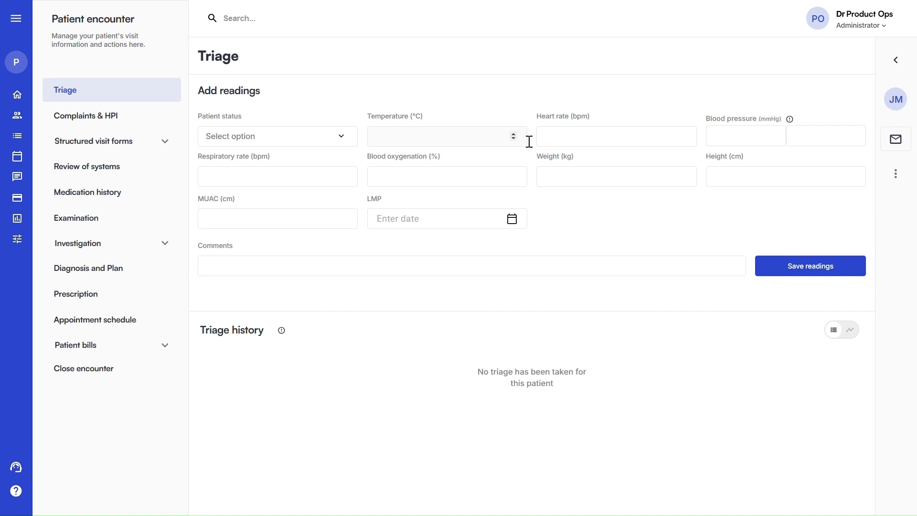
pyautogui.click(548, 181)
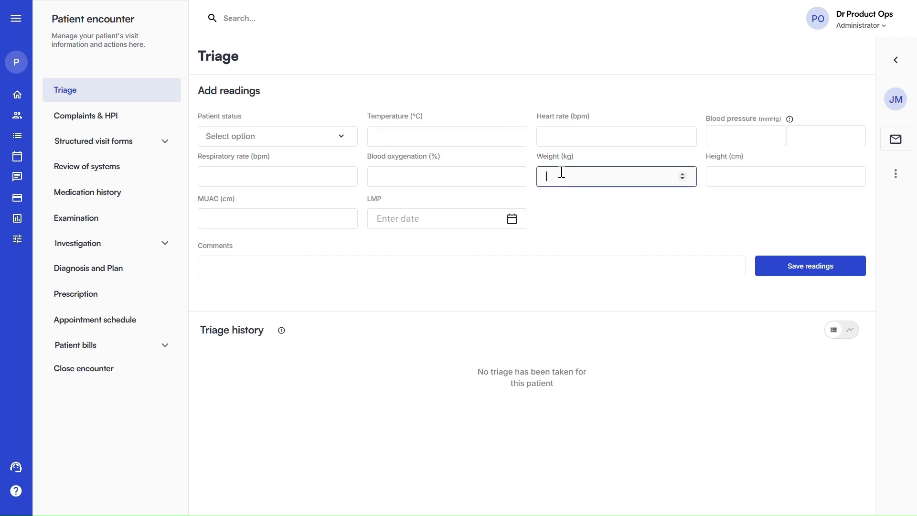
pyautogui.write('56')
pyautogui.click(729, 184)
pyautogui.write('172')
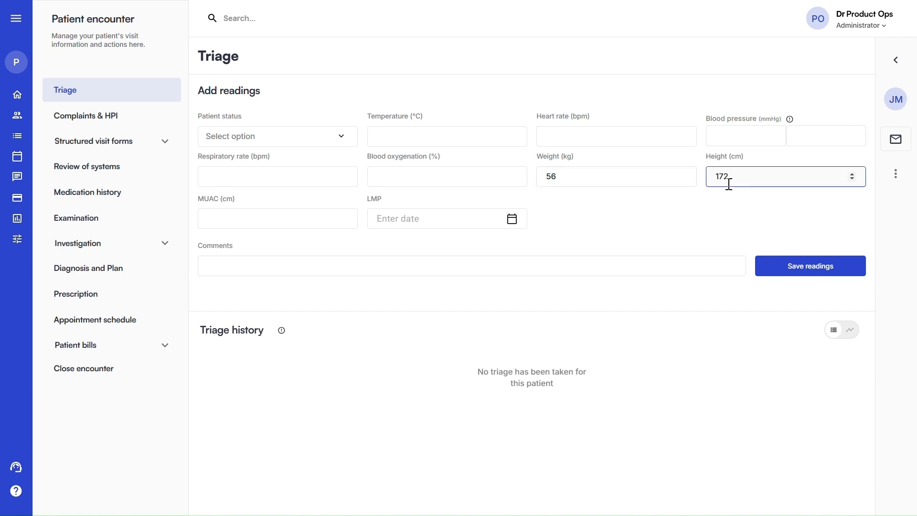
pyautogui.click(243, 135)
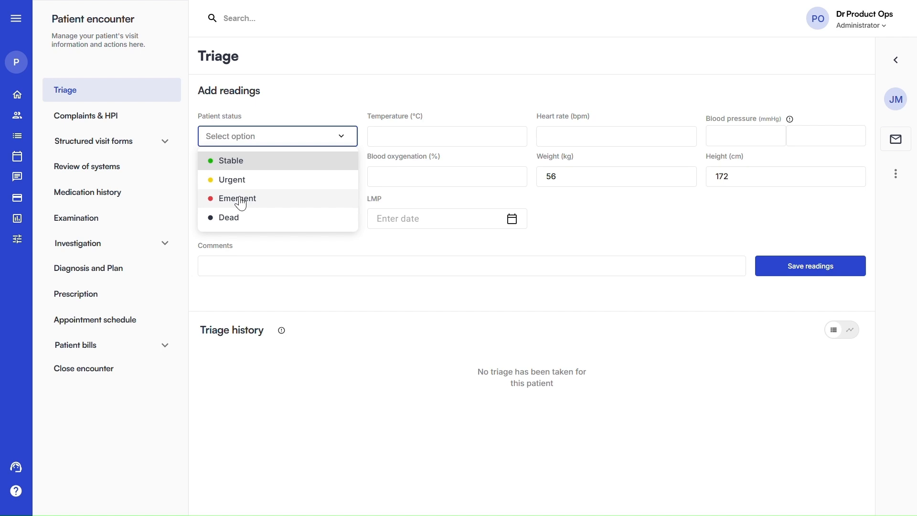
pyautogui.click(266, 161)
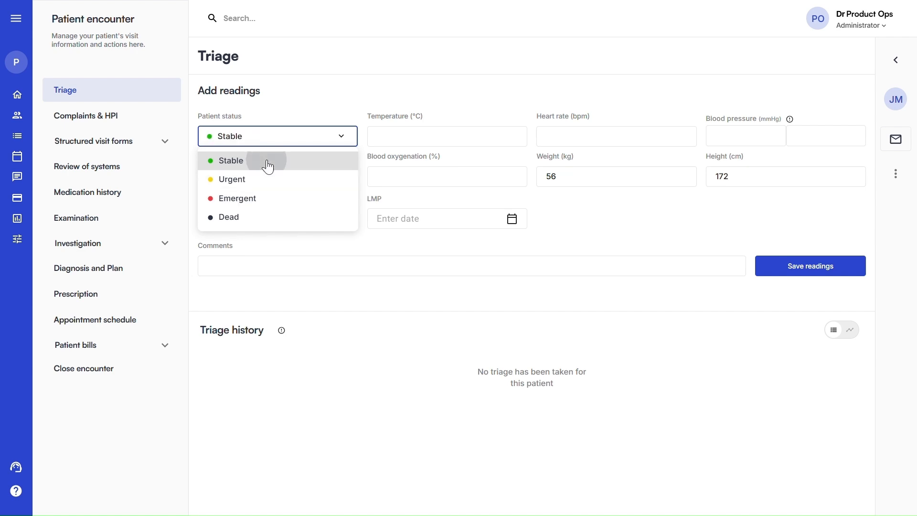
pyautogui.click(779, 265)
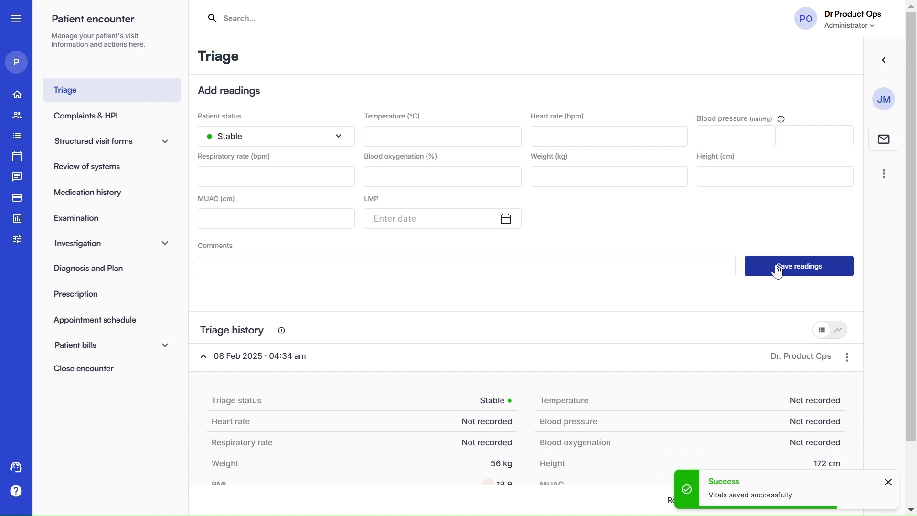
# Switch the encounter from the Triage readings to the Complaints & HPI form
pyautogui.scroll(-2, 615, 249)
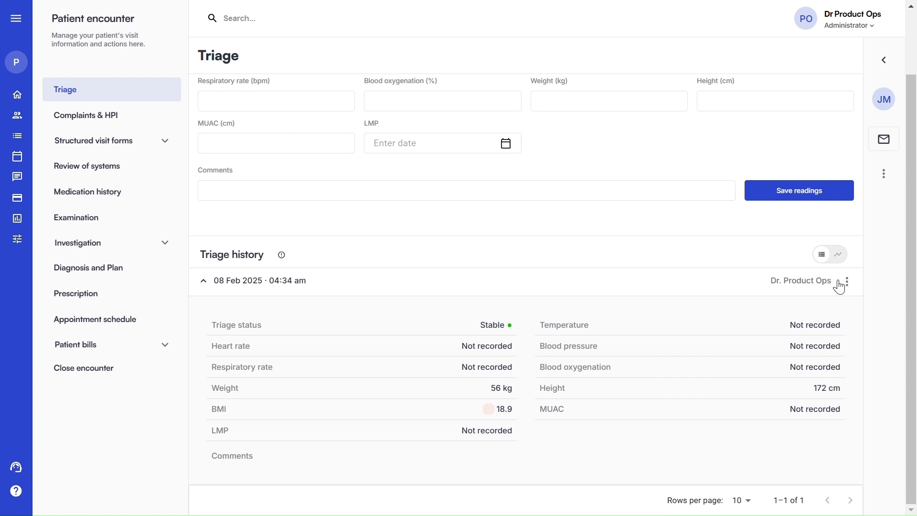
pyautogui.scroll(2, 839, 285)
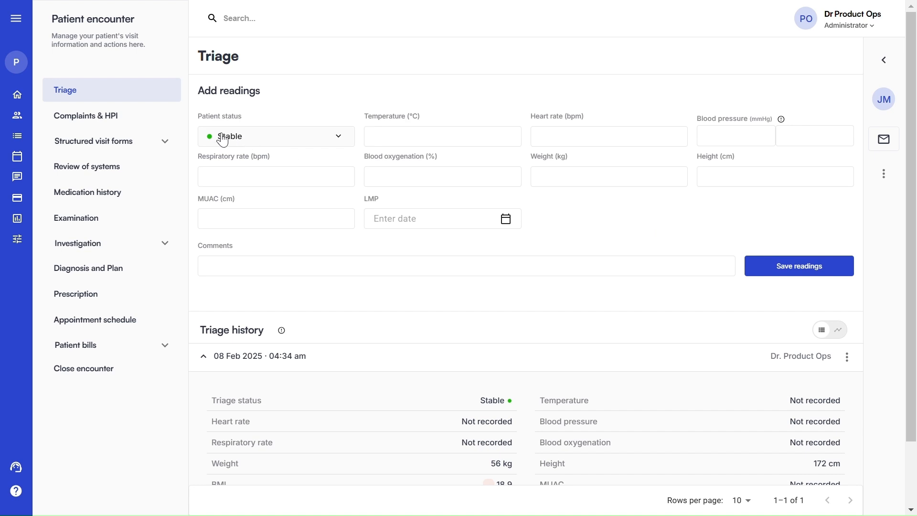
pyautogui.click(118, 116)
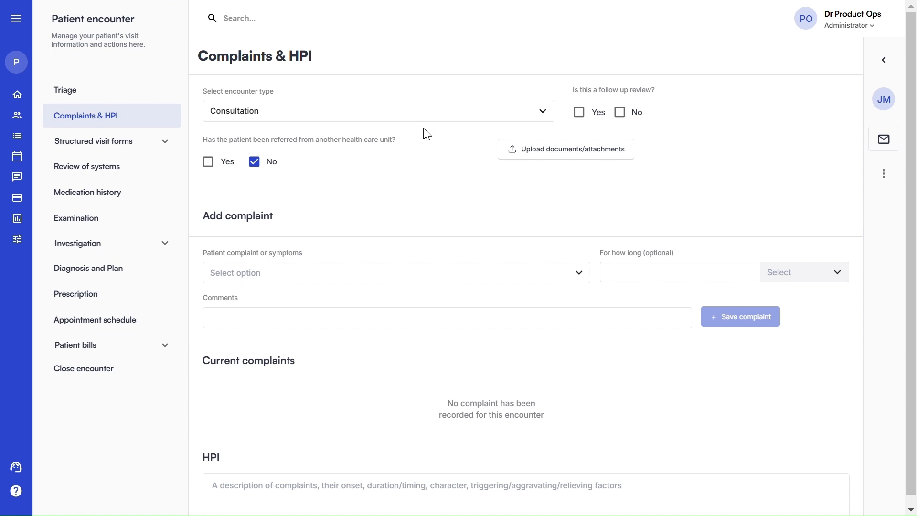
# Keep Consultation as encounter type and answer No to both follow-up review and referral
pyautogui.click(308, 113)
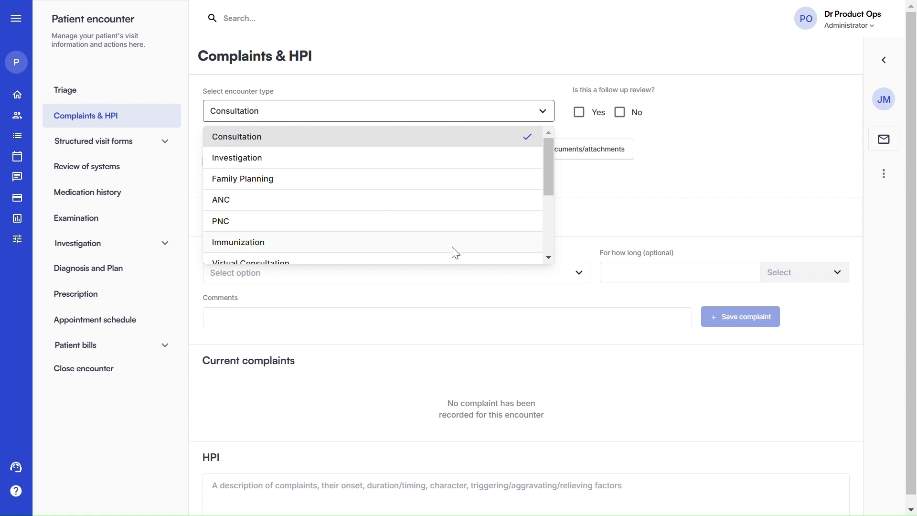
pyautogui.click(366, 137)
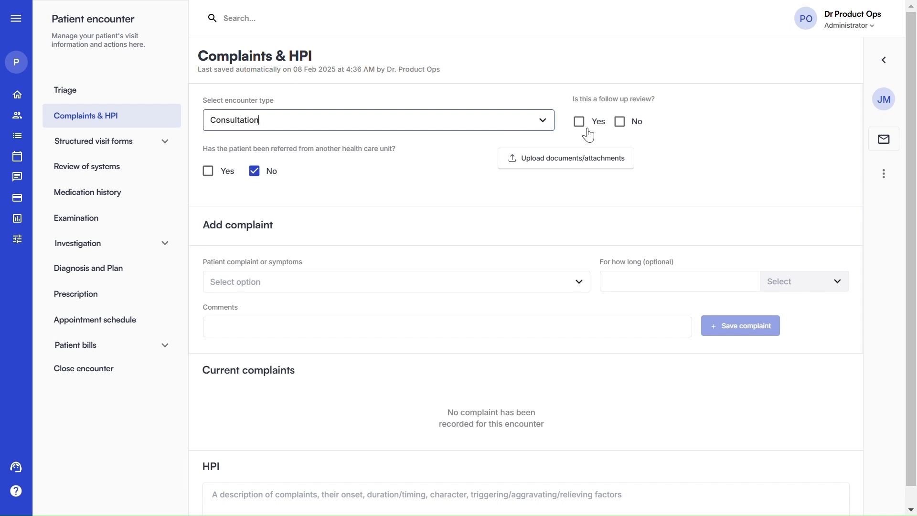
pyautogui.click(620, 123)
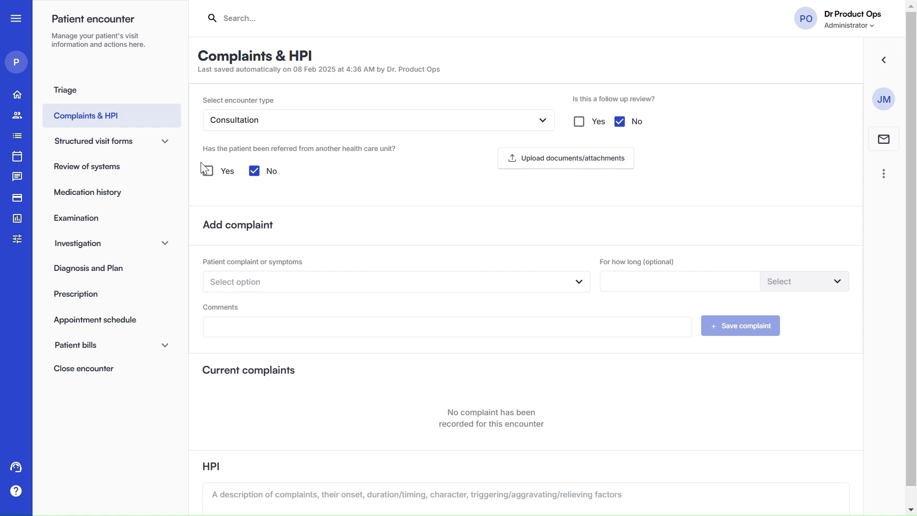
pyautogui.click(208, 172)
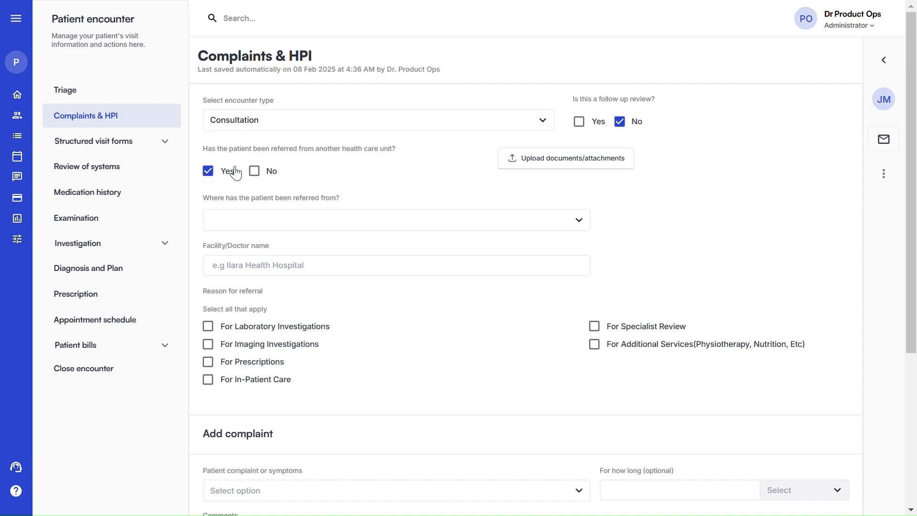
pyautogui.click(255, 172)
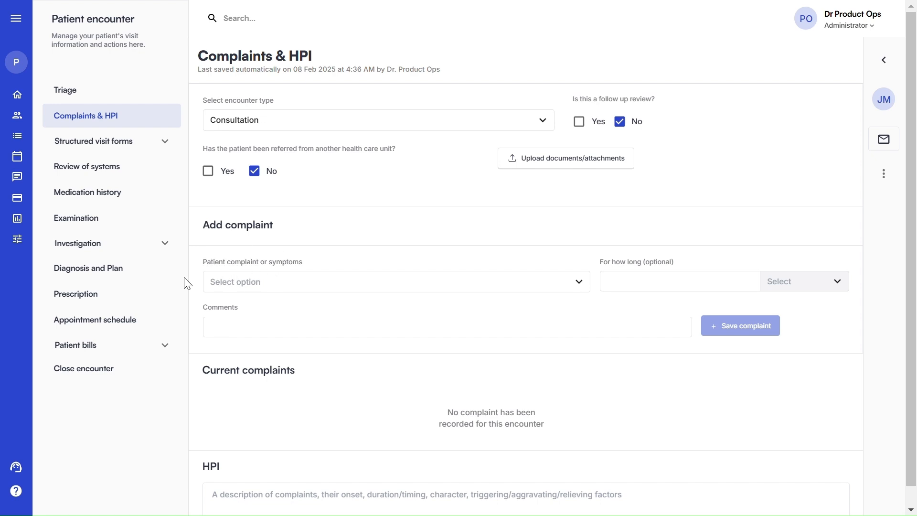
pyautogui.click(242, 282)
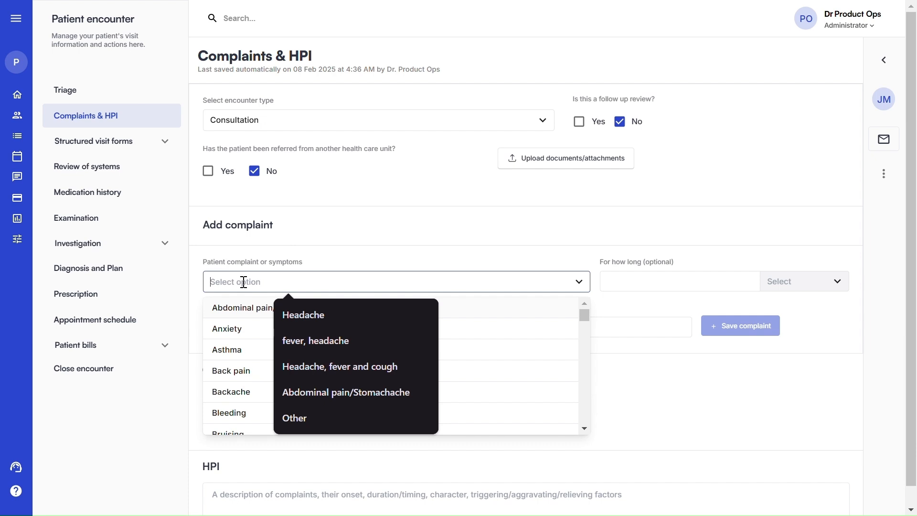
# Browse the complaint options, then filter them with 'd' to show Bleeding, Diarrhea and Depression
pyautogui.scroll(-2, 239, 342)
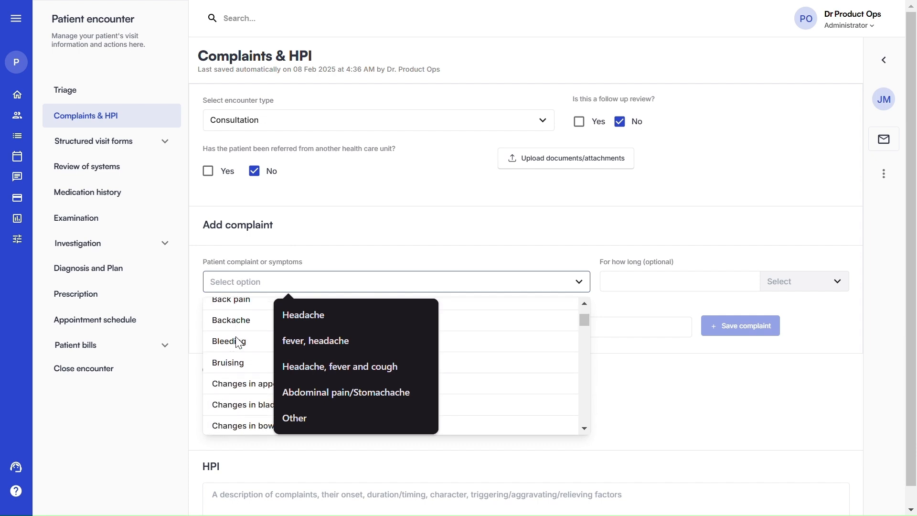
pyautogui.scroll(-2, 239, 342)
pyautogui.scroll(-10, 239, 342)
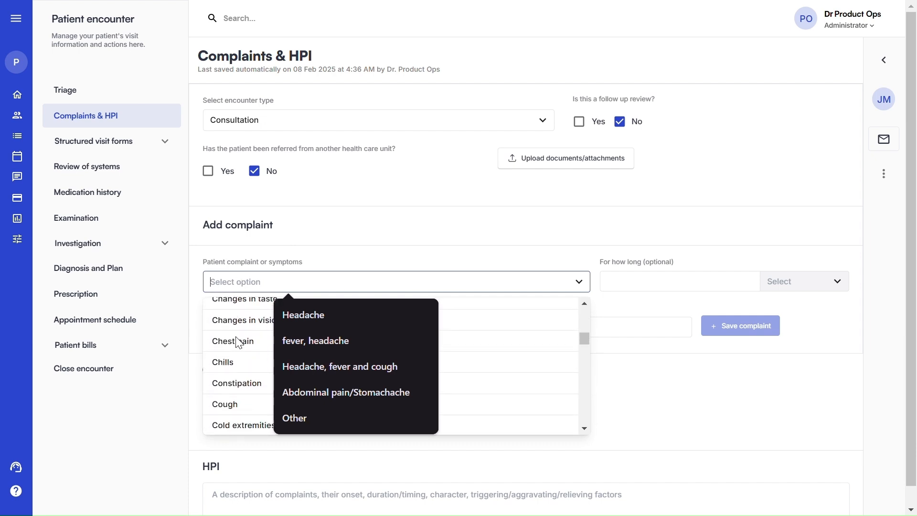
pyautogui.scroll(-8, 239, 342)
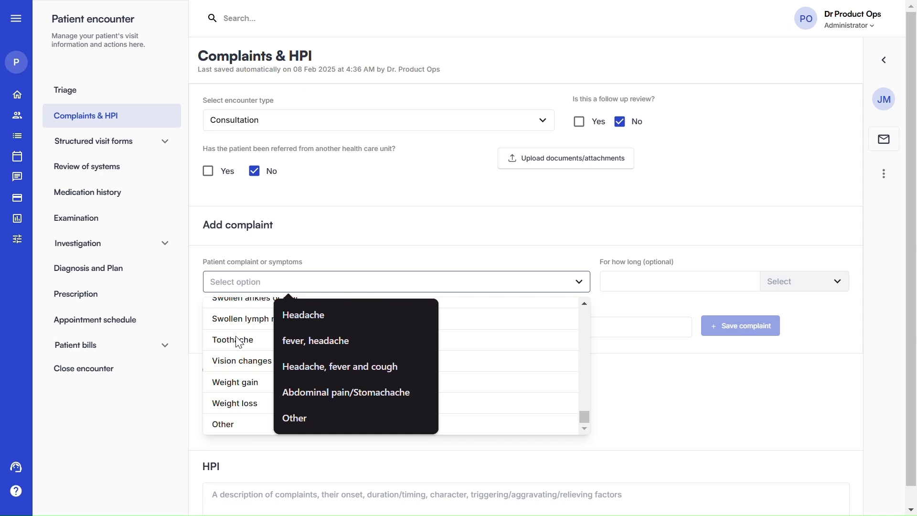
pyautogui.scroll(6, 238, 342)
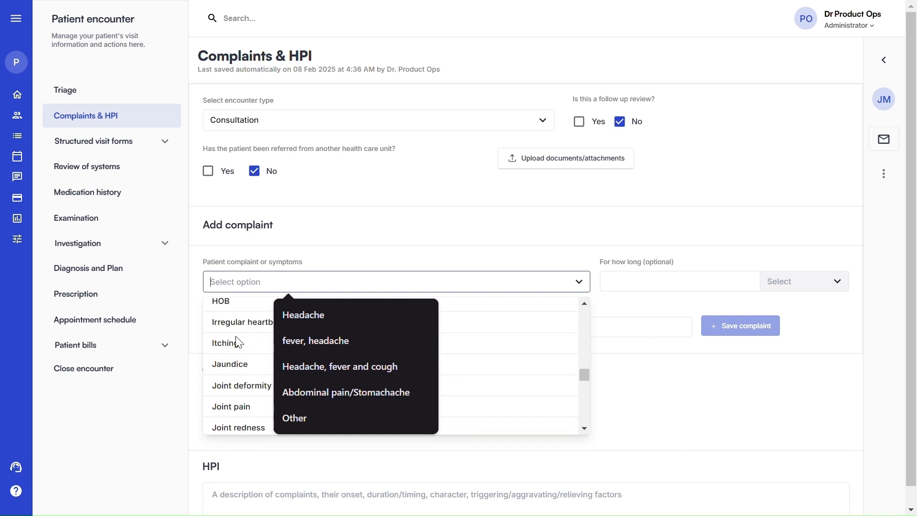
pyautogui.scroll(2, 238, 341)
pyautogui.write('d')
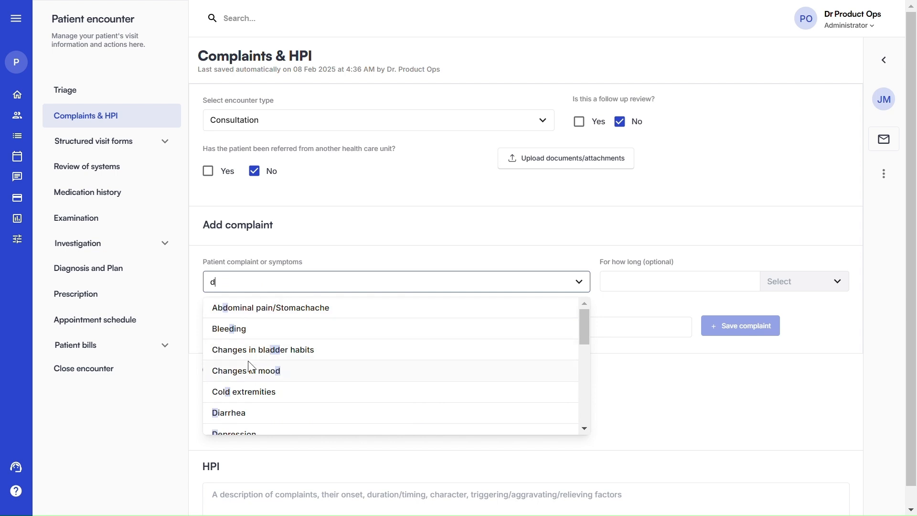
# Add Diarrhea lasting 4 Days as a current complaint
pyautogui.click(248, 419)
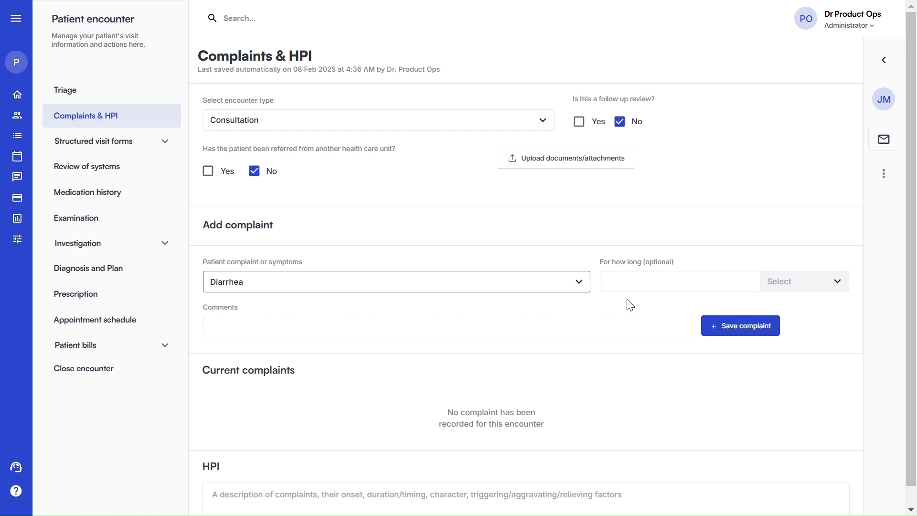
pyautogui.click(646, 279)
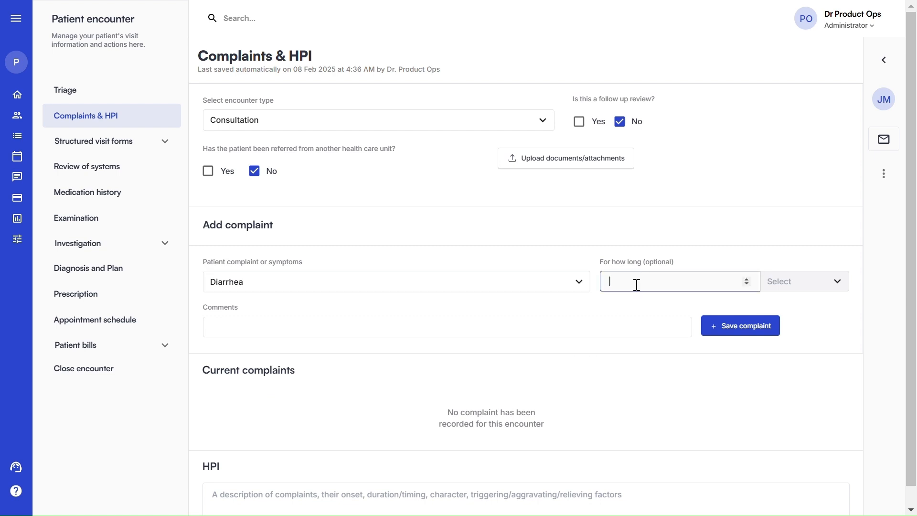
pyautogui.write('4')
pyautogui.click(803, 281)
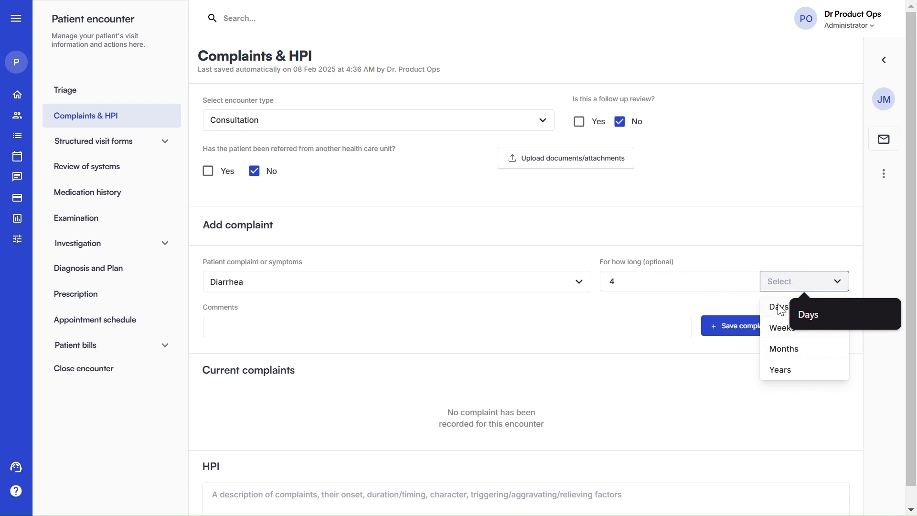
pyautogui.click(779, 306)
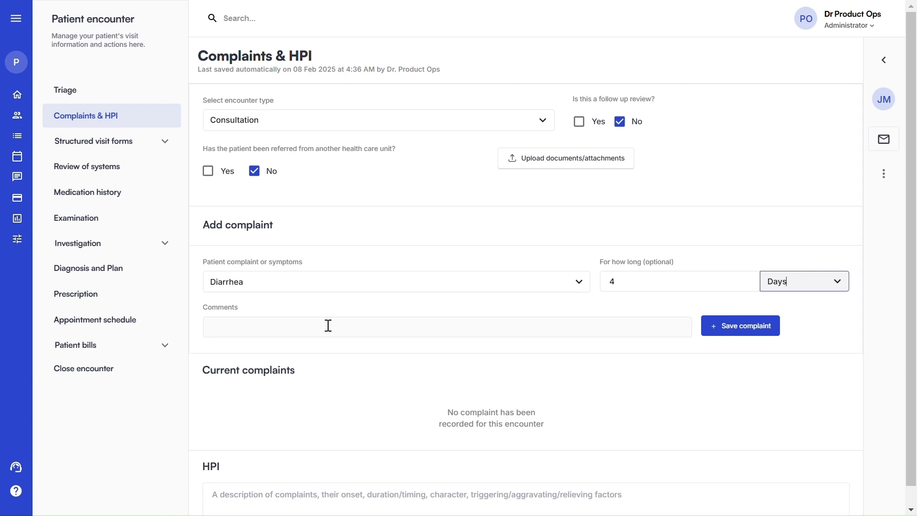
pyautogui.click(762, 330)
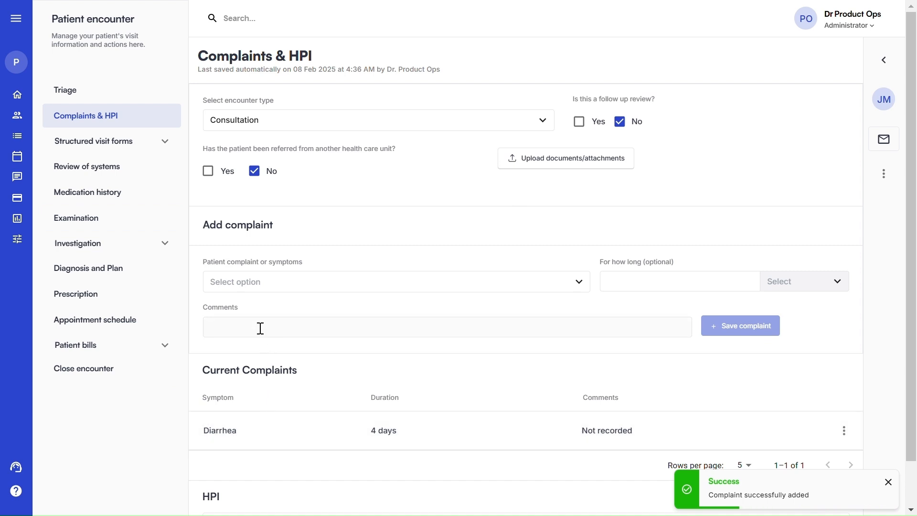
pyautogui.click(225, 282)
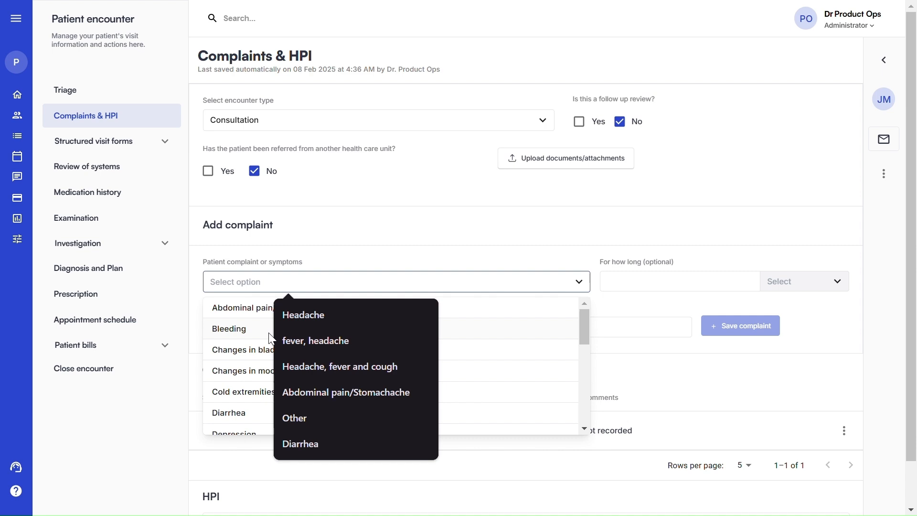
# Choose Other as the complaint and describe it as 'Joint pain and severe migranes'
pyautogui.scroll(-2, 226, 330)
pyautogui.scroll(-8, 226, 330)
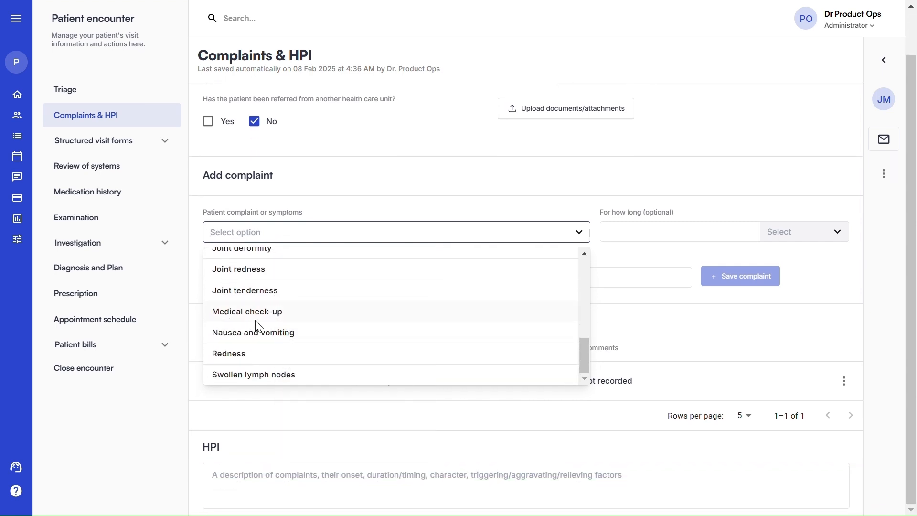
pyautogui.scroll(5, 317, 310)
pyautogui.scroll(-5, 316, 309)
pyautogui.write('other')
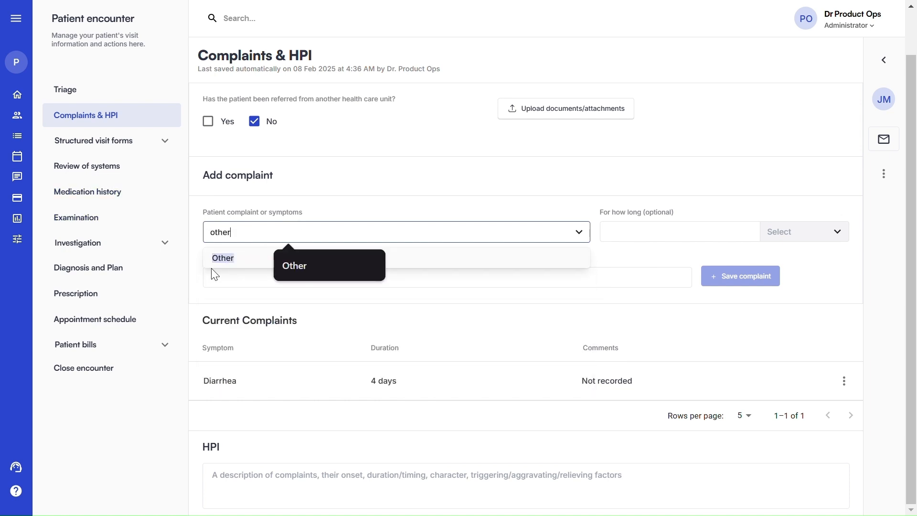
pyautogui.click(221, 258)
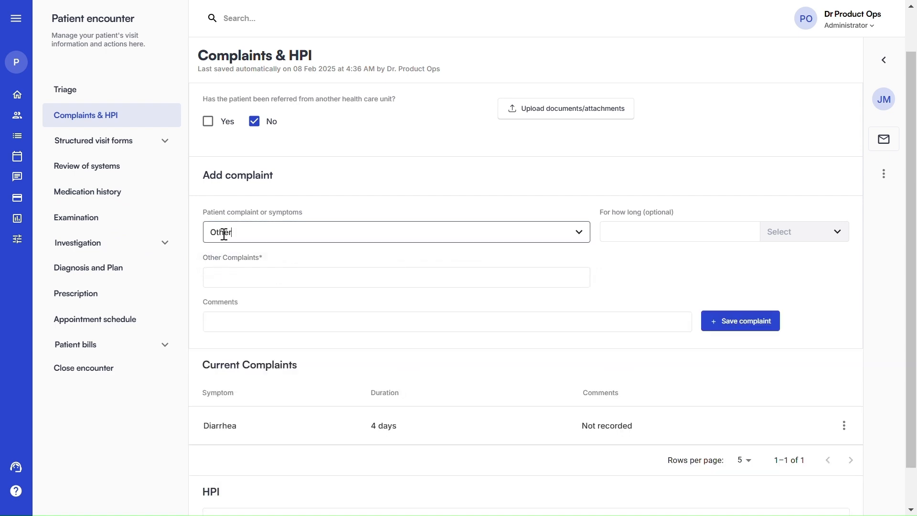
pyautogui.click(237, 275)
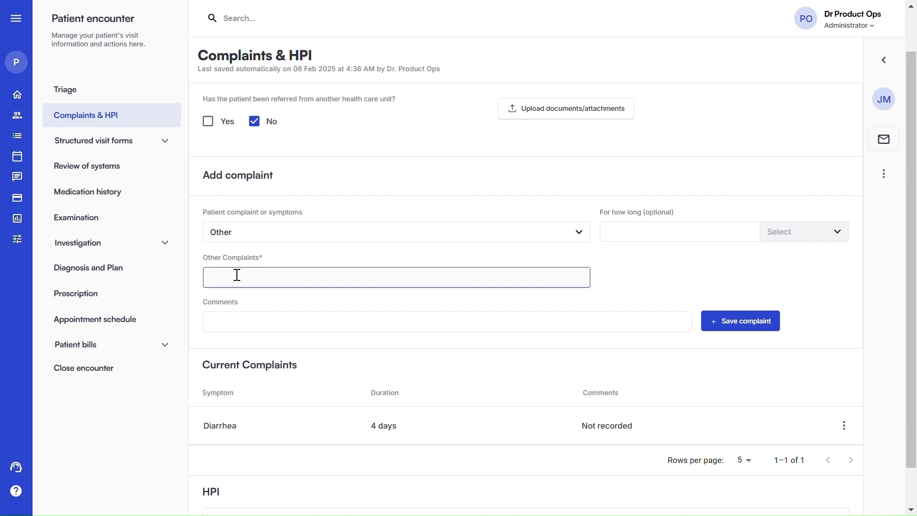
pyautogui.write('J')
pyautogui.write('ooin')
pyautogui.press('BackSpace')
pyautogui.press('BackSpace')
pyautogui.press('BackSpace')
pyautogui.write('int pain and severe migra')
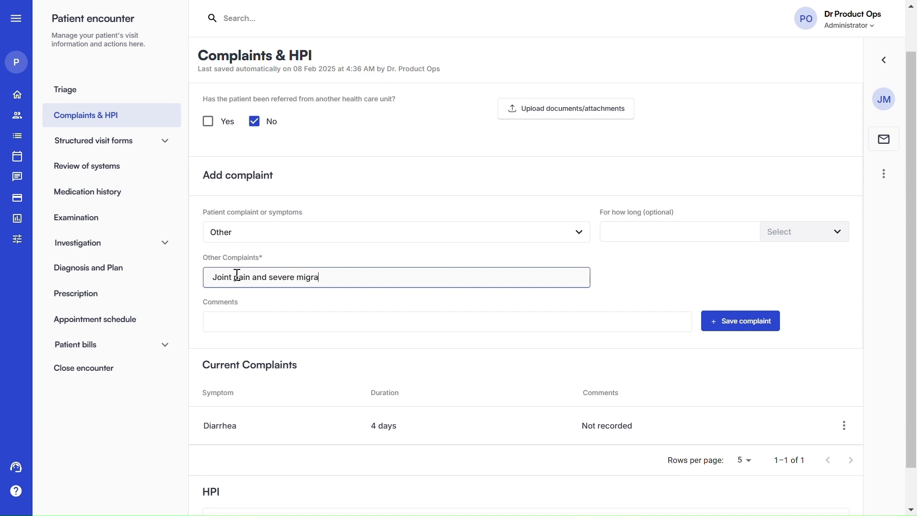
pyautogui.write('nes')
# Give the Other complaint a duration of 5 Days and save it
pyautogui.click(636, 234)
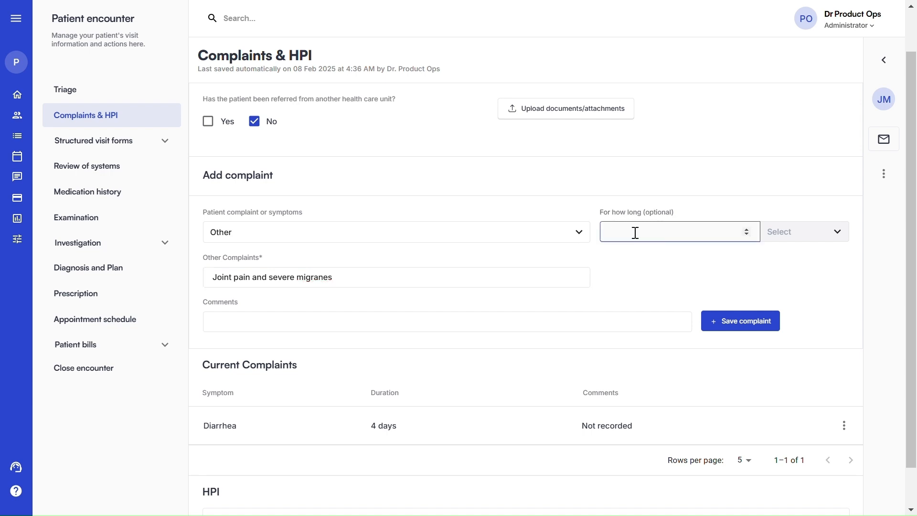
pyautogui.write('5')
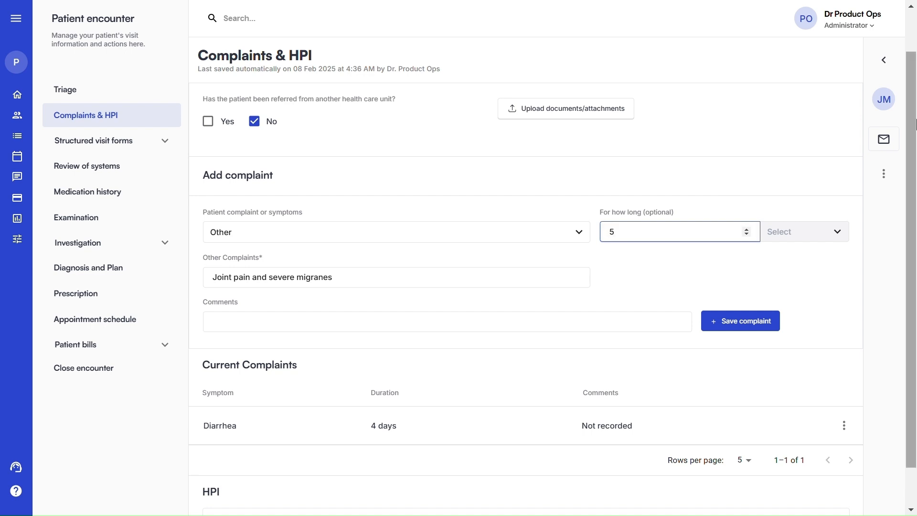
pyautogui.click(787, 233)
pyautogui.click(776, 258)
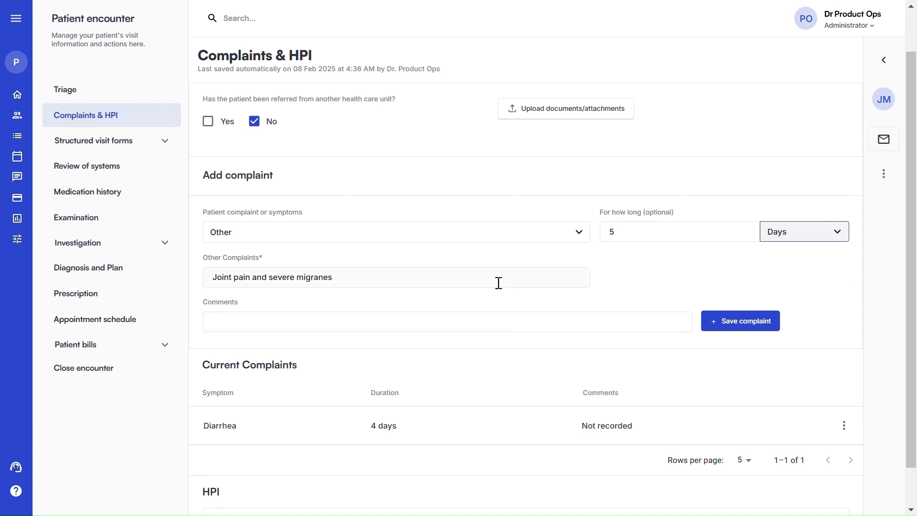
pyautogui.click(721, 329)
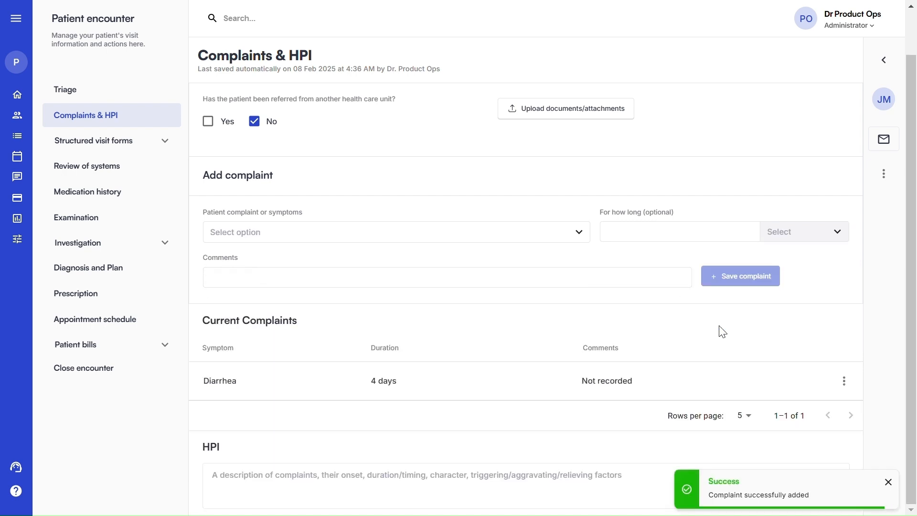
# Check the two current complaints, then open the Family planning structured visit form
pyautogui.scroll(1, 719, 326)
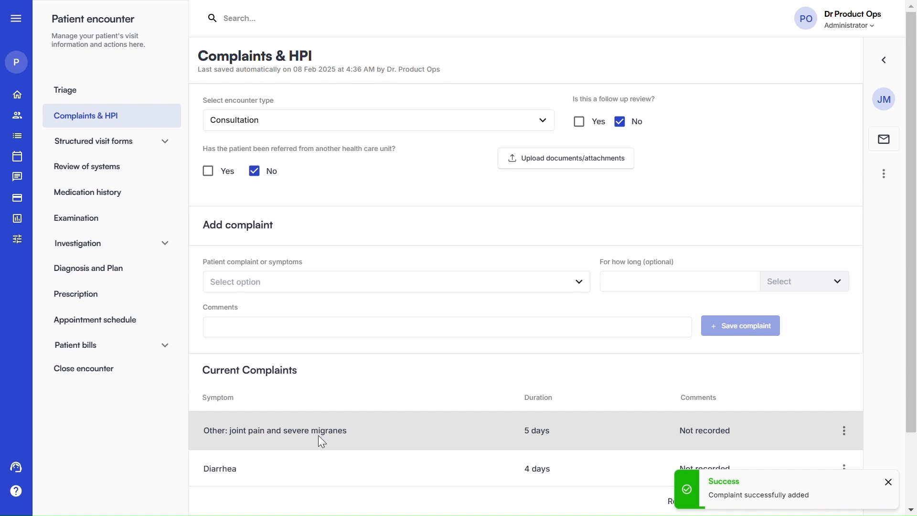
pyautogui.scroll(-2, 334, 437)
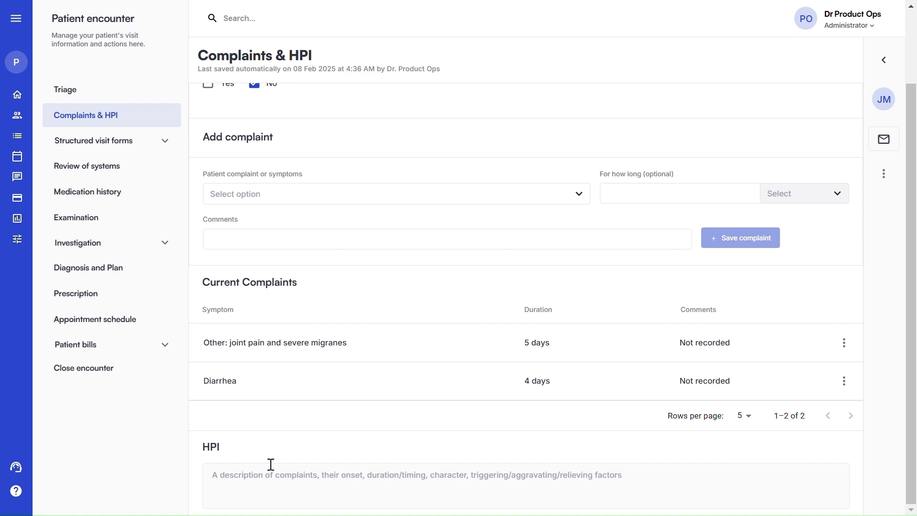
pyautogui.scroll(2, 291, 320)
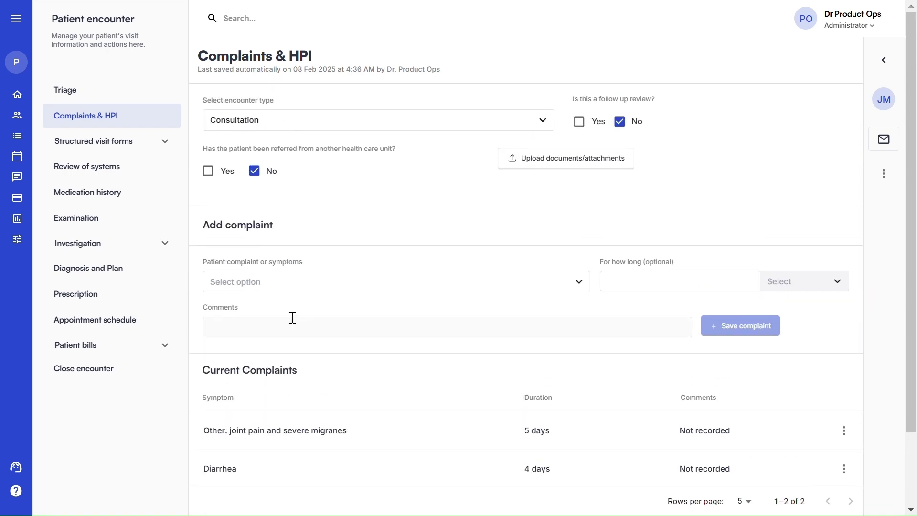
pyautogui.click(143, 142)
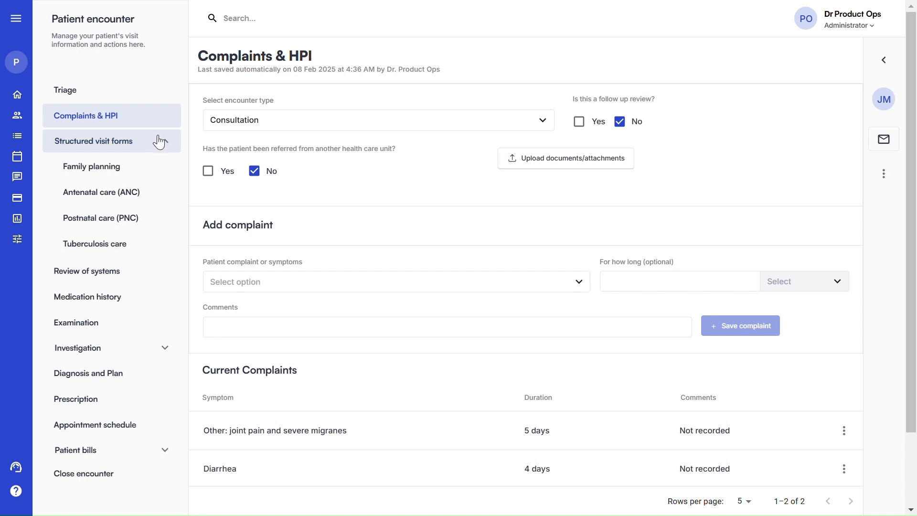
pyautogui.click(141, 177)
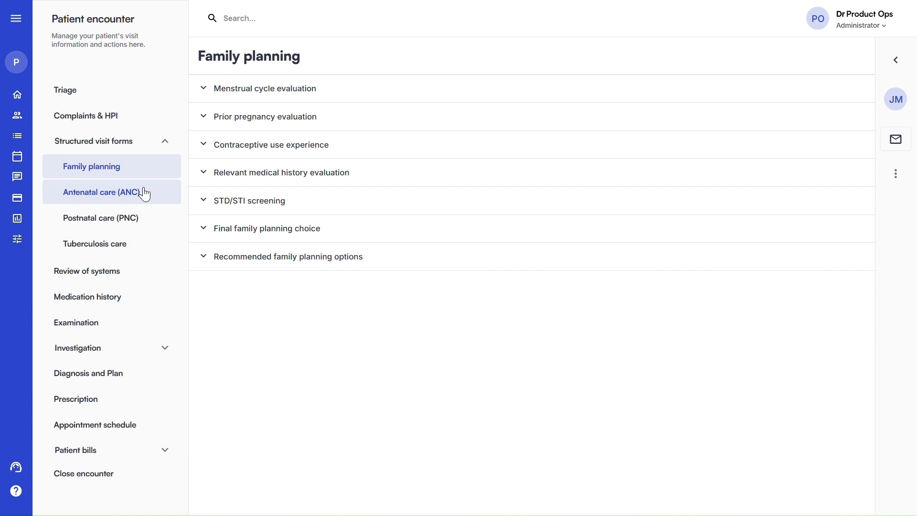
# Expand Final family planning choice, then move on to the Review of systems page
pyautogui.click(334, 237)
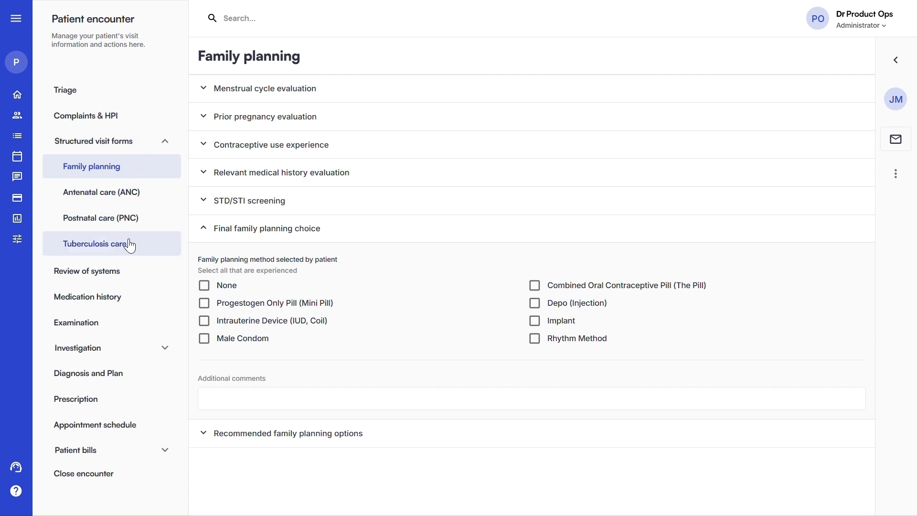
pyautogui.click(137, 281)
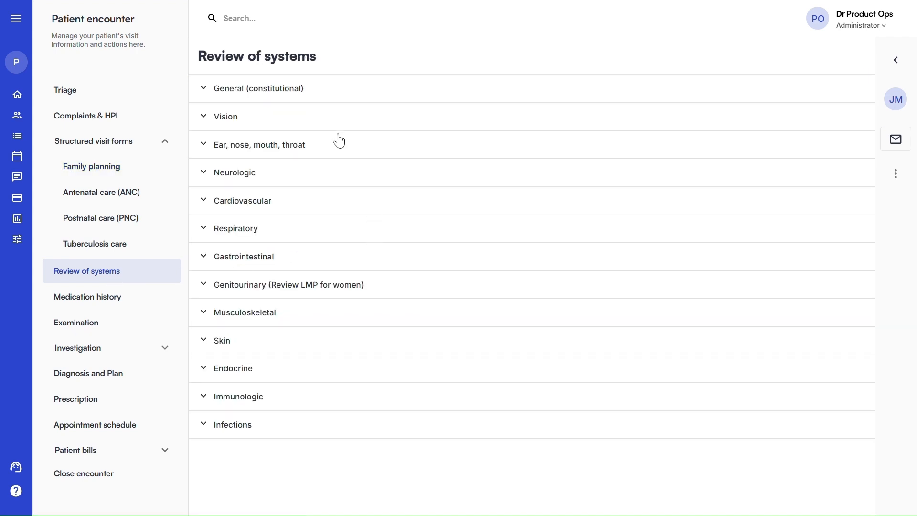
# Record Tooth Pain under Ear, nose, mouth, throat, then go to Medication history
pyautogui.click(316, 94)
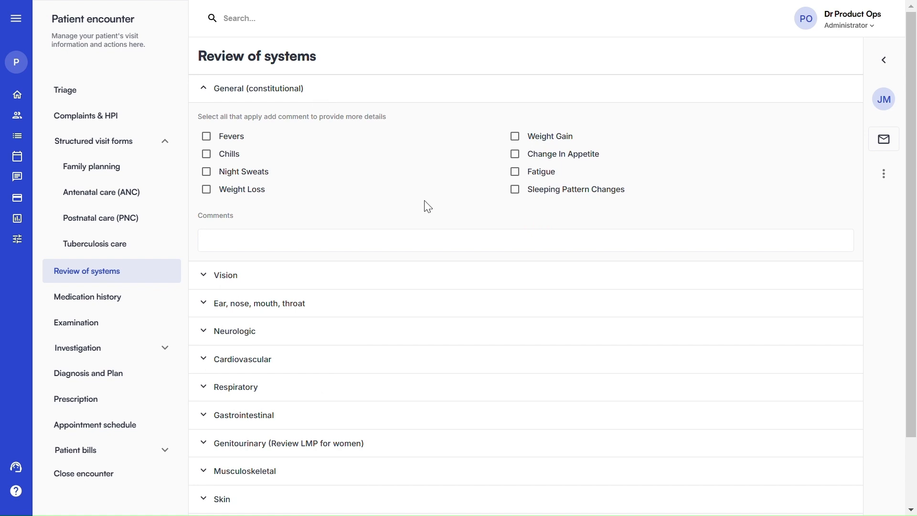
pyautogui.scroll(-3, 286, 258)
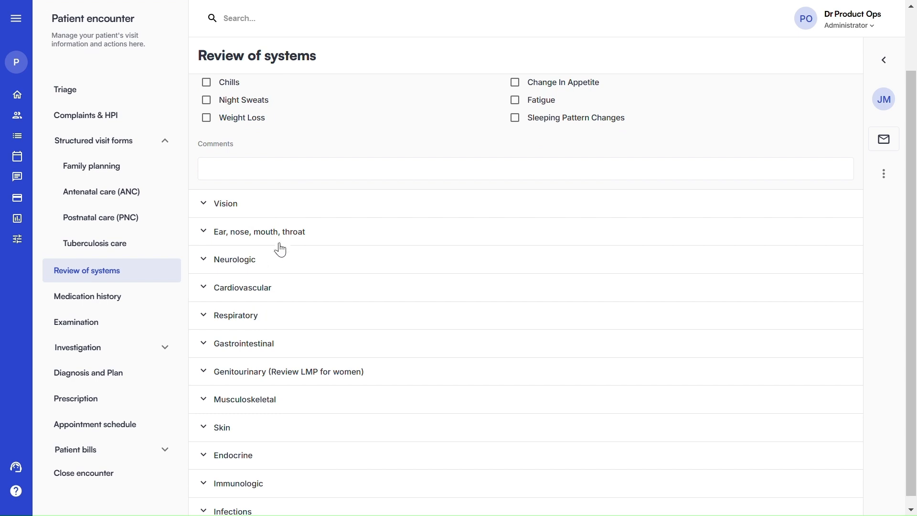
pyautogui.click(278, 234)
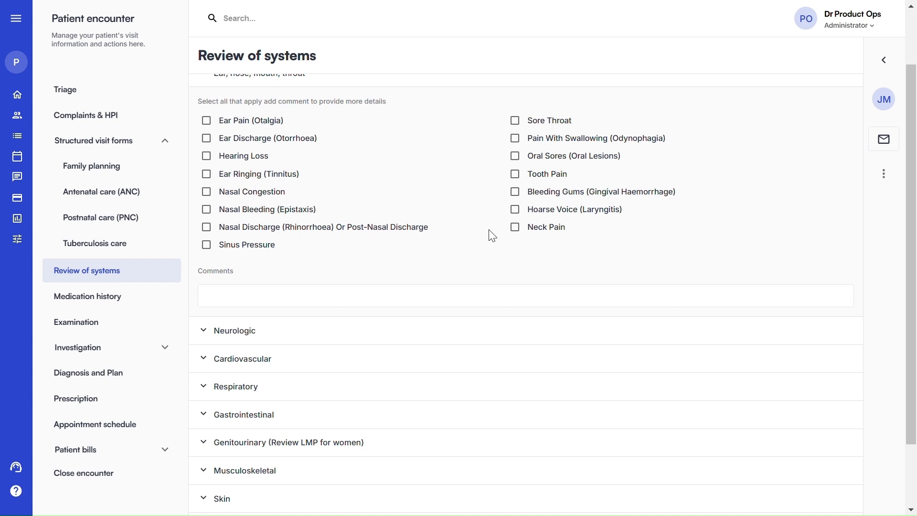
pyautogui.scroll(2, 511, 207)
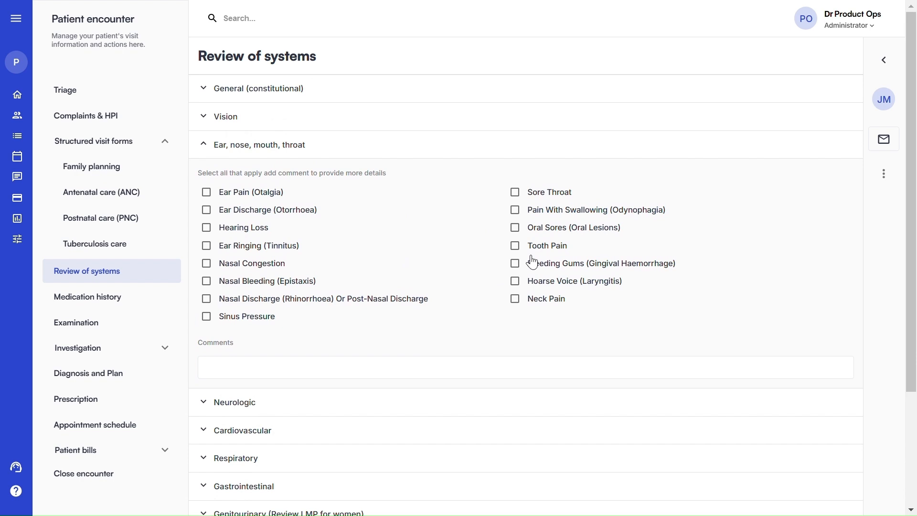
pyautogui.click(516, 246)
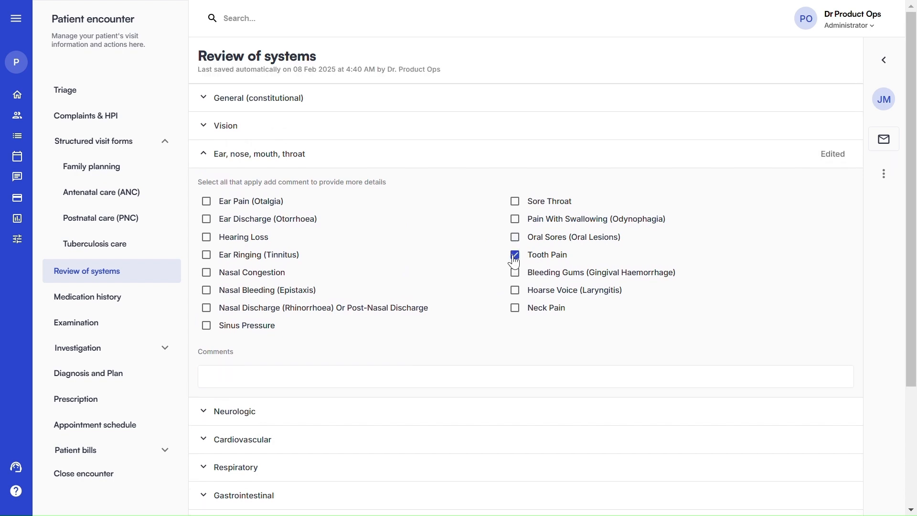
pyautogui.scroll(-3, 390, 324)
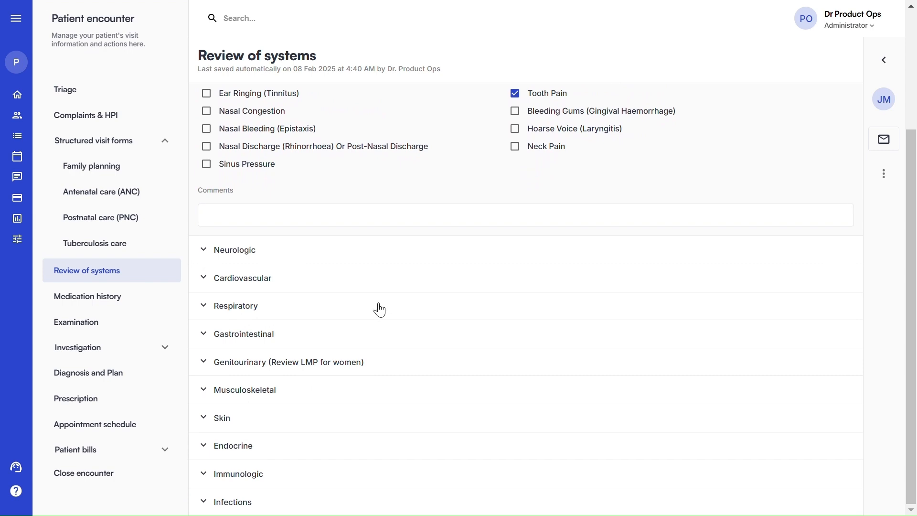
pyautogui.click(104, 301)
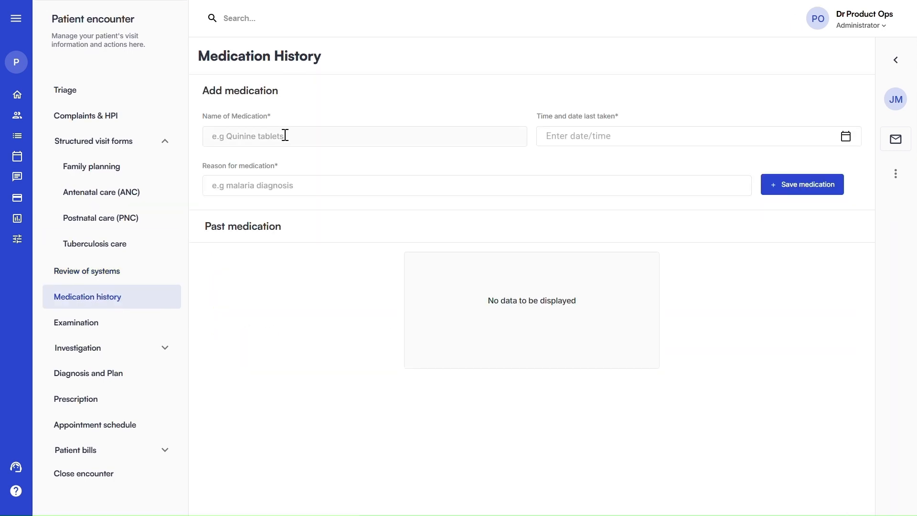
# Leave the past medication history empty and move on to the Examination page
pyautogui.click(249, 137)
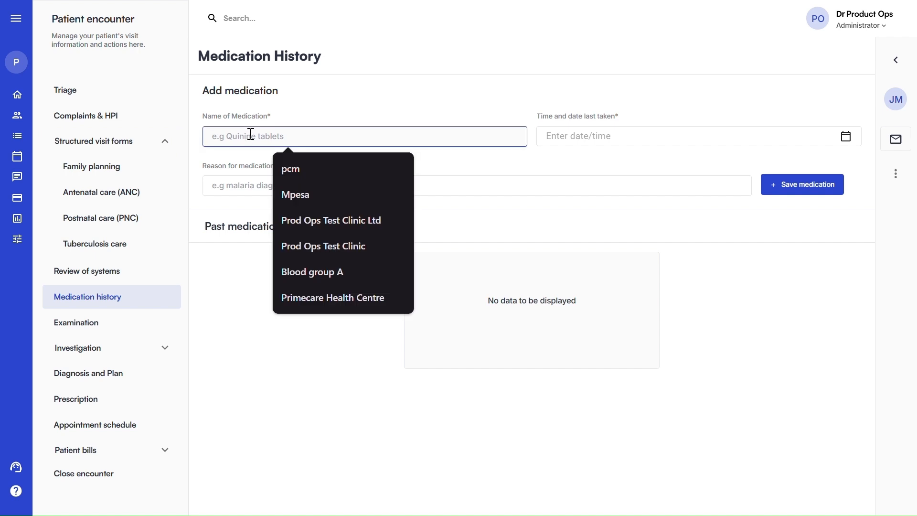
pyautogui.click(227, 318)
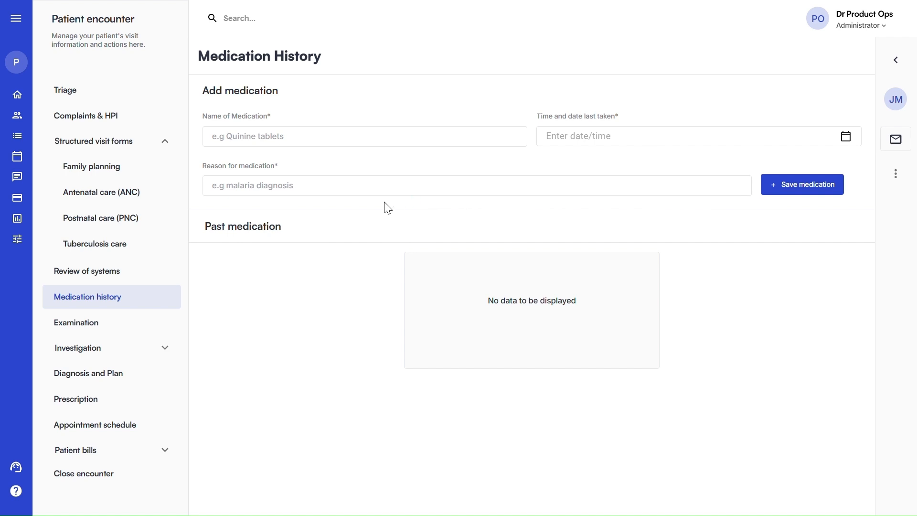
pyautogui.click(139, 327)
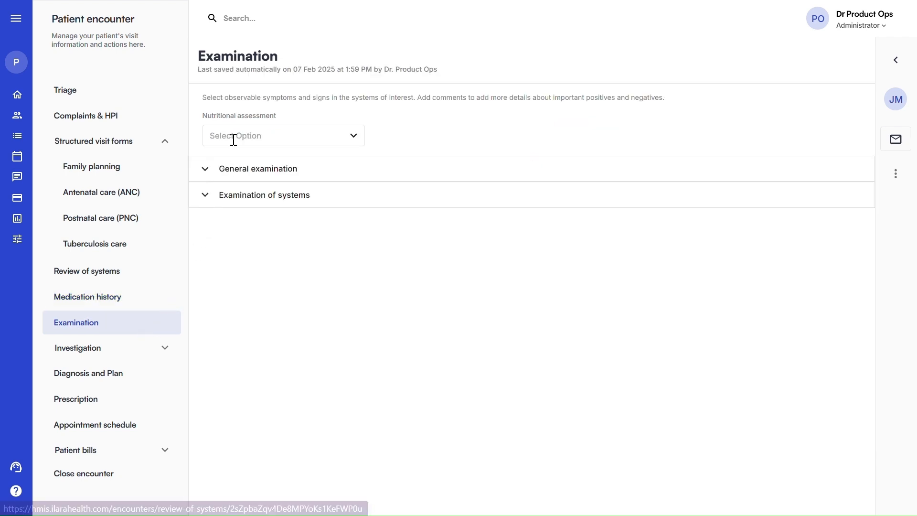
# Record Dental Cavities under the ENT findings, then expand the Investigation options in the sidebar
pyautogui.click(231, 180)
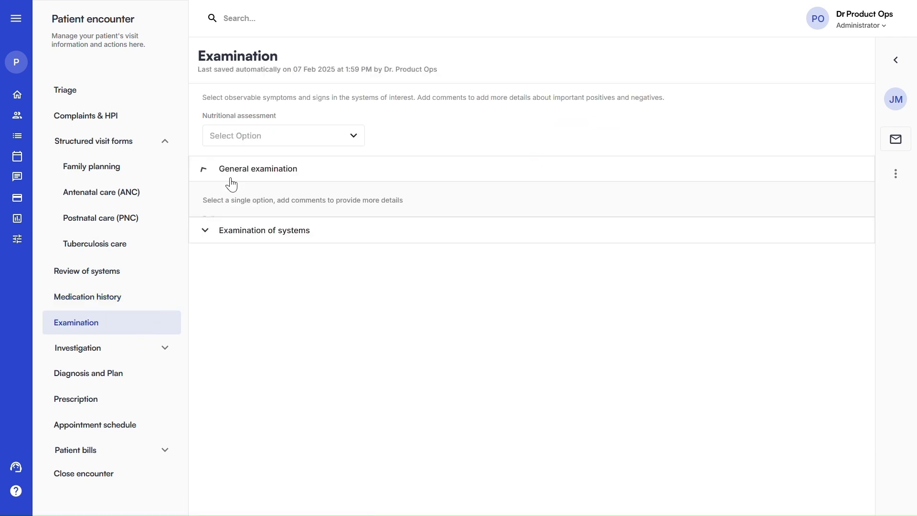
pyautogui.scroll(-2, 280, 229)
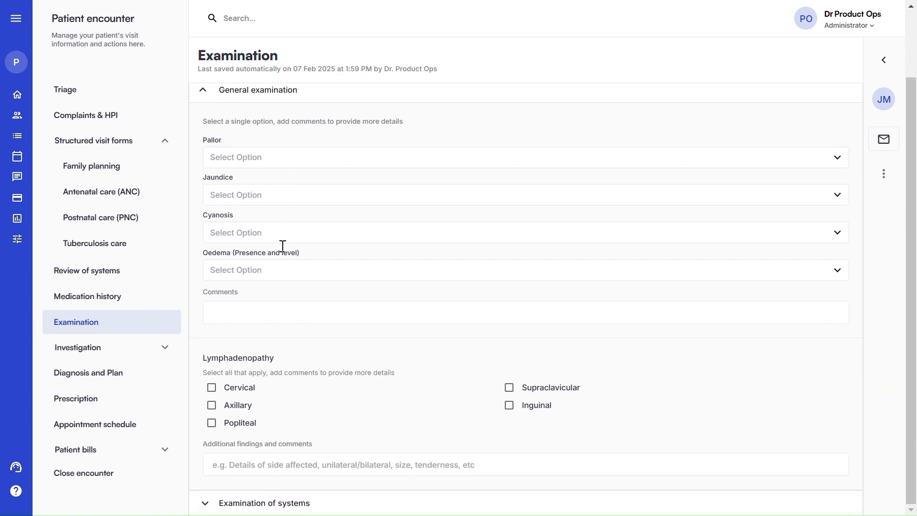
pyautogui.click(282, 508)
pyautogui.scroll(-6, 354, 350)
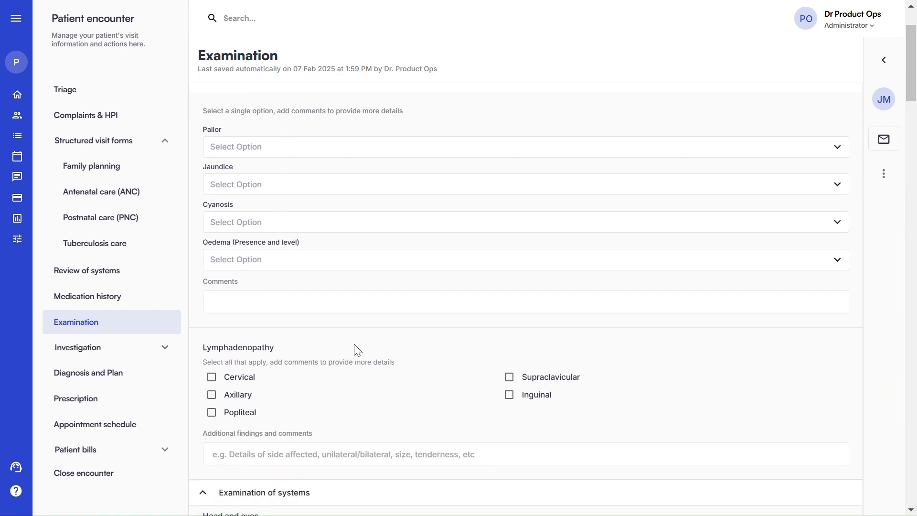
pyautogui.scroll(-4, 361, 351)
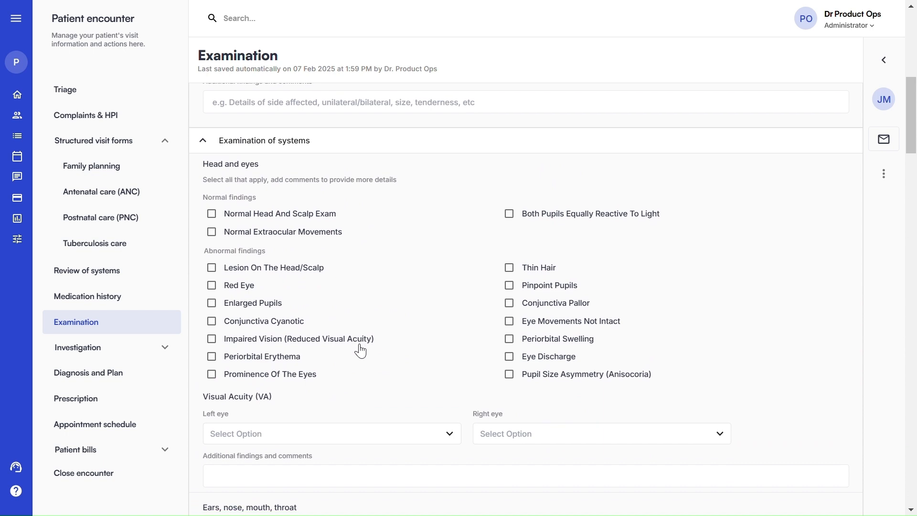
pyautogui.scroll(-3, 361, 351)
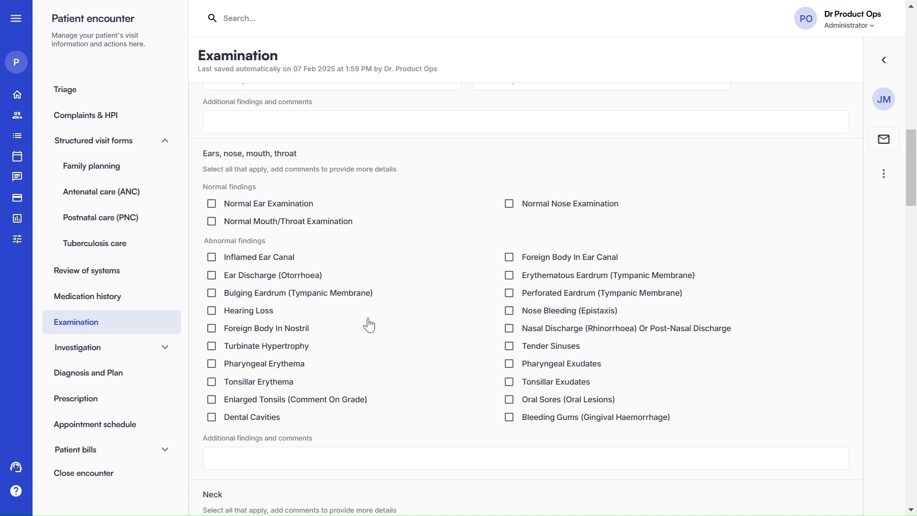
pyautogui.scroll(-2, 369, 324)
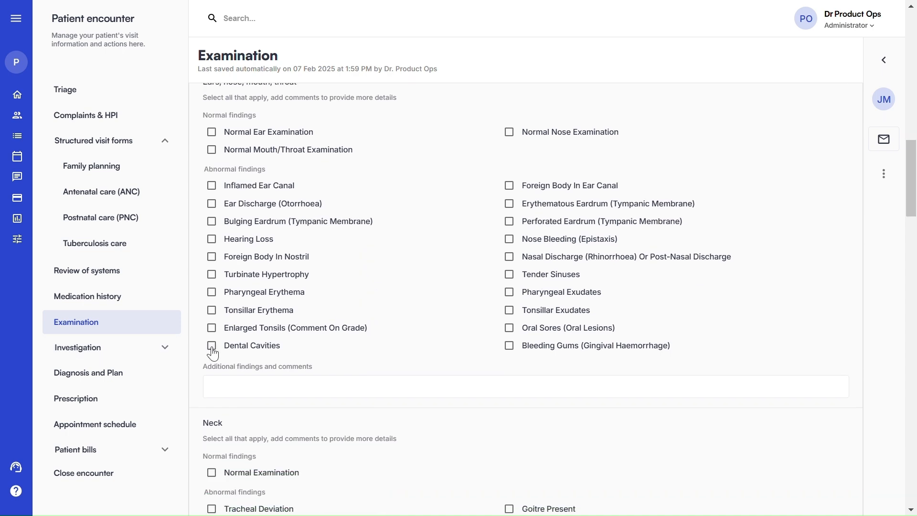
pyautogui.click(212, 352)
pyautogui.scroll(-10, 399, 355)
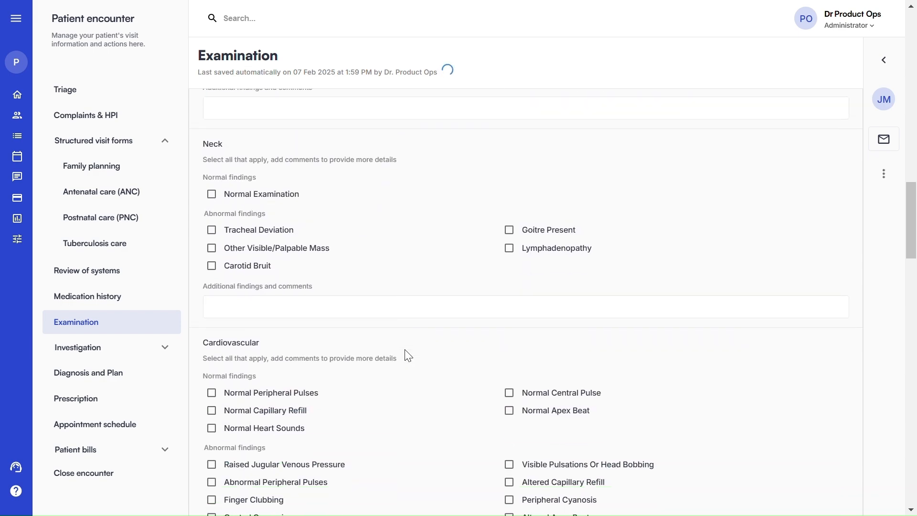
pyautogui.click(135, 358)
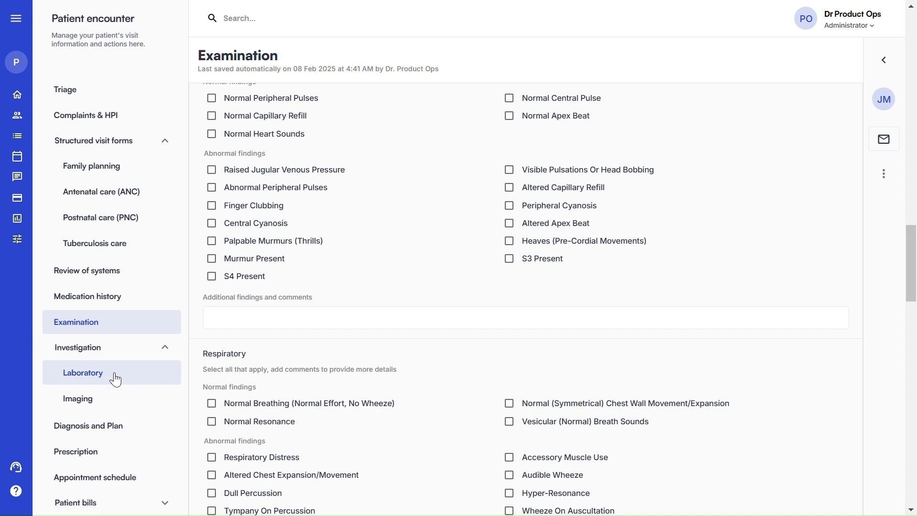
# Attempt a laboratory request, find a diagnosis is required first, and go to Diagnosis and Plan
pyautogui.click(113, 377)
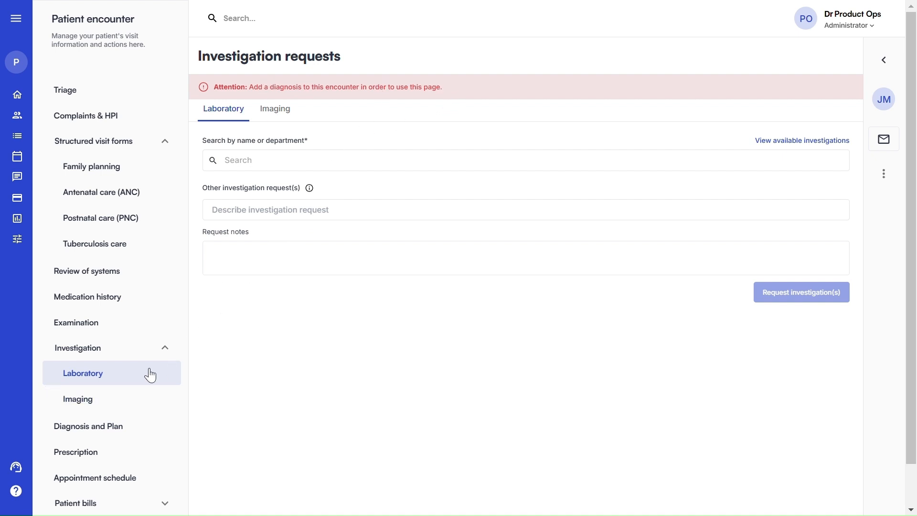
pyautogui.click(106, 432)
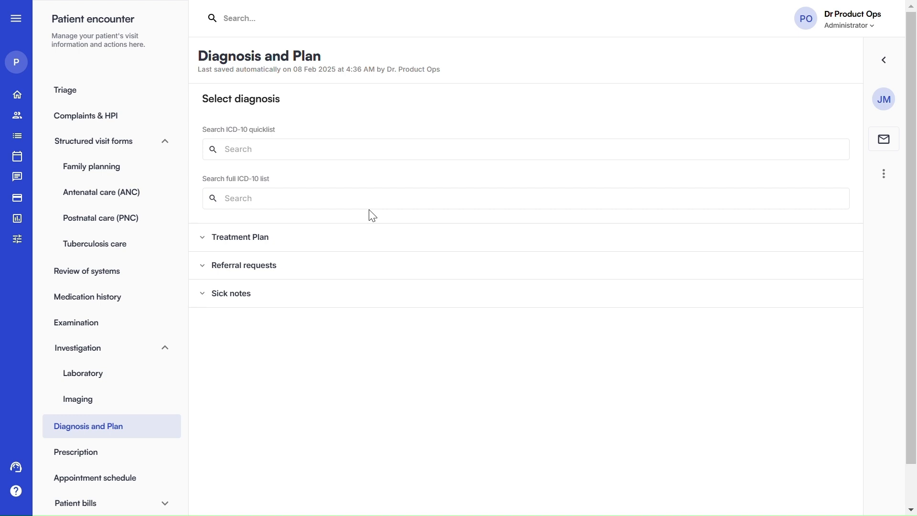
# Search the ICD-10 quicklist for 'malaria' and add B50.9 Plasmodium falciparum malaria, unspecified
pyautogui.click(258, 144)
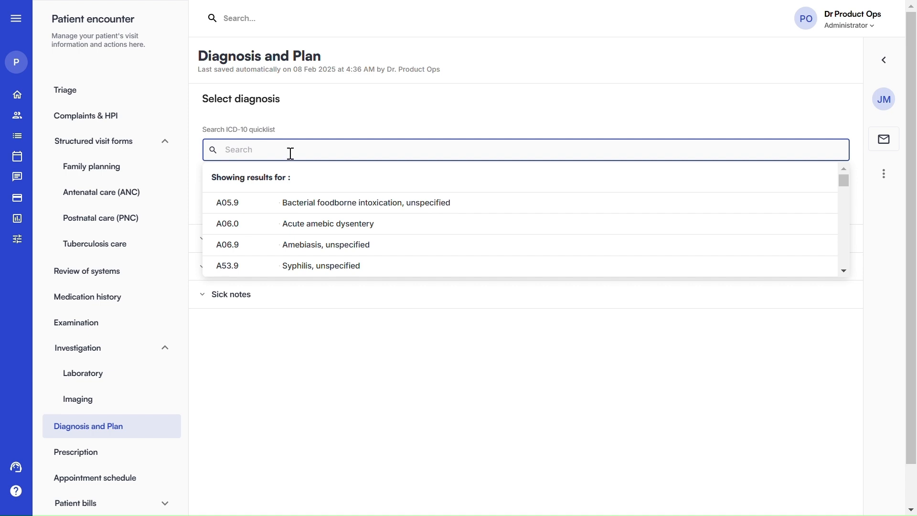
pyautogui.write('malaria')
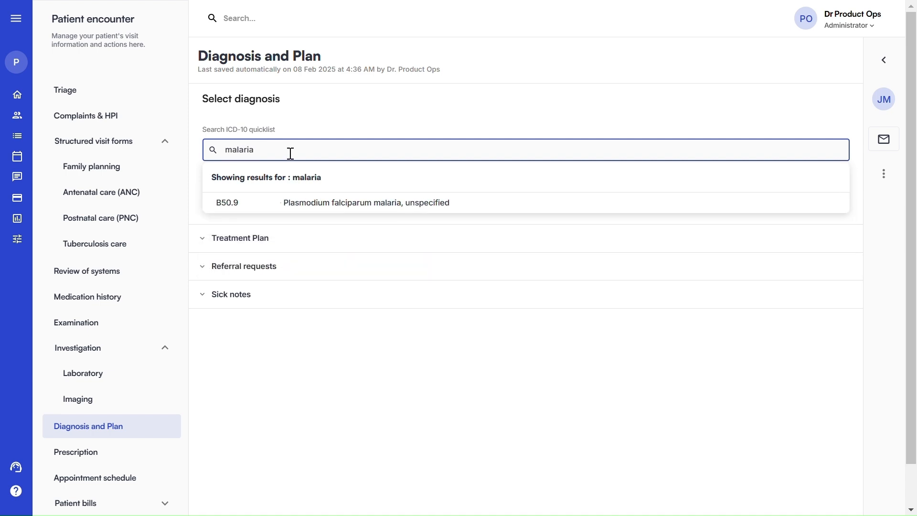
pyautogui.click(332, 204)
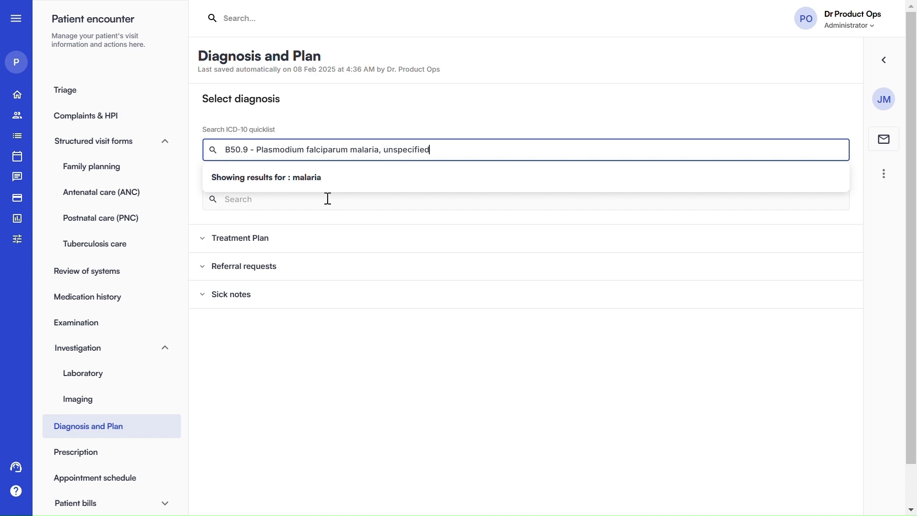
pyautogui.tripleClick(402, 151)
pyautogui.press('BackSpace')
pyautogui.write('malaria')
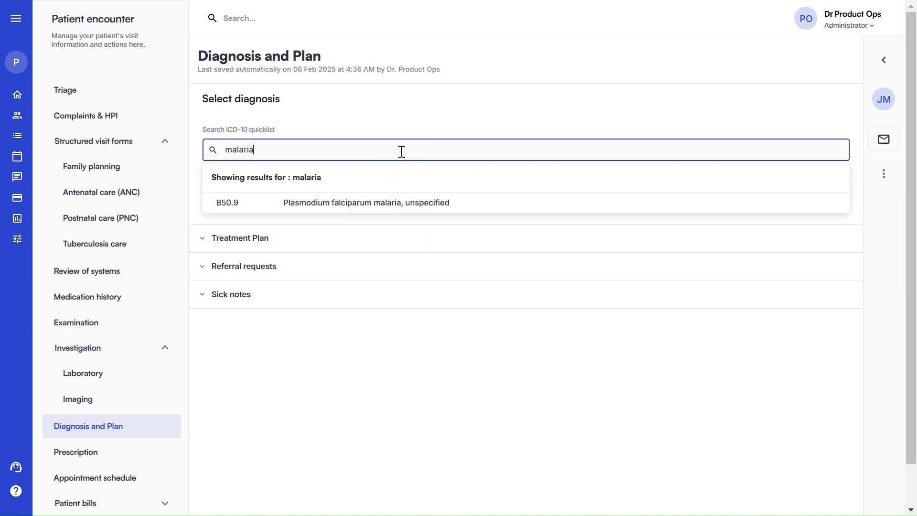
pyautogui.click(281, 207)
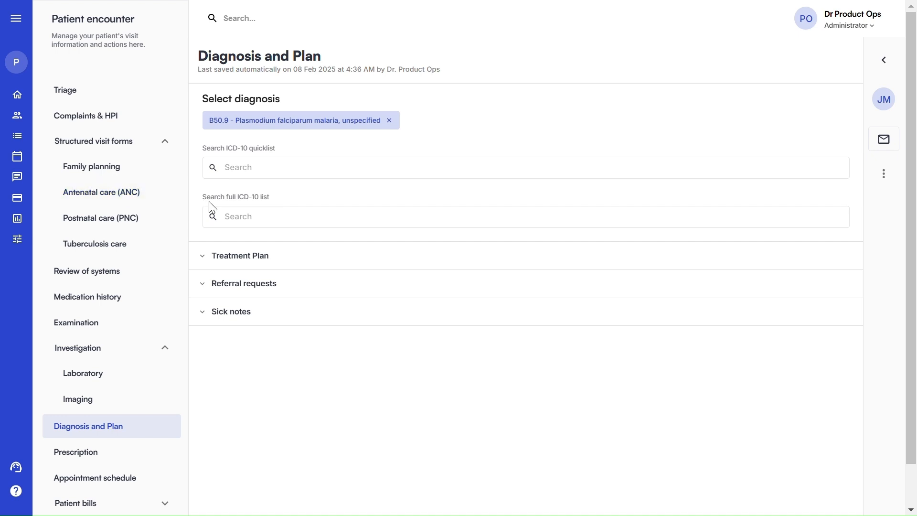
pyautogui.click(234, 166)
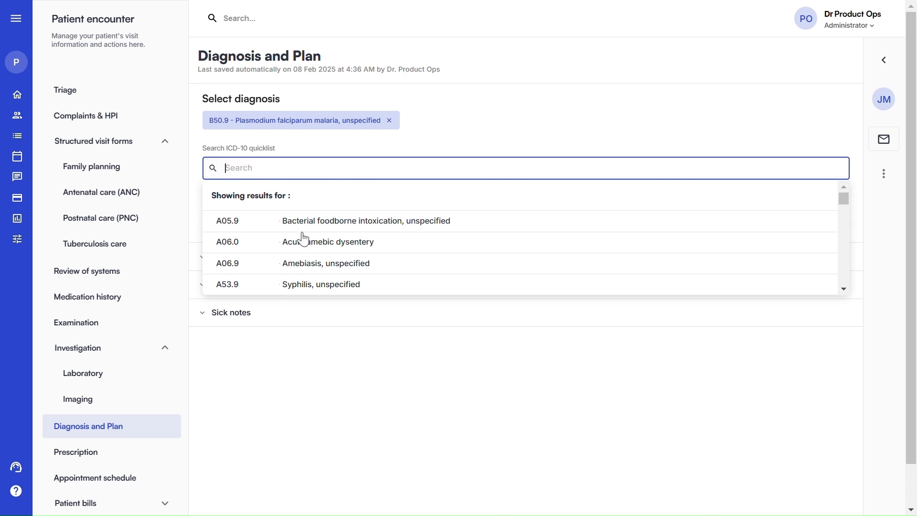
pyautogui.click(315, 149)
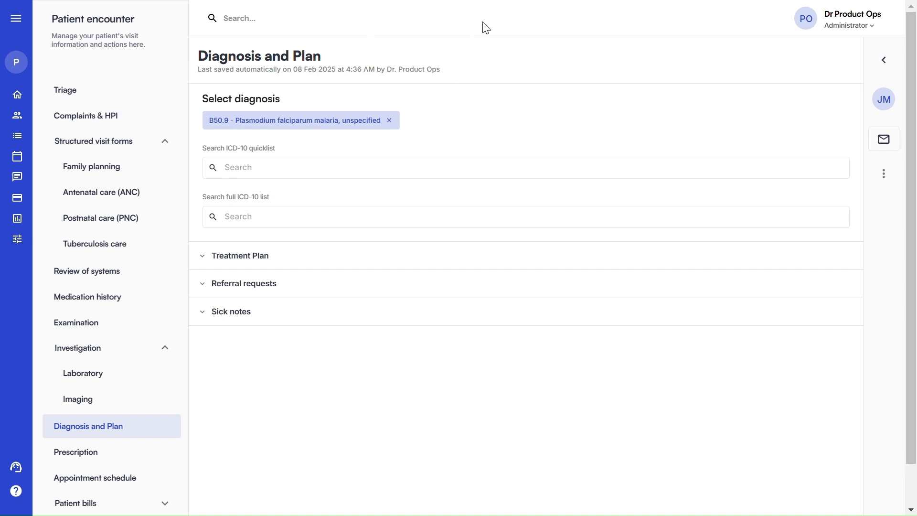
# Google the ICD-10 code for arthritis in a new tab and copy M13.80
pyautogui.click(461, 46)
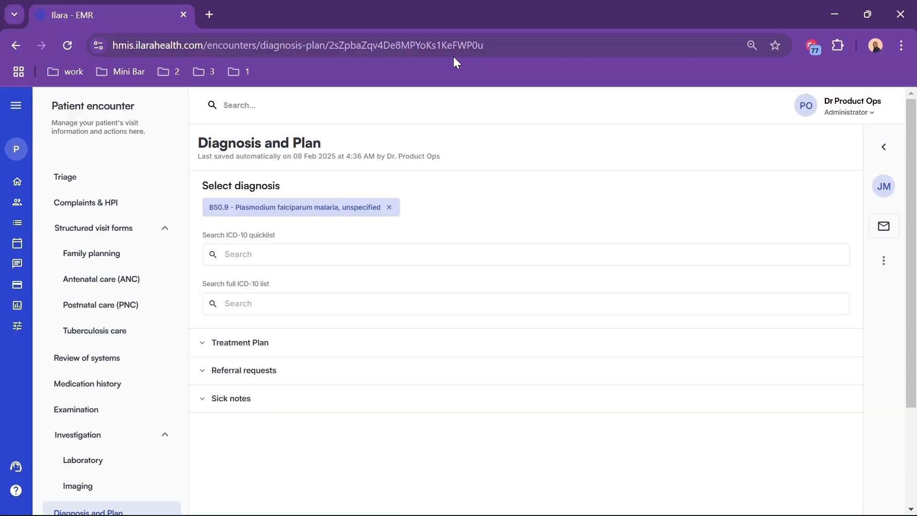
pyautogui.click(209, 14)
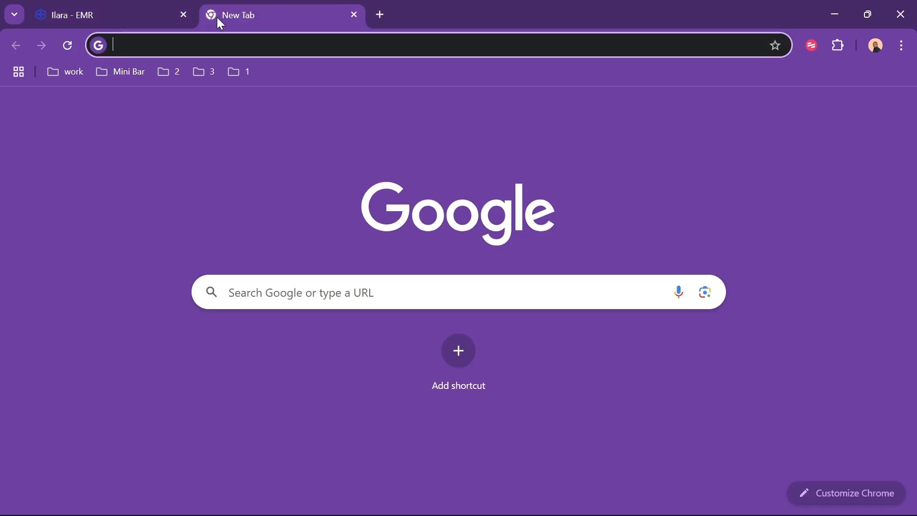
pyautogui.write('icd 10')
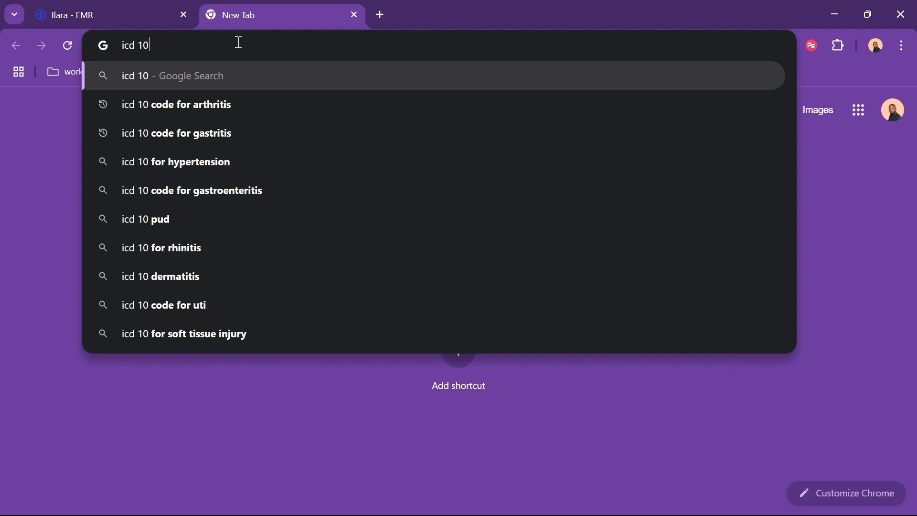
pyautogui.write(' code')
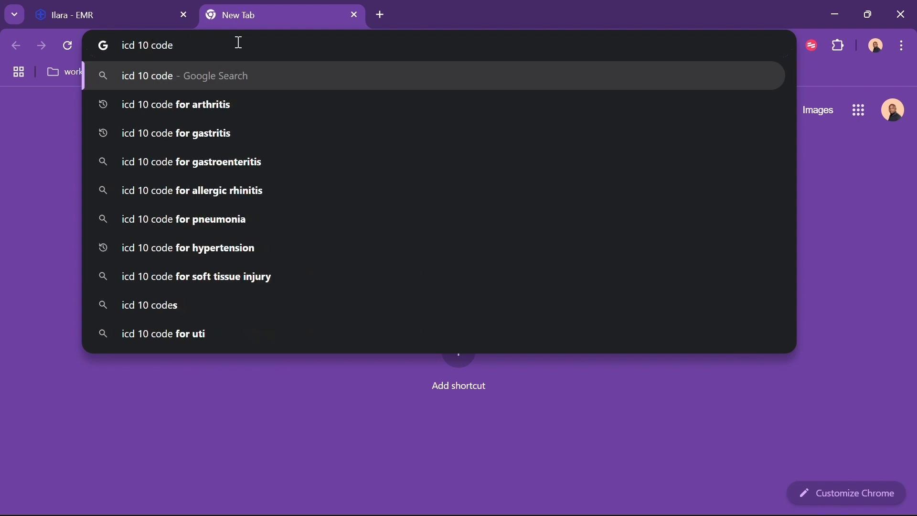
pyautogui.write(' f')
pyautogui.click(205, 112)
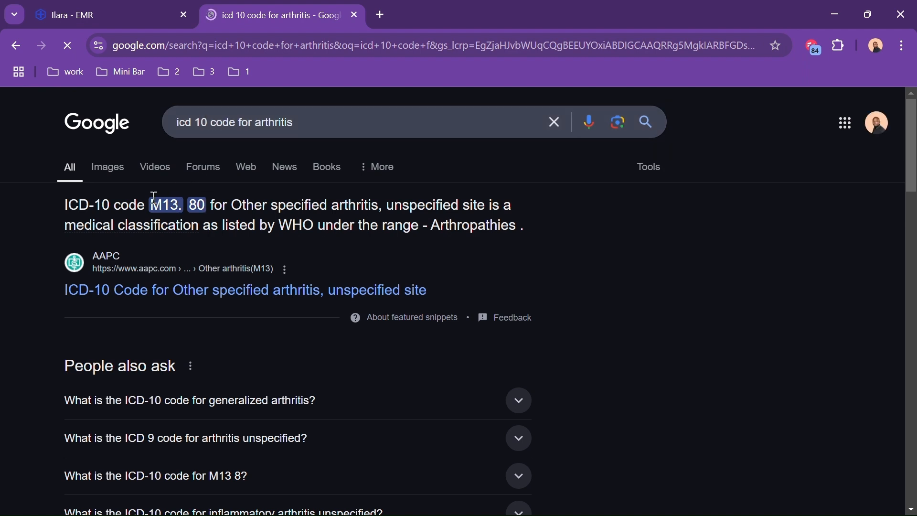
pyautogui.moveTo(150, 208); pyautogui.dragTo(206, 205)
pyautogui.hotkey('ctrl', 'c')
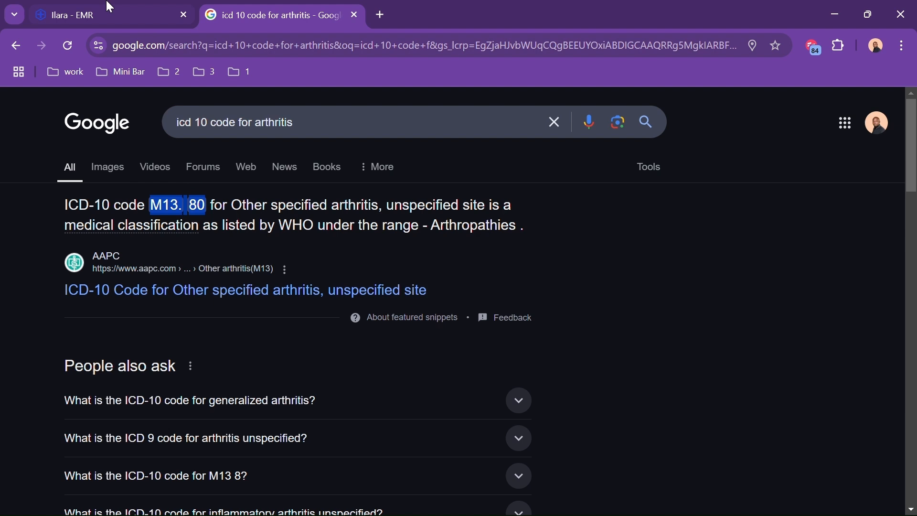
# Paste M13.80 into the full ICD-10 search and add Other specified arthritis, unspecified site
pyautogui.click(109, 15)
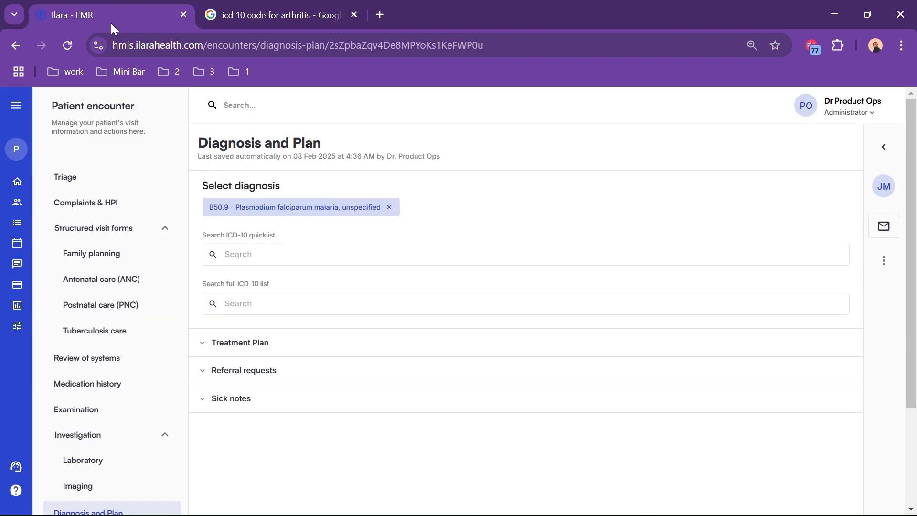
pyautogui.click(231, 305)
pyautogui.hotkey('ctrl', 'v')
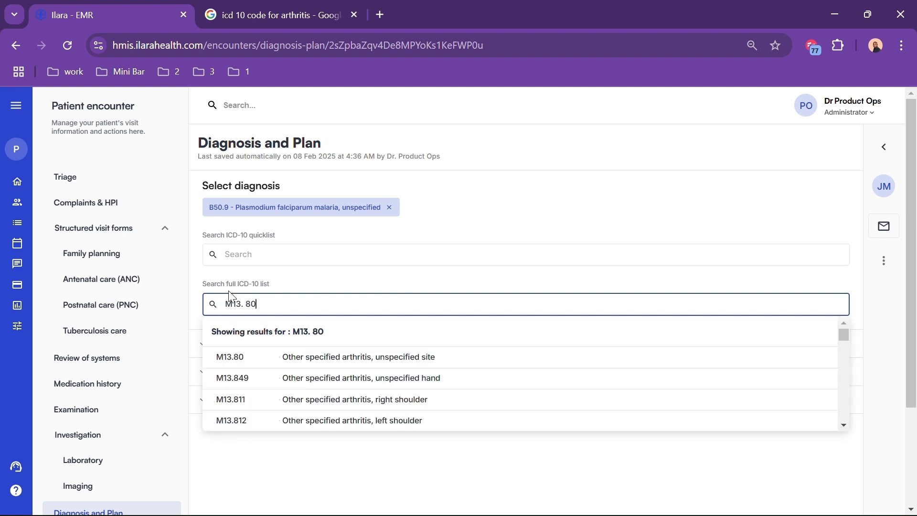
pyautogui.click(266, 367)
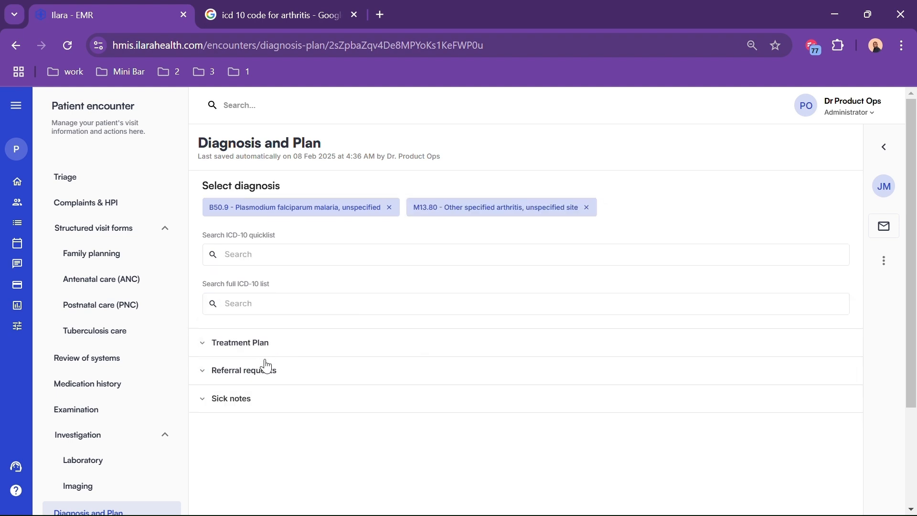
pyautogui.click(901, 46)
pyautogui.click(896, 370)
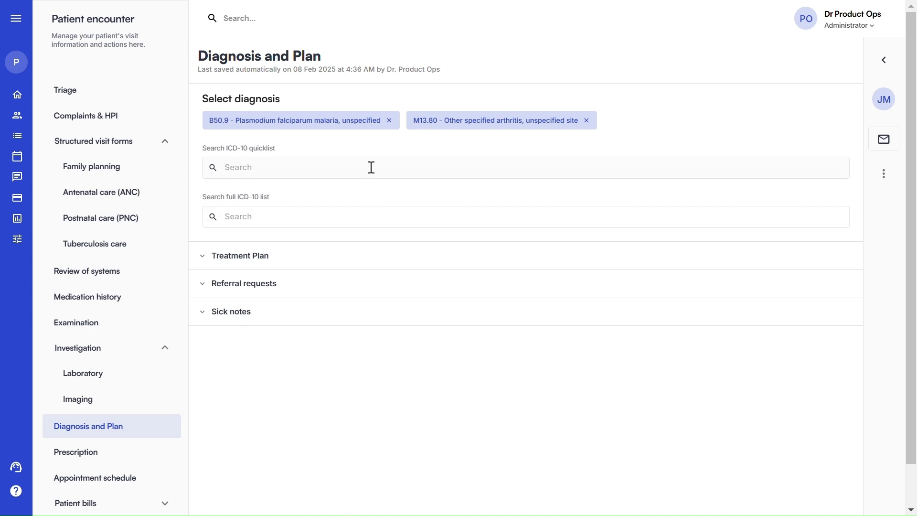
# Search the laboratory tests for 'hae' and add Haemogram to the request
pyautogui.click(120, 378)
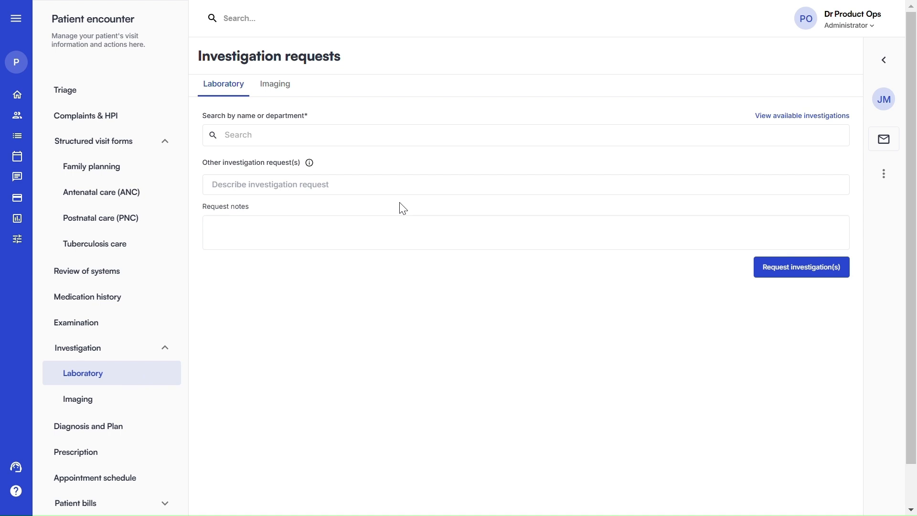
pyautogui.click(232, 132)
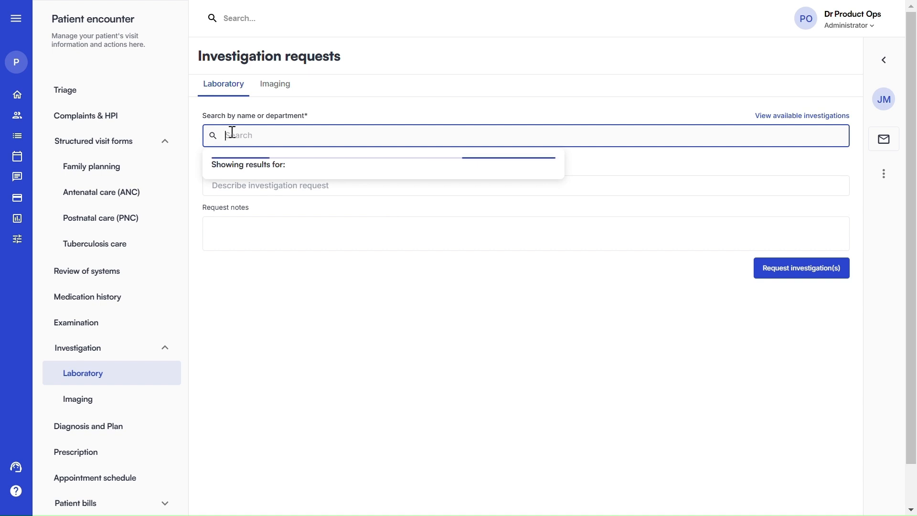
pyautogui.scroll(-10, 277, 211)
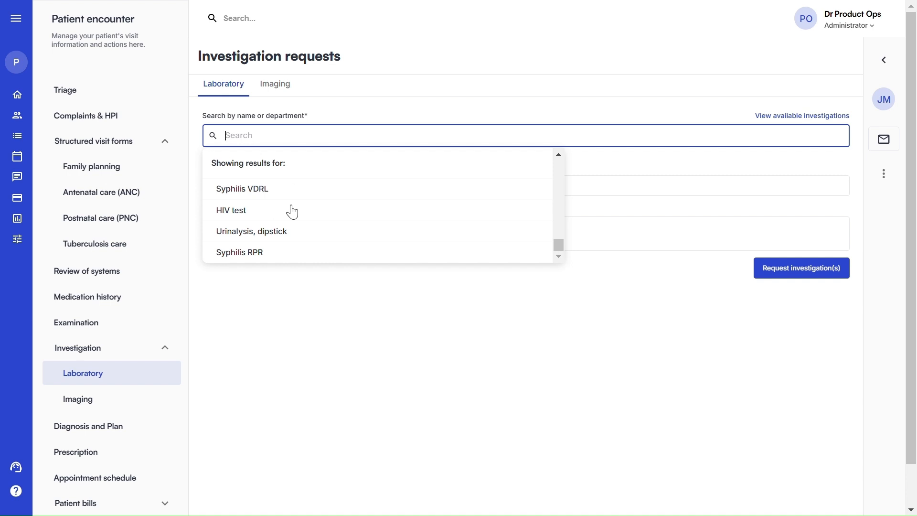
pyautogui.write('h')
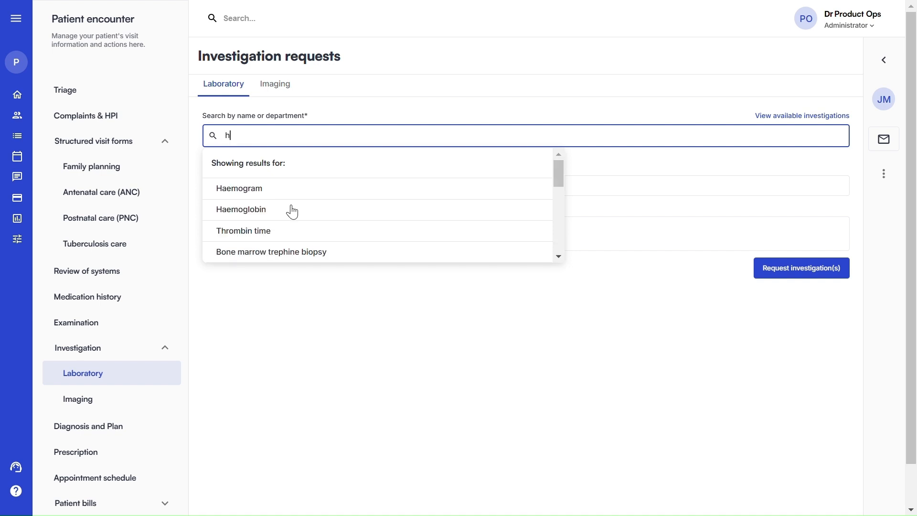
pyautogui.write('am')
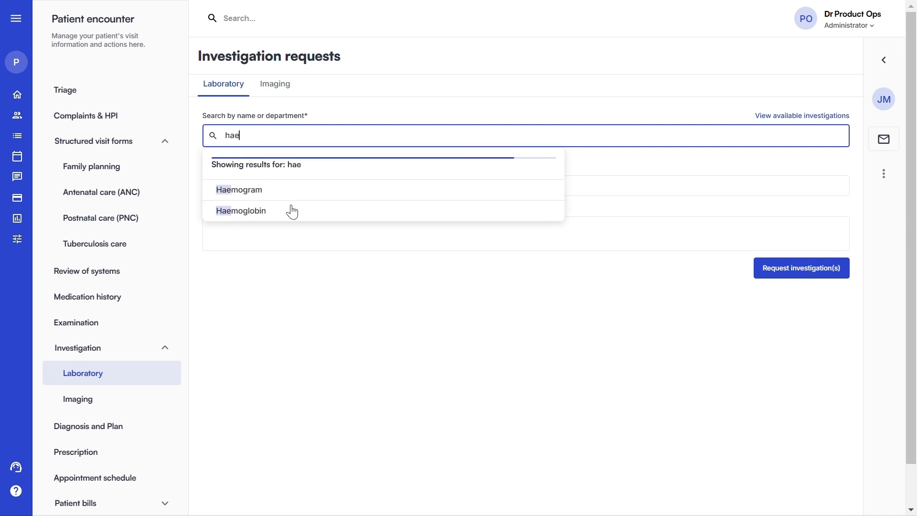
pyautogui.press('BackSpace')
pyautogui.write('e')
pyautogui.click(266, 191)
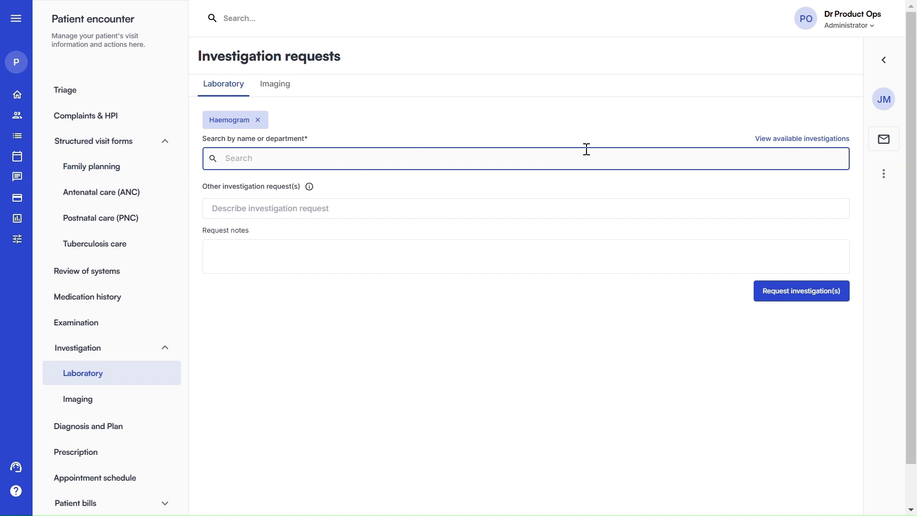
# Request Malaria antigen from the Haematology department's available investigations
pyautogui.click(772, 139)
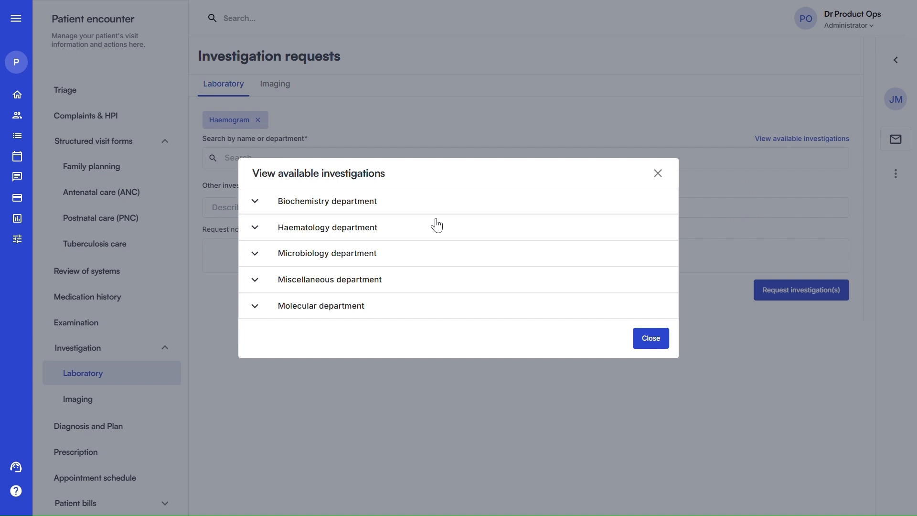
pyautogui.click(309, 230)
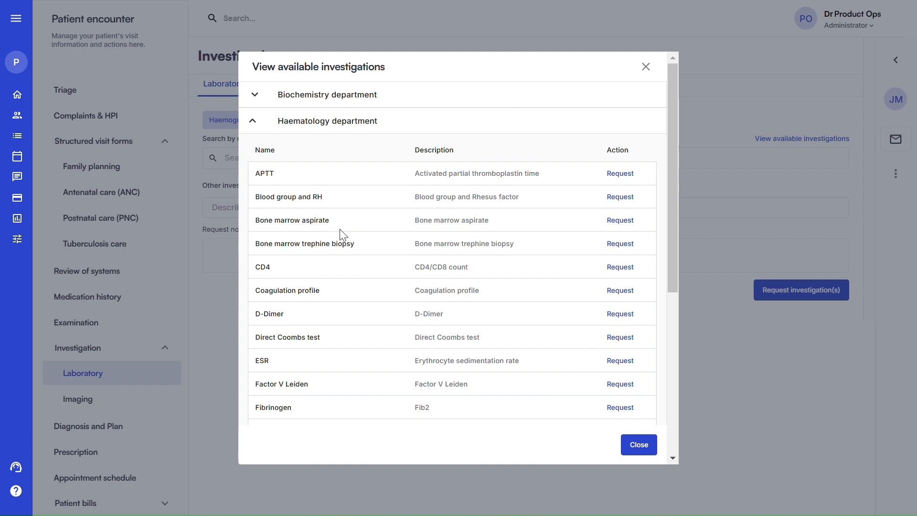
pyautogui.scroll(-8, 344, 234)
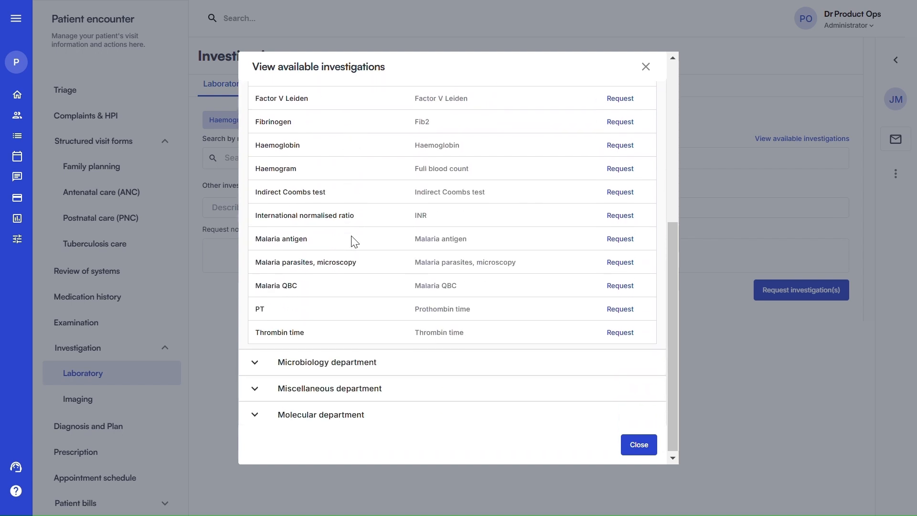
pyautogui.scroll(3, 355, 242)
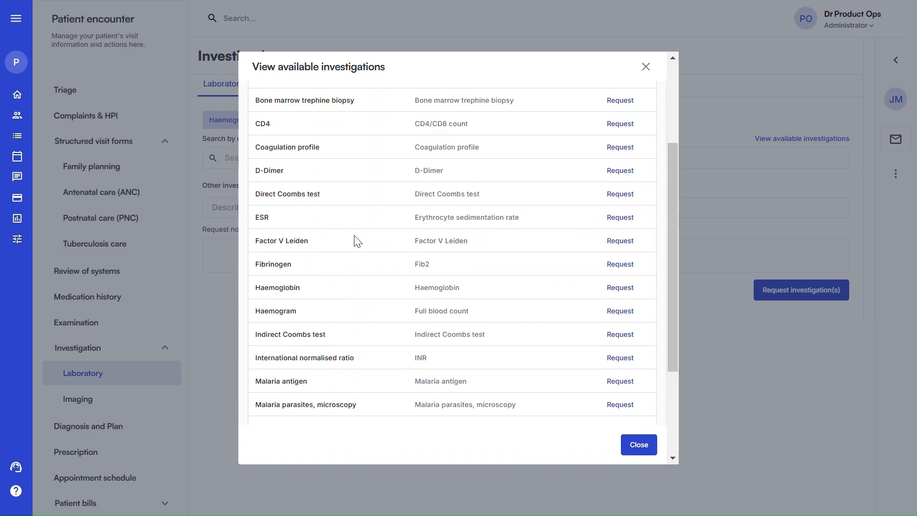
pyautogui.click(627, 385)
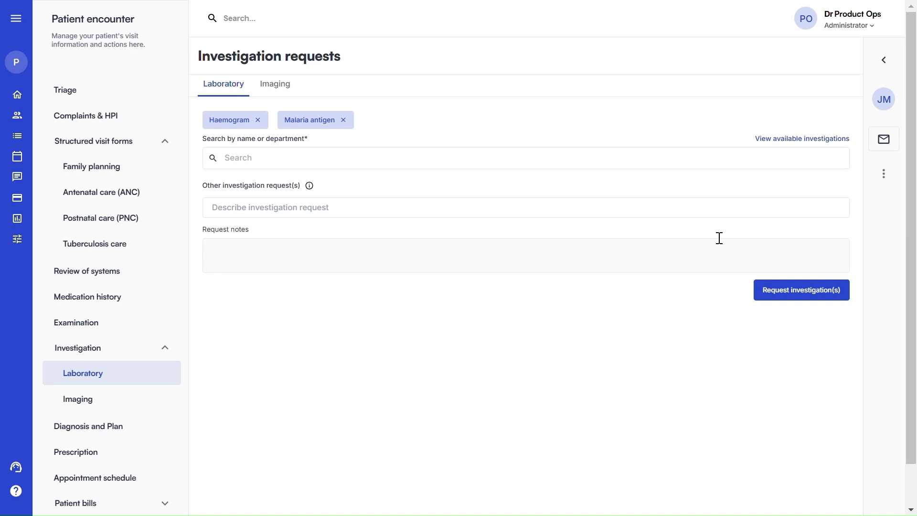
# Browse the Biochemistry and Microbiology test lists, then begin an additional investigation request
pyautogui.click(775, 139)
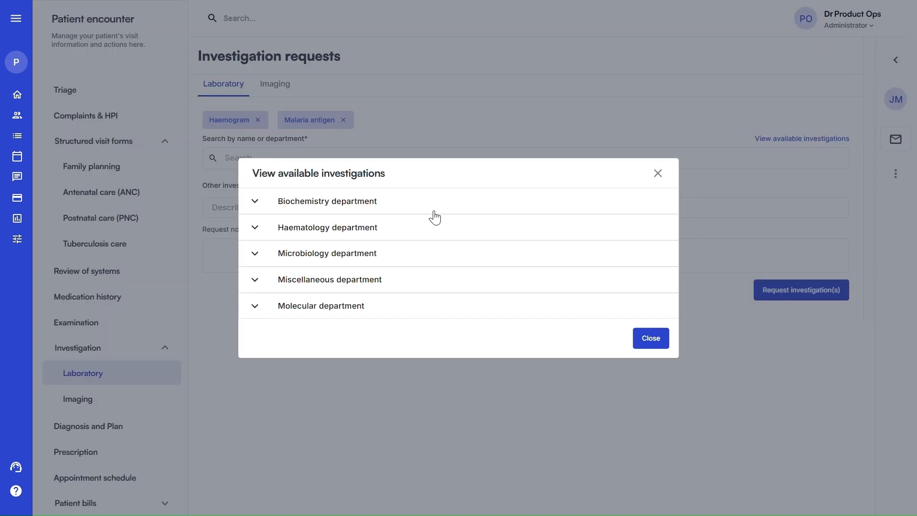
pyautogui.click(342, 205)
pyautogui.scroll(-1, 345, 208)
pyautogui.scroll(-3, 354, 208)
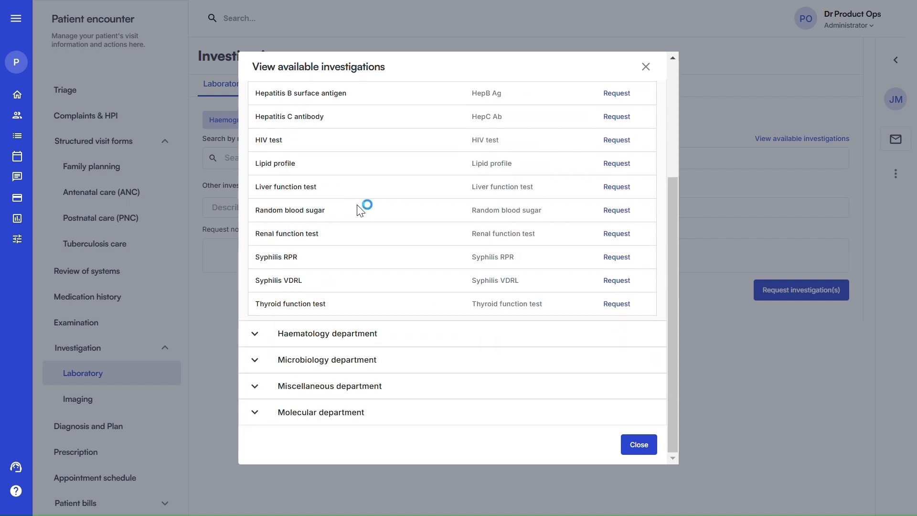
pyautogui.click(369, 357)
pyautogui.scroll(-4, 365, 348)
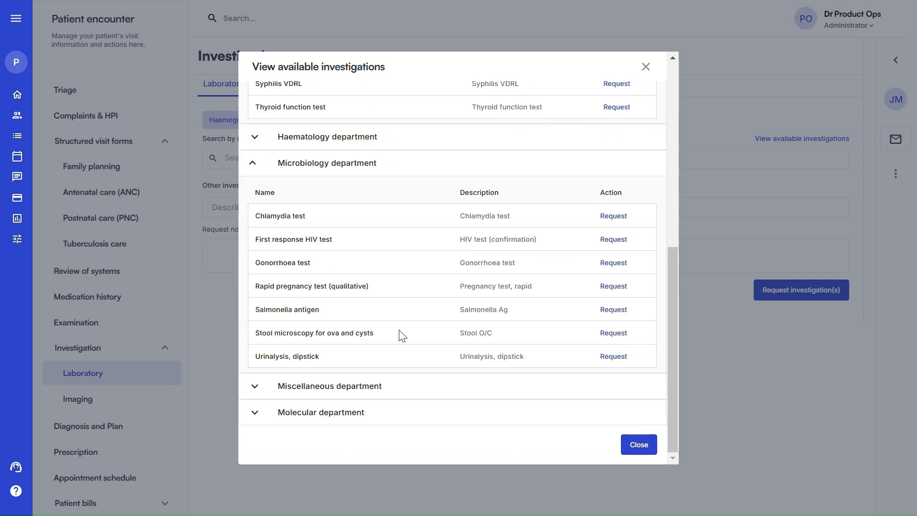
pyautogui.click(645, 66)
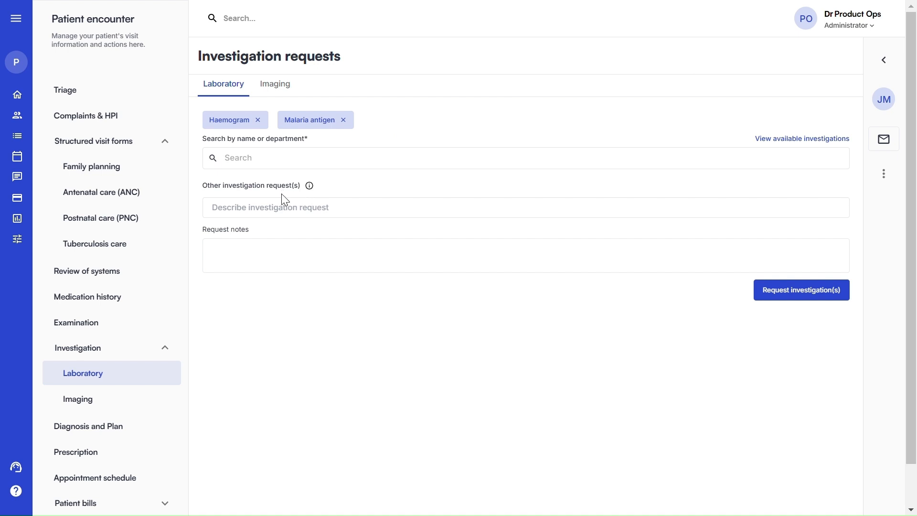
pyautogui.click(236, 207)
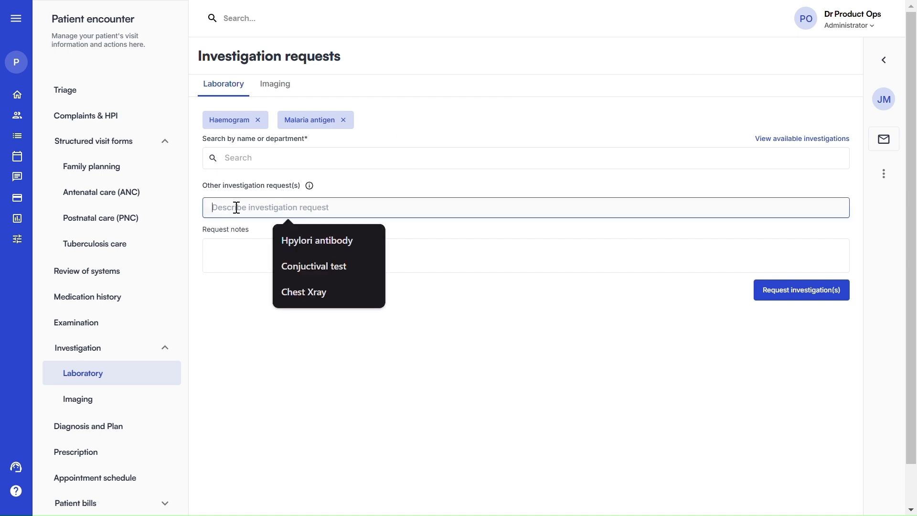
# Add Hpylori antibody as another investigation, submit the lab request, and expand it
pyautogui.click(303, 238)
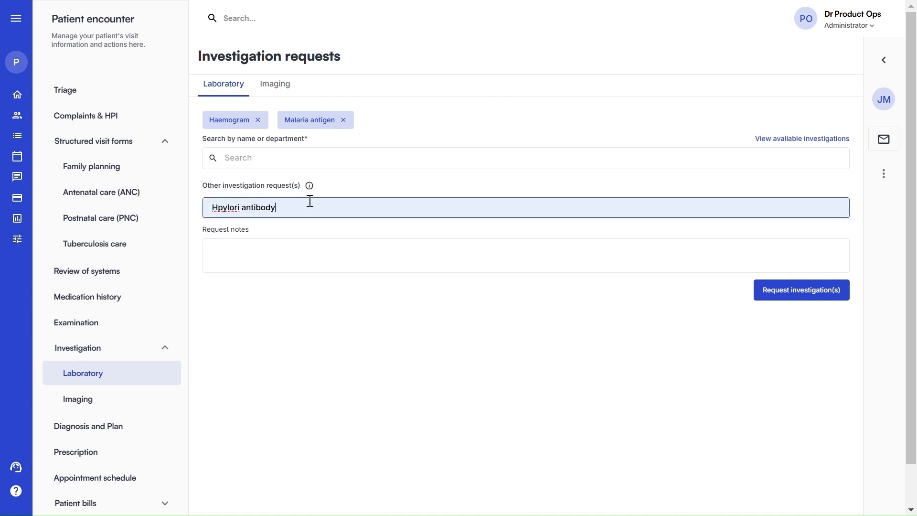
pyautogui.click(243, 244)
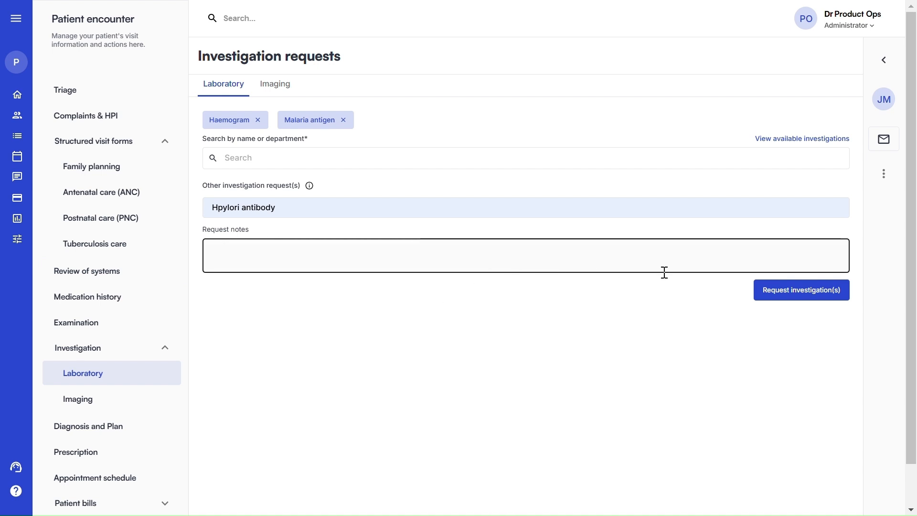
pyautogui.click(798, 299)
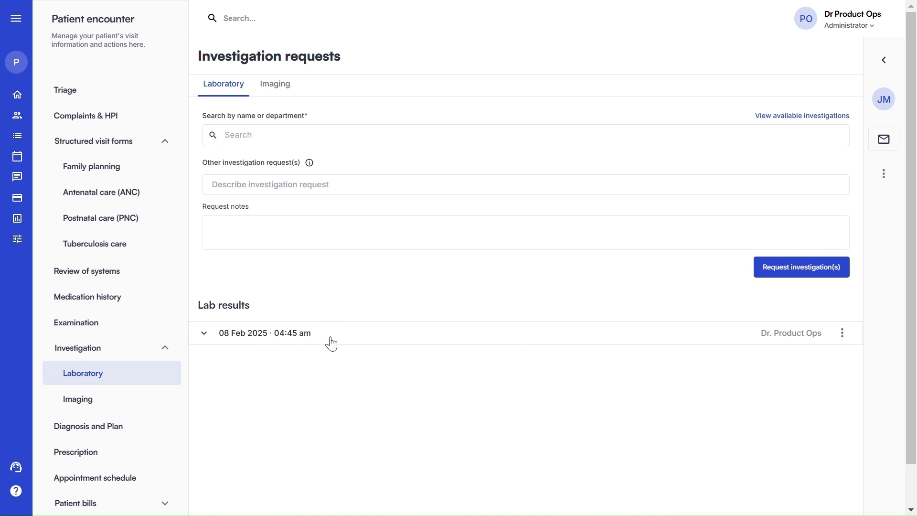
pyautogui.click(298, 339)
# Post Malaria antigen result '+' with interpretation 'MPS Seen', then expand Haemogram's parameters
pyautogui.scroll(-1, 358, 315)
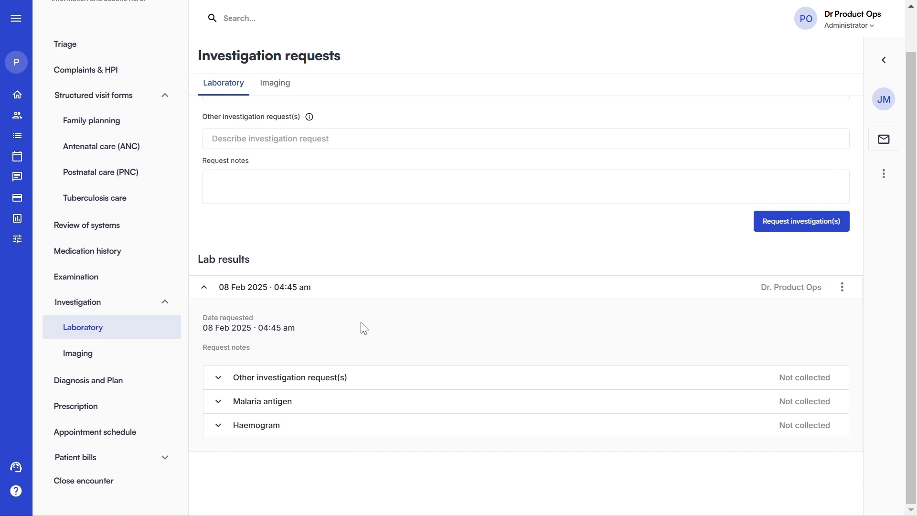
pyautogui.click(284, 404)
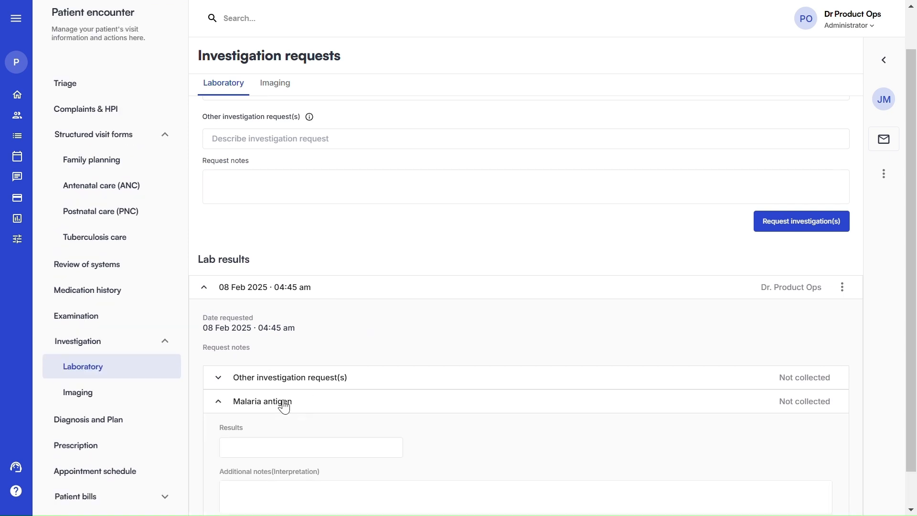
pyautogui.scroll(-2, 315, 396)
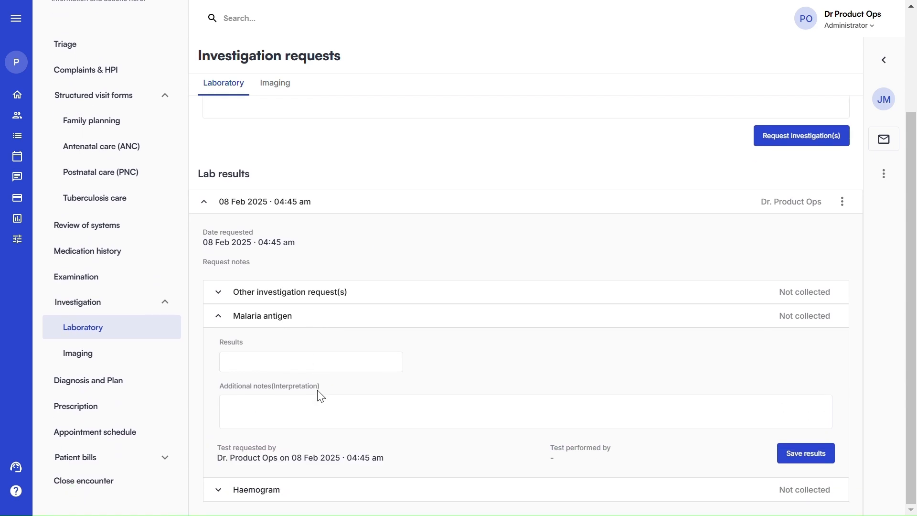
pyautogui.click(237, 358)
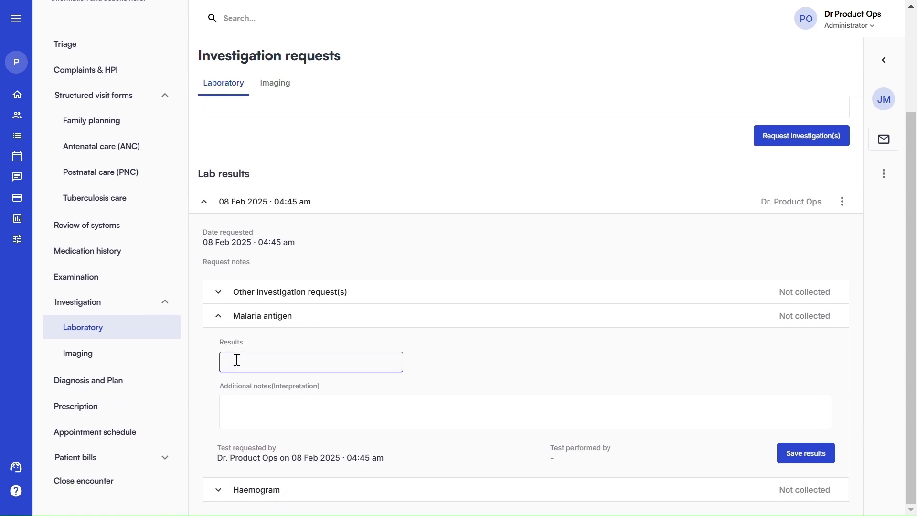
pyautogui.click(246, 409)
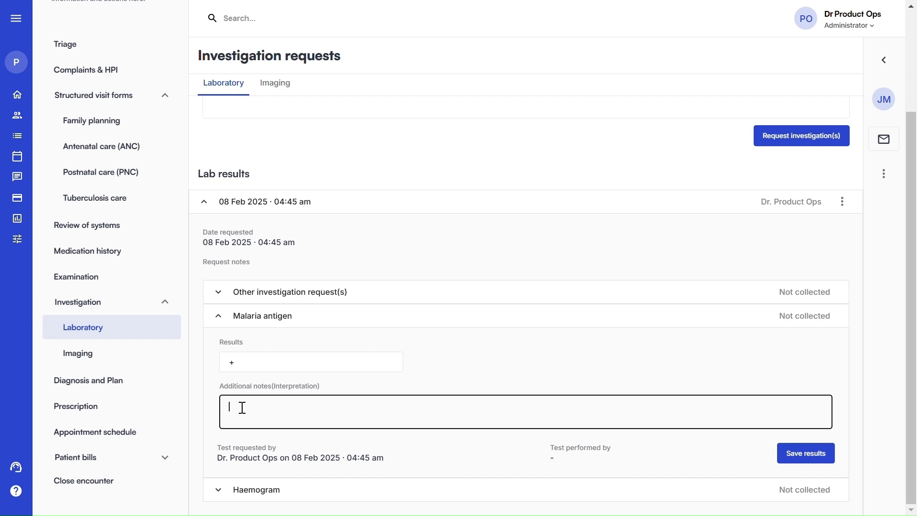
pyautogui.write('MPS Seen')
pyautogui.click(796, 452)
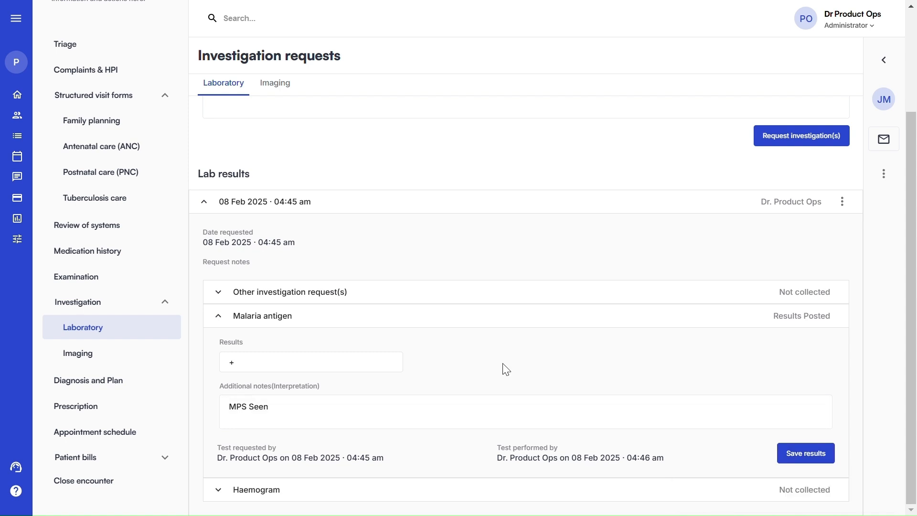
pyautogui.click(383, 487)
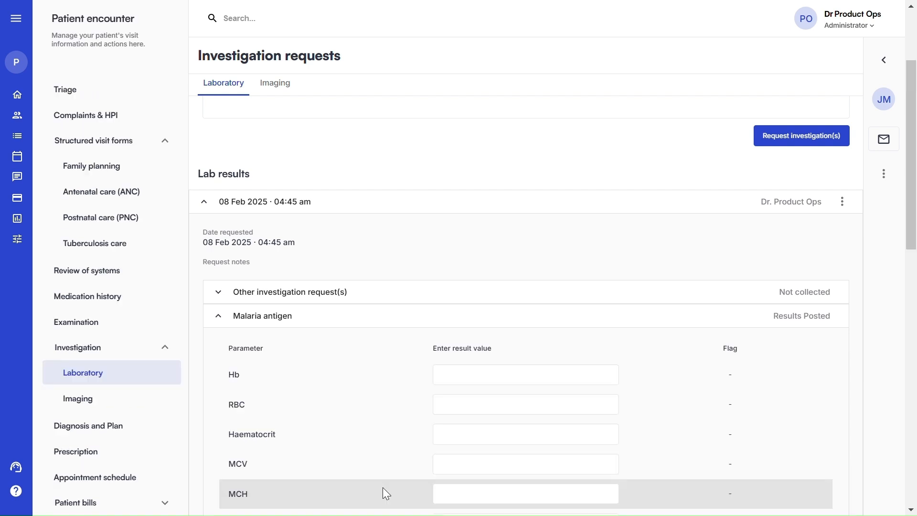
pyautogui.scroll(-5, 445, 385)
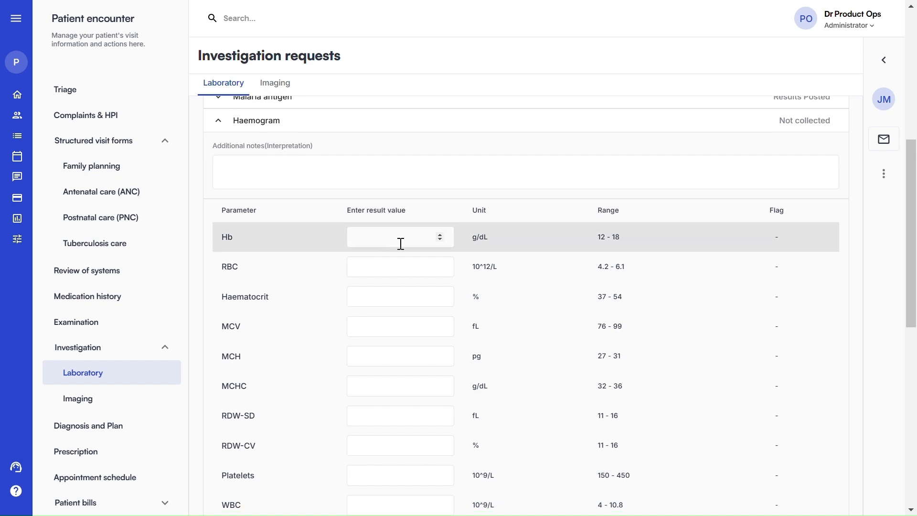
pyautogui.scroll(-9, 400, 246)
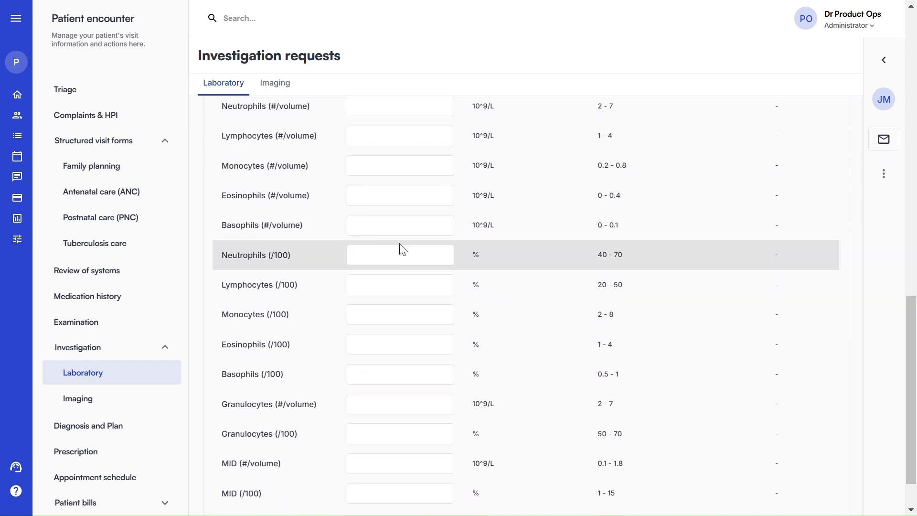
pyautogui.scroll(-2, 403, 249)
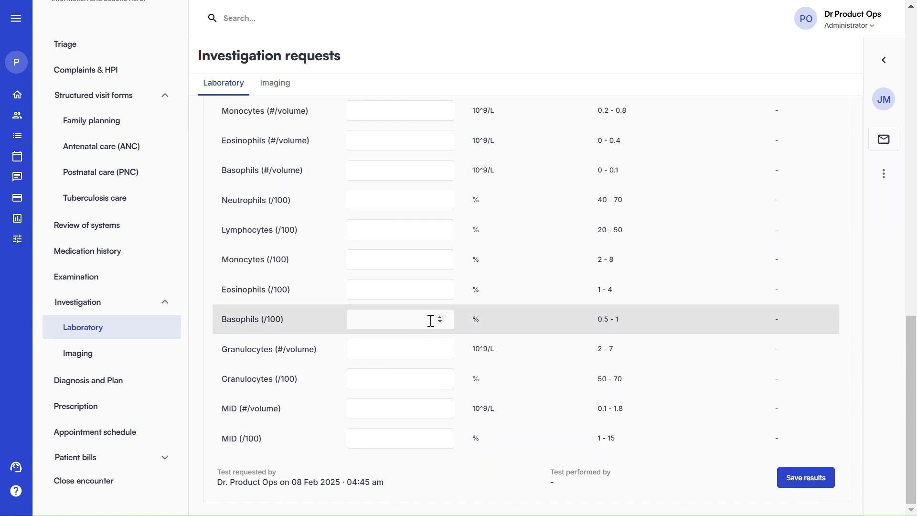
pyautogui.scroll(10, 440, 321)
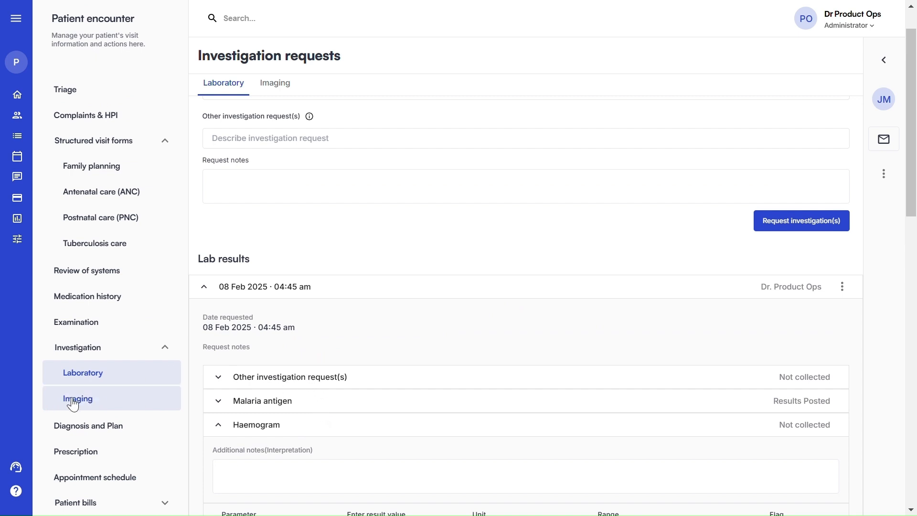
# Switch to Imaging requests and look through the imaging investigation search
pyautogui.click(99, 403)
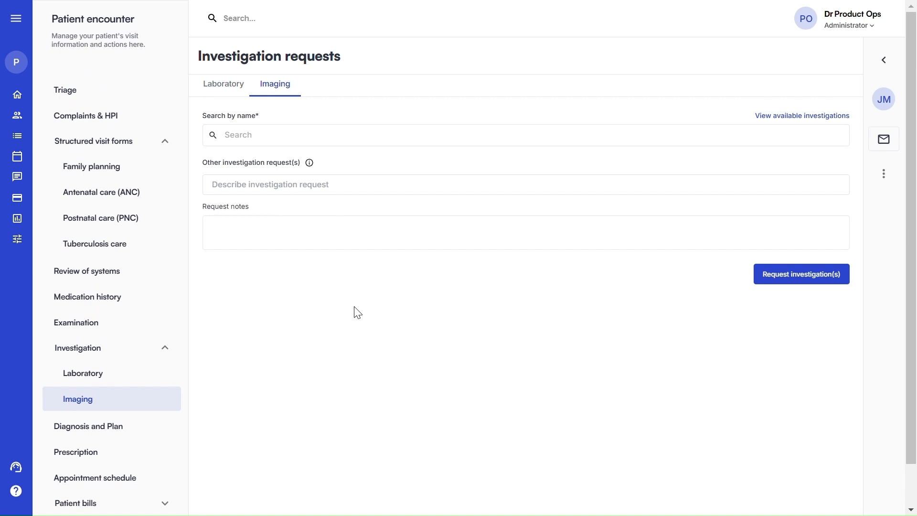
pyautogui.click(243, 138)
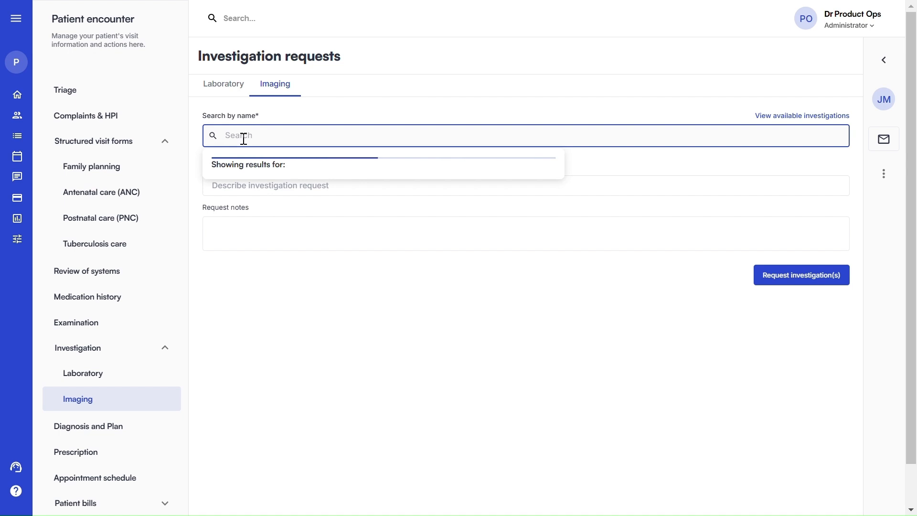
pyautogui.scroll(-5, 280, 210)
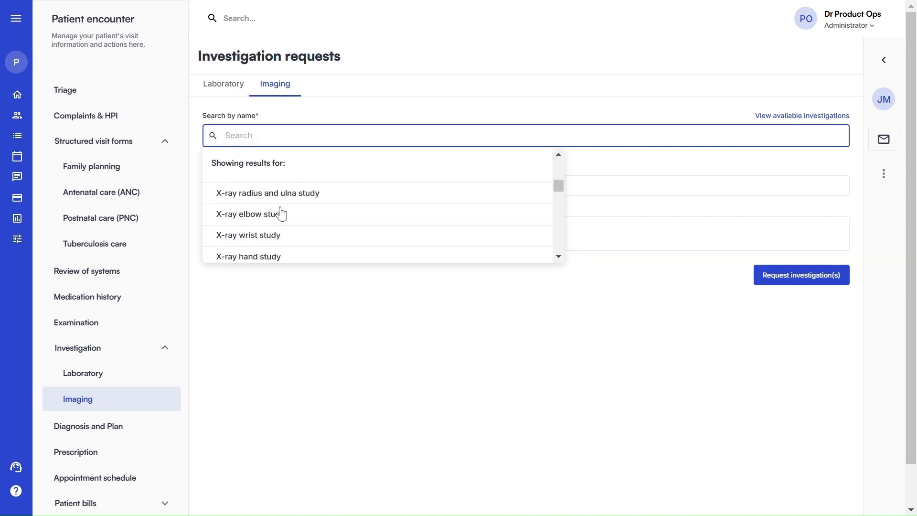
pyautogui.scroll(-15, 281, 213)
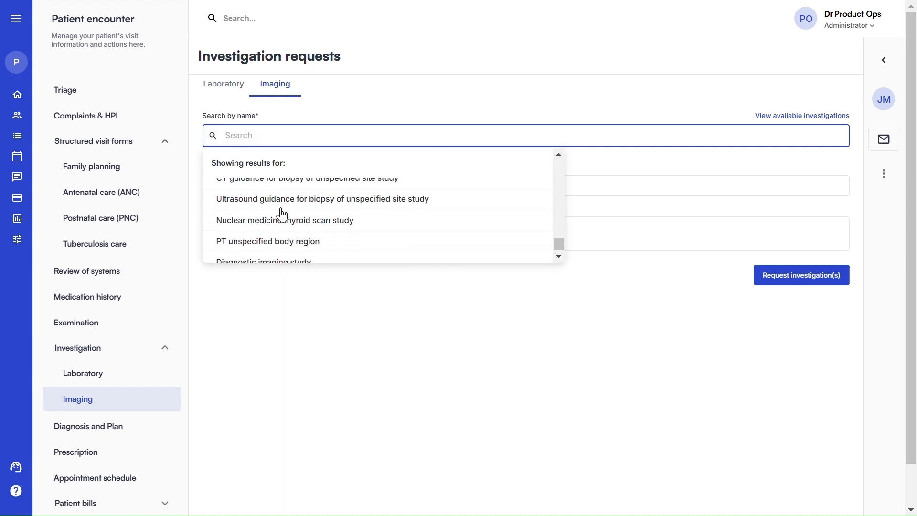
pyautogui.scroll(20, 281, 214)
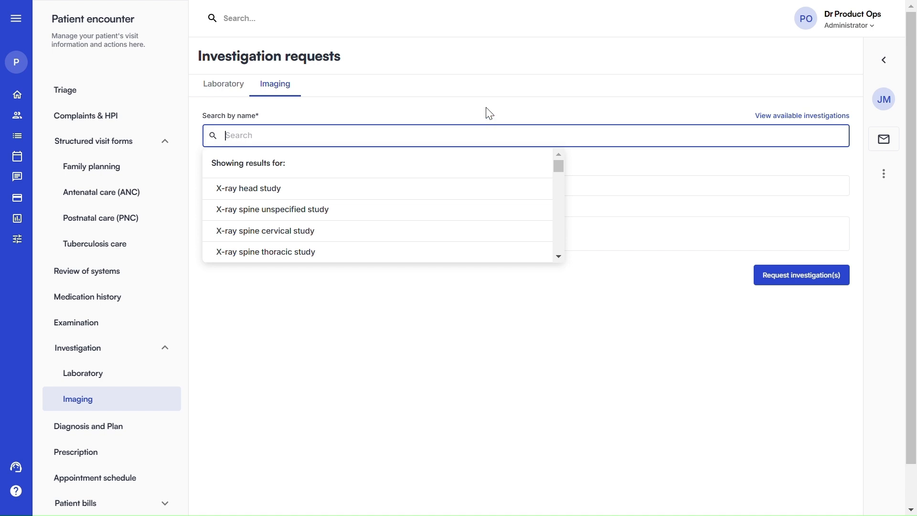
pyautogui.click(496, 115)
# Request Ultrasound of abdomen study from the Ultrasonography department and submit it
pyautogui.click(820, 117)
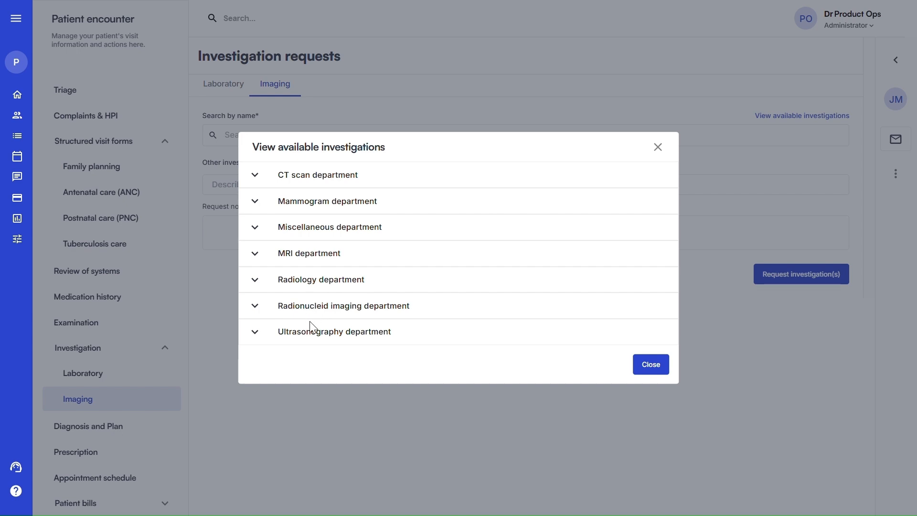
pyautogui.click(311, 339)
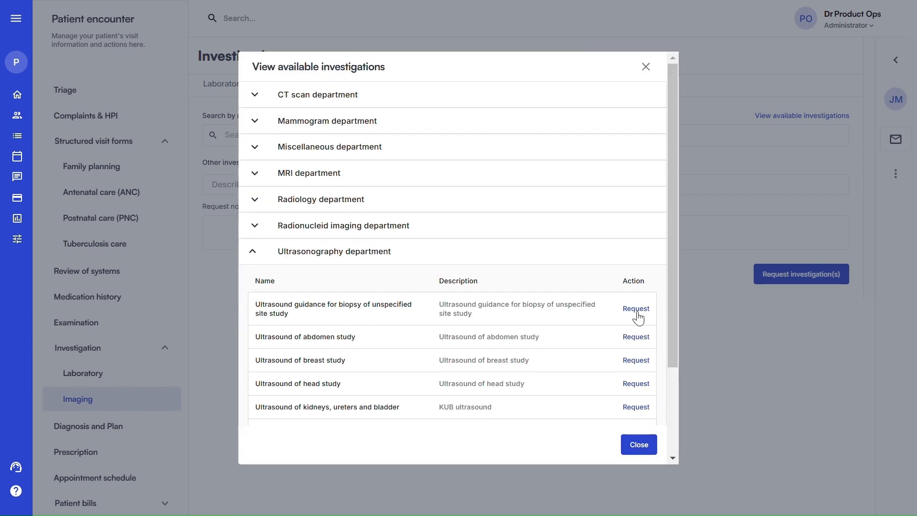
pyautogui.click(637, 338)
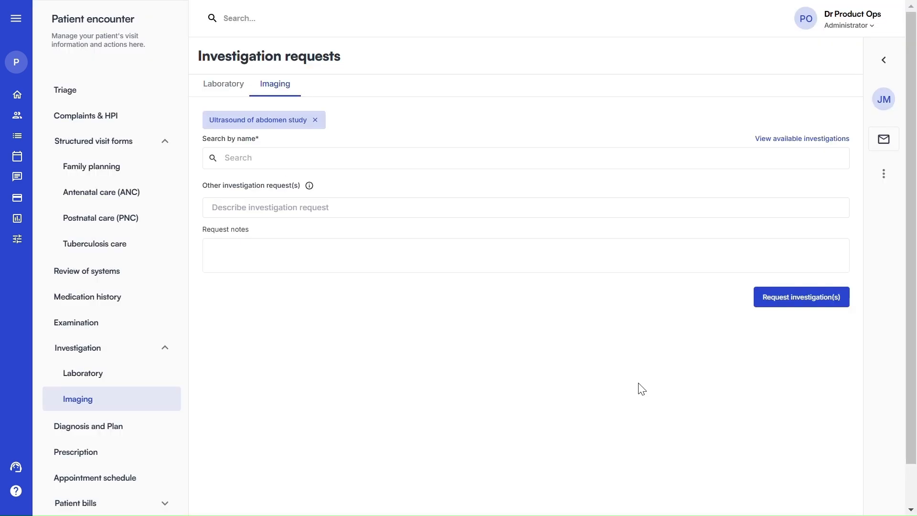
pyautogui.click(791, 303)
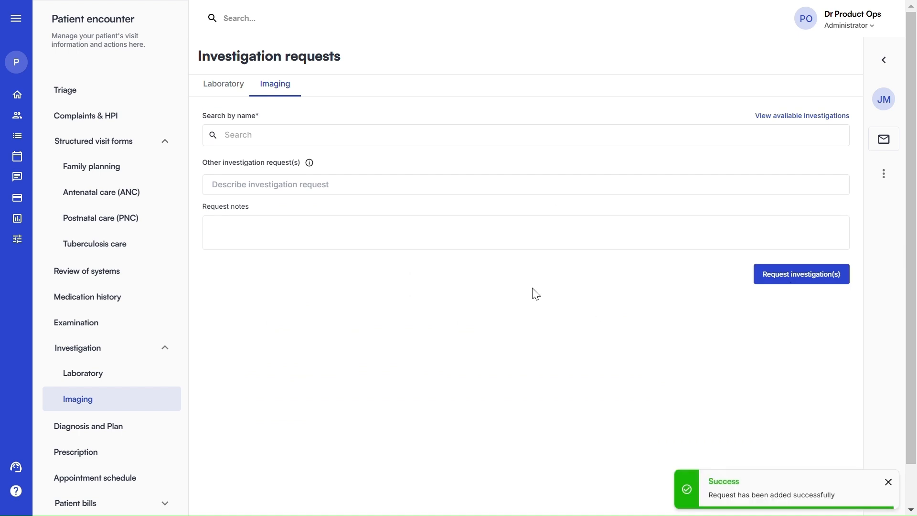
# Expand the new 08 Feb 2025 imaging request to review the Ultrasound of abdomen entry
pyautogui.click(493, 341)
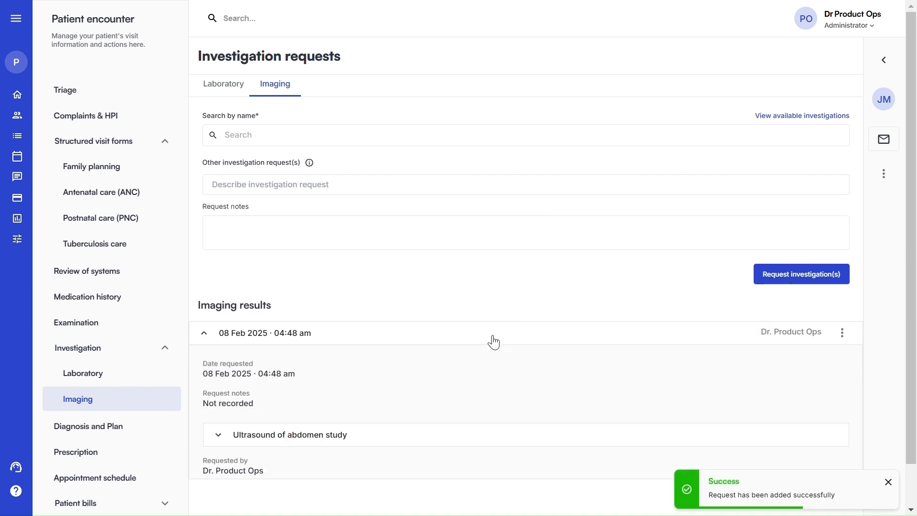
pyautogui.scroll(-1, 495, 342)
pyautogui.click(401, 388)
pyautogui.scroll(-2, 557, 378)
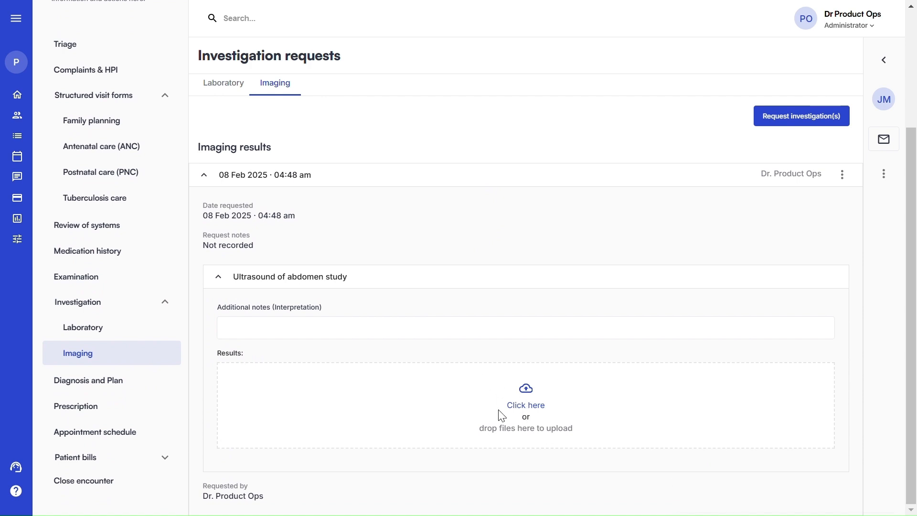
pyautogui.scroll(1, 498, 409)
pyautogui.scroll(3, 501, 416)
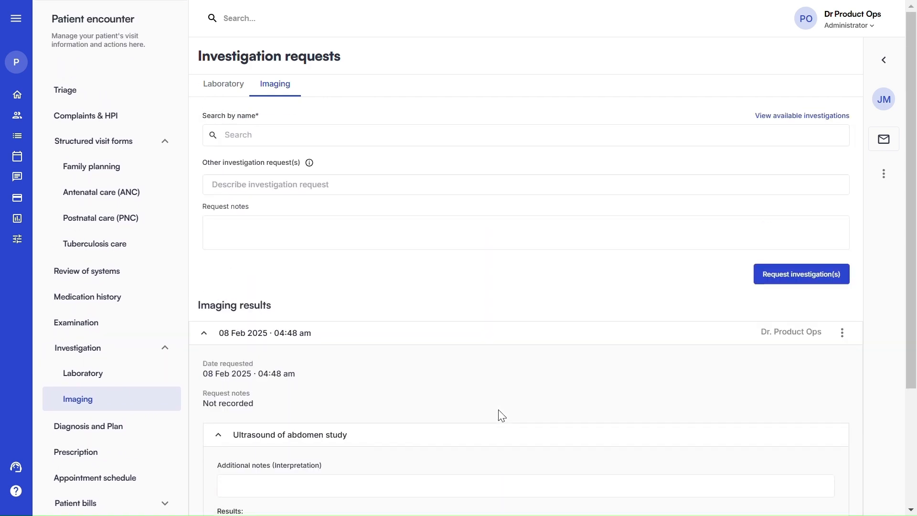
pyautogui.click(844, 337)
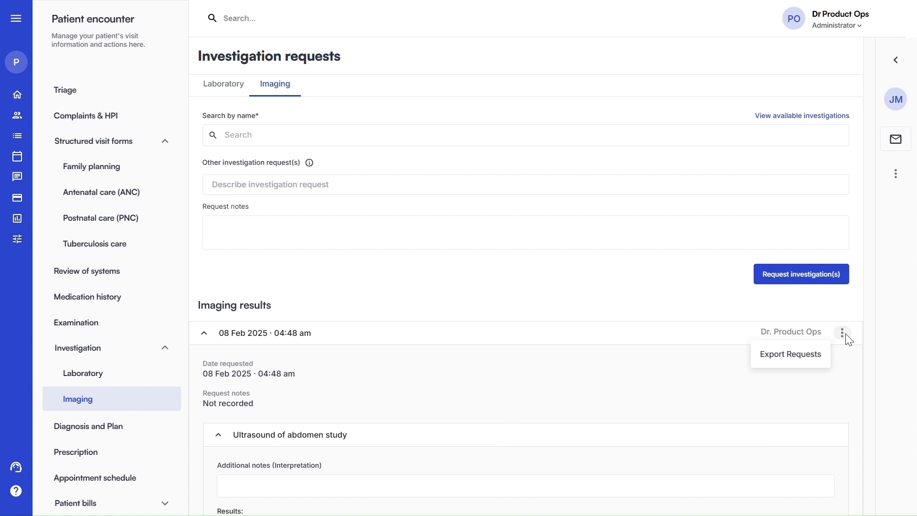
pyautogui.click(785, 361)
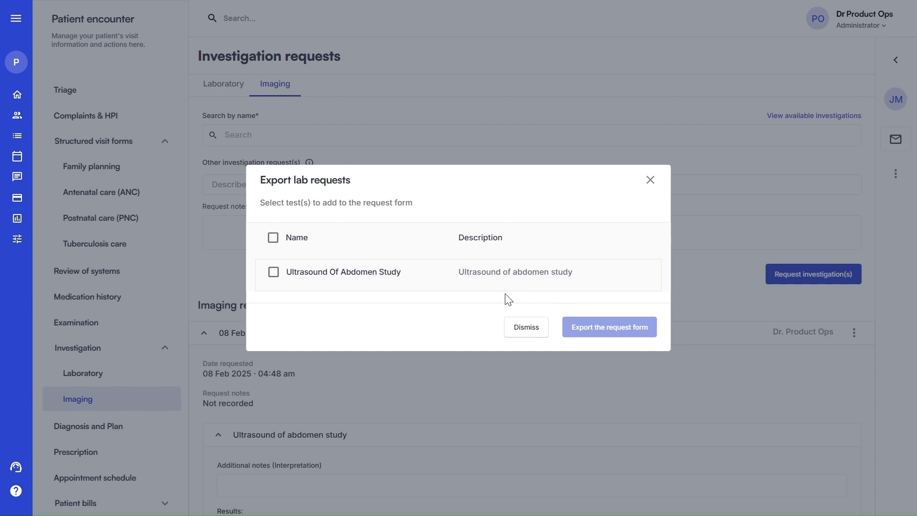
pyautogui.click(275, 278)
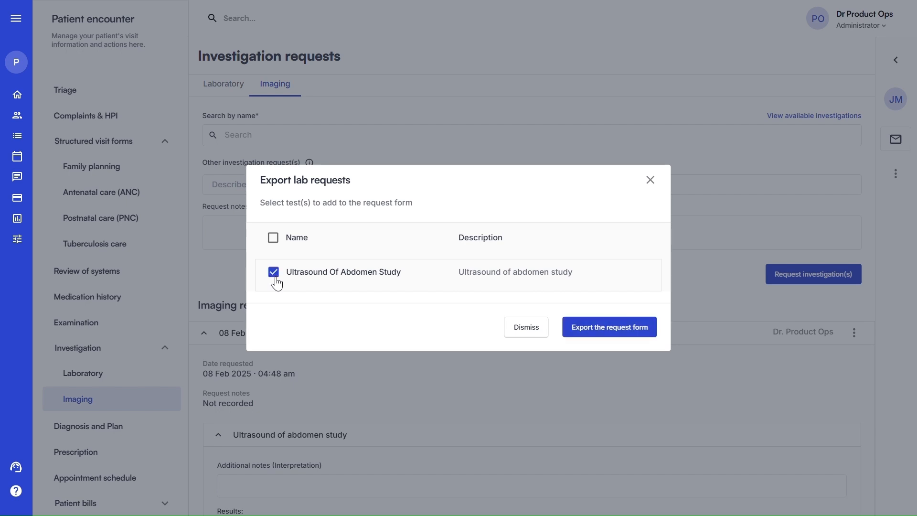
pyautogui.click(599, 329)
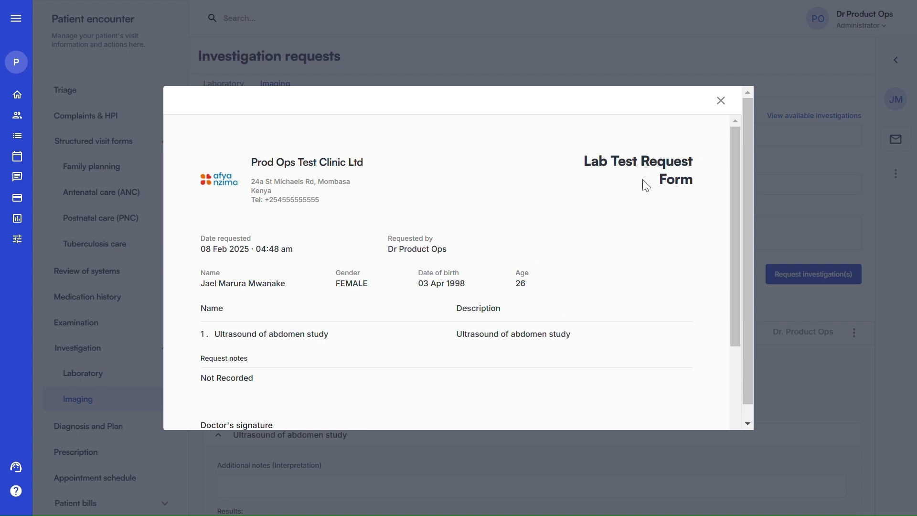
pyautogui.scroll(-3, 407, 229)
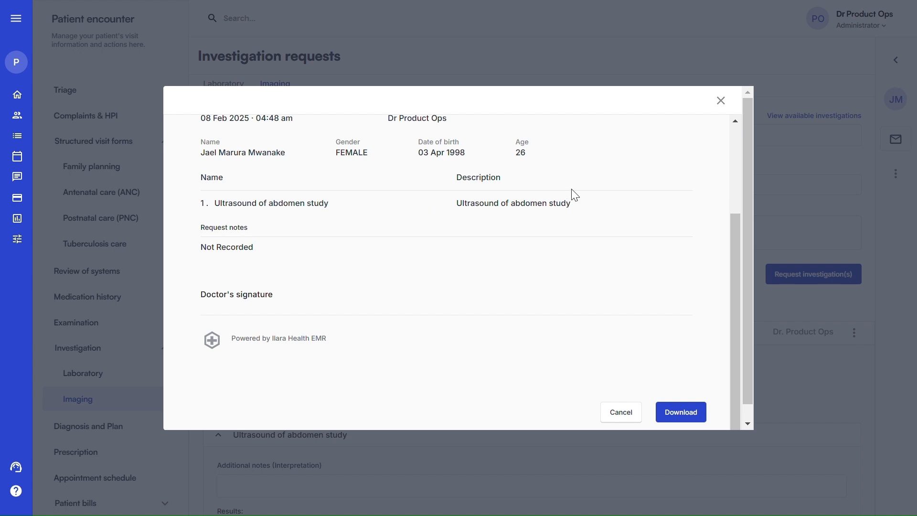
pyautogui.click(716, 100)
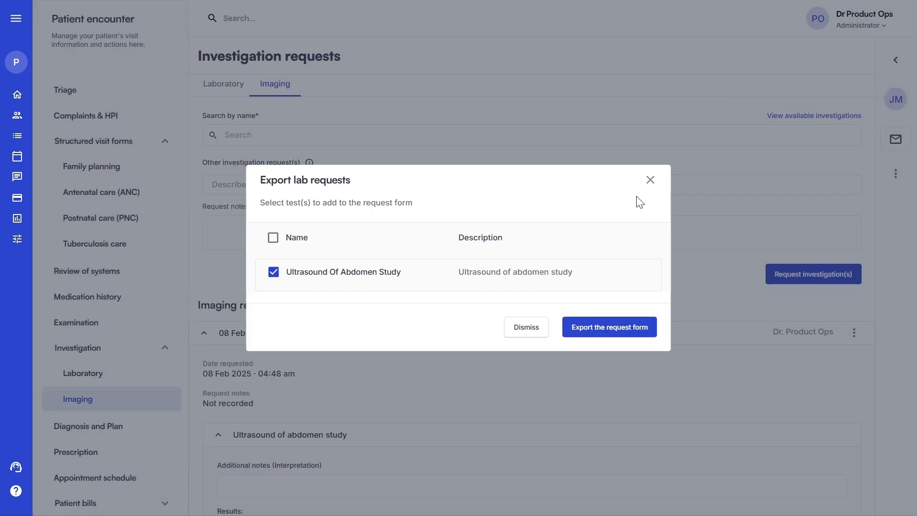
pyautogui.click(650, 180)
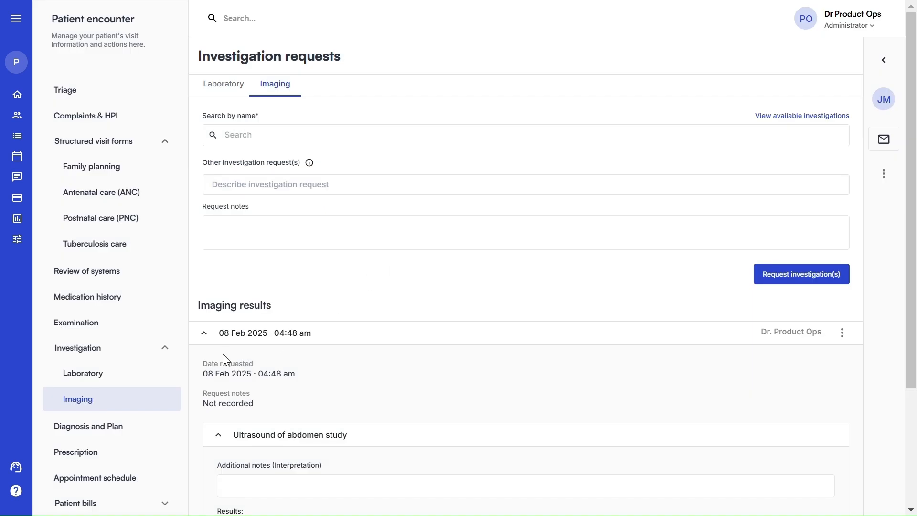
# On Diagnosis and Plan, delete the M13.80 arthritis chip so only B50.9 remains, and expand Treatment Plan
pyautogui.click(117, 437)
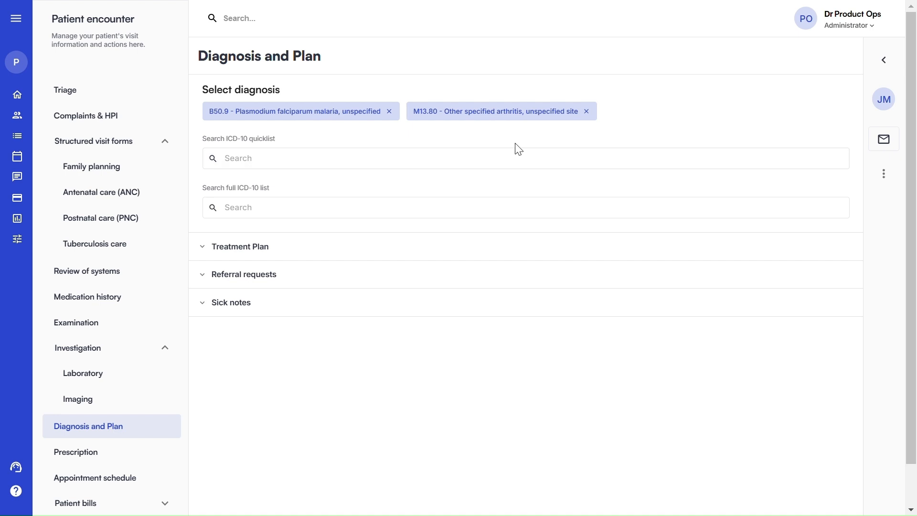
pyautogui.click(586, 113)
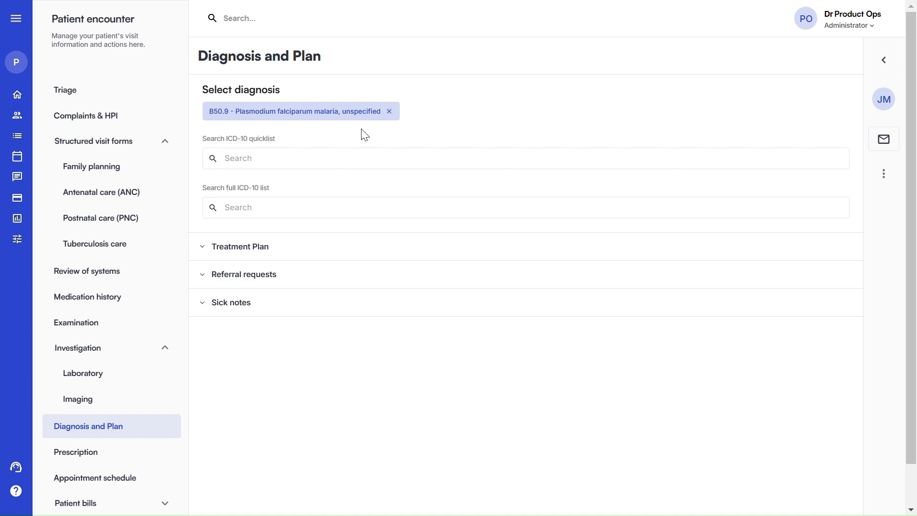
pyautogui.click(232, 253)
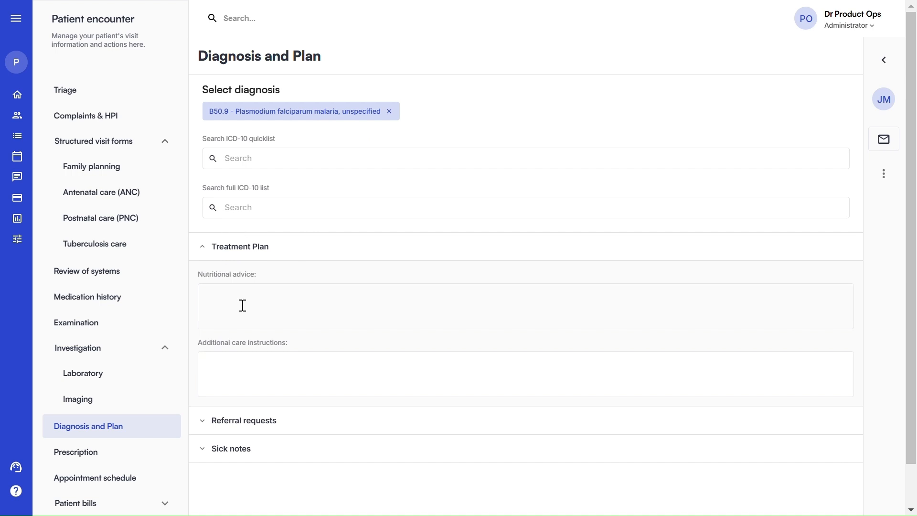
# Expand the Referral requests and Sick notes sections, then move to the Prescription page
pyautogui.scroll(-1, 246, 360)
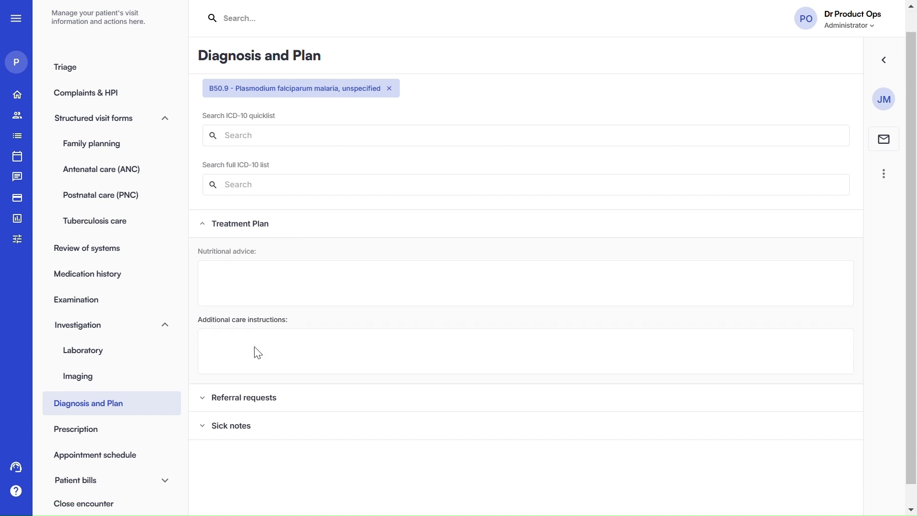
pyautogui.click(241, 381)
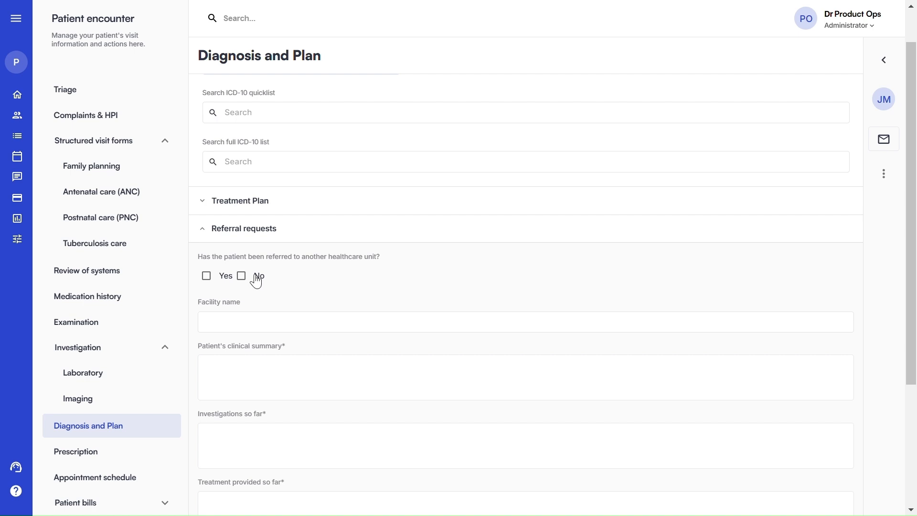
pyautogui.scroll(-3, 257, 282)
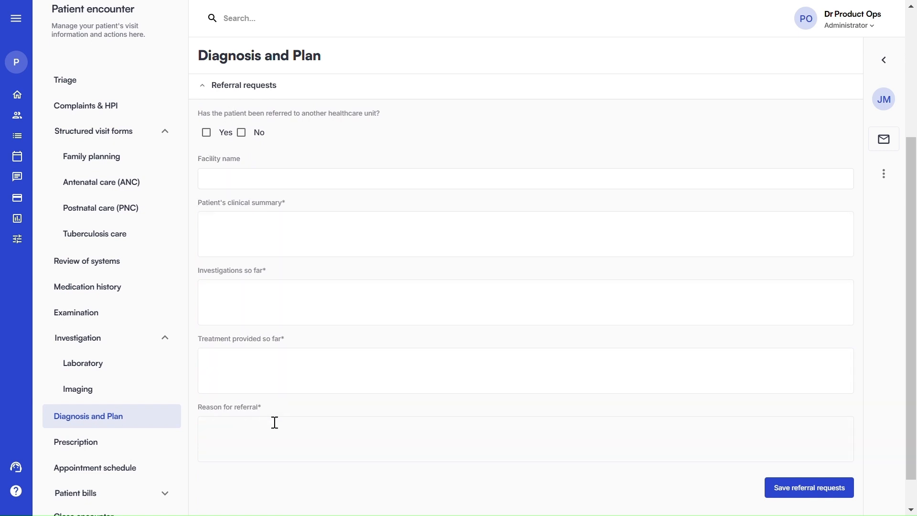
pyautogui.scroll(-1, 561, 399)
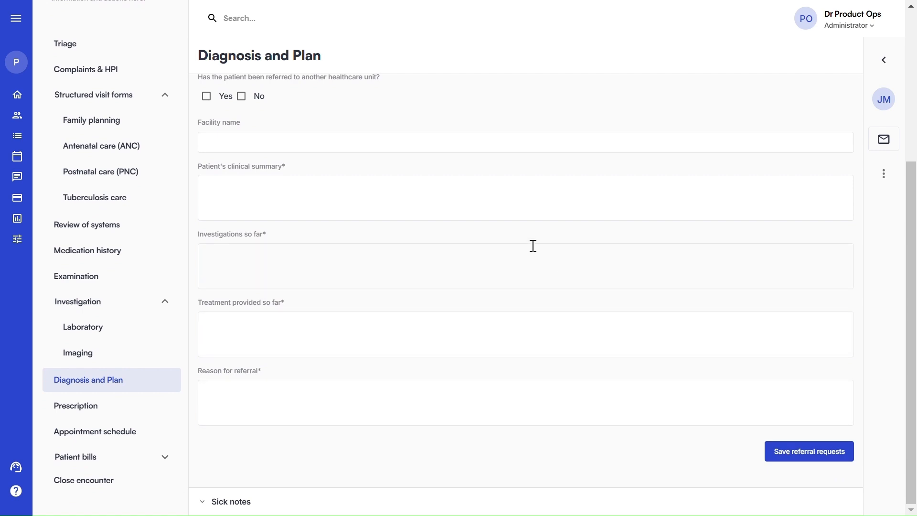
pyautogui.click(225, 502)
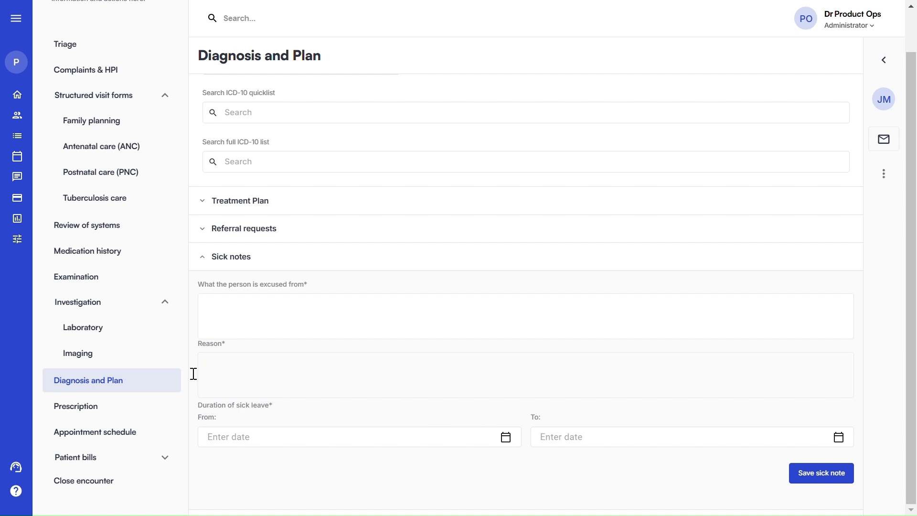
pyautogui.click(85, 412)
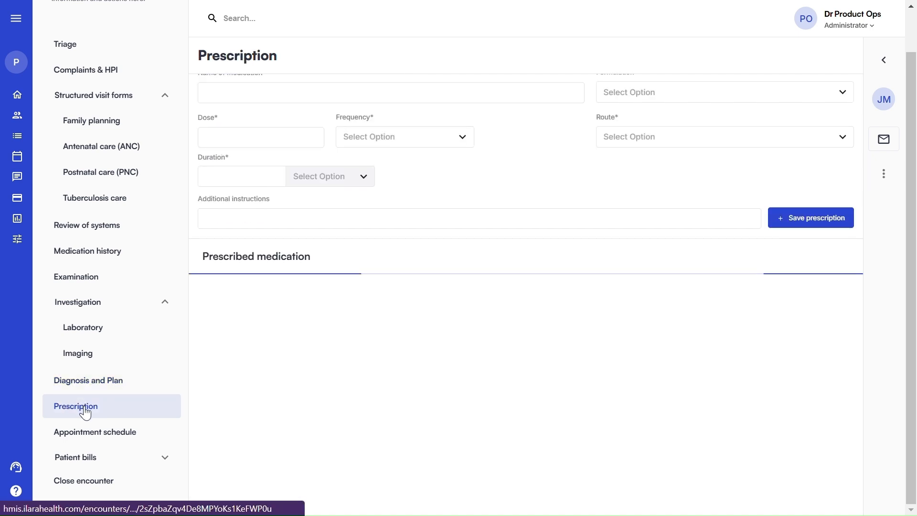
# Enter medication AL as Tablets, capsules, dose 24, twice a day, by the oral route
pyautogui.scroll(1, 477, 321)
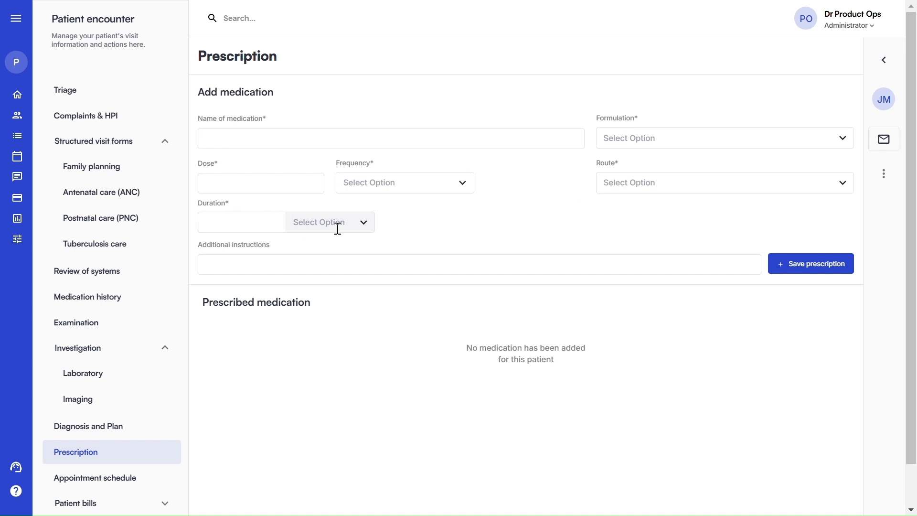
pyautogui.click(229, 140)
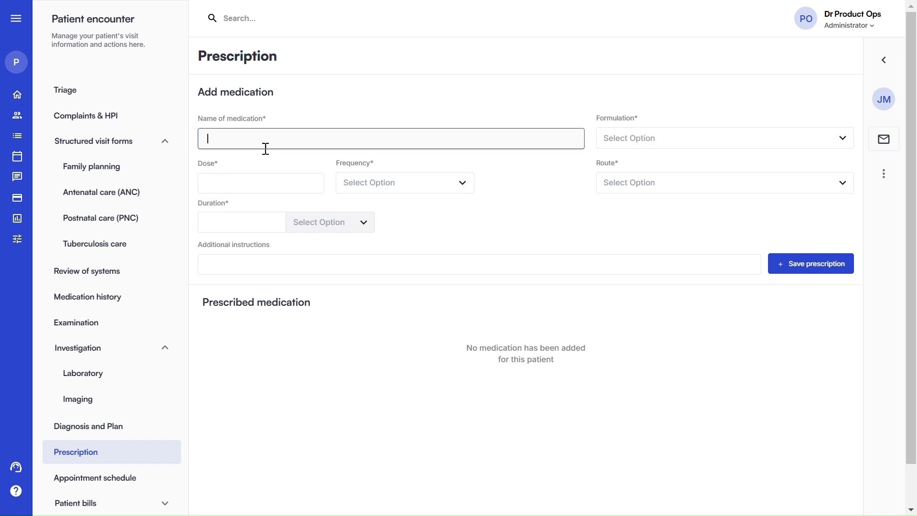
pyautogui.write('AL')
pyautogui.click(671, 136)
pyautogui.click(634, 163)
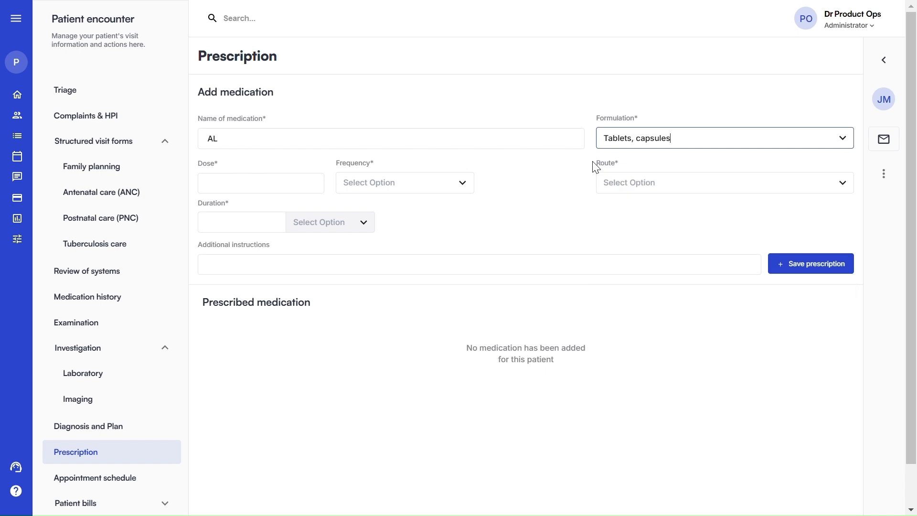
pyautogui.click(245, 188)
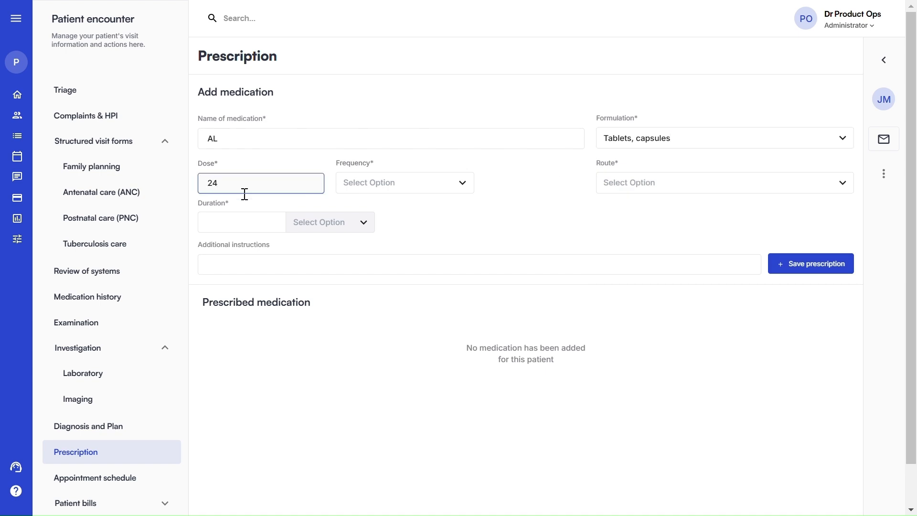
pyautogui.click(384, 187)
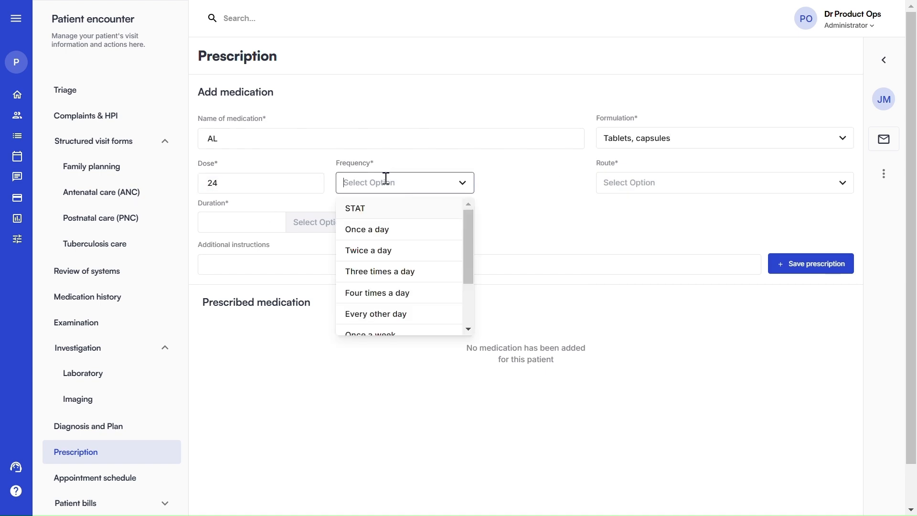
pyautogui.click(359, 248)
pyautogui.click(620, 183)
pyautogui.click(616, 210)
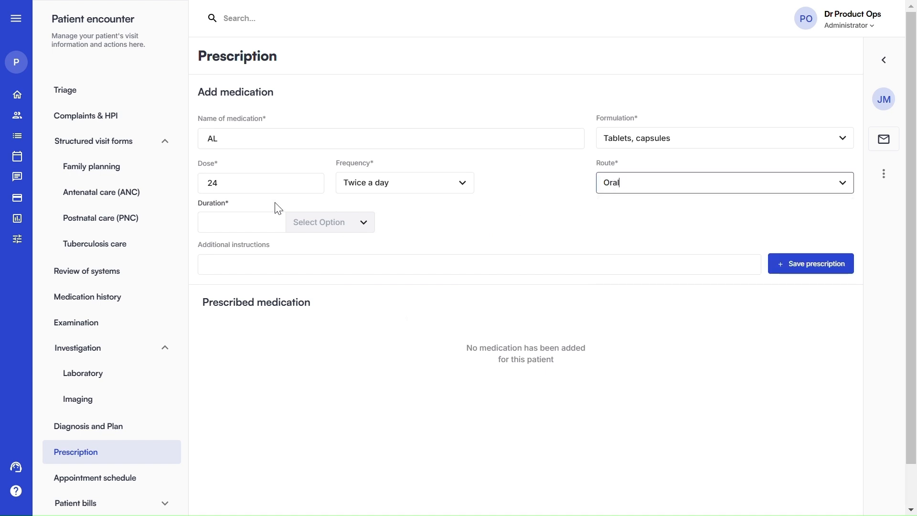
# Set the duration to 3 Days and save the AL prescription
pyautogui.click(232, 223)
pyautogui.write('3')
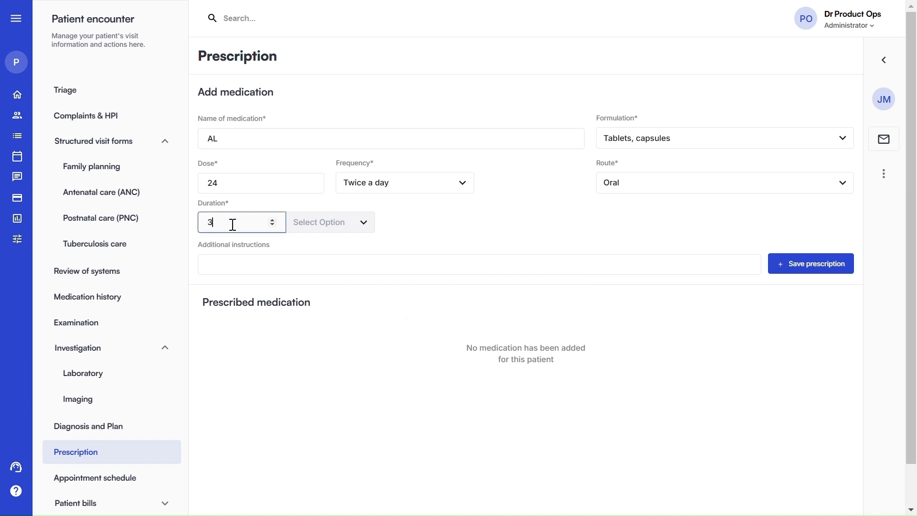
pyautogui.click(313, 222)
pyautogui.click(308, 248)
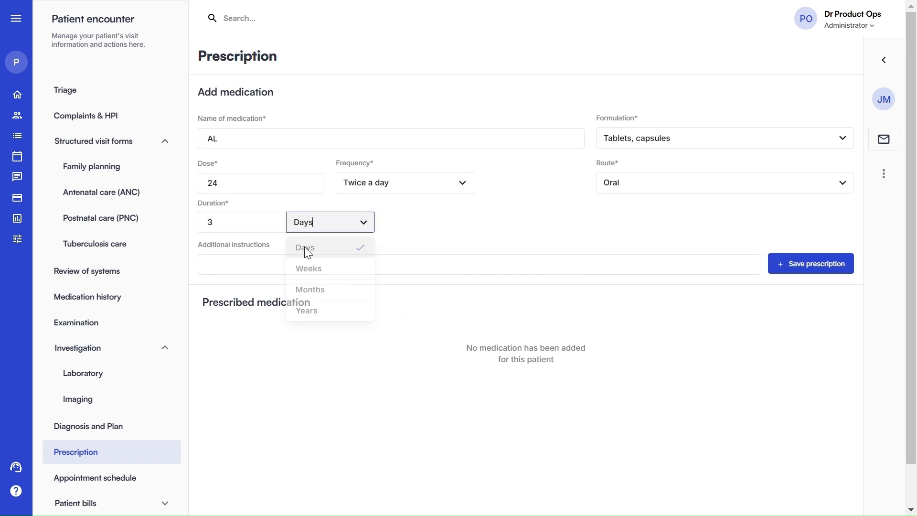
pyautogui.click(793, 270)
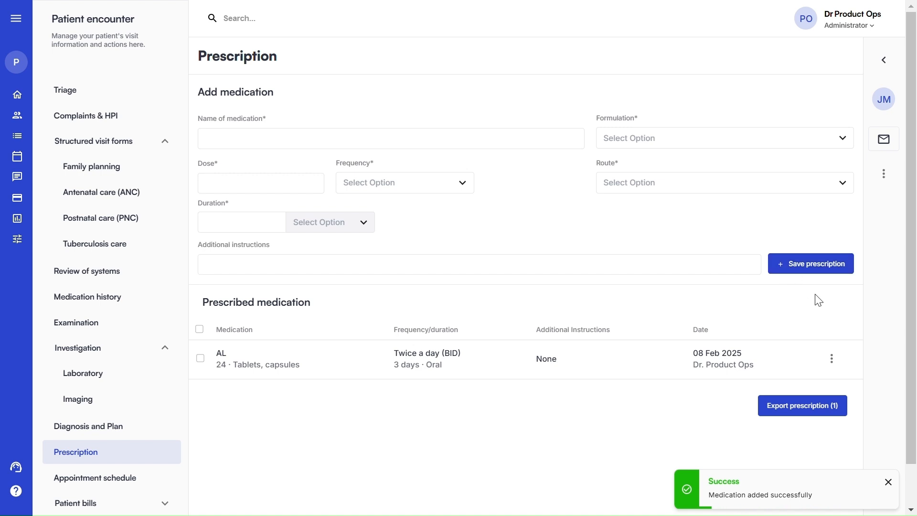
pyautogui.click(831, 362)
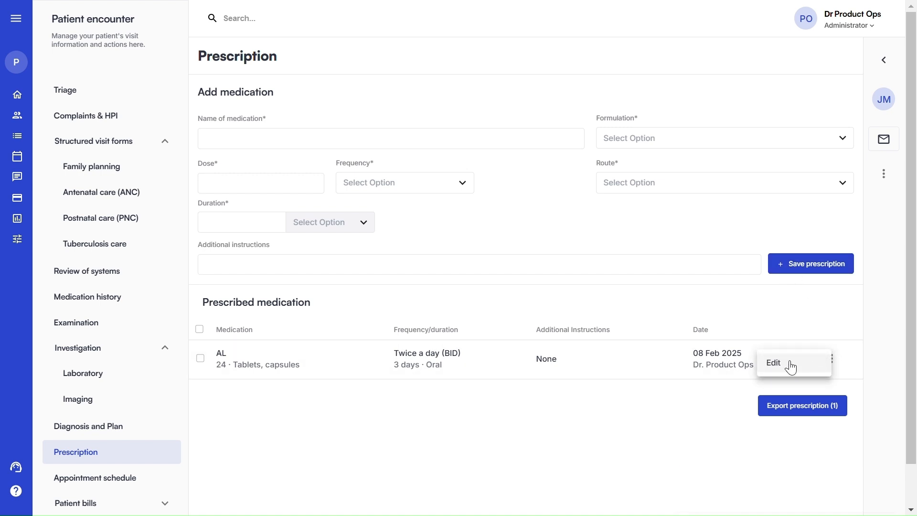
pyautogui.click(788, 339)
pyautogui.click(792, 409)
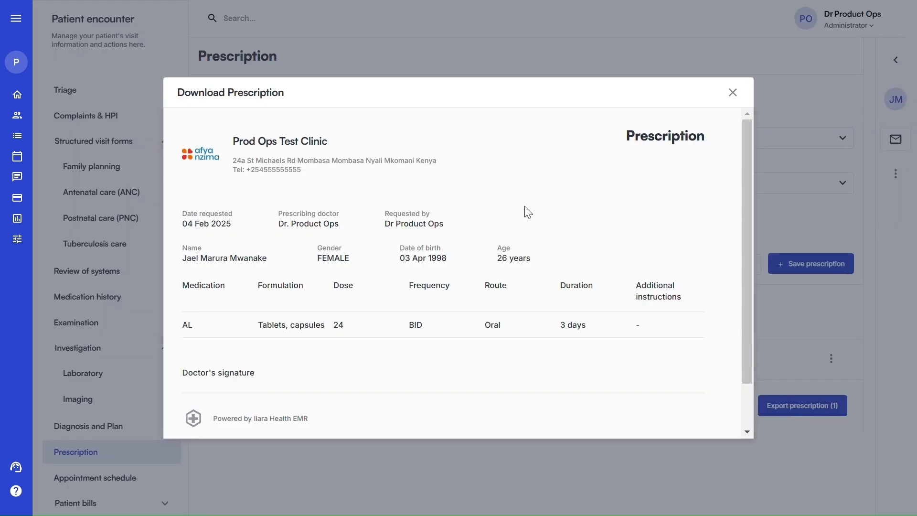
pyautogui.scroll(-1, 503, 214)
pyautogui.scroll(-2, 502, 221)
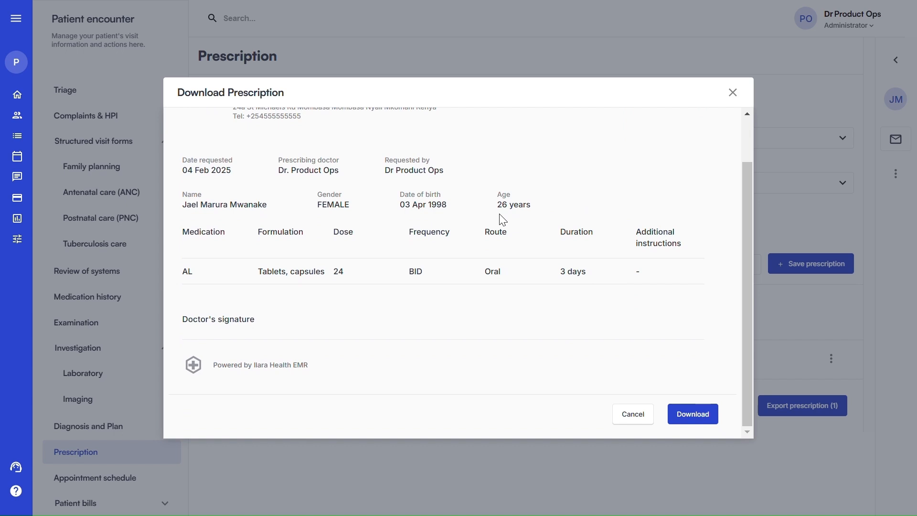
pyautogui.click(624, 414)
pyautogui.scroll(-1, 64, 430)
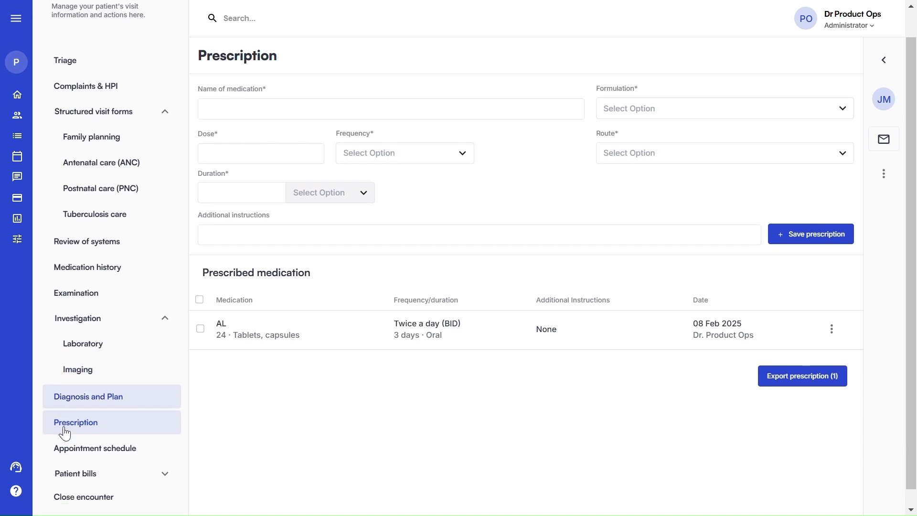
# Start a new appointment from the Appointment schedule with reason Review of patient condition
pyautogui.click(102, 439)
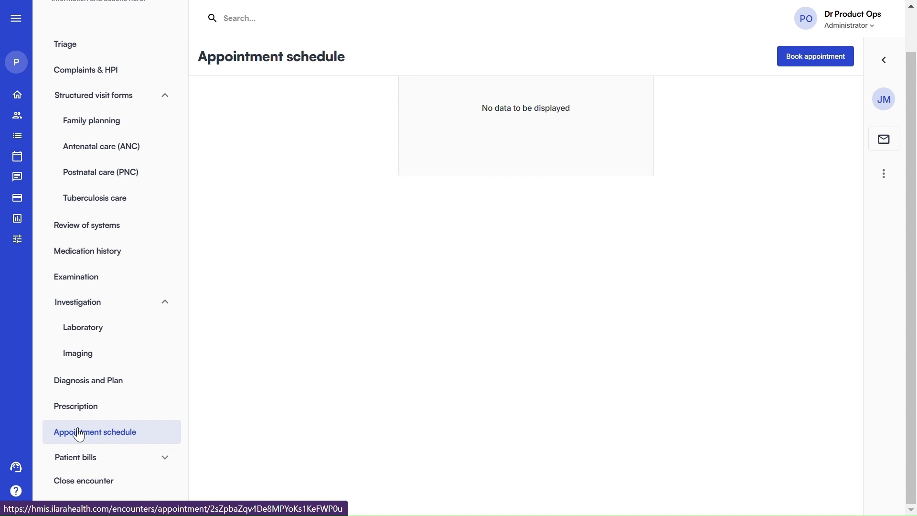
pyautogui.scroll(1, 462, 295)
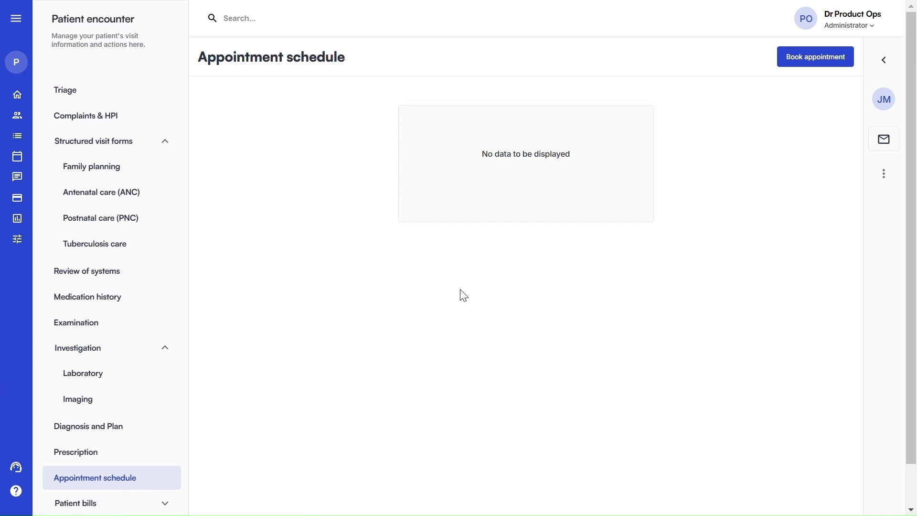
pyautogui.click(796, 65)
pyautogui.click(339, 236)
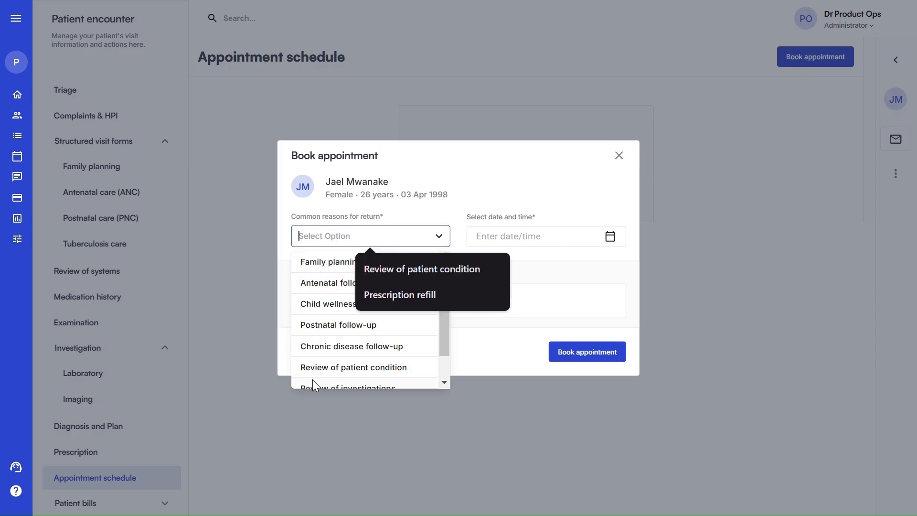
pyautogui.click(337, 366)
# Book it for 18 Feb 2025 with comment 'R', then discard an extra unsaved booking form
pyautogui.click(500, 237)
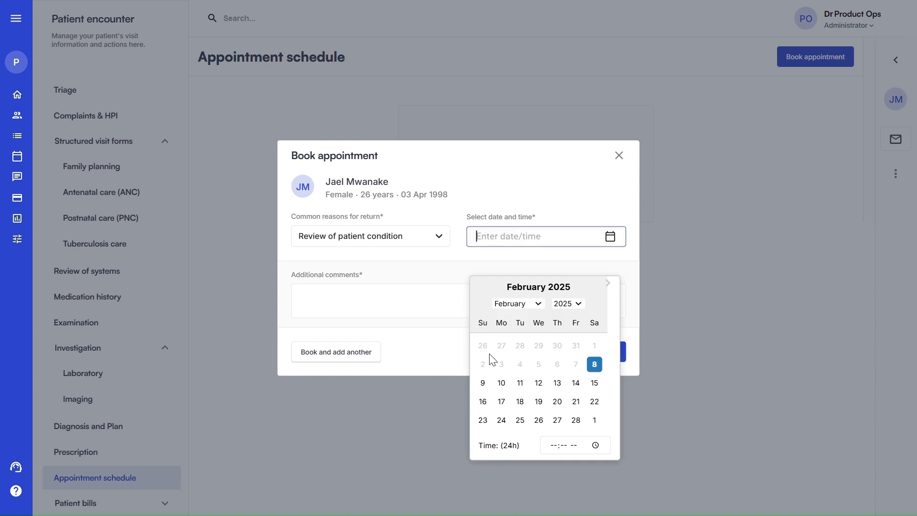
pyautogui.click(519, 403)
pyautogui.click(333, 297)
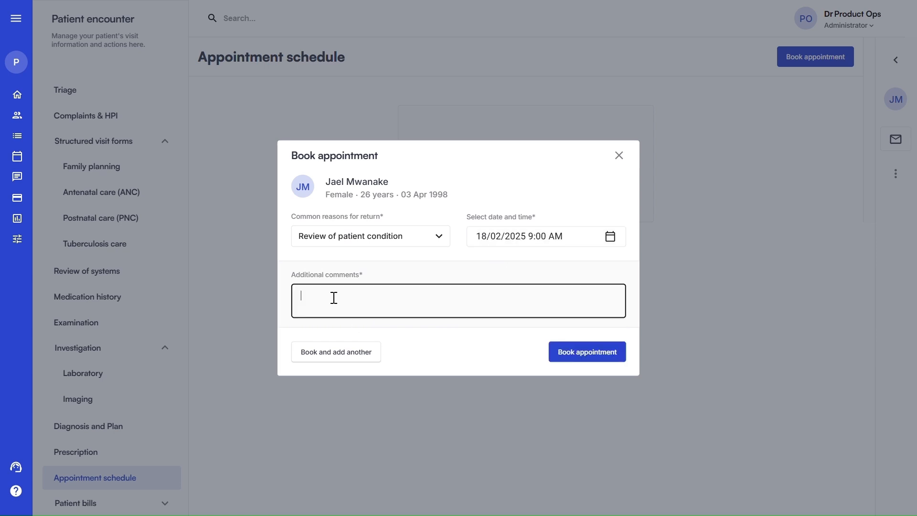
pyautogui.write('Review')
pyautogui.click(566, 358)
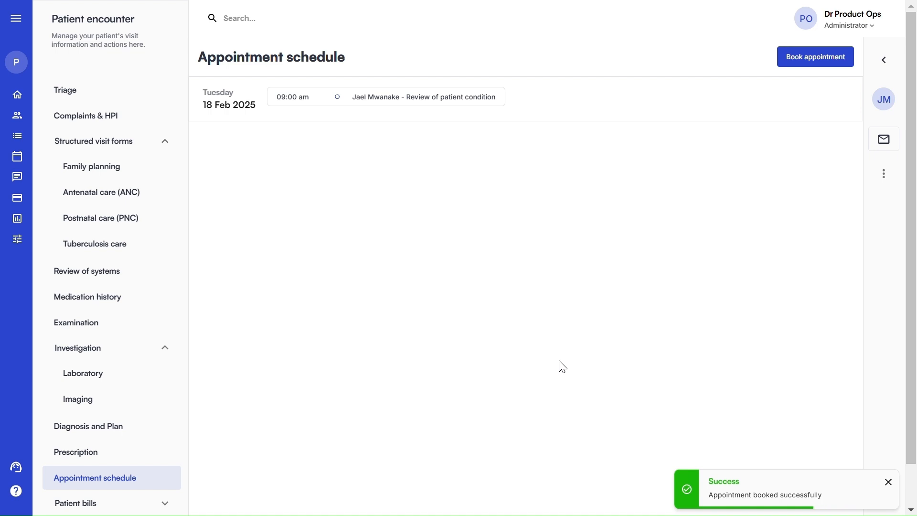
pyautogui.click(831, 58)
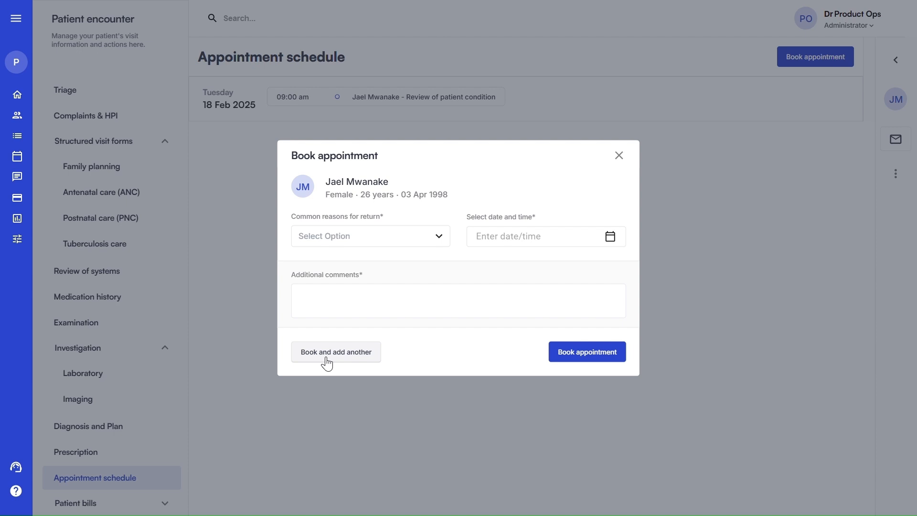
pyautogui.click(620, 155)
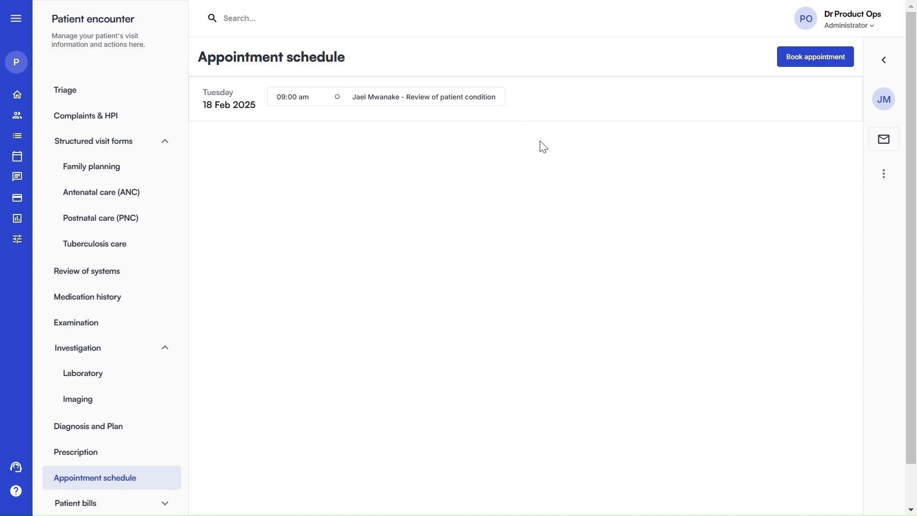
# Open the Point of sale for the patient's bill
pyautogui.scroll(-1, 151, 323)
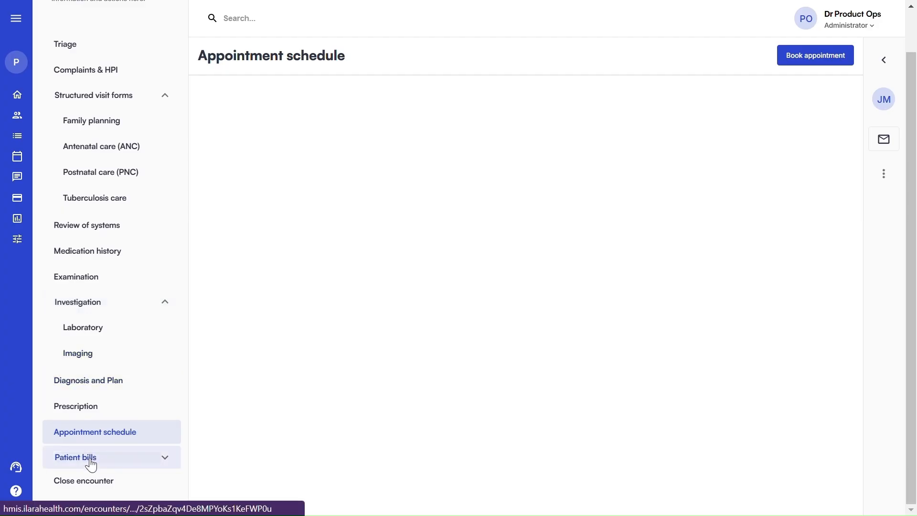
pyautogui.click(85, 465)
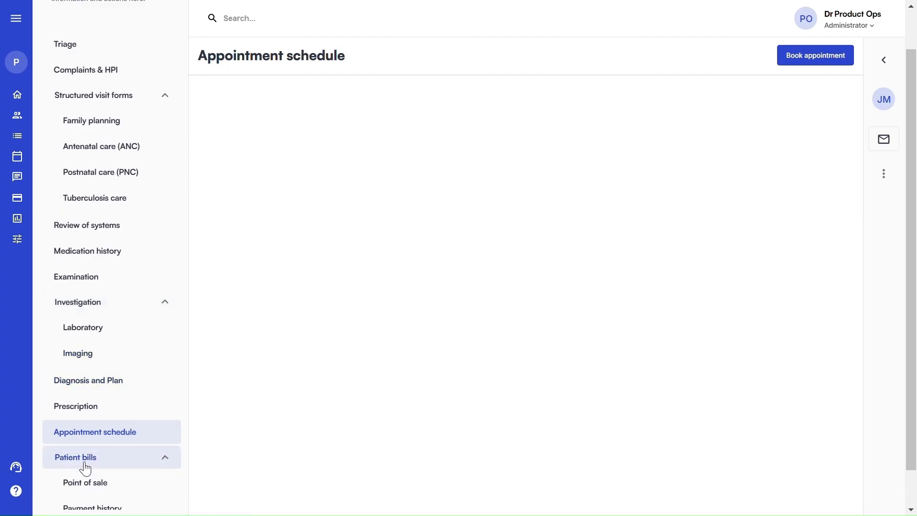
pyautogui.click(102, 484)
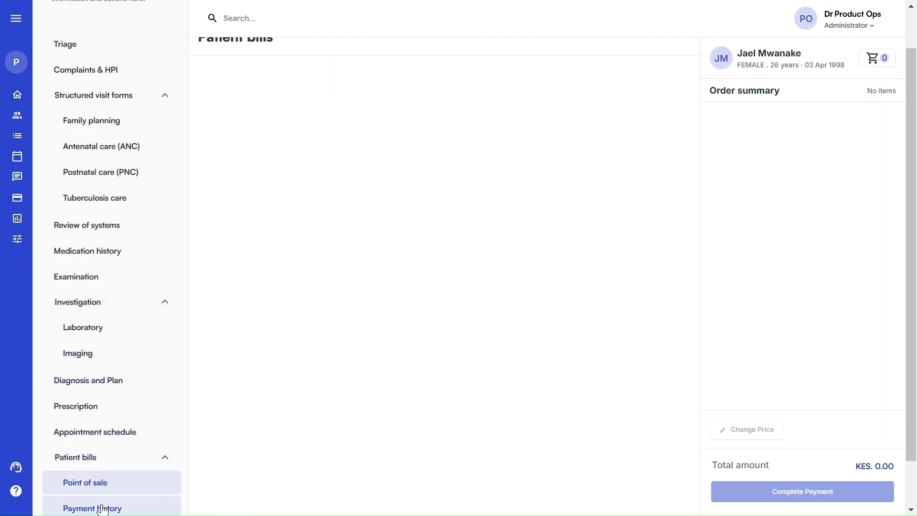
pyautogui.scroll(-3, 97, 453)
pyautogui.click(125, 429)
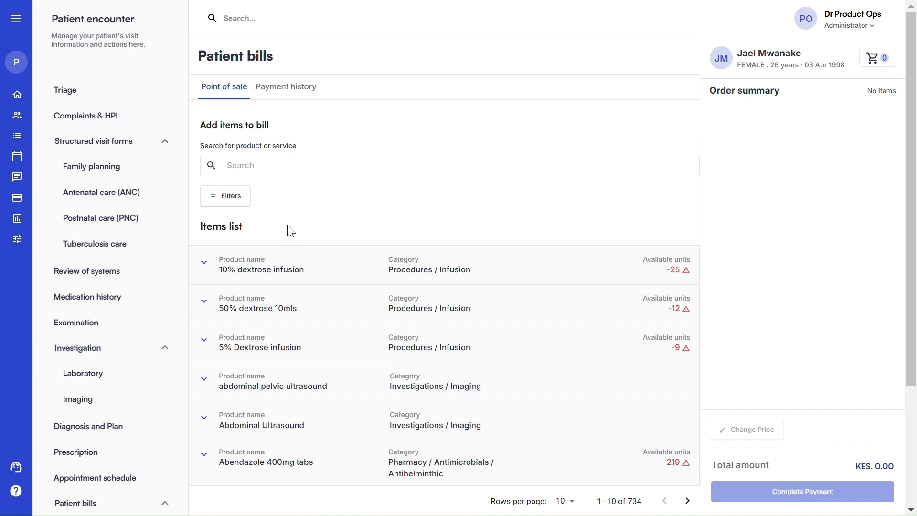
# Add one diclofenac 100mg 10s pack at KES 50.00 to the bill, then search 'consulta'
pyautogui.click(229, 165)
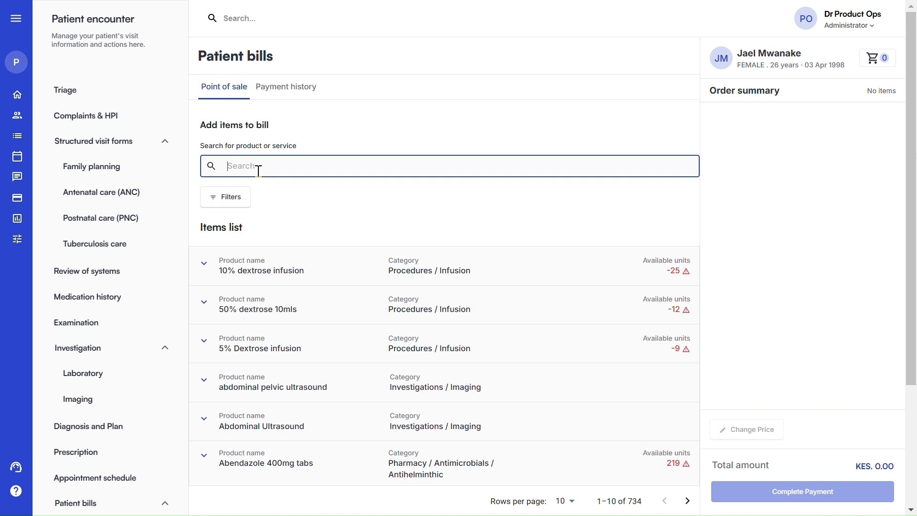
pyautogui.write('dic')
pyautogui.press('BackSpace')
pyautogui.write('ic')
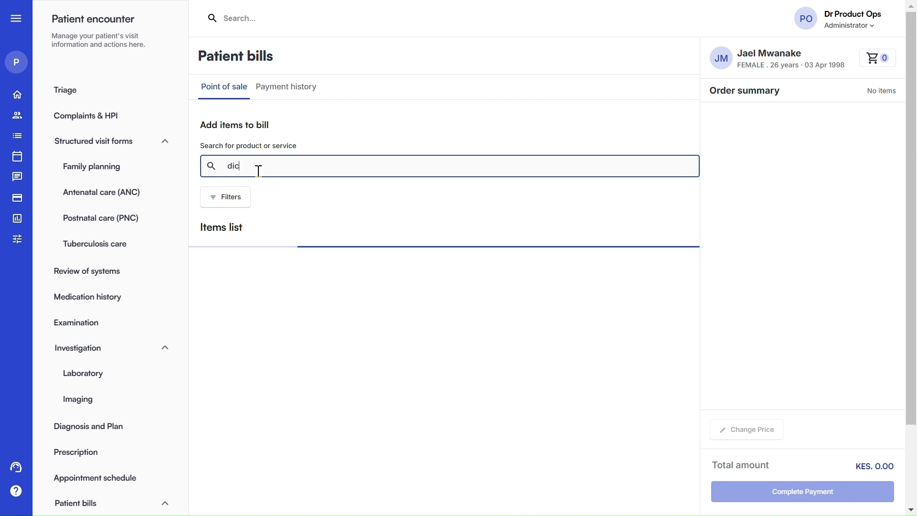
pyautogui.write('lofenac')
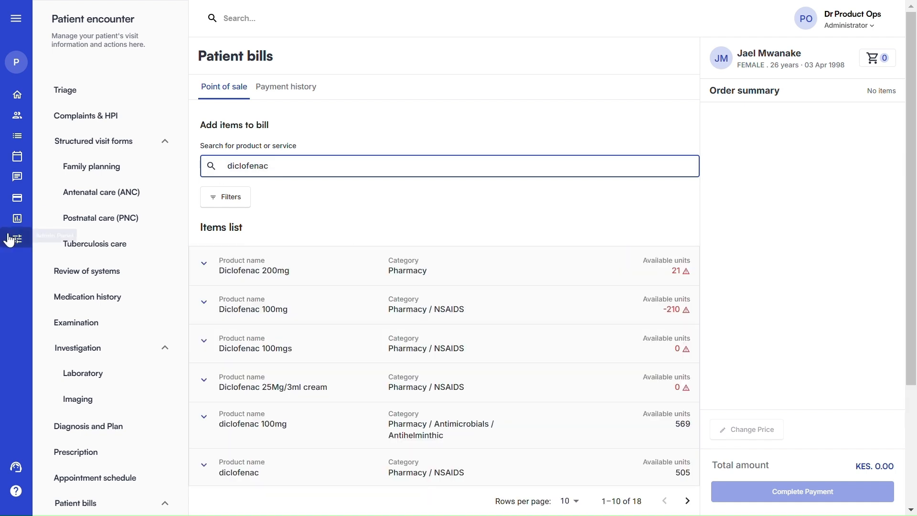
pyautogui.scroll(-3, 363, 325)
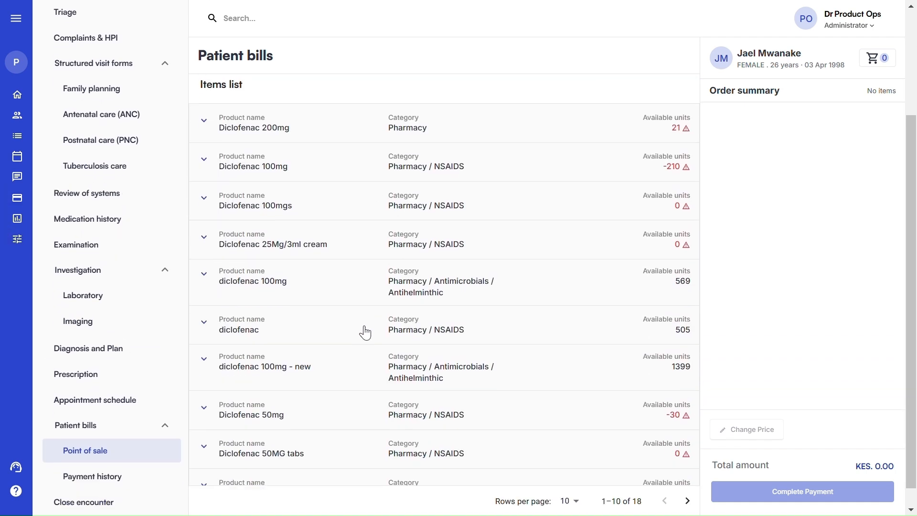
pyautogui.click(363, 289)
pyautogui.scroll(-3, 428, 313)
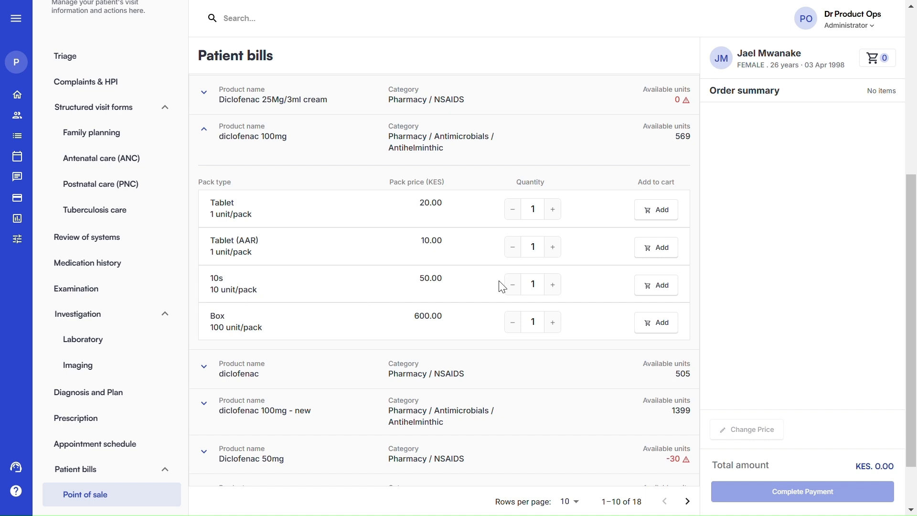
pyautogui.click(650, 288)
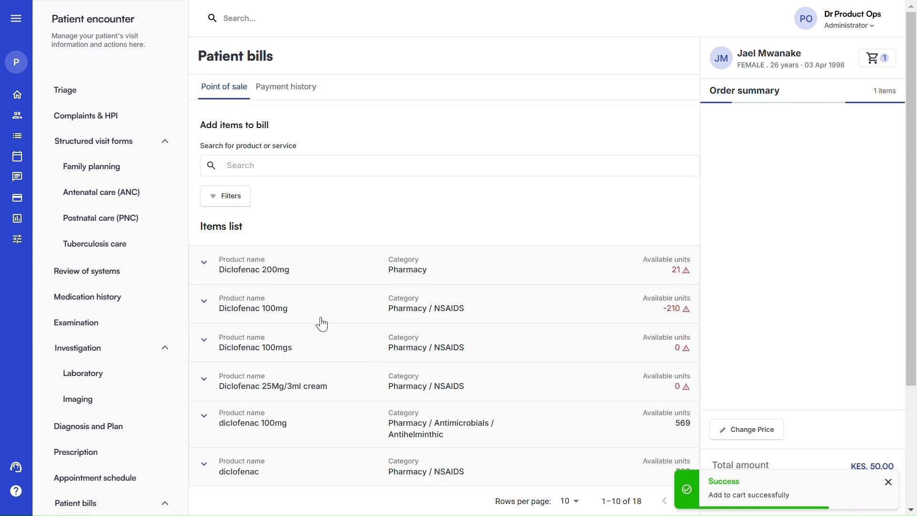
pyautogui.click(234, 171)
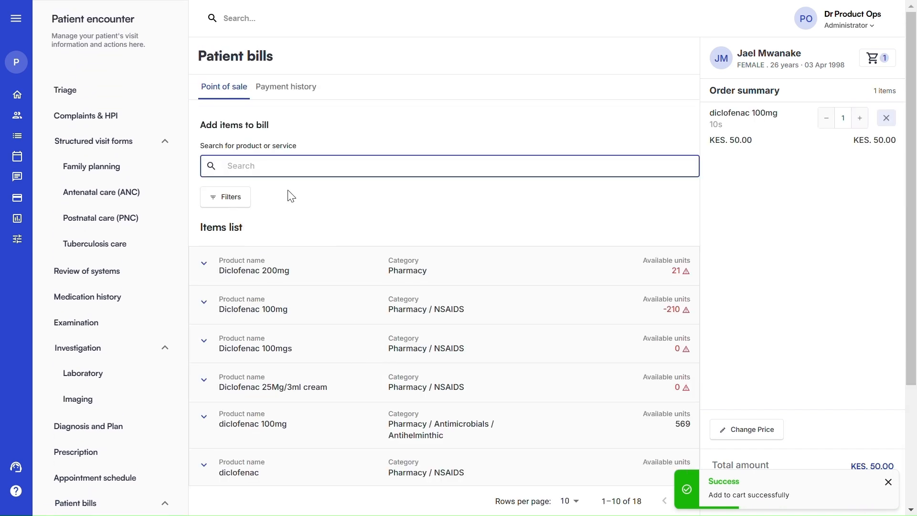
pyautogui.write('consulta')
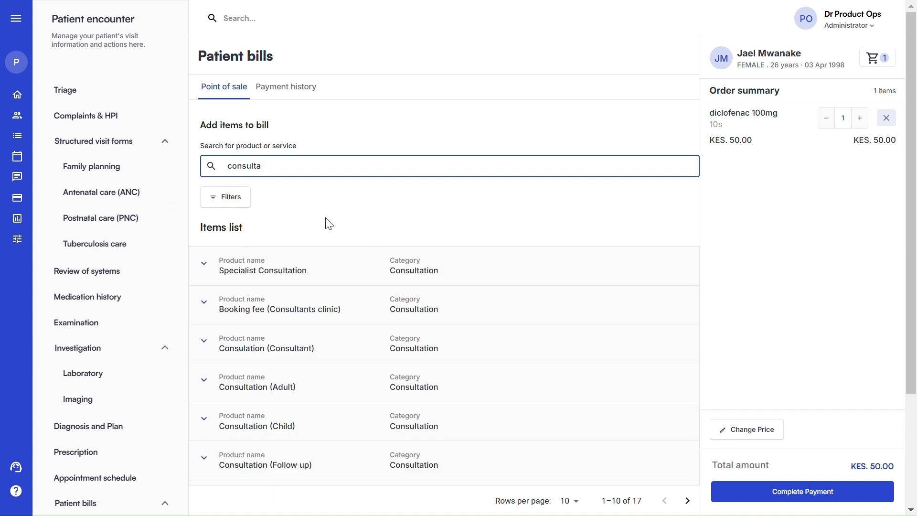
# Add one Consultation (Adult) at KES 100.00 to the bill
pyautogui.scroll(-3, 332, 263)
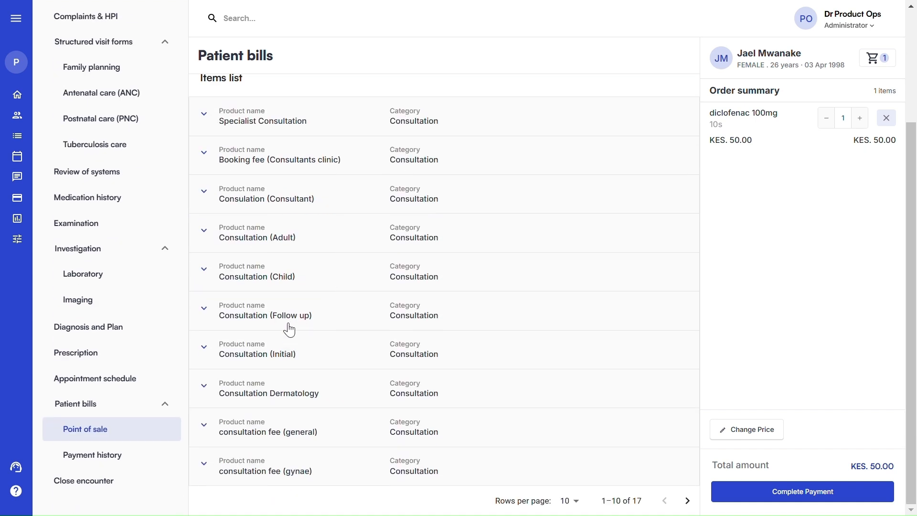
pyautogui.click(301, 235)
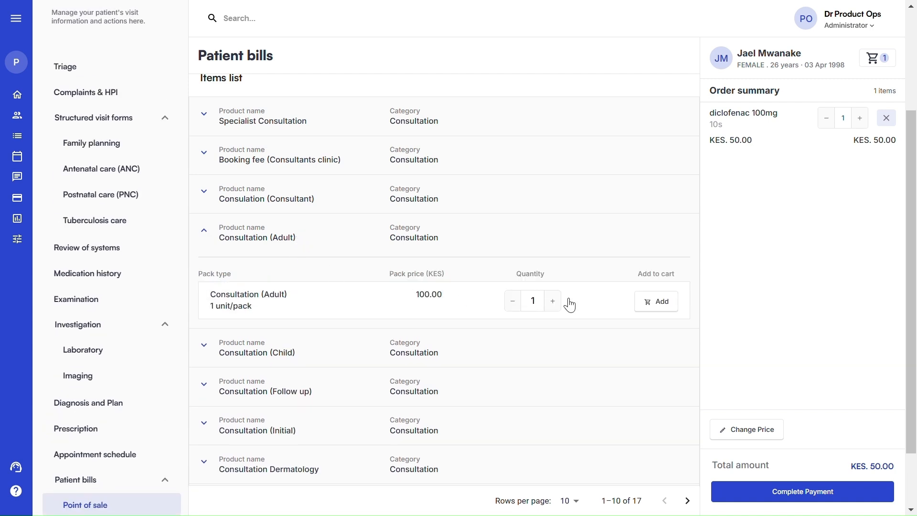
pyautogui.click(660, 306)
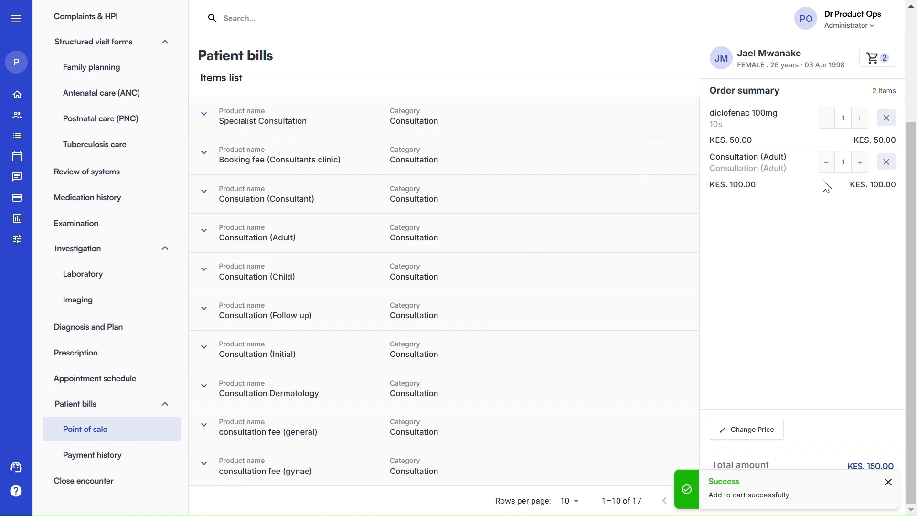
# Look over the Change Price reasons and close the dialog without changing the price
pyautogui.click(748, 429)
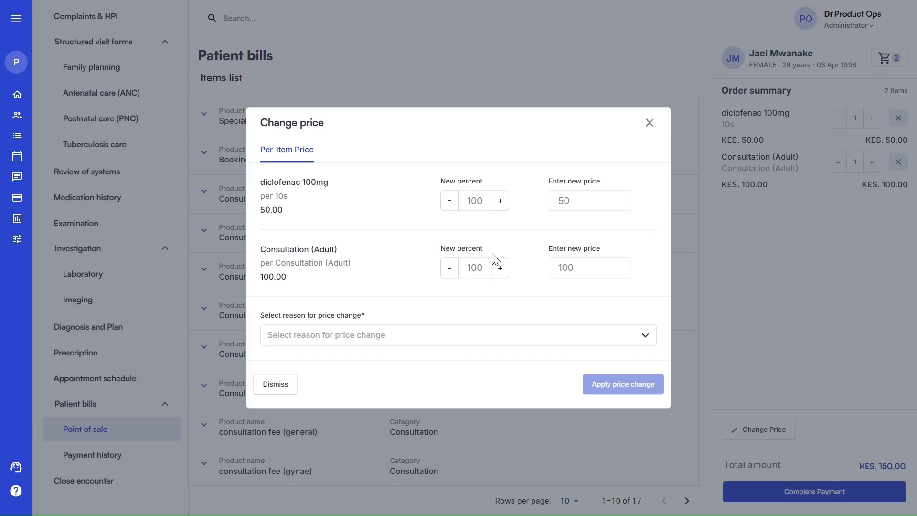
pyautogui.click(345, 335)
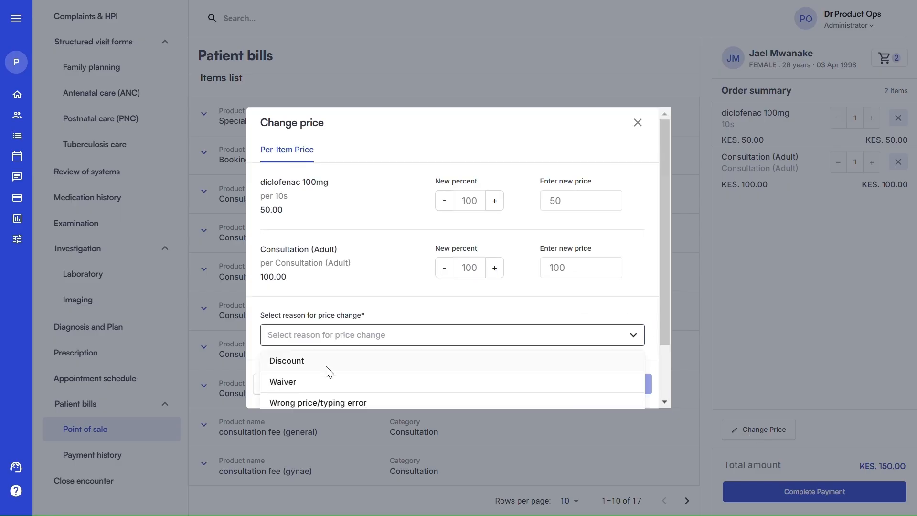
pyautogui.scroll(-2, 329, 366)
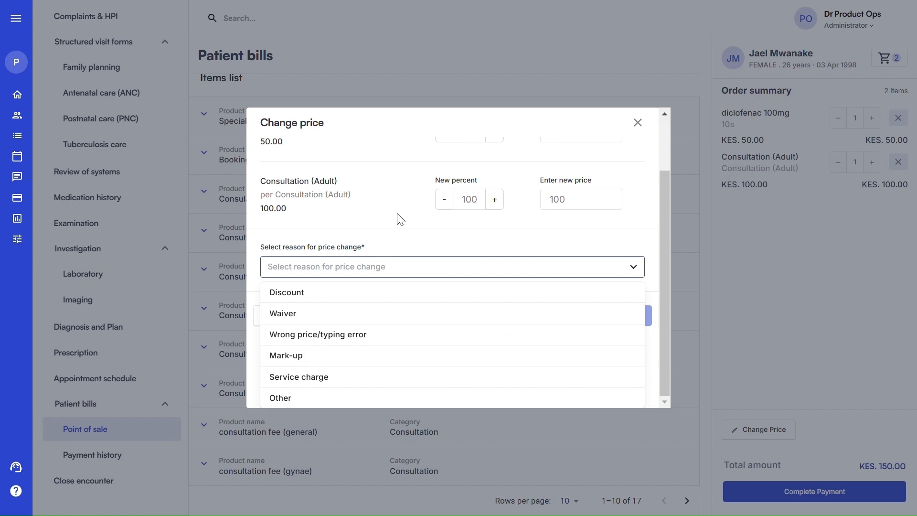
pyautogui.click(415, 219)
pyautogui.click(650, 124)
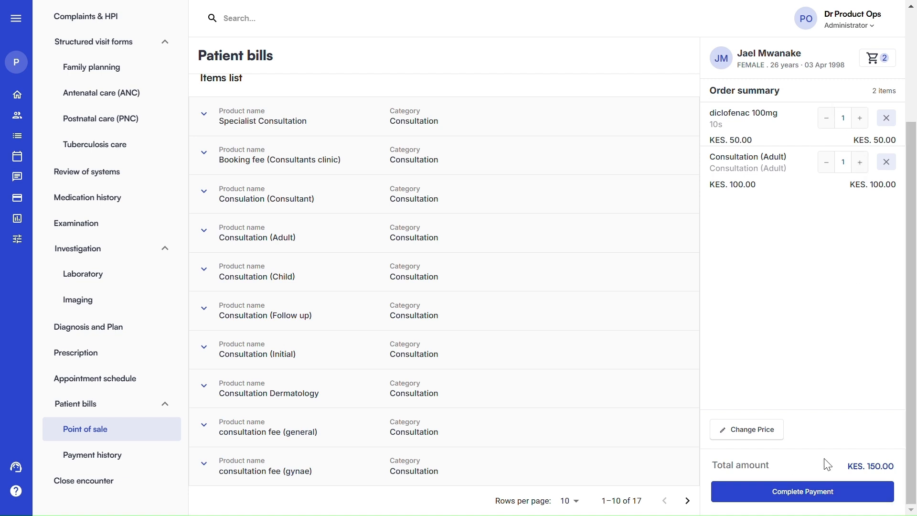
# Set MPESA as the only payment method, covering 100 percent of the bill
pyautogui.click(796, 496)
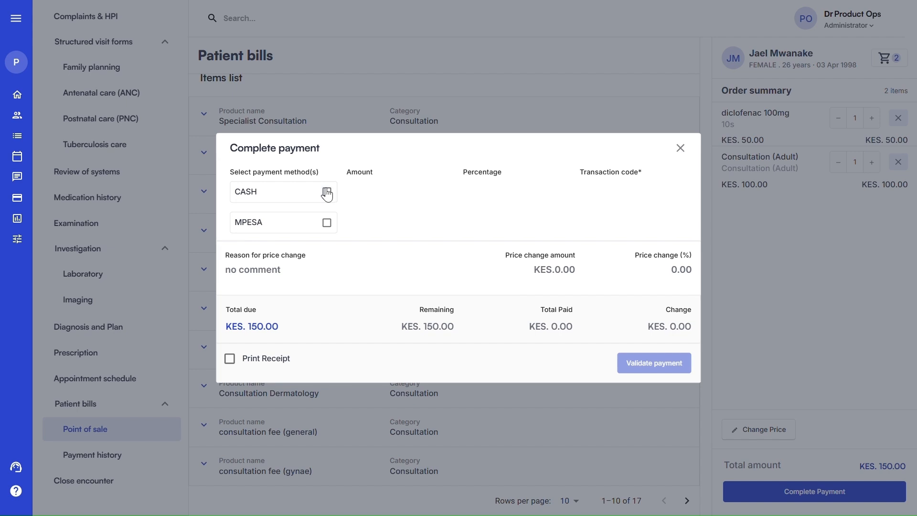
pyautogui.click(326, 192)
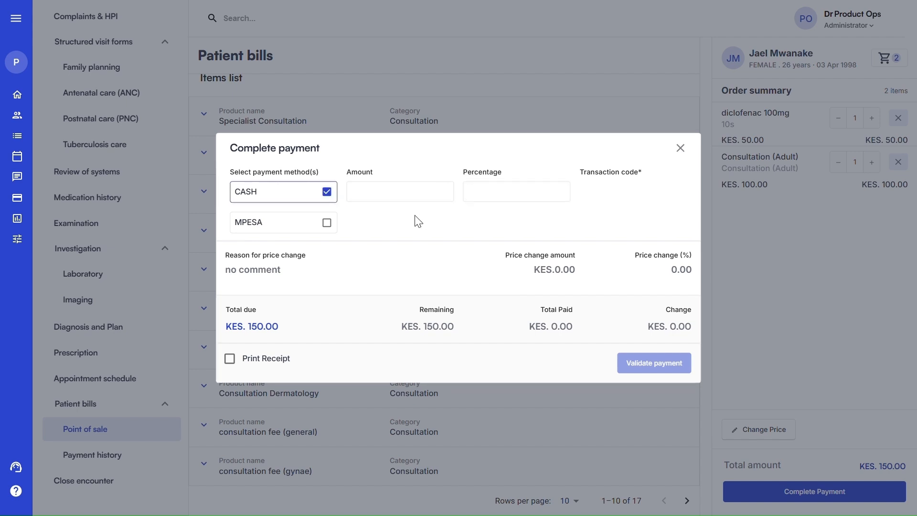
pyautogui.click(328, 223)
pyautogui.click(327, 194)
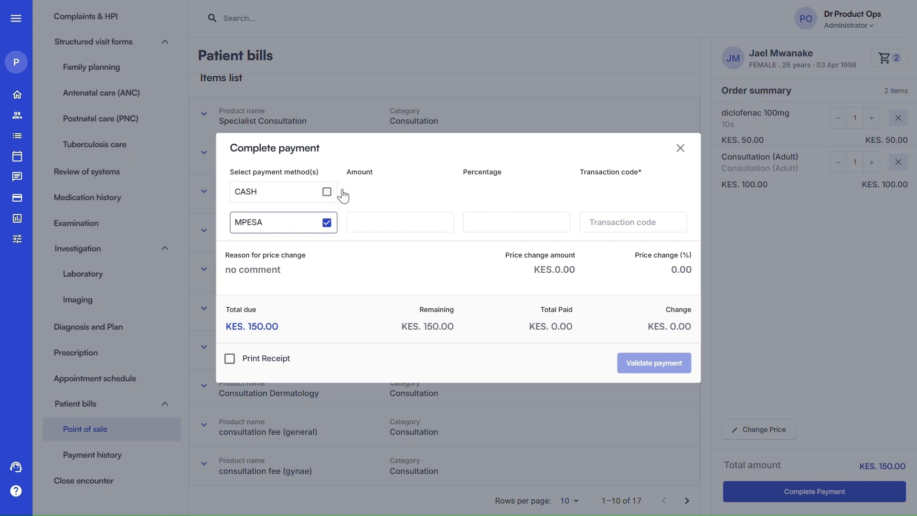
pyautogui.click(596, 229)
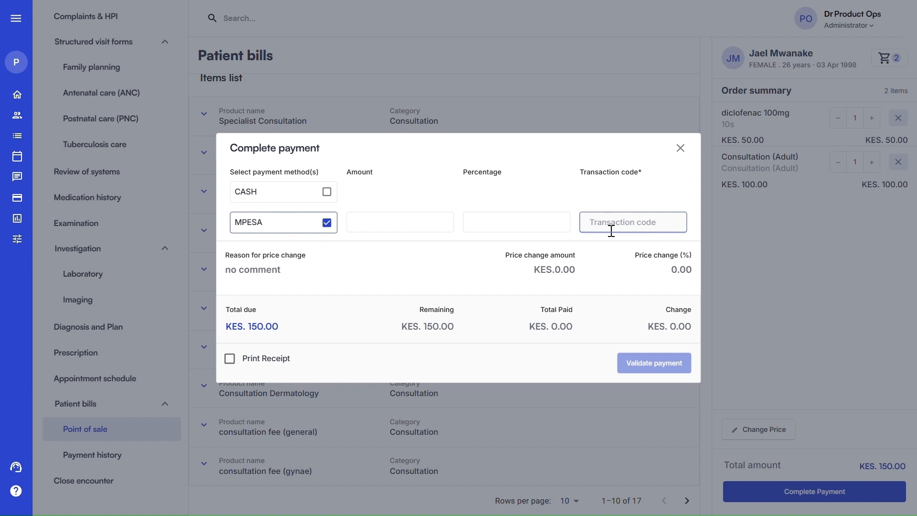
pyautogui.click(398, 221)
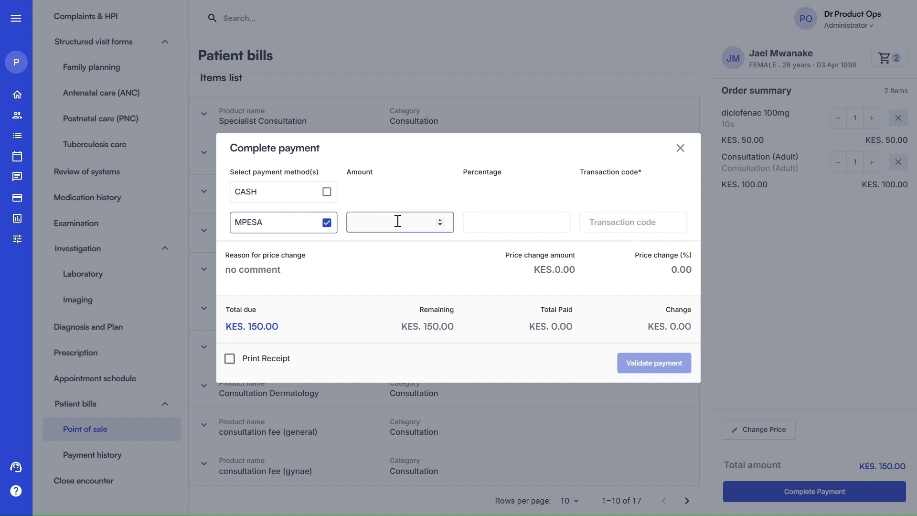
pyautogui.write('25')
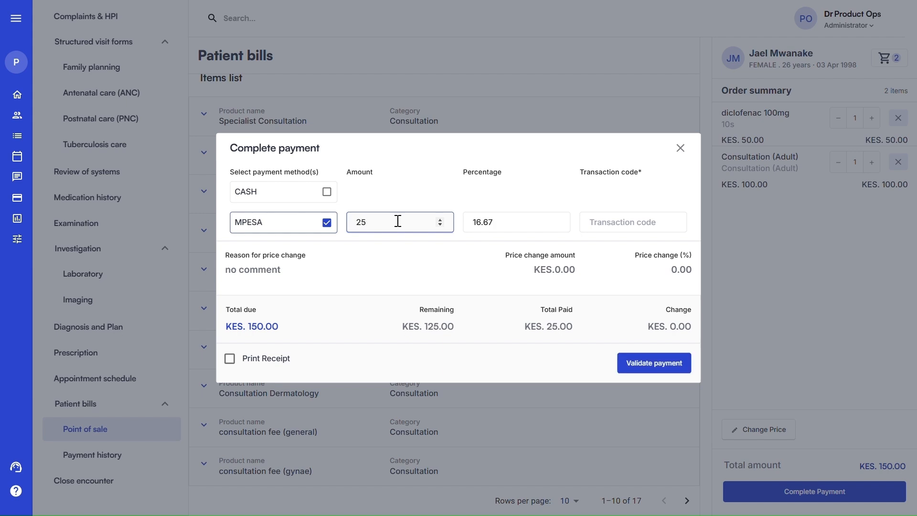
pyautogui.write('0')
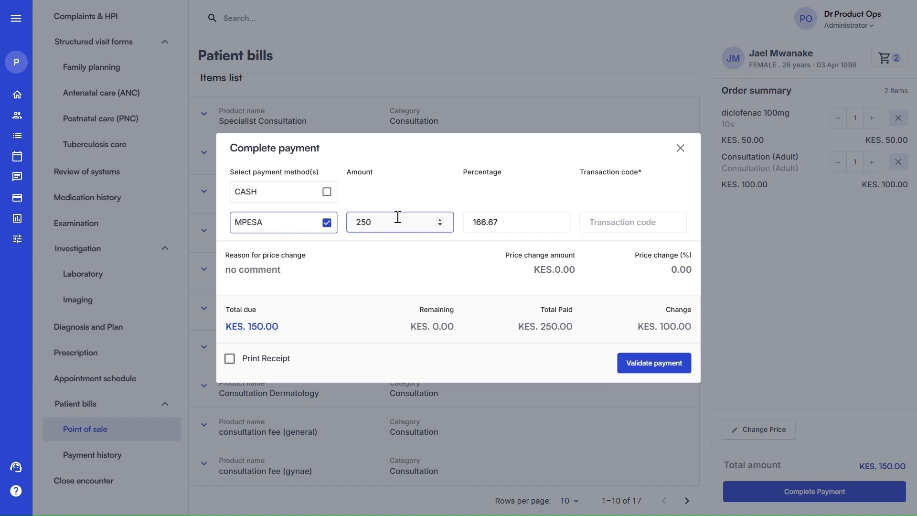
pyautogui.press('BackSpace')
pyautogui.press('BackSpace')
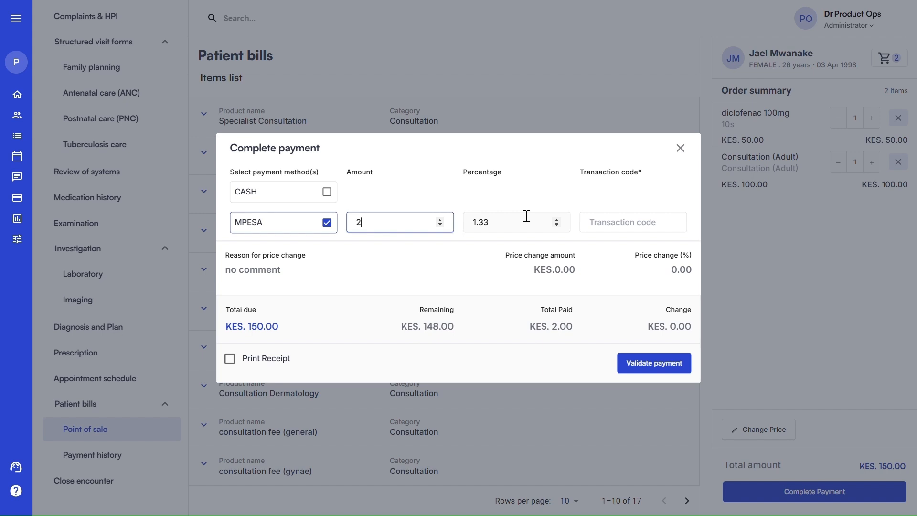
pyautogui.press('BackSpace')
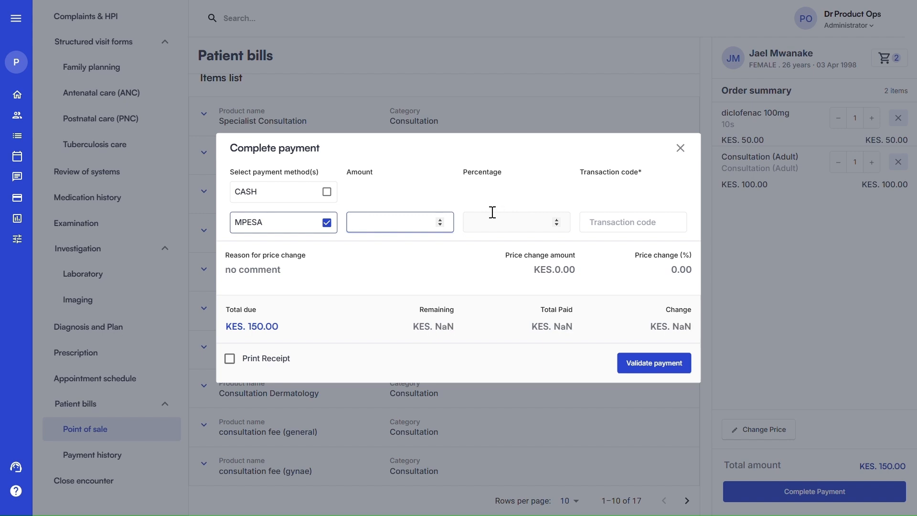
pyautogui.click(482, 219)
pyautogui.write('100')
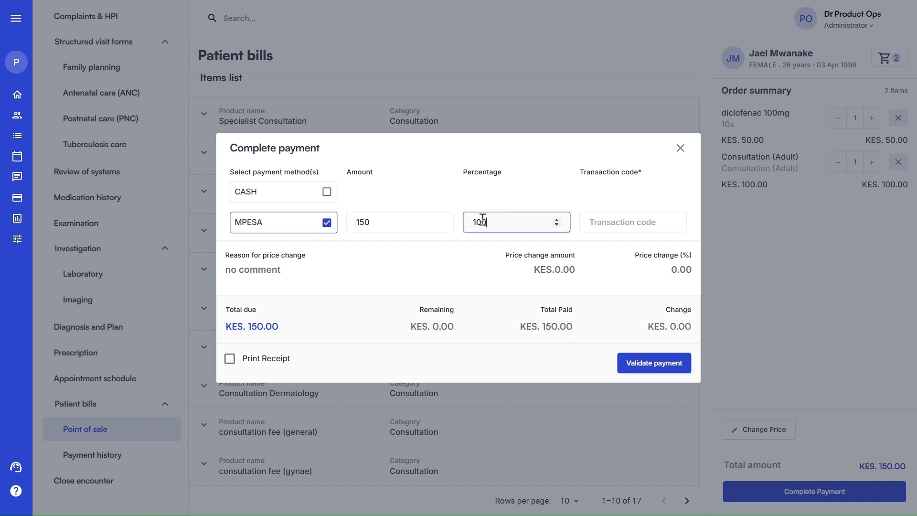
# Enter the M-PESA transaction code, validate the payment and dismiss the confirmation
pyautogui.click(617, 223)
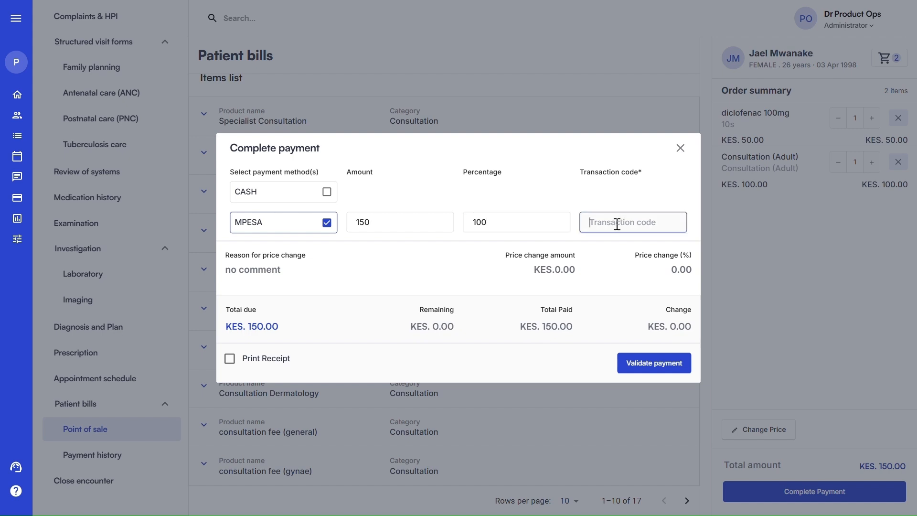
pyautogui.click(653, 365)
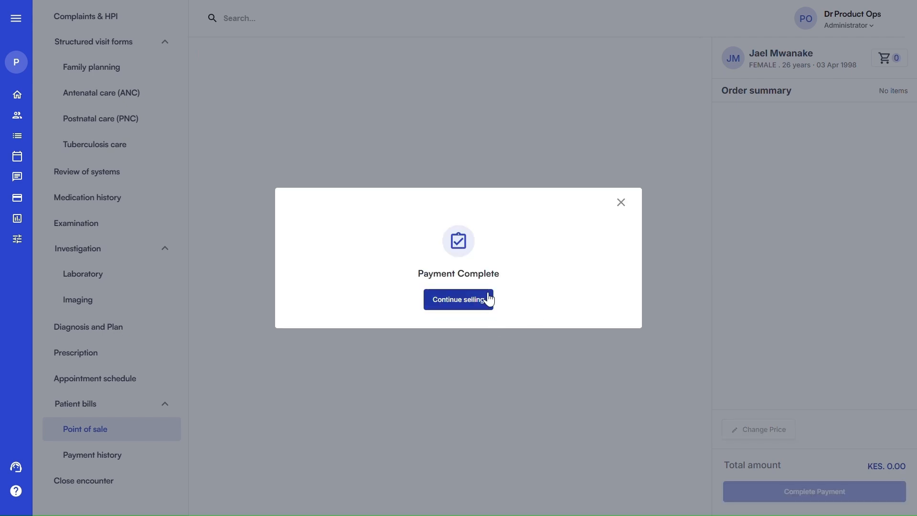
pyautogui.click(622, 203)
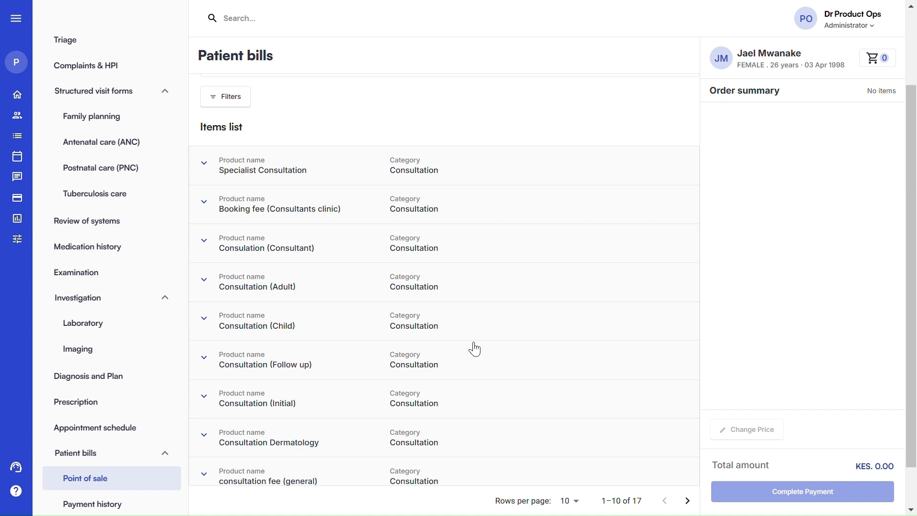
# Review the paid invoice in Payment history, then begin closing the patient's encounter
pyautogui.scroll(-1, 473, 346)
pyautogui.click(114, 458)
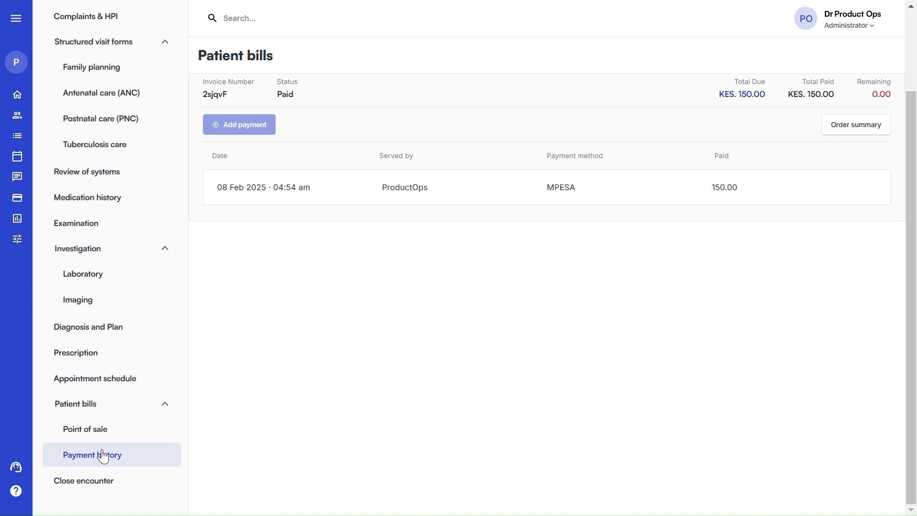
pyautogui.scroll(2, 257, 239)
pyautogui.scroll(1, 257, 238)
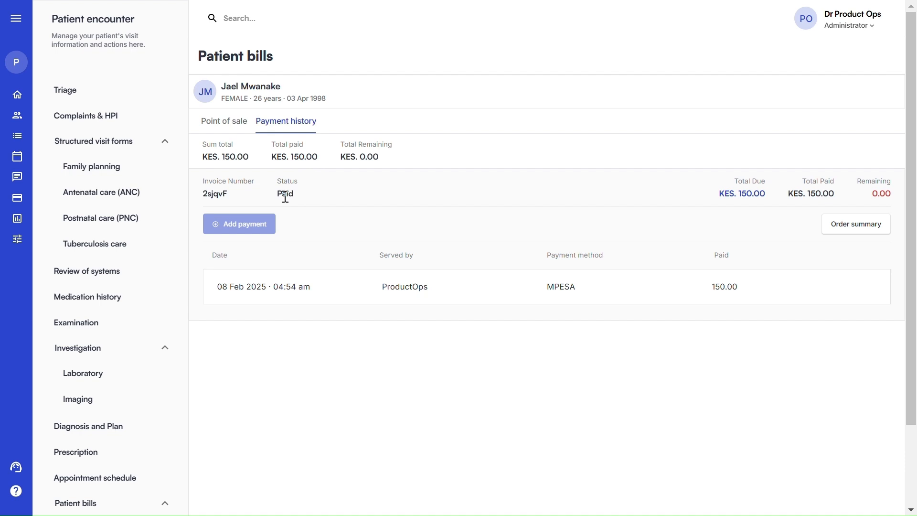
pyautogui.scroll(-2, 133, 282)
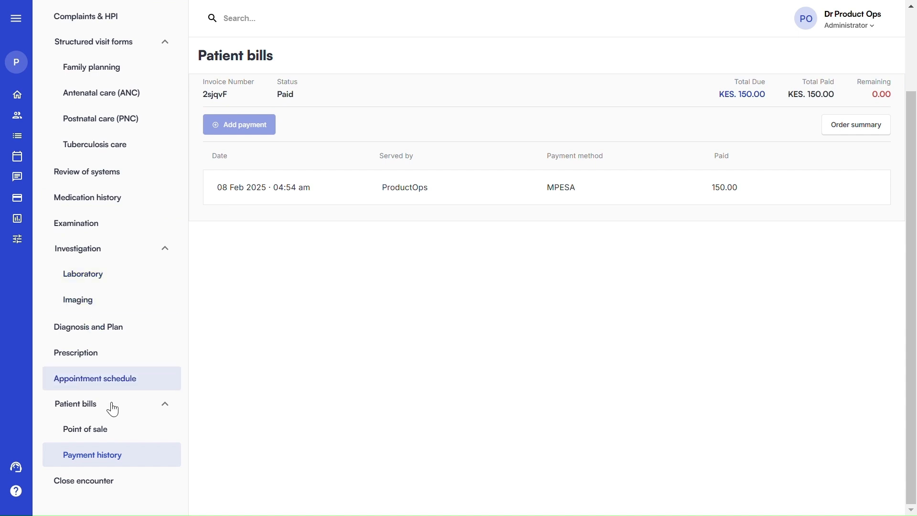
pyautogui.click(102, 483)
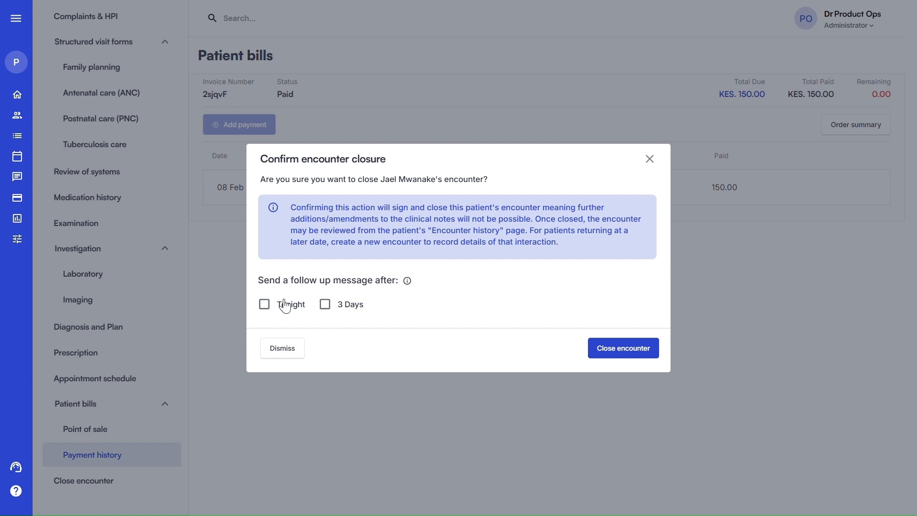
# Close the encounter with a Tonight follow-up message scheduled
pyautogui.click(265, 305)
pyautogui.click(620, 356)
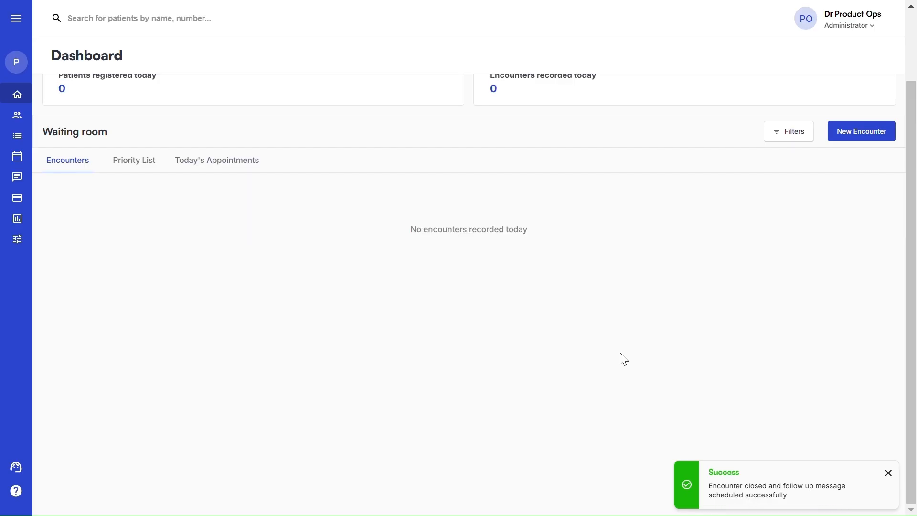
pyautogui.scroll(2, 623, 358)
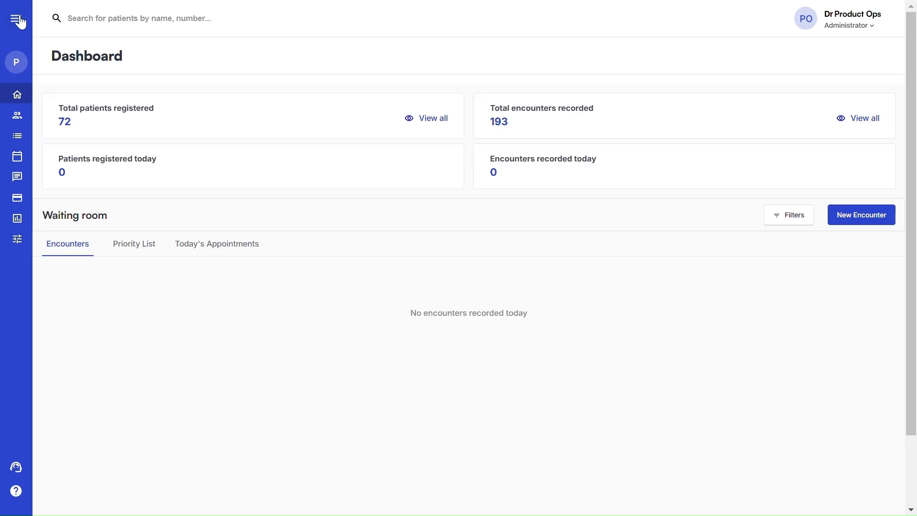
# From the Encounter List, open the top encounter's patient encounter history
pyautogui.click(23, 20)
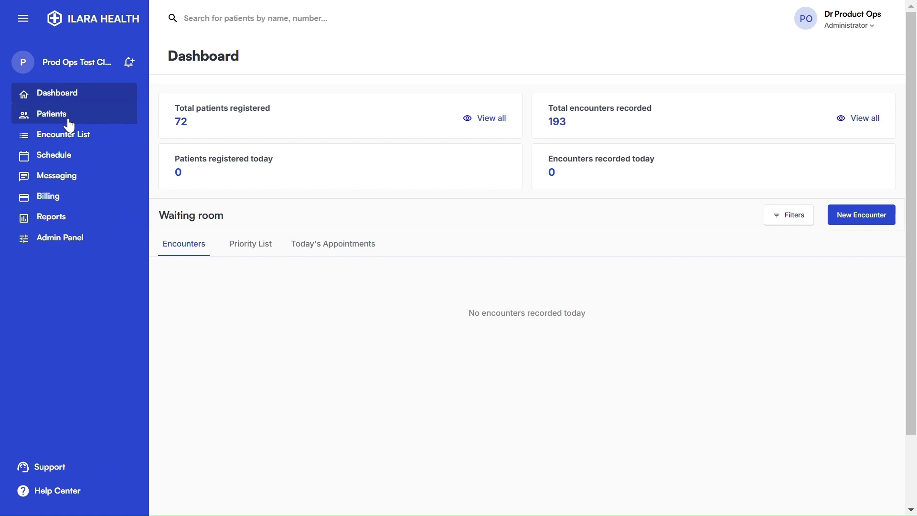
pyautogui.click(74, 143)
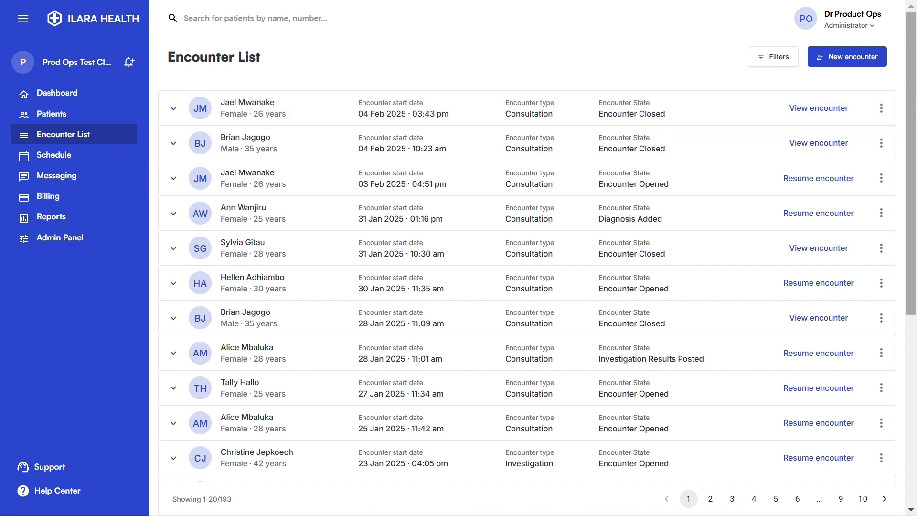
pyautogui.click(883, 109)
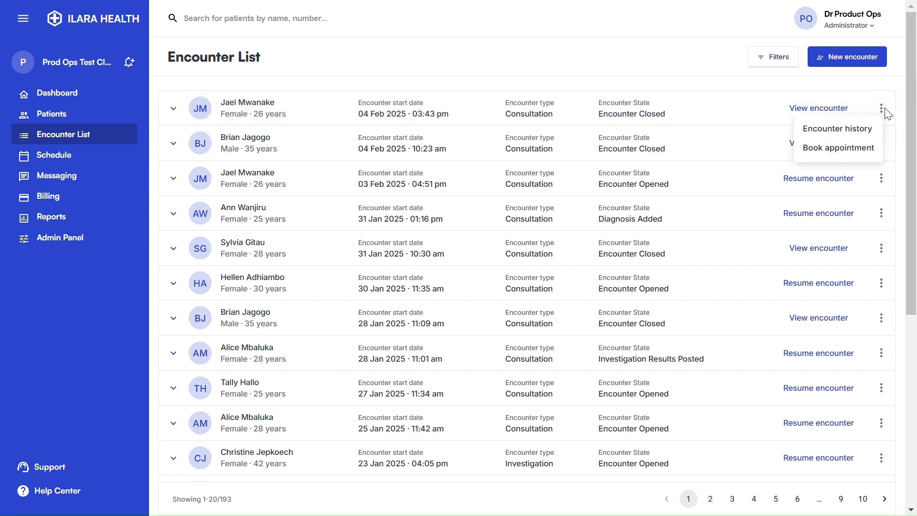
pyautogui.click(856, 132)
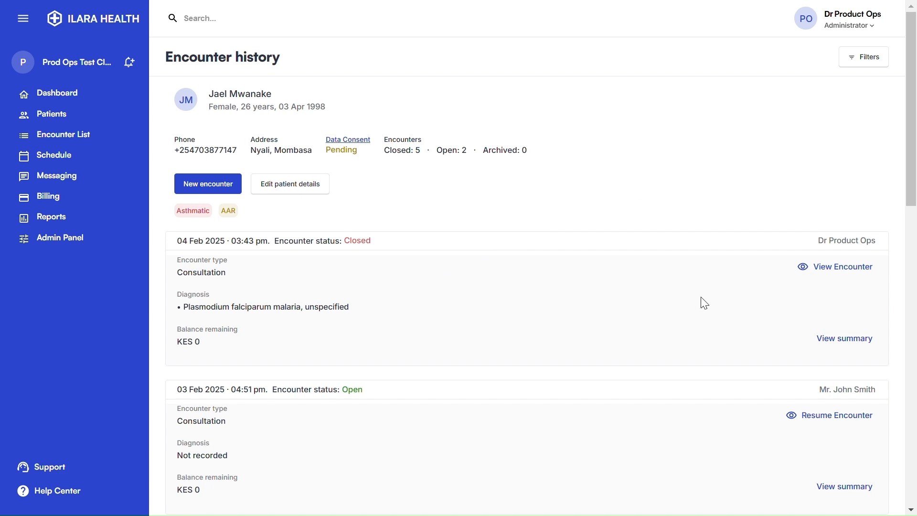
# Open the 04 Feb 2025 encounter summary and scroll through its clinical summary preview
pyautogui.click(859, 340)
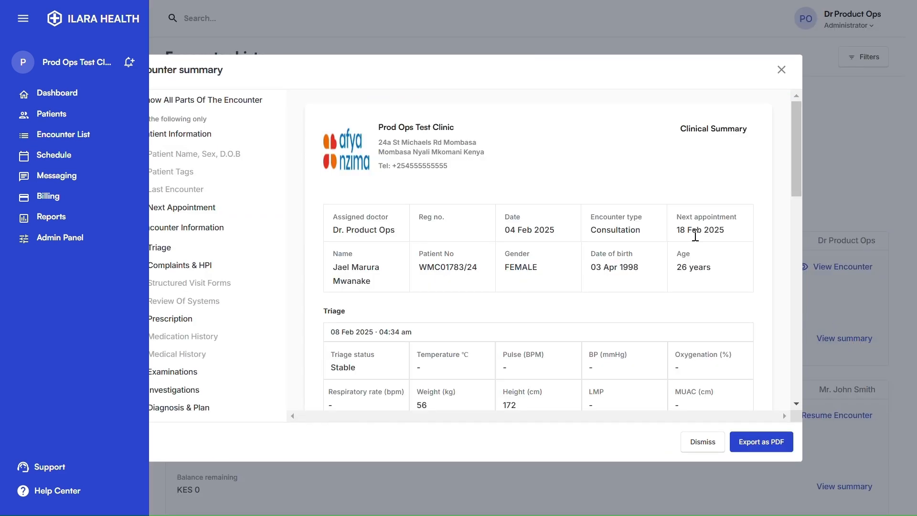
pyautogui.click(23, 20)
pyautogui.click(23, 22)
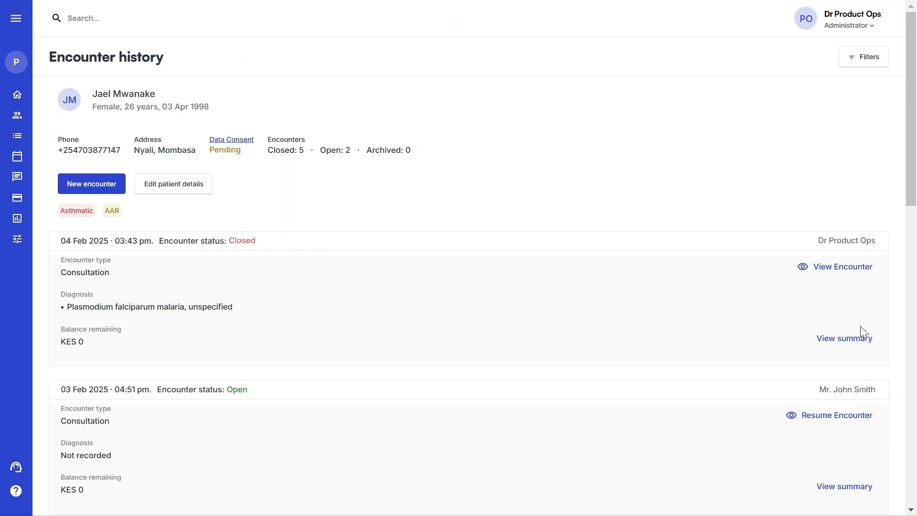
pyautogui.click(855, 339)
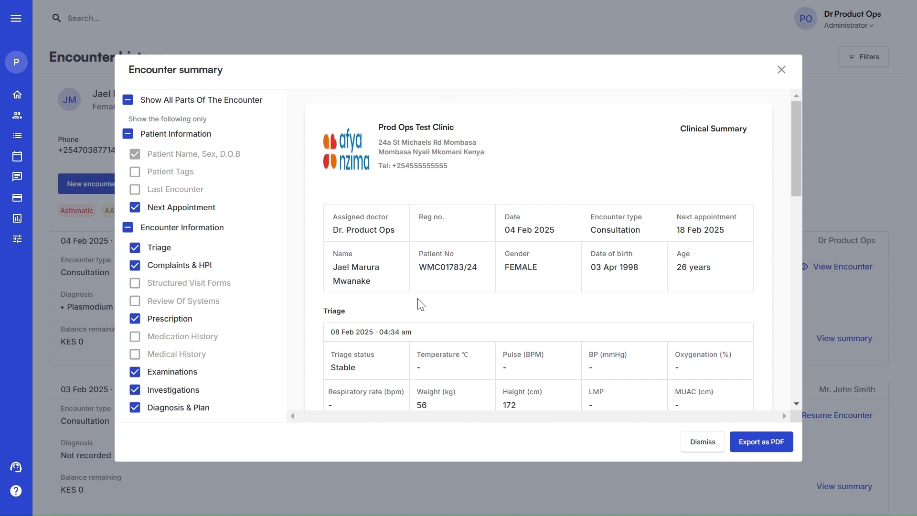
pyautogui.scroll(-3, 429, 306)
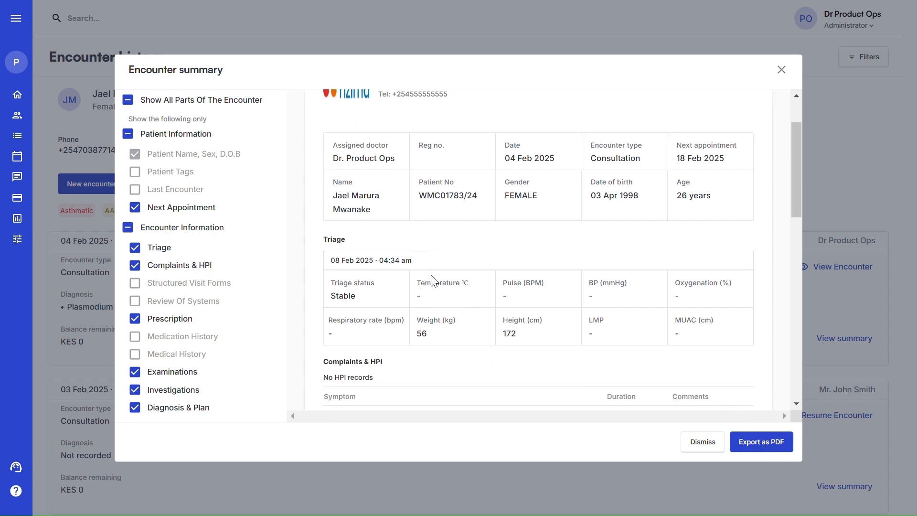
pyautogui.scroll(3, 470, 286)
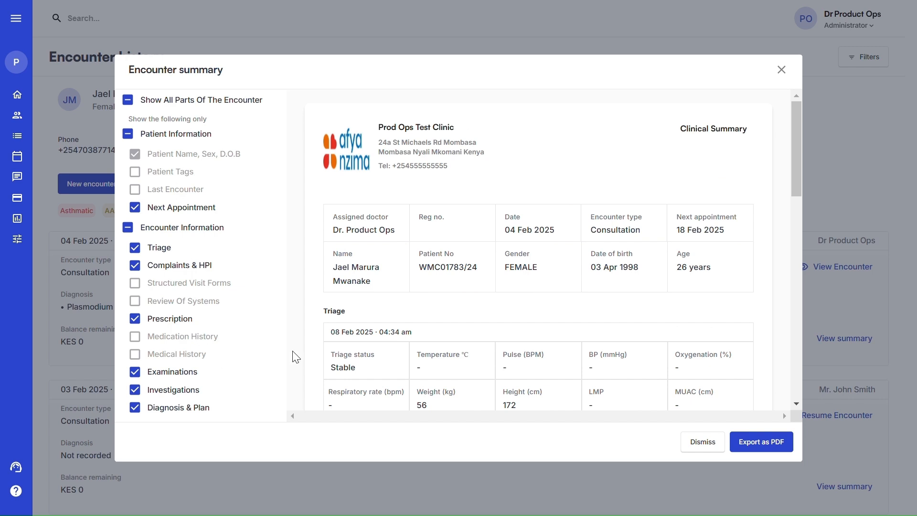
pyautogui.scroll(-9, 516, 289)
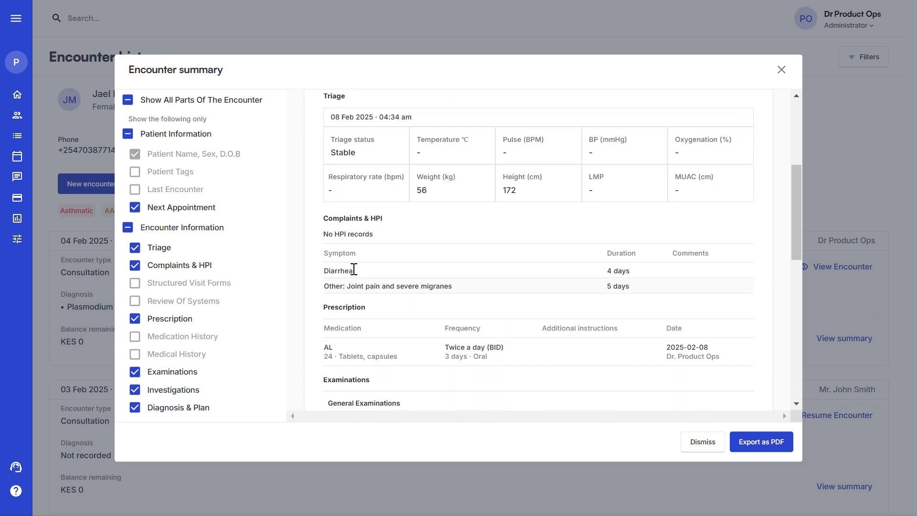
pyautogui.scroll(6, 366, 287)
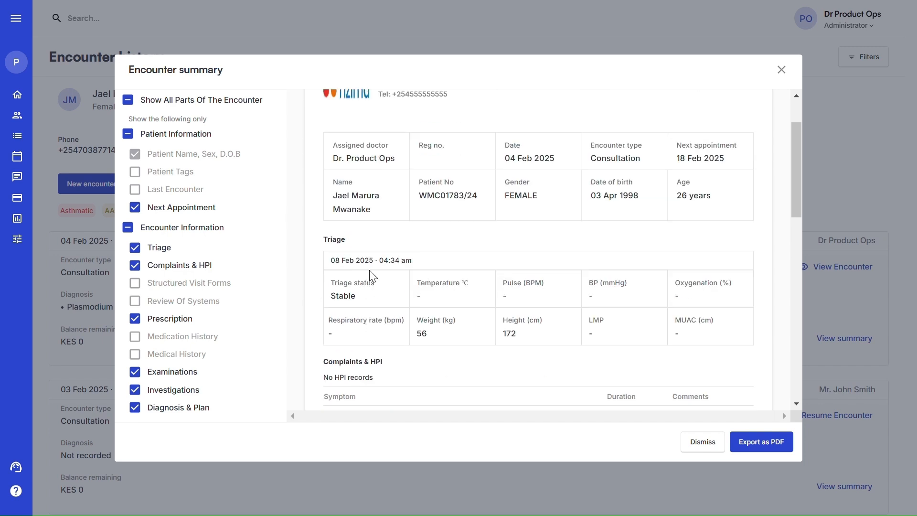
pyautogui.scroll(-18, 476, 281)
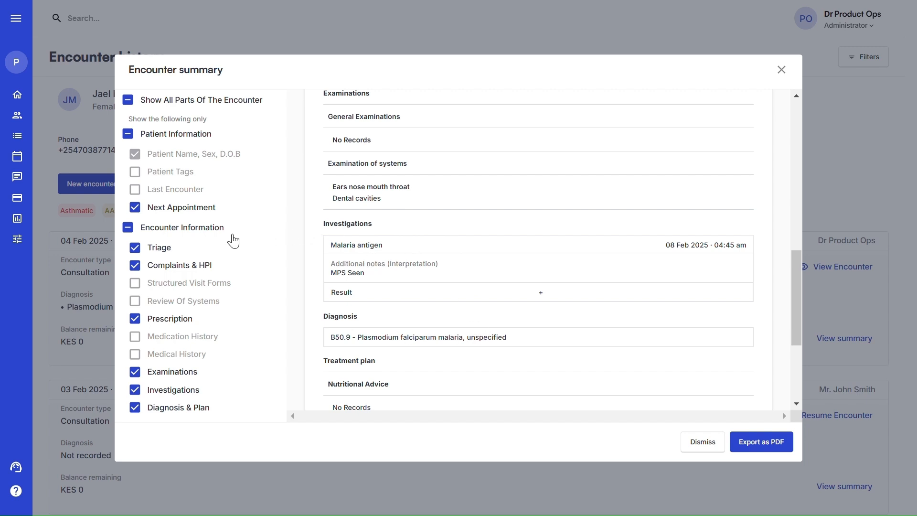
pyautogui.scroll(8, 356, 233)
pyautogui.scroll(3, 356, 233)
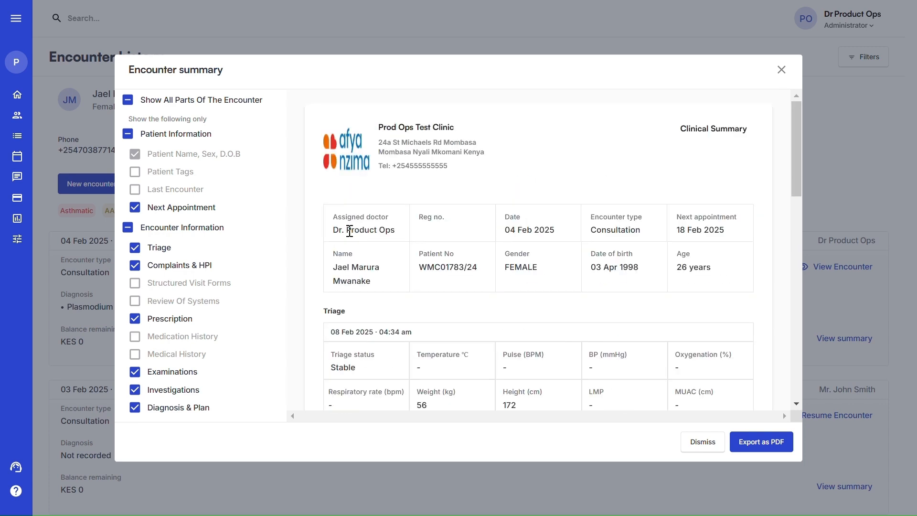
# Toggle Triage, Complaints & HPI, Prescription, Show All Parts and Investigations, then dismiss unexported
pyautogui.click(136, 248)
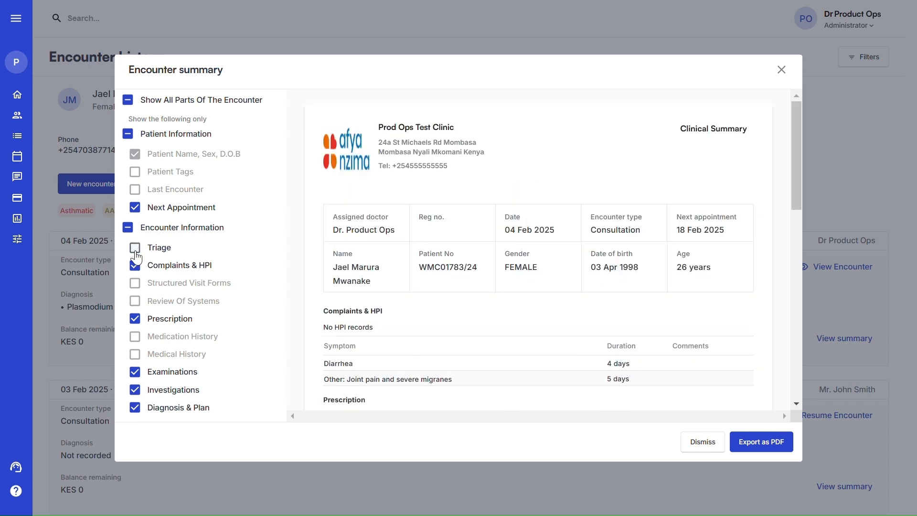
pyautogui.click(136, 267)
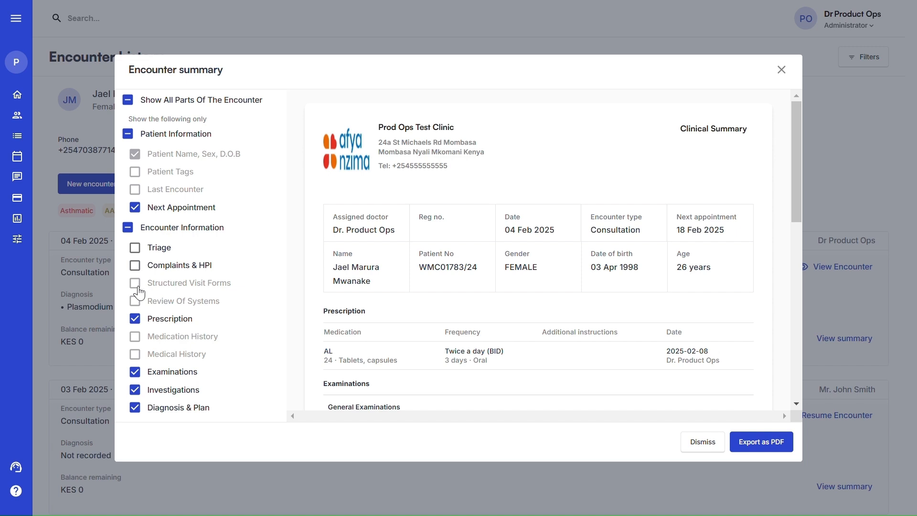
pyautogui.click(135, 319)
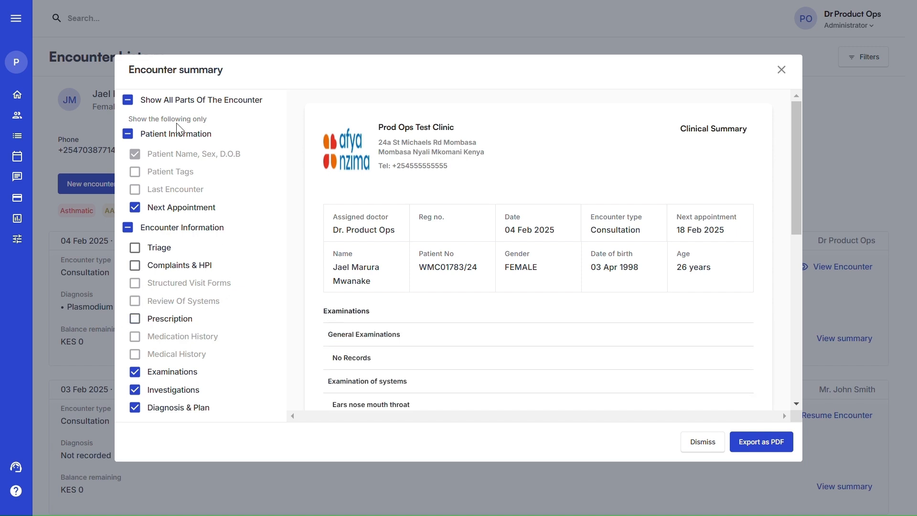
pyautogui.click(128, 100)
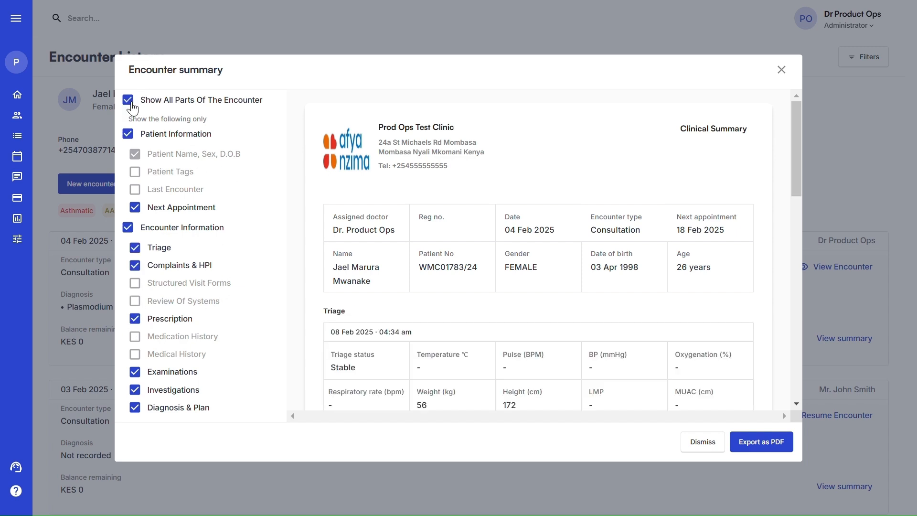
pyautogui.click(131, 104)
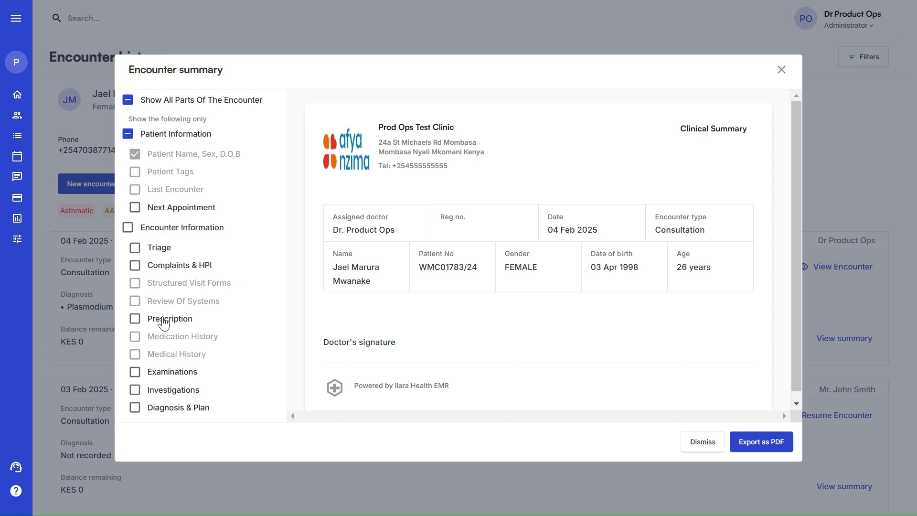
pyautogui.click(135, 390)
pyautogui.scroll(-2, 478, 262)
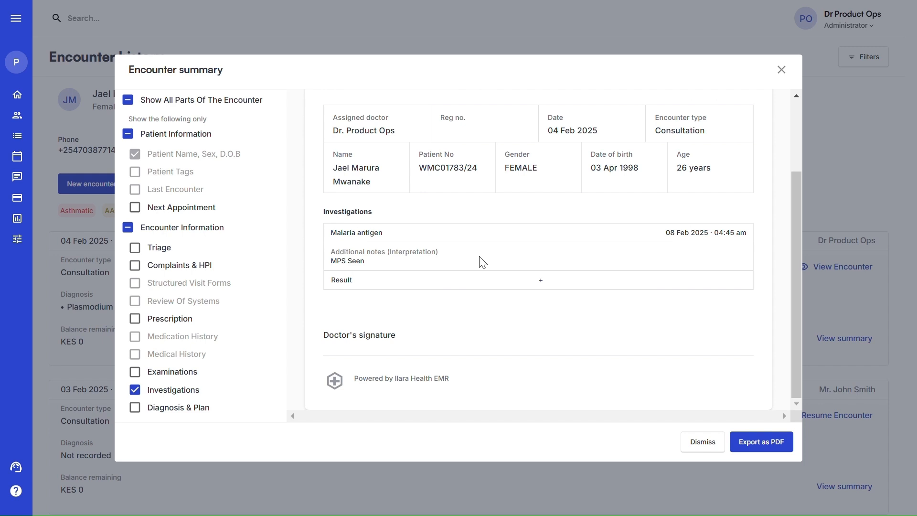
pyautogui.click(709, 445)
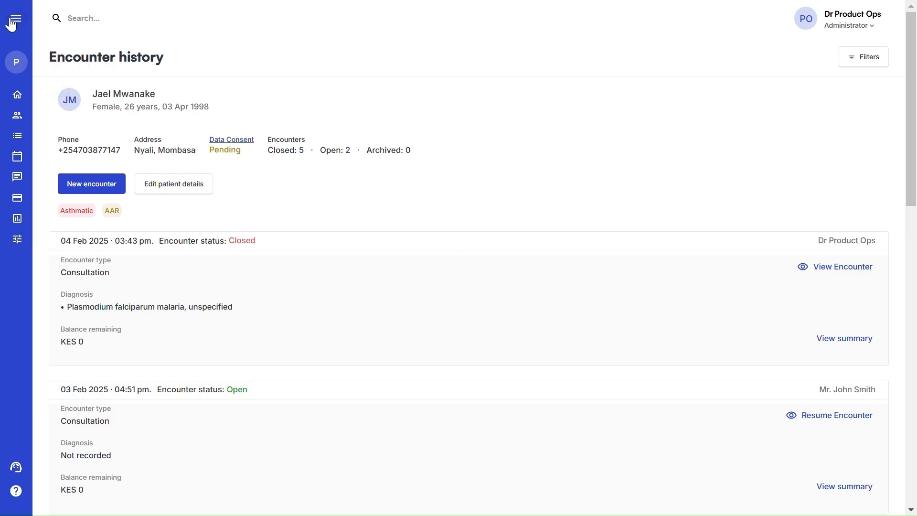
# Open the appointment schedule with the sidebar collapsed to icons
pyautogui.click(11, 17)
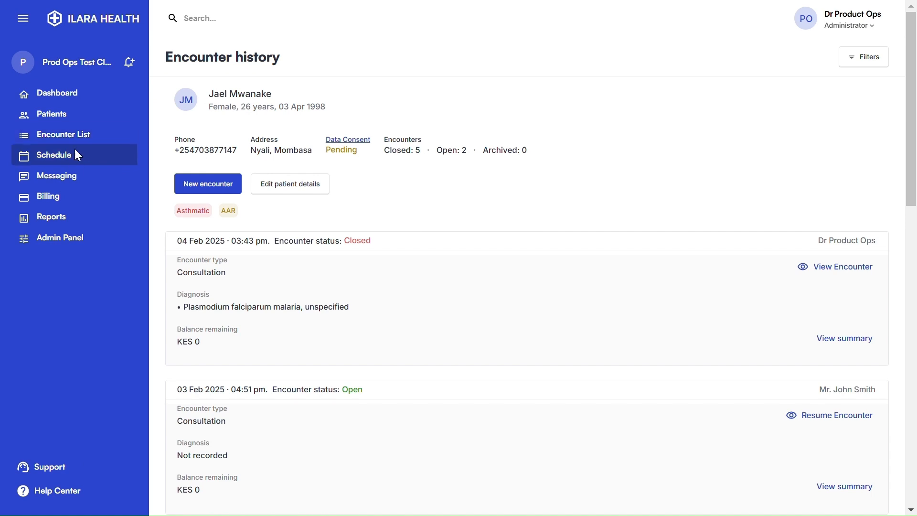
pyautogui.click(75, 161)
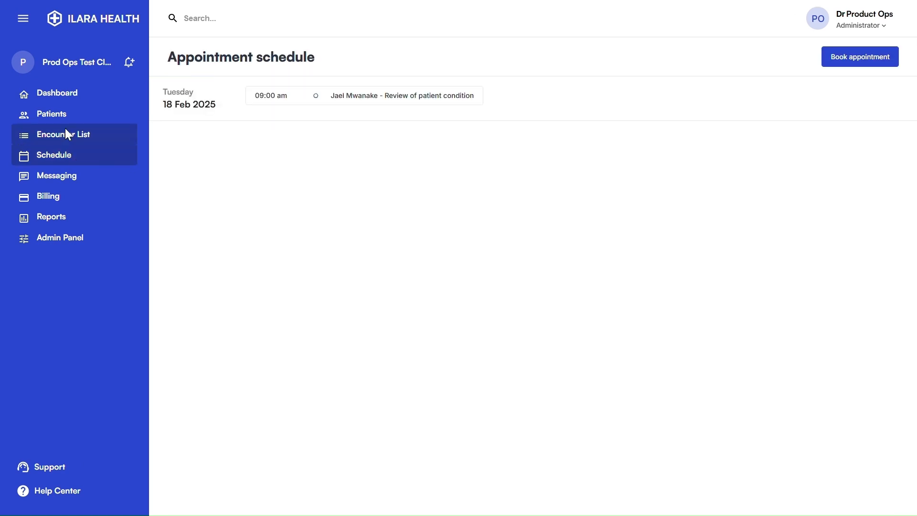
pyautogui.click(23, 19)
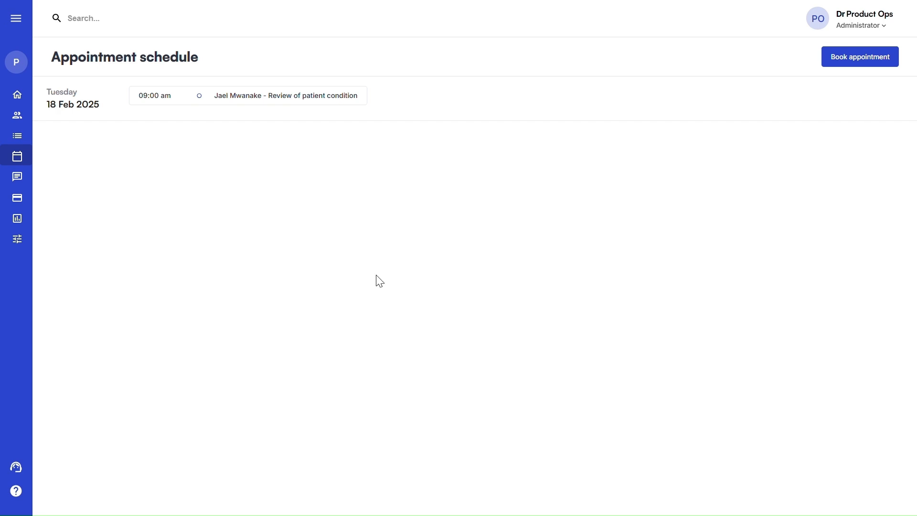
# Keep the 18 Feb 09:00 am review appointment Booked and close an unused booking form
pyautogui.click(323, 98)
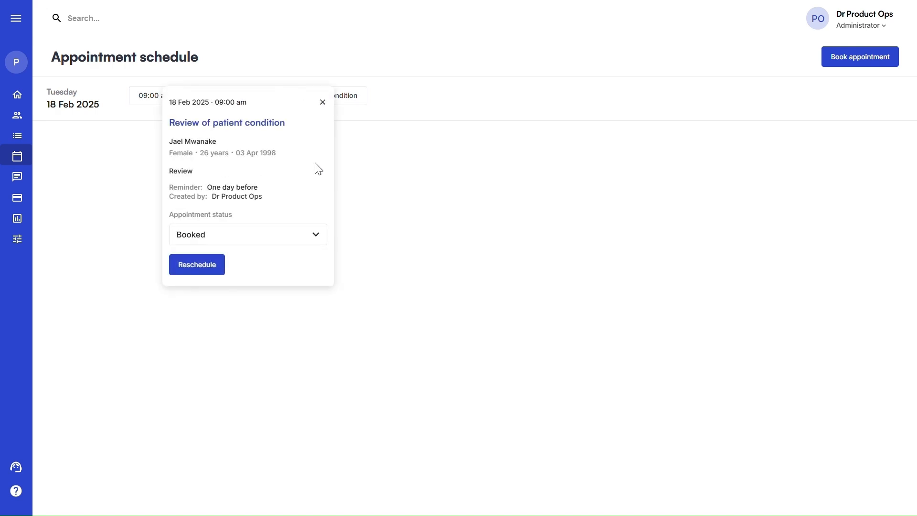
pyautogui.click(198, 235)
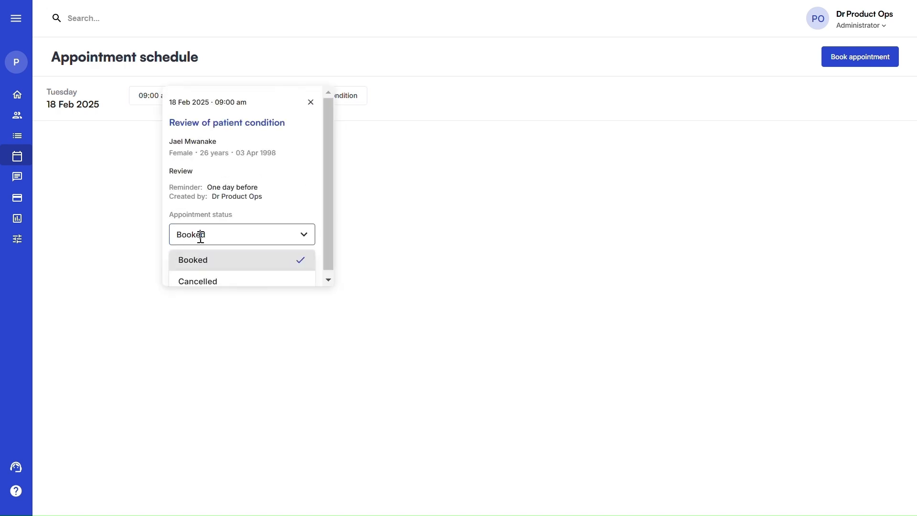
pyautogui.click(252, 265)
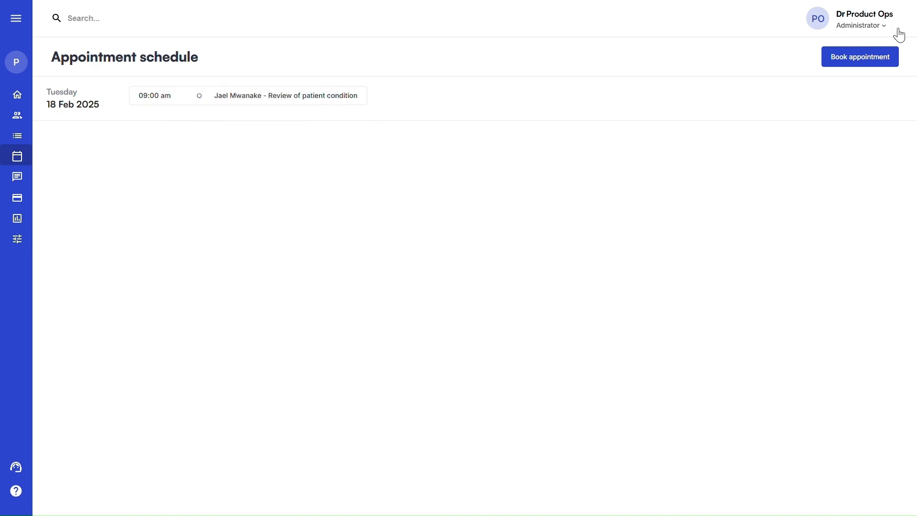
pyautogui.click(862, 63)
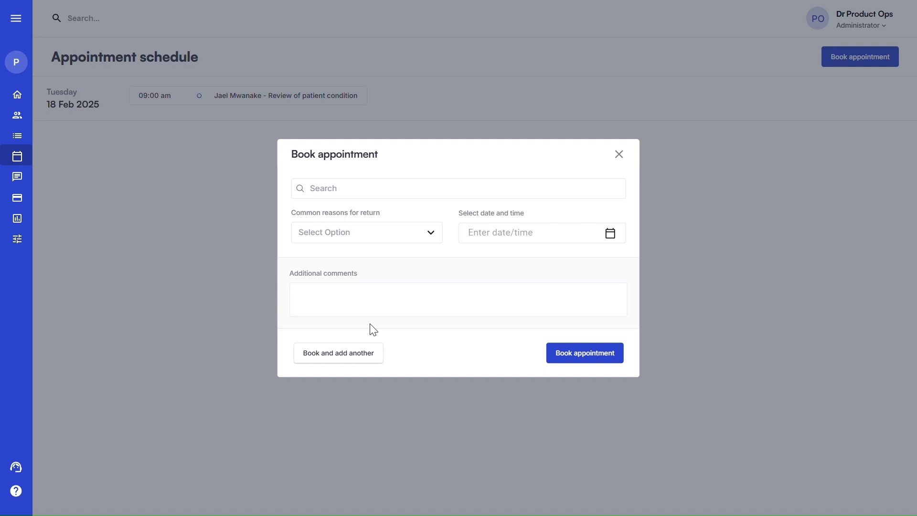
pyautogui.click(619, 153)
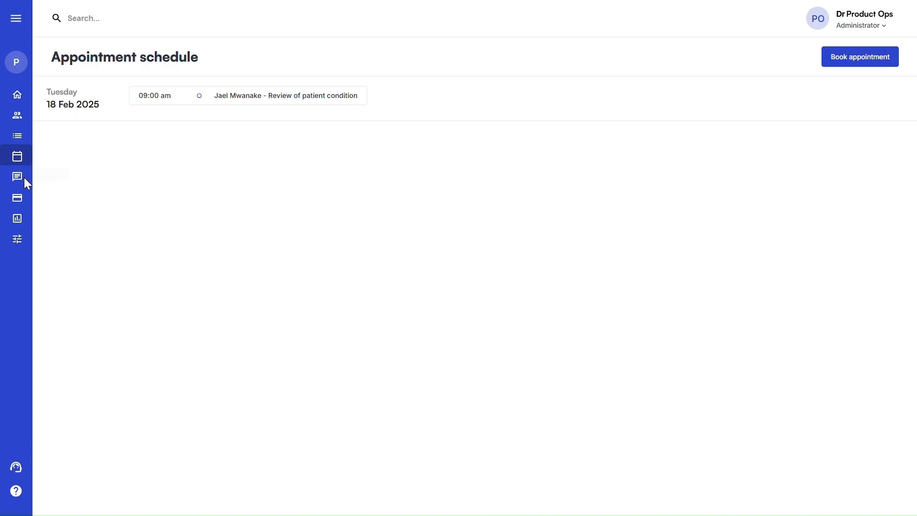
# Open the Messaging page with the sidebar collapsed to icons
pyautogui.click(21, 181)
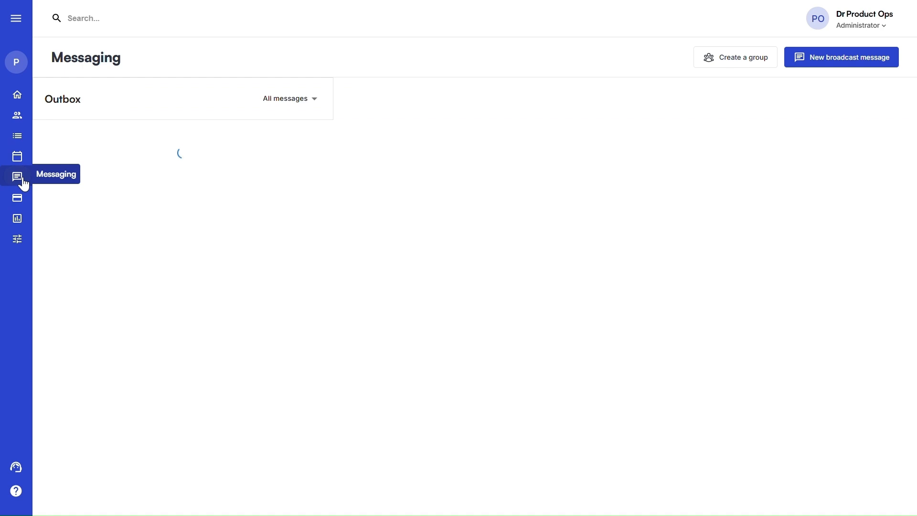
pyautogui.click(16, 20)
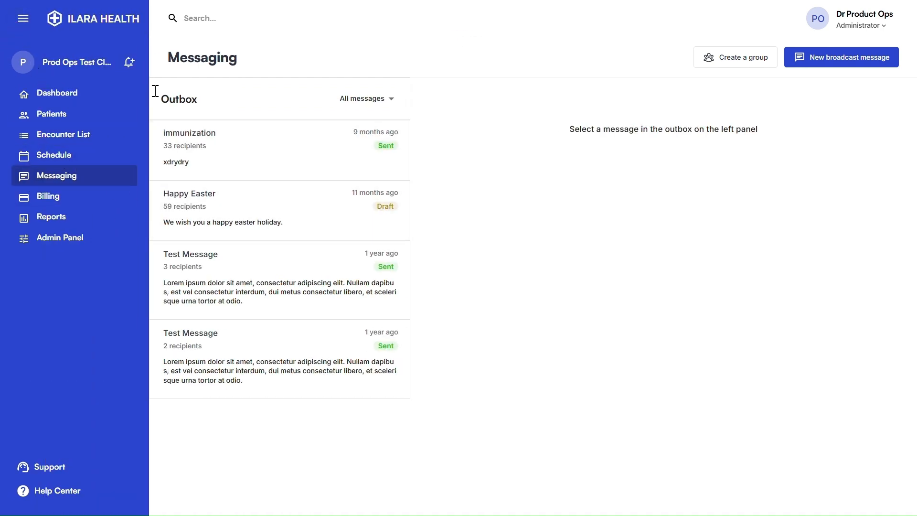
pyautogui.click(23, 18)
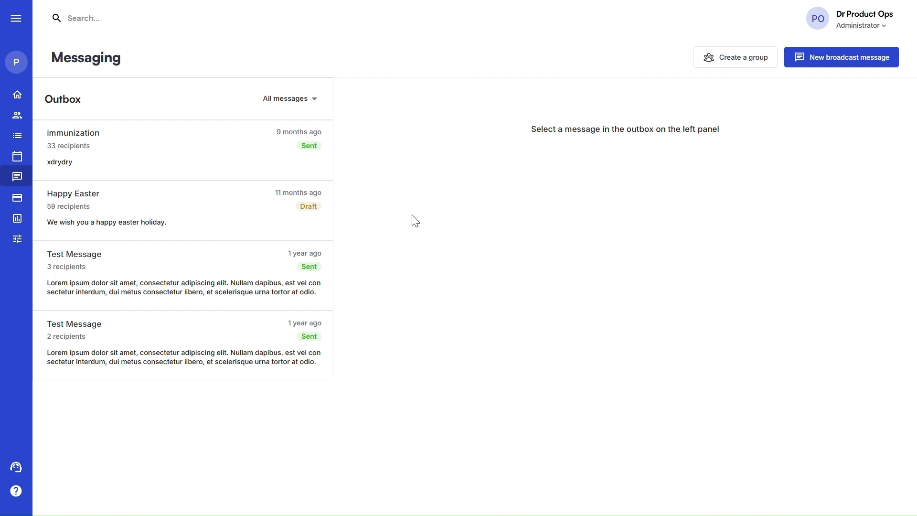
# Close a new broadcast message unsent, keeping All patients, then start a new patient group
pyautogui.click(833, 61)
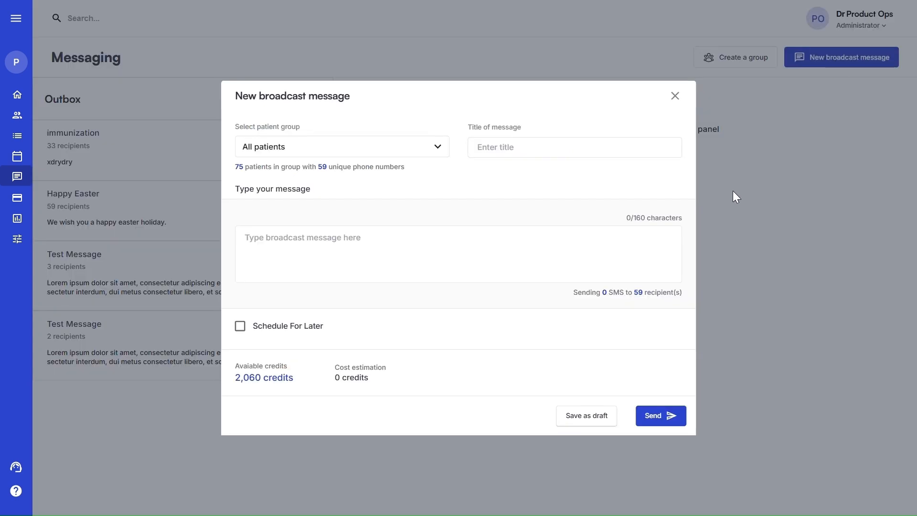
pyautogui.click(330, 146)
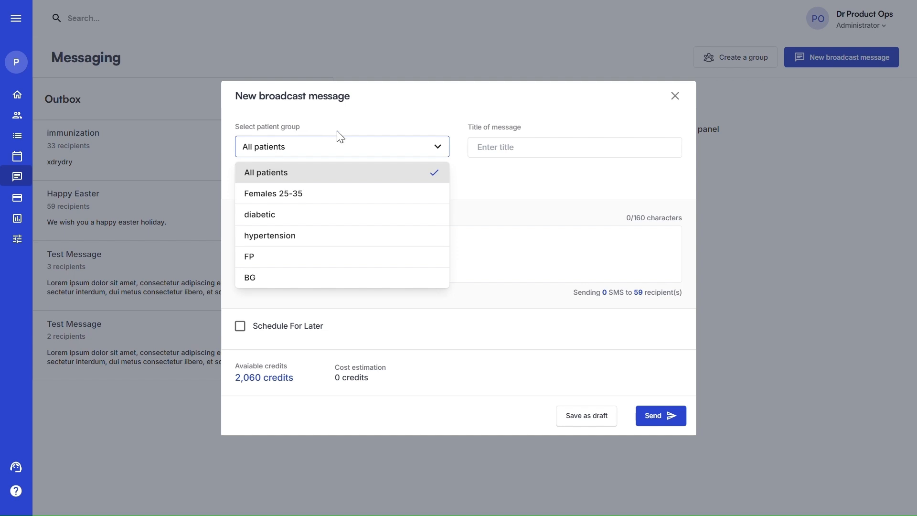
pyautogui.click(371, 117)
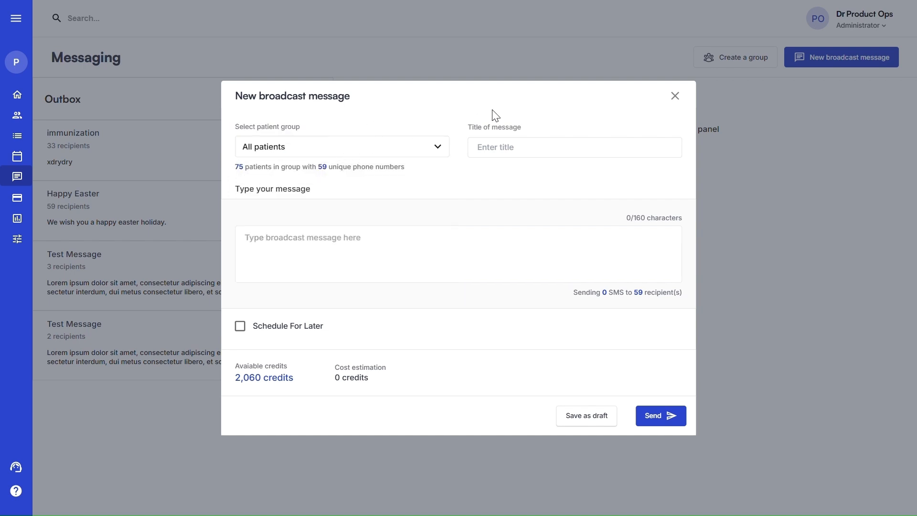
pyautogui.click(681, 98)
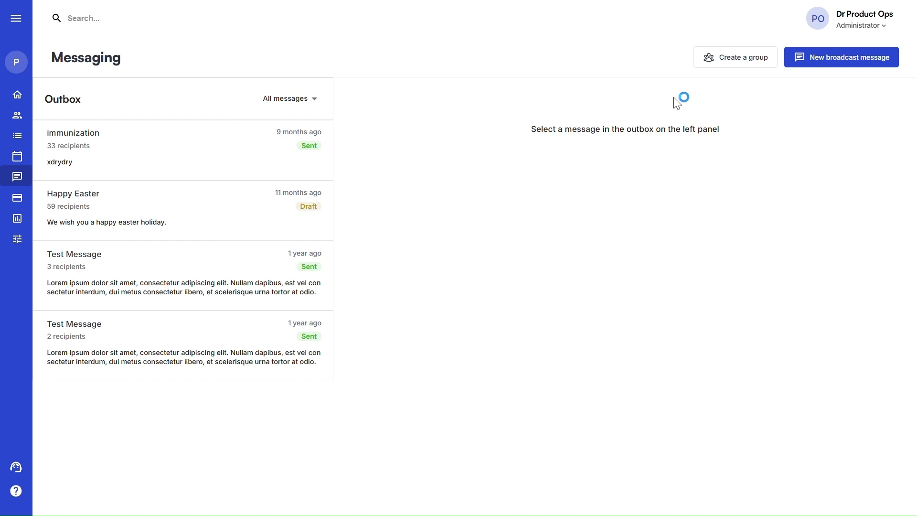
pyautogui.click(755, 59)
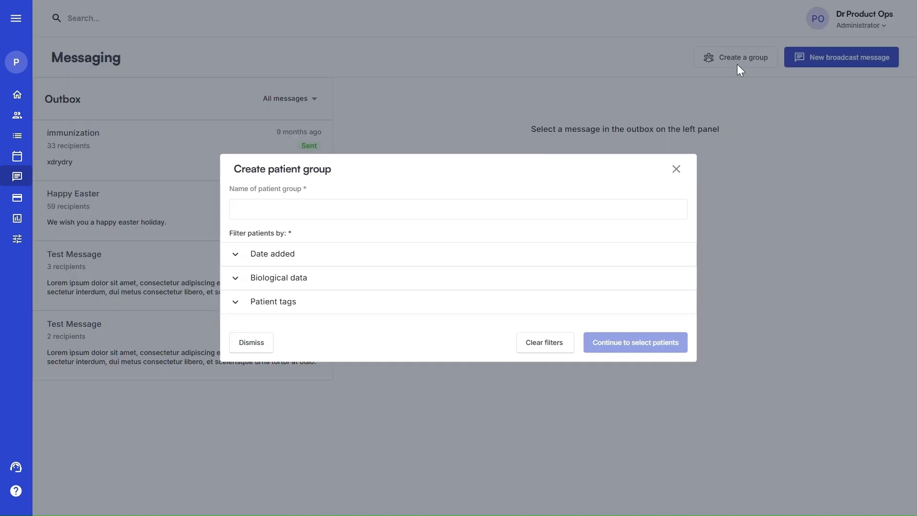
# Name the group 'Ashtmatic Females 18 -25' and tag it Medical conditions > Asthmatic
pyautogui.click(269, 207)
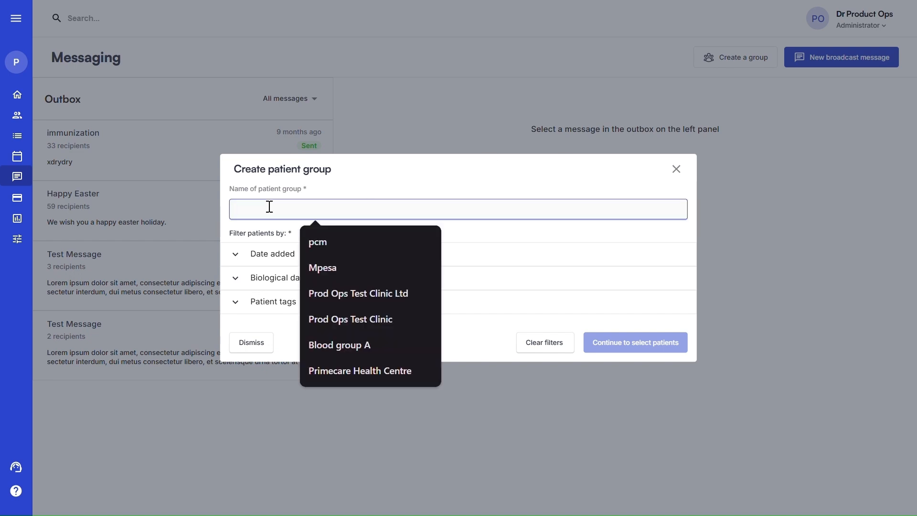
pyautogui.write('Ashtmatic Females 18 -25')
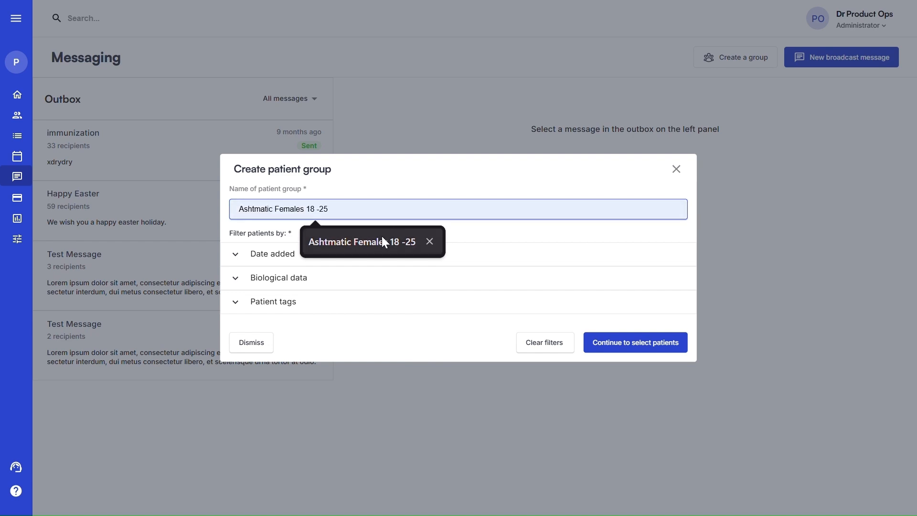
pyautogui.click(382, 236)
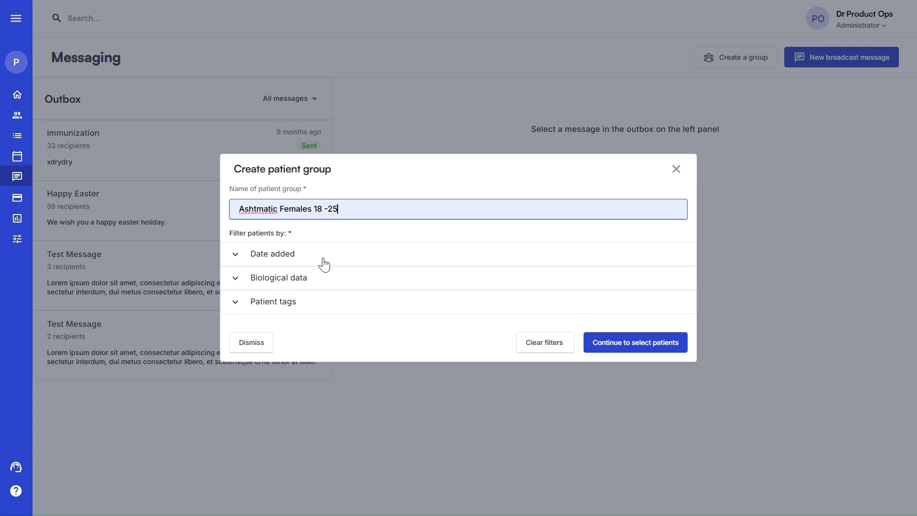
pyautogui.click(261, 308)
pyautogui.click(304, 321)
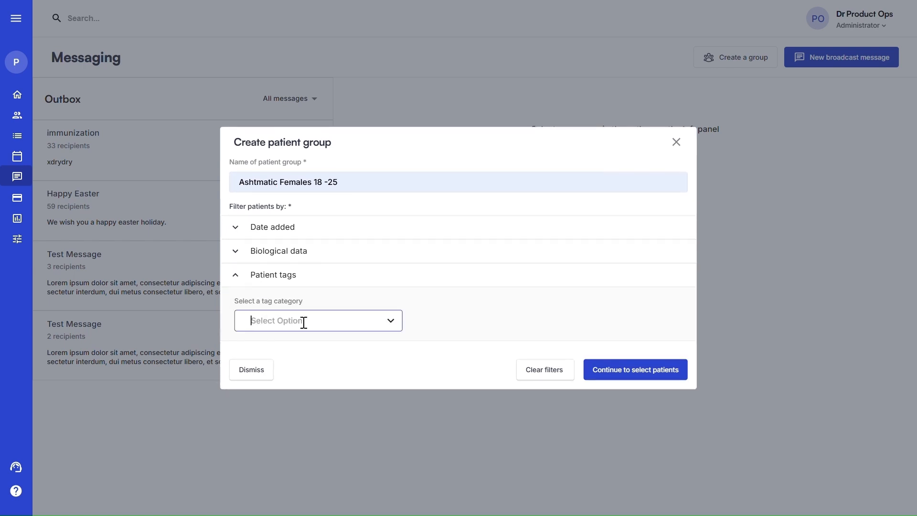
pyautogui.click(307, 343)
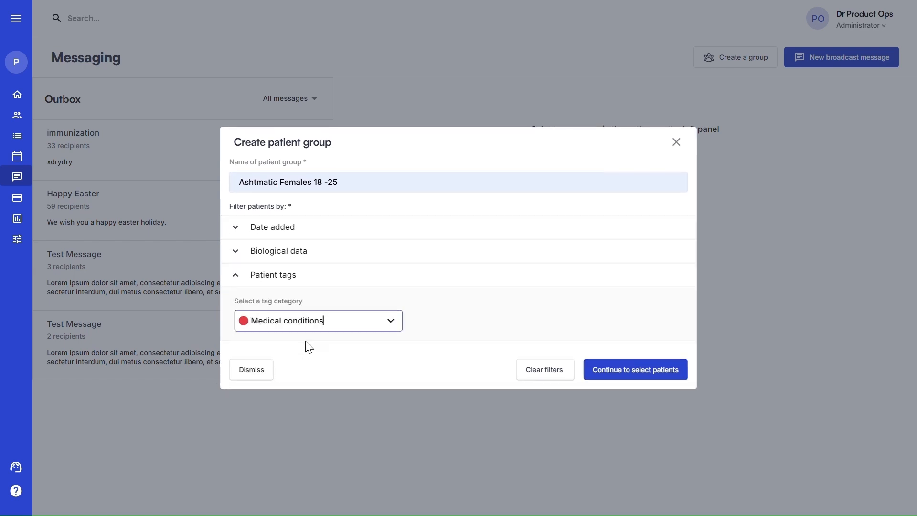
pyautogui.click(445, 322)
pyautogui.scroll(-3, 453, 356)
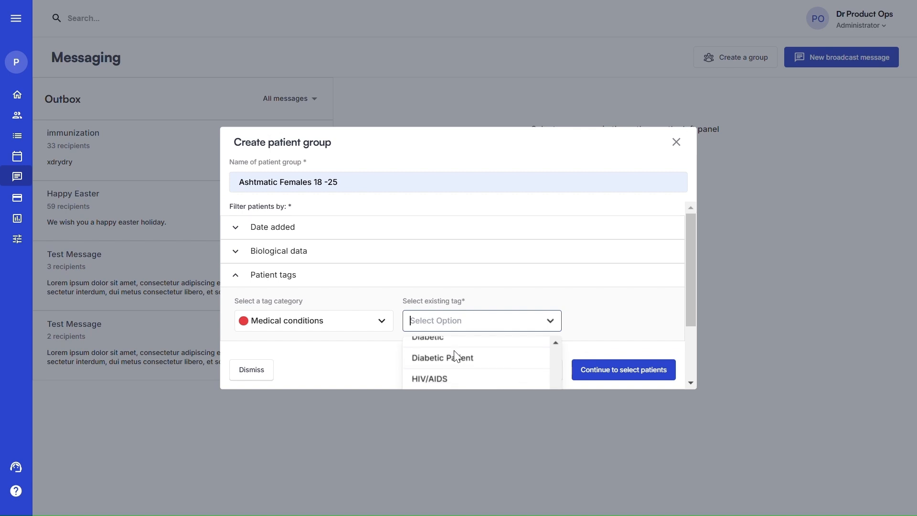
pyautogui.scroll(3, 448, 353)
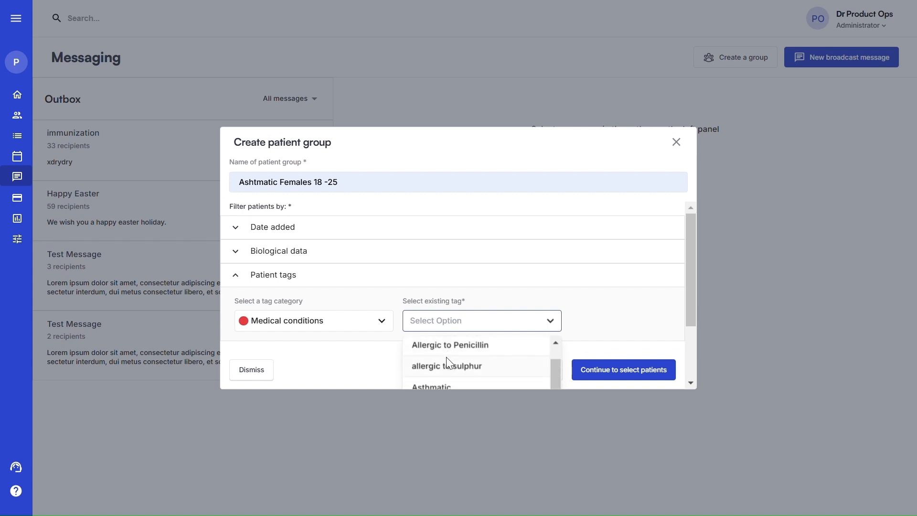
pyautogui.click(435, 386)
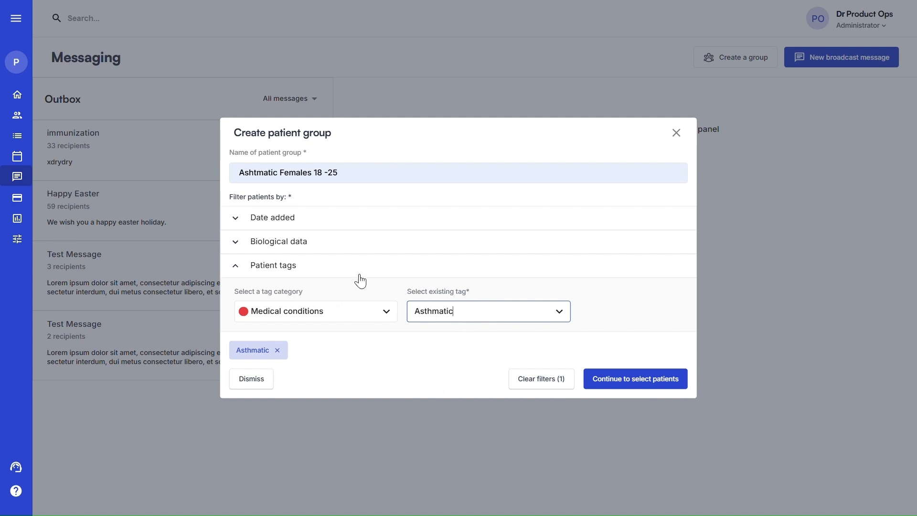
# Filter to Female patients aged 18–25, preview the zero matches, and dismiss the draft group
pyautogui.click(263, 245)
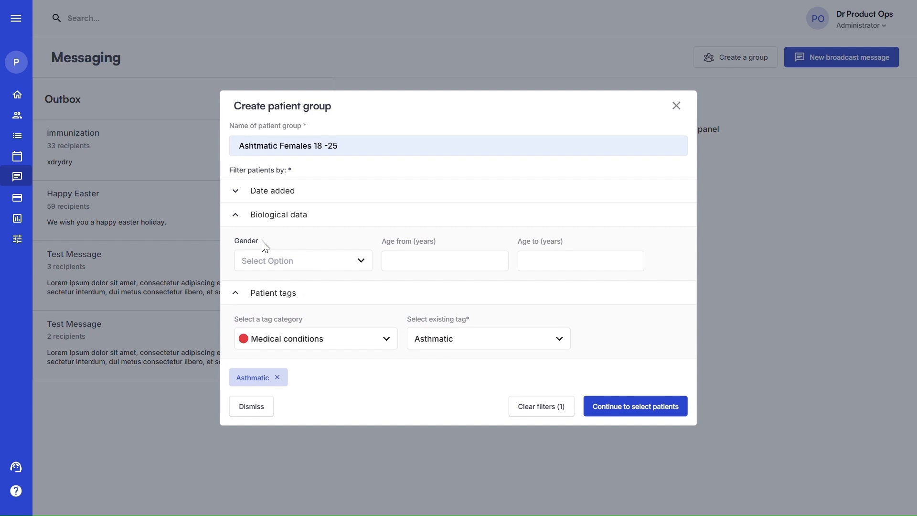
pyautogui.click(260, 259)
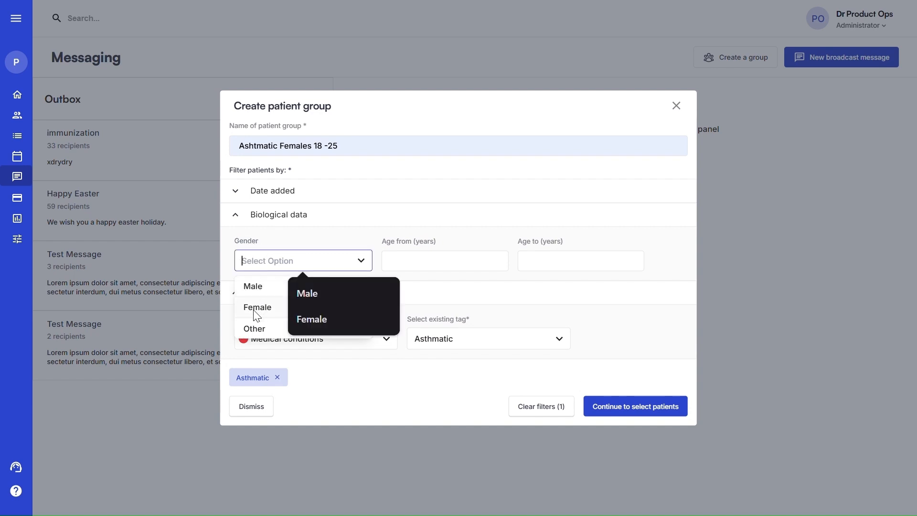
pyautogui.click(423, 261)
pyautogui.write('18')
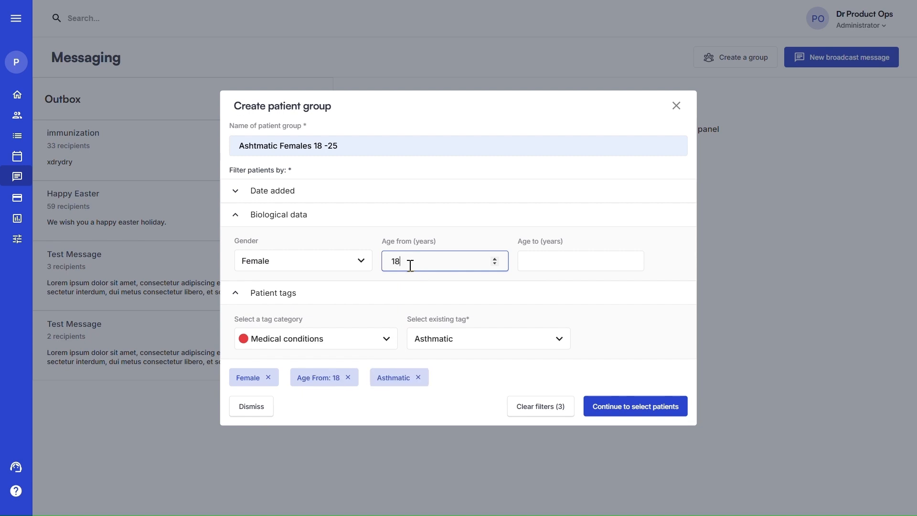
pyautogui.click(532, 262)
pyautogui.write('25')
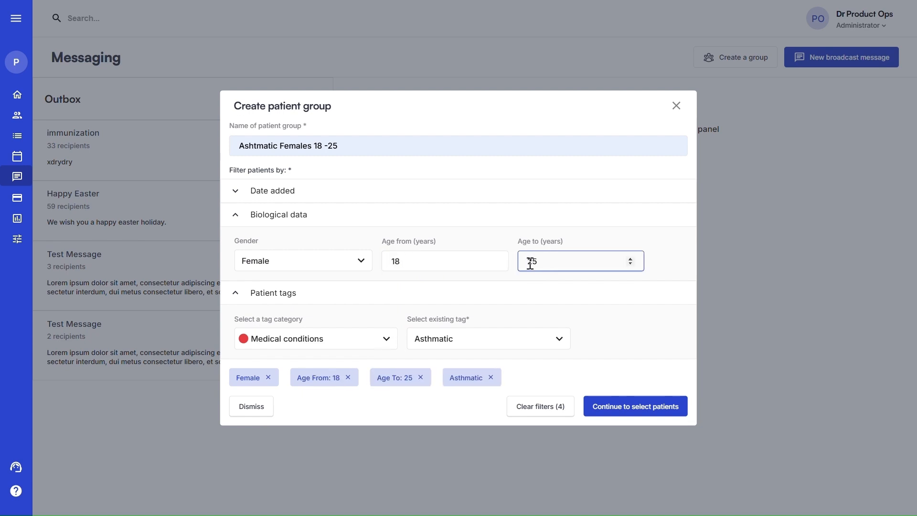
pyautogui.click(634, 409)
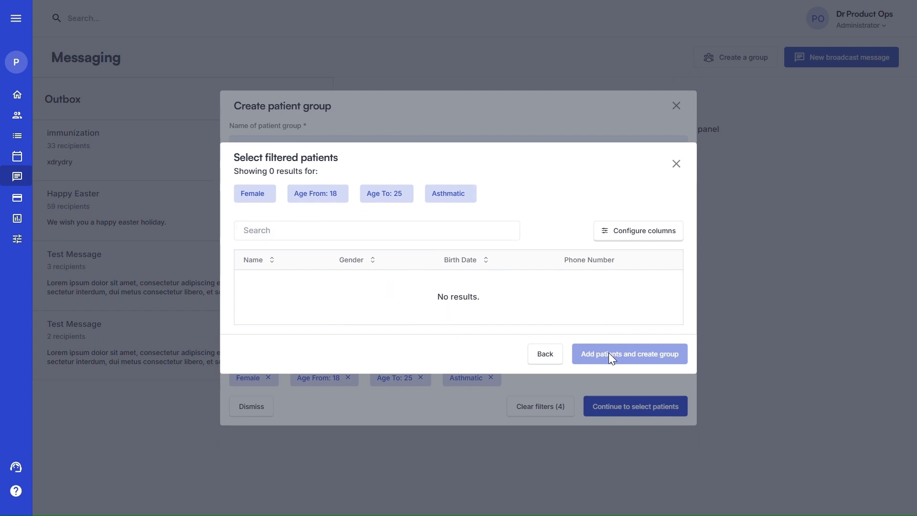
pyautogui.click(677, 165)
pyautogui.click(675, 107)
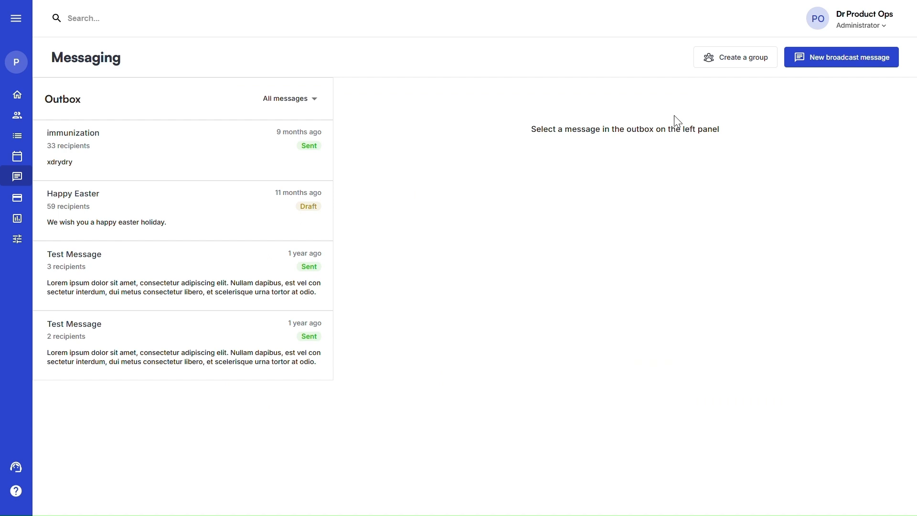
# Start a new broadcast message addressed to the Females 25-35 patient group
pyautogui.click(822, 64)
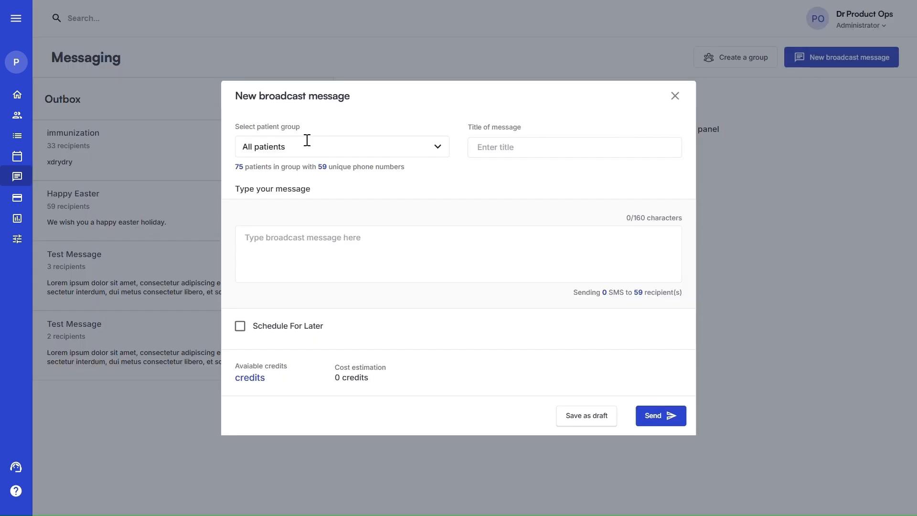
pyautogui.click(292, 147)
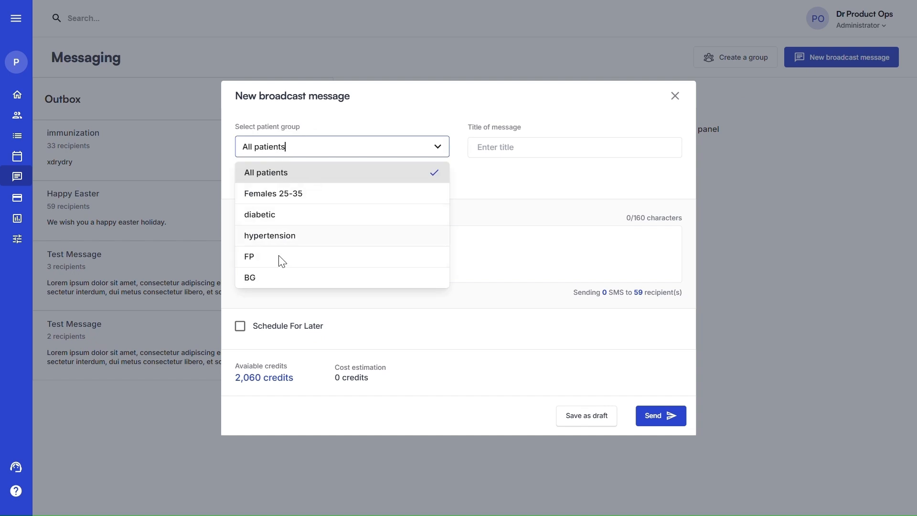
pyautogui.click(276, 197)
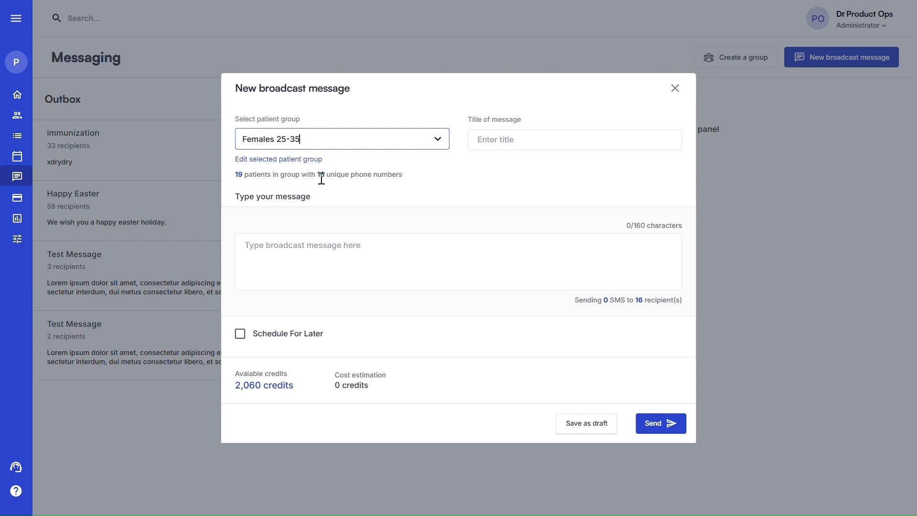
# Give the message the title 'Happy Easter Holiday'
pyautogui.click(485, 139)
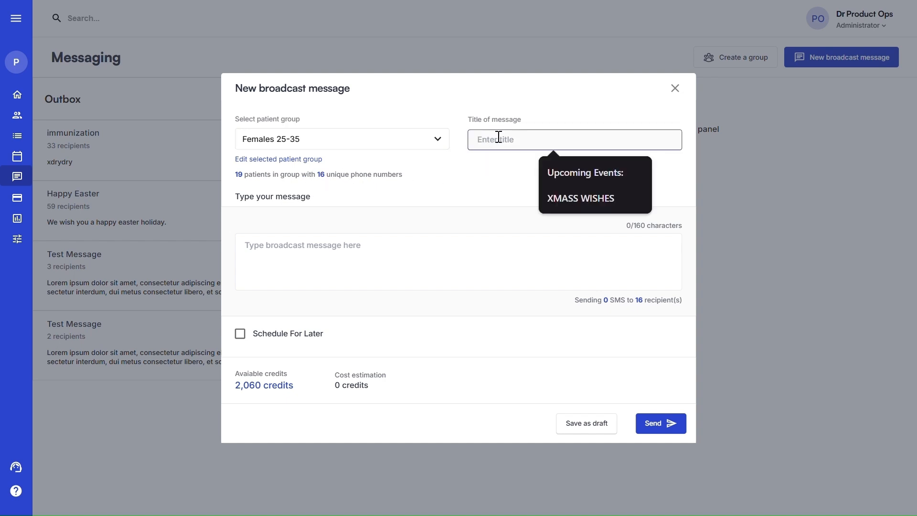
pyautogui.write('Happ')
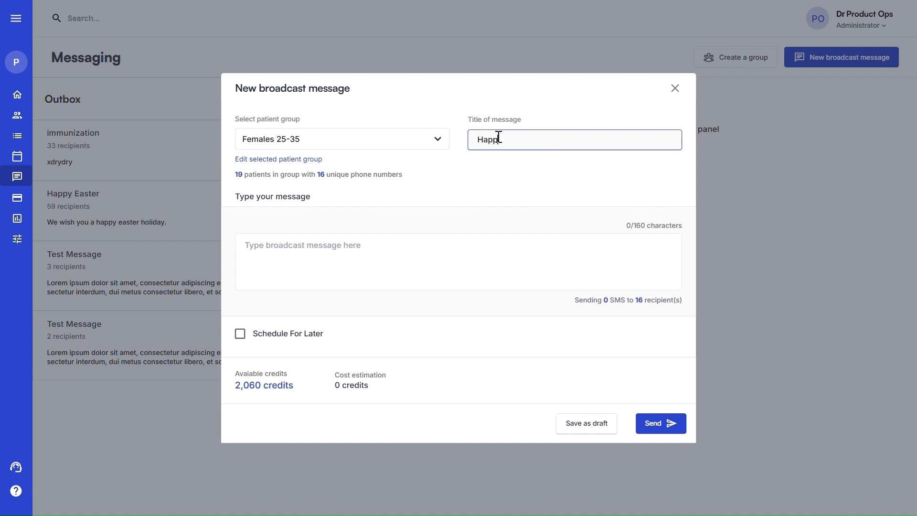
pyautogui.write('y Easter Holiday')
pyautogui.click(277, 253)
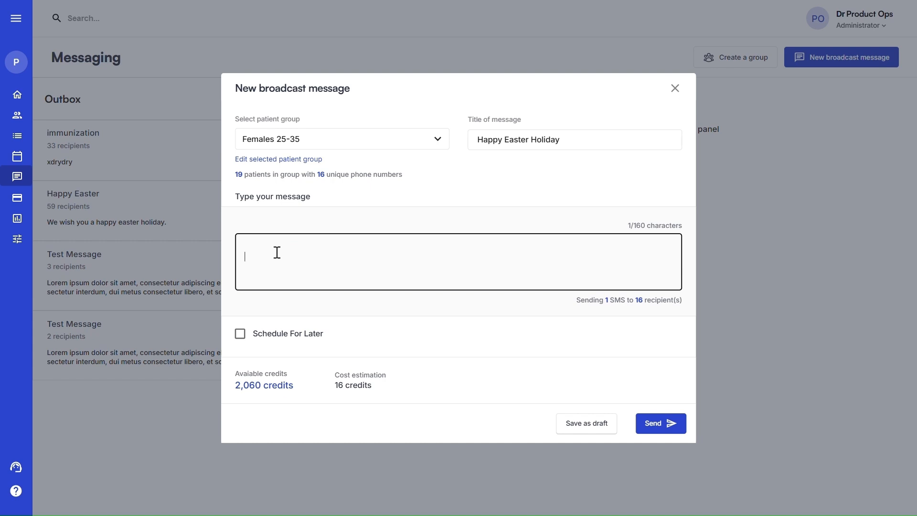
# Write the message body 'Facility name wishes you a happy easter', removing the blank line first
pyautogui.press('BackSpace')
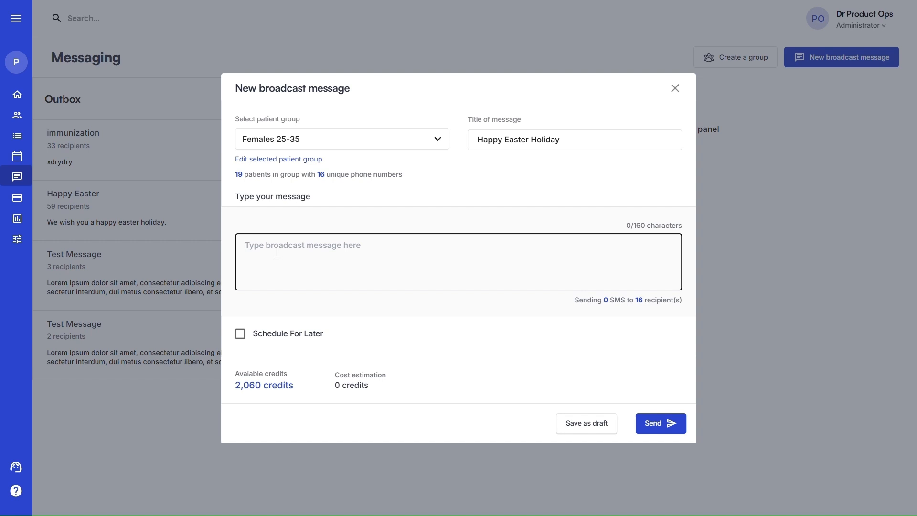
pyautogui.write('Fa')
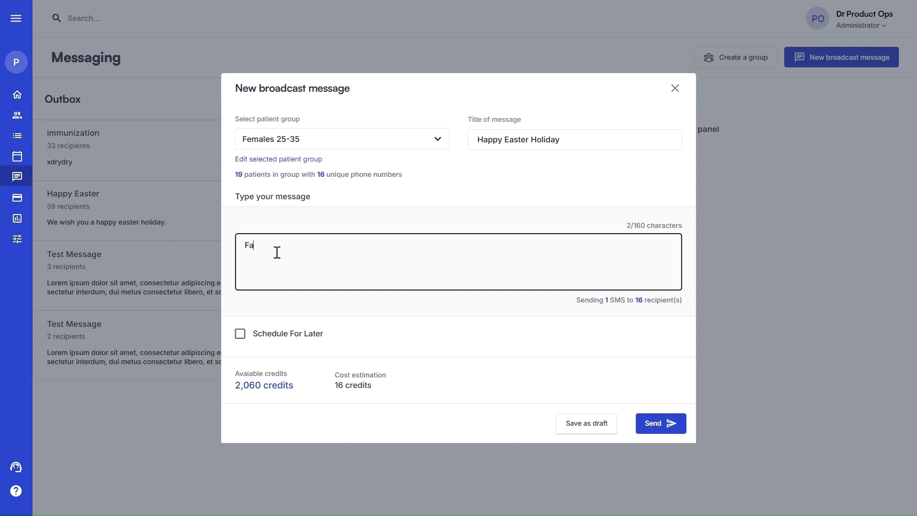
pyautogui.write('cility name wishes you a happy easter')
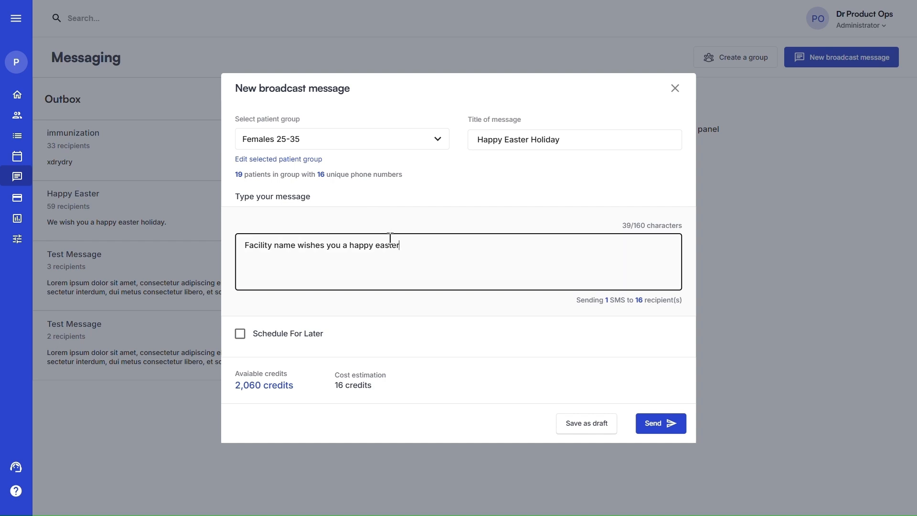
pyautogui.click(292, 242)
# Close the New broadcast message dialog without sending the message
pyautogui.click(675, 89)
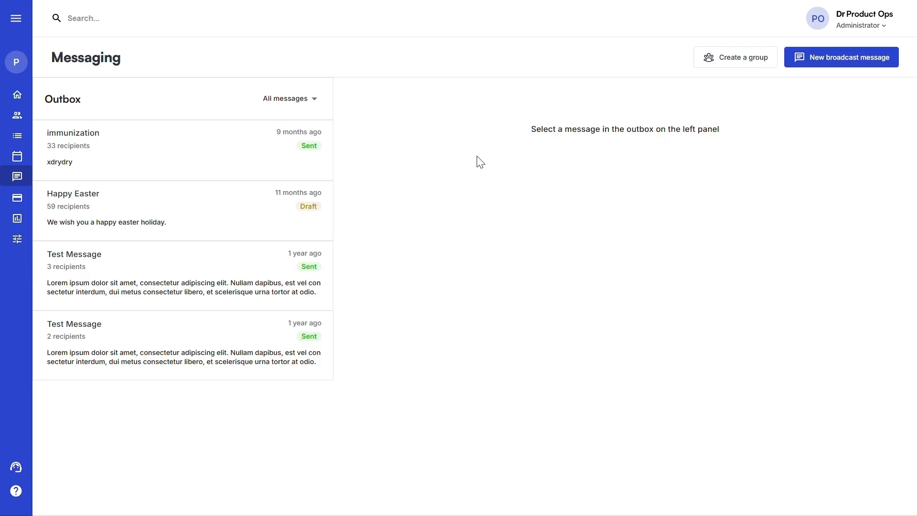
# Go to the Billing Point of Sale and begin adding a patient to a bill
pyautogui.click(18, 199)
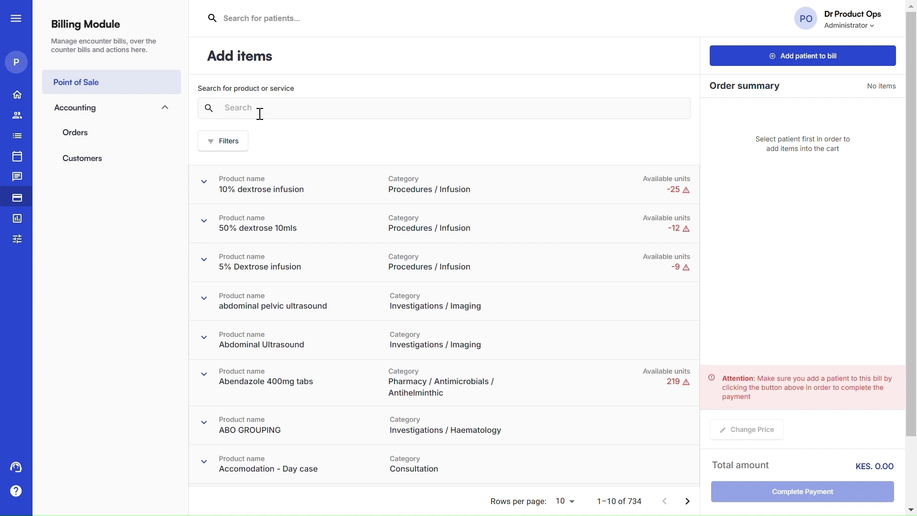
pyautogui.click(758, 67)
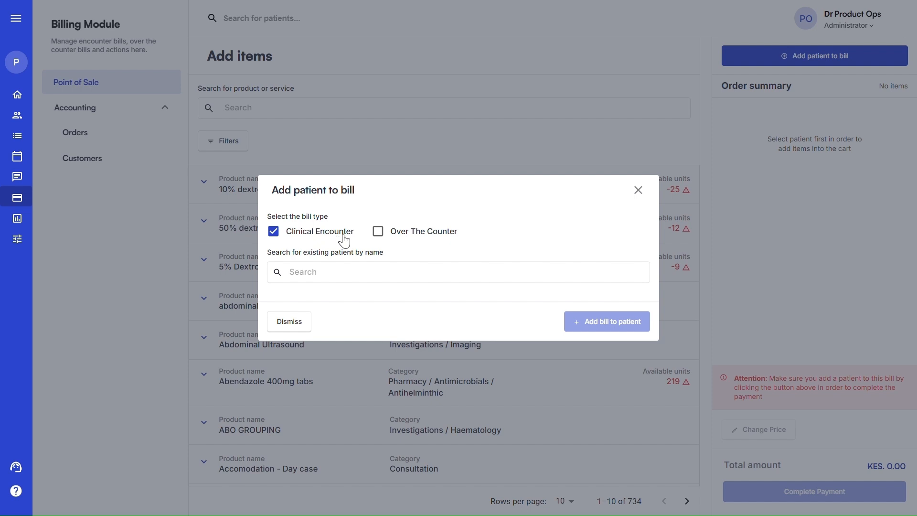
# Switch the bill type to Over The Counter
pyautogui.click(380, 239)
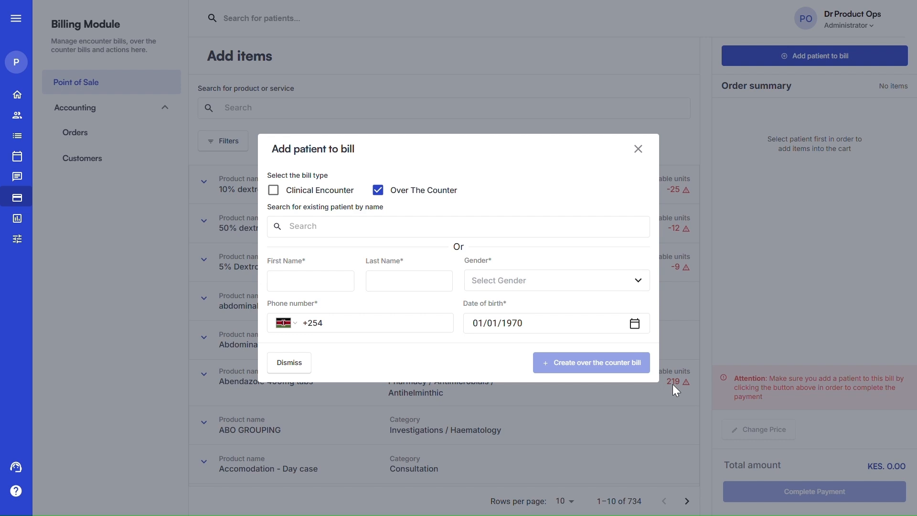
# Enter the new patient's first name 'Over' and last name 'Coun'
pyautogui.click(308, 227)
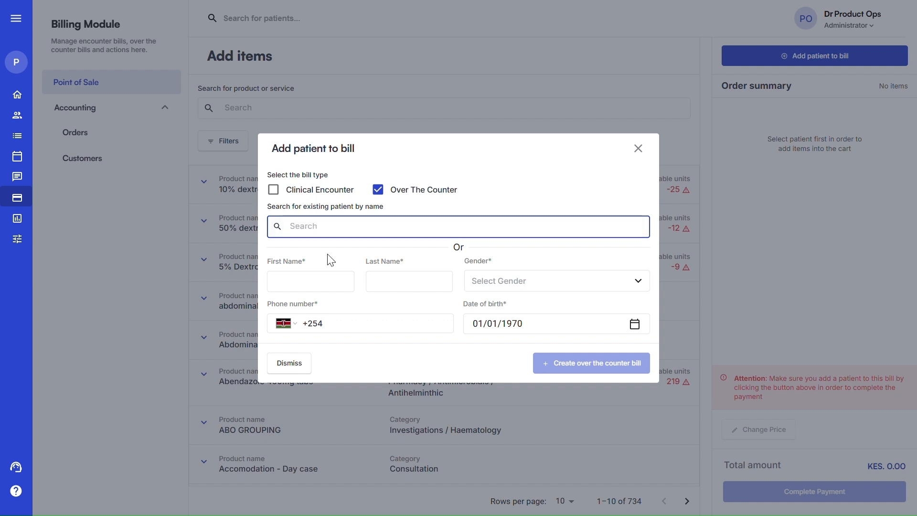
pyautogui.click(330, 278)
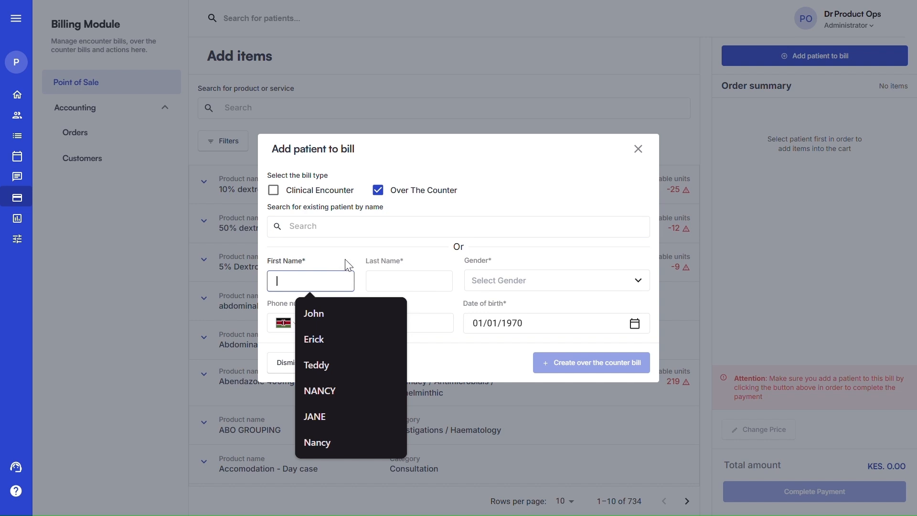
pyautogui.click(347, 261)
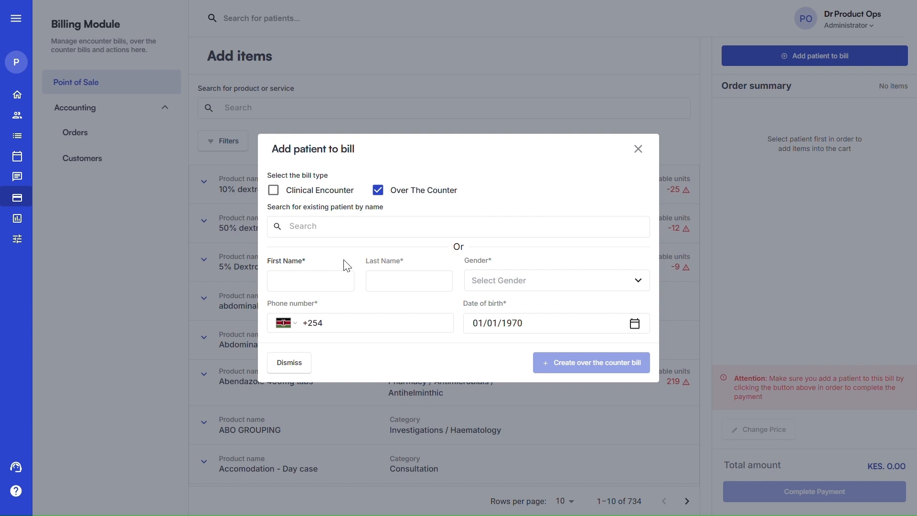
pyautogui.click(333, 277)
pyautogui.click(344, 255)
pyautogui.click(310, 284)
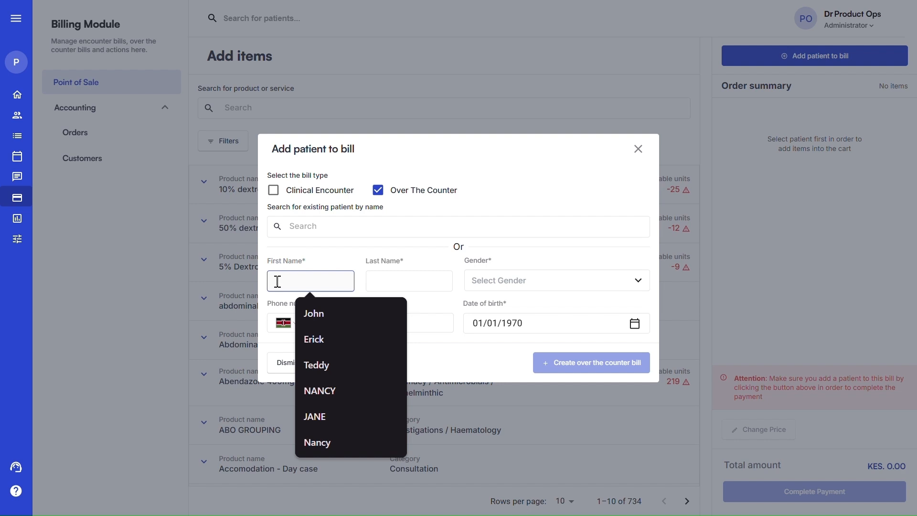
pyautogui.write('Over')
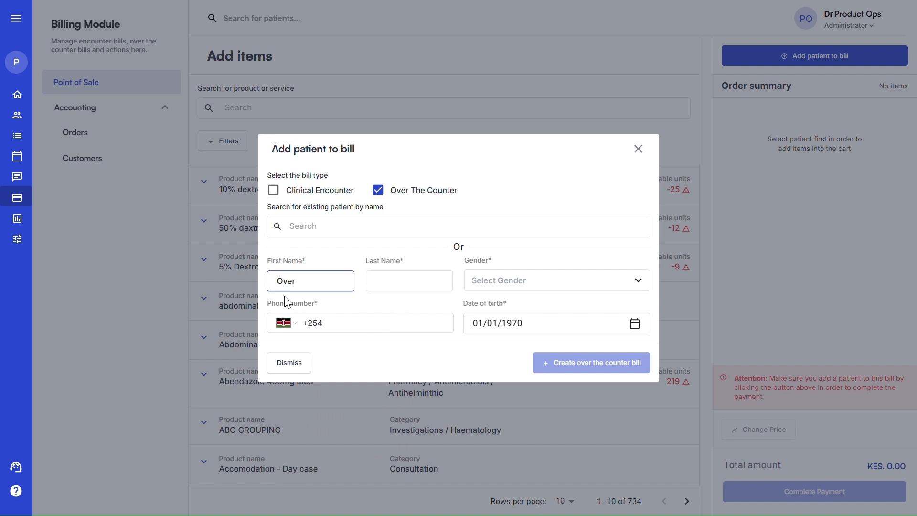
pyautogui.click(416, 275)
pyautogui.write('Counter')
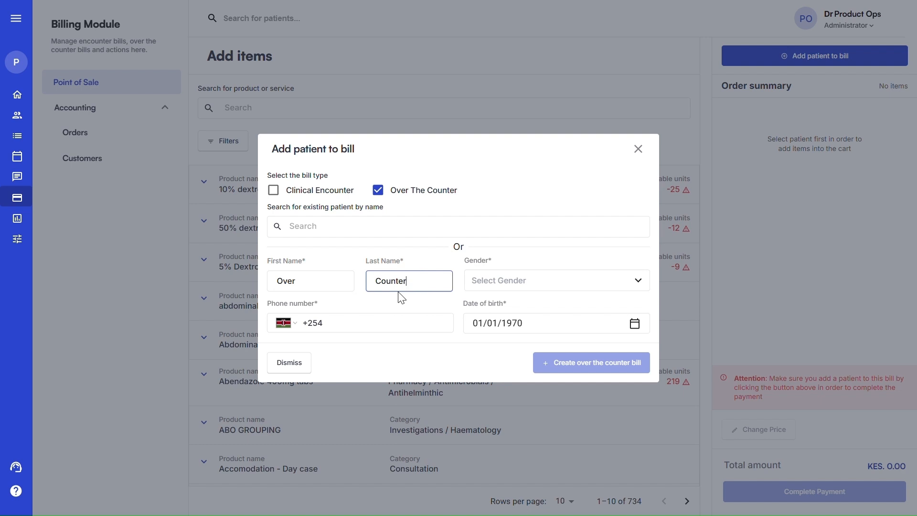
# Set gender to Male, enter the phone number, and set date of birth 31/12/1969
pyautogui.click(495, 289)
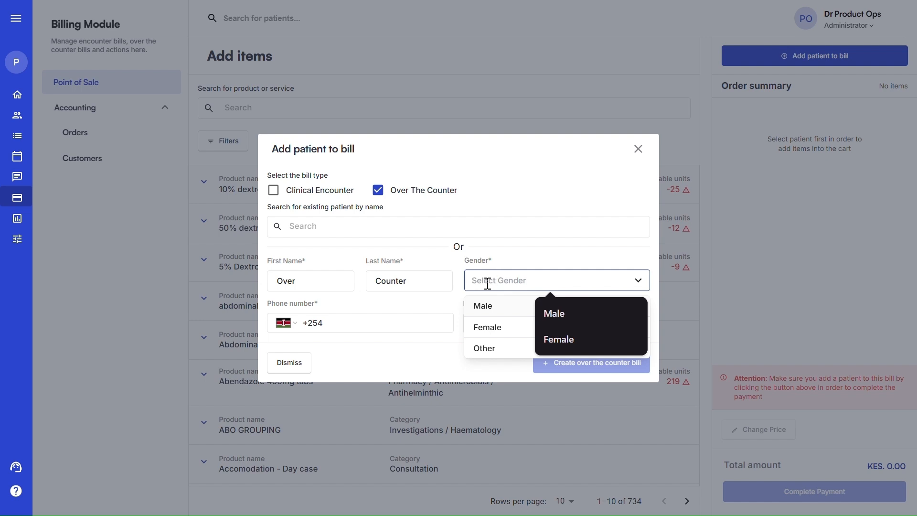
pyautogui.click(479, 308)
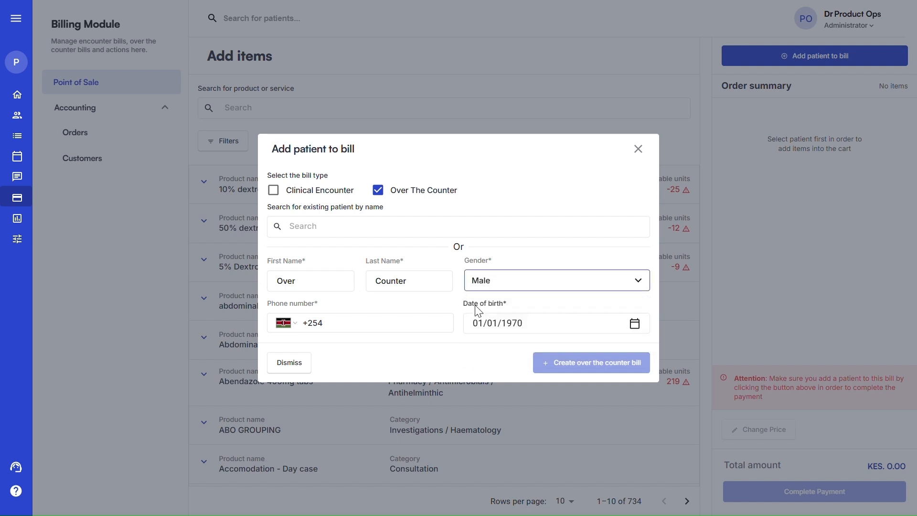
pyautogui.click(337, 324)
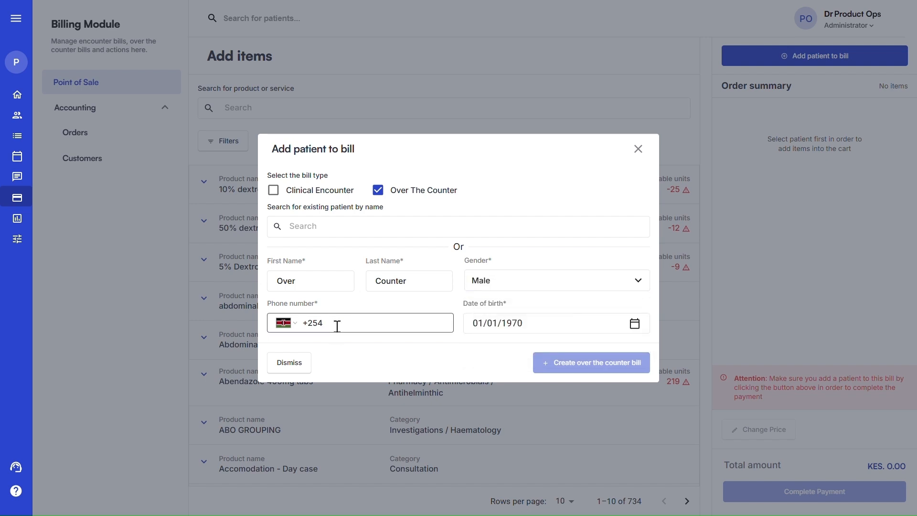
pyautogui.write('7')
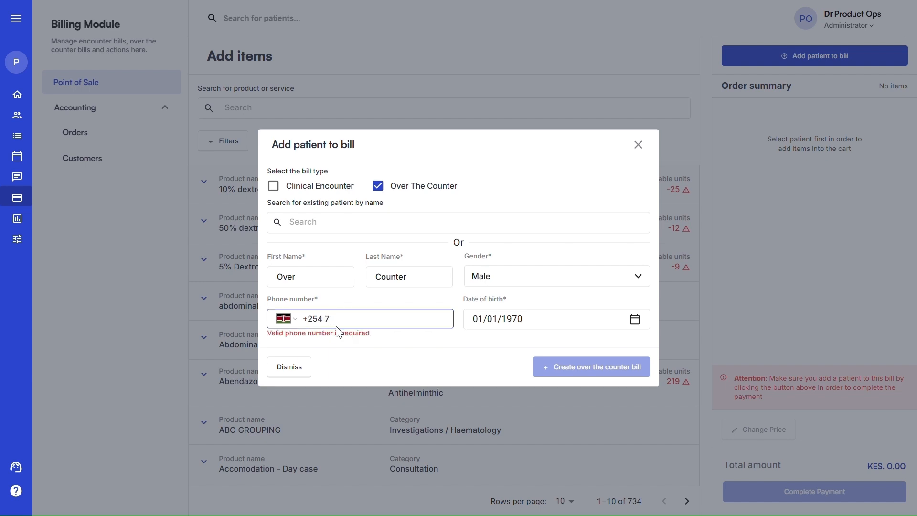
pyautogui.write('00 000000')
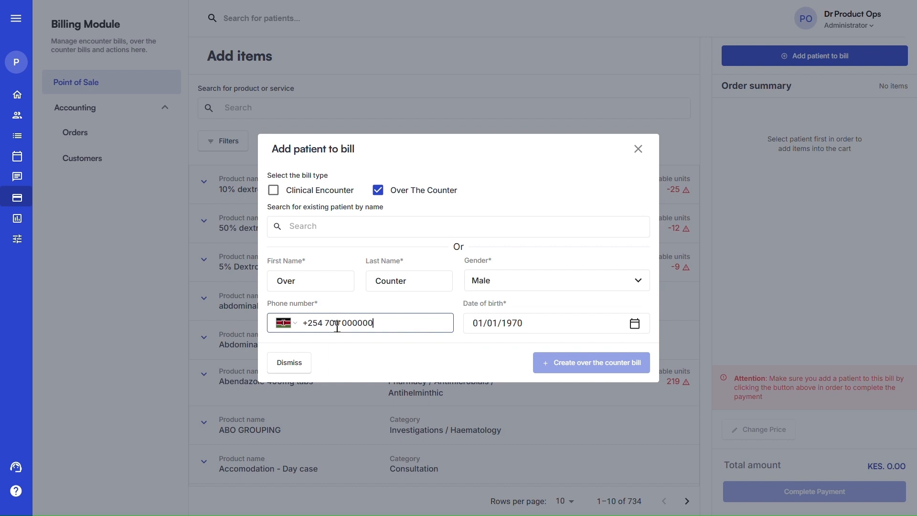
pyautogui.click(538, 322)
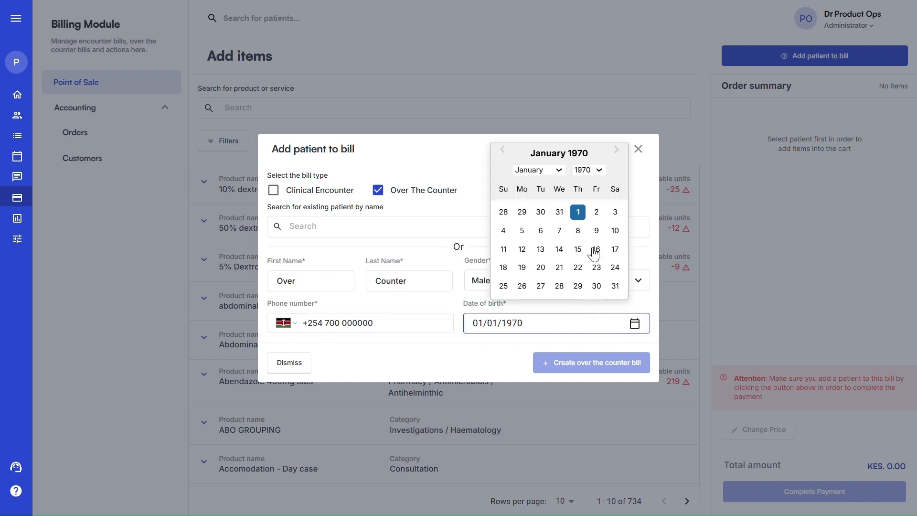
pyautogui.click(559, 211)
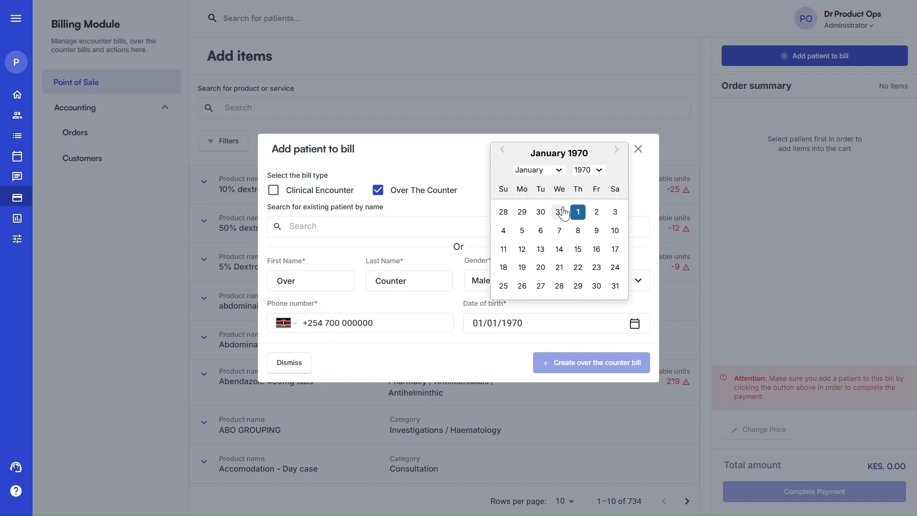
pyautogui.click(444, 323)
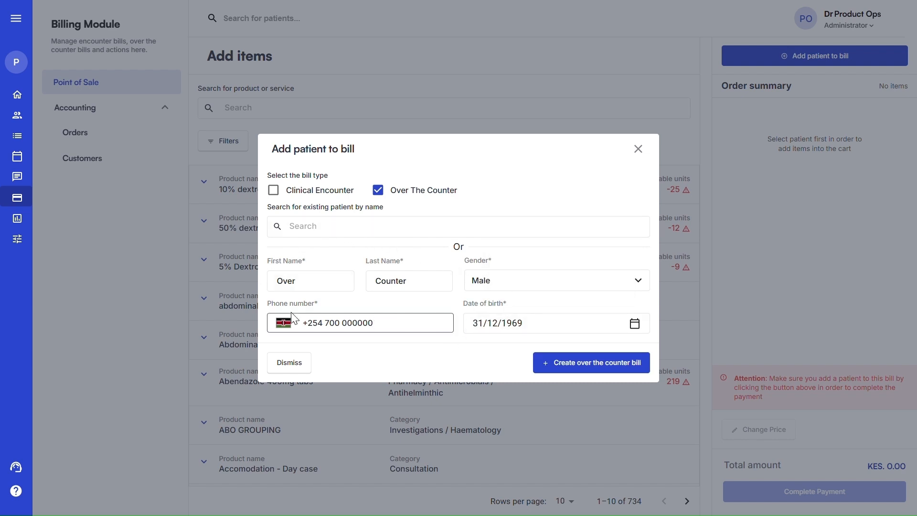
# Pick the existing Over Counter patient from search and create the over-the-counter bill
pyautogui.click(303, 225)
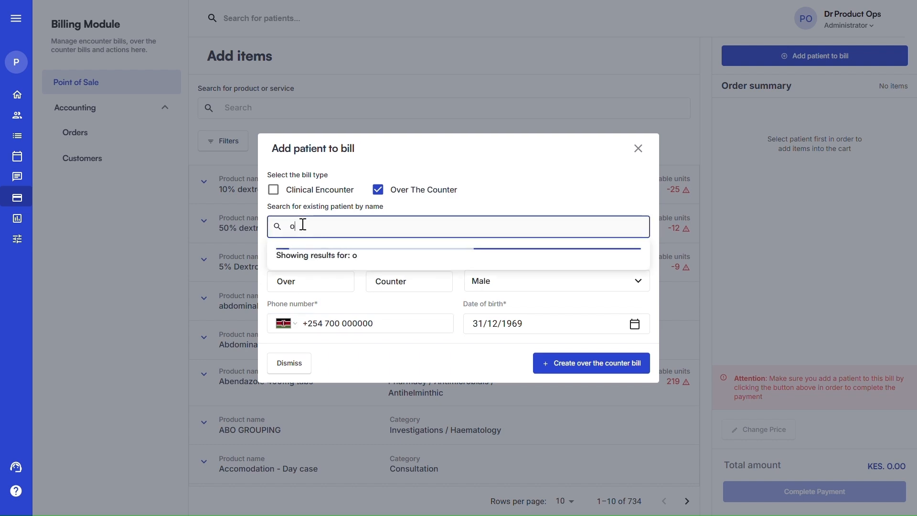
pyautogui.write('ver counter')
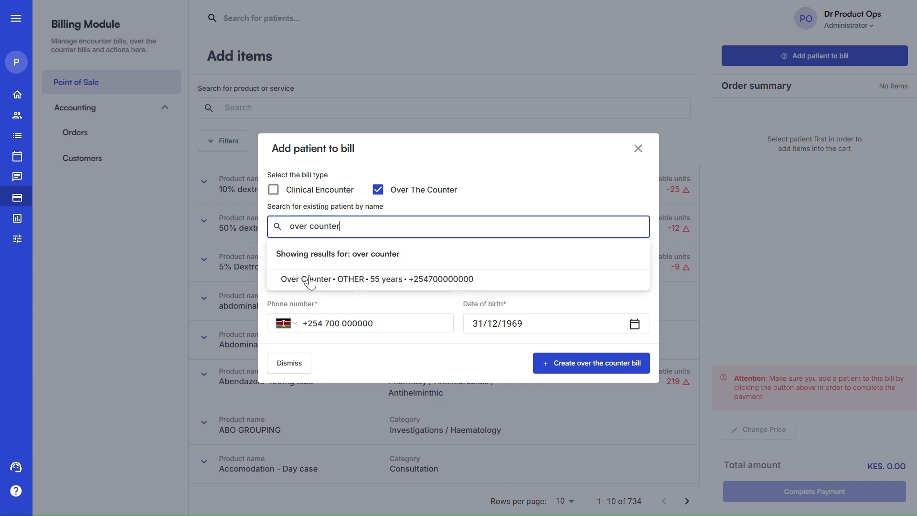
pyautogui.click(307, 282)
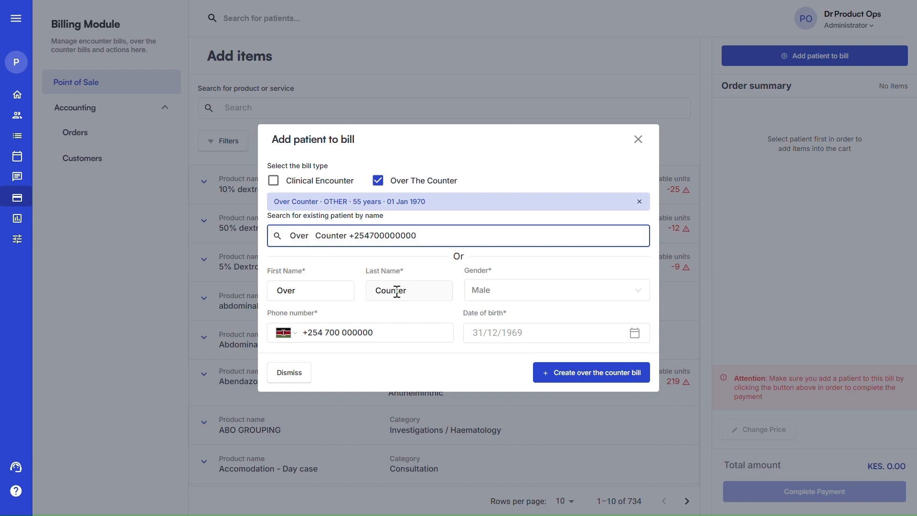
pyautogui.click(575, 377)
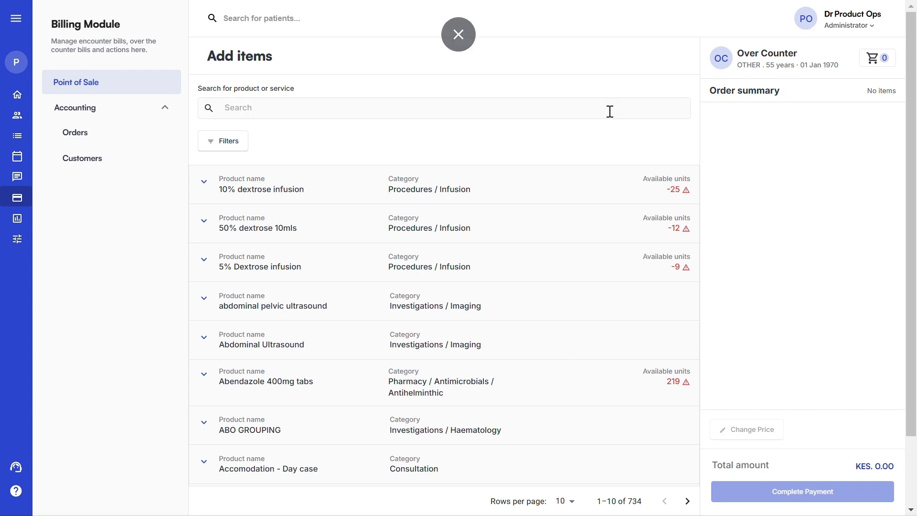
# Search products for 'diclofenac' and expand diclofenac 100mg to show its pack prices
pyautogui.click(308, 107)
pyautogui.write('dc')
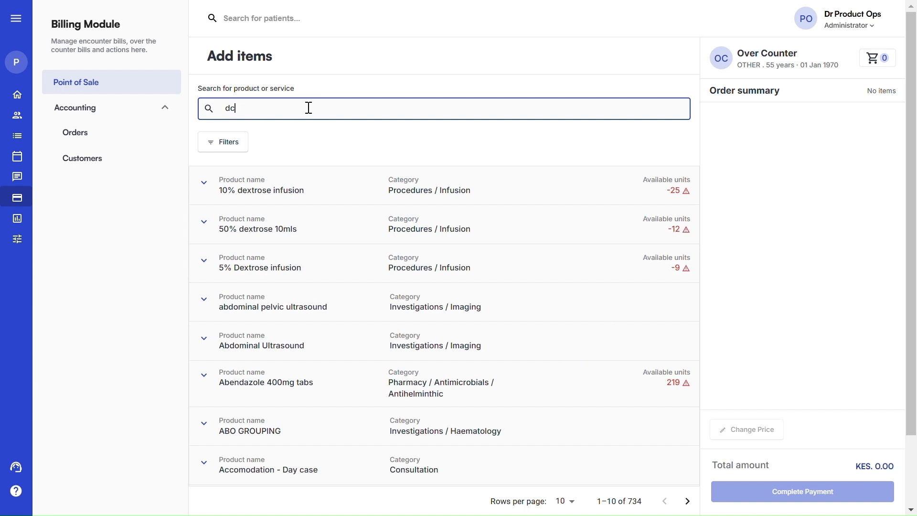
pyautogui.write('i')
pyautogui.press('BackSpace')
pyautogui.write('iclofenac')
pyautogui.scroll(-2, 401, 239)
pyautogui.scroll(2, 400, 238)
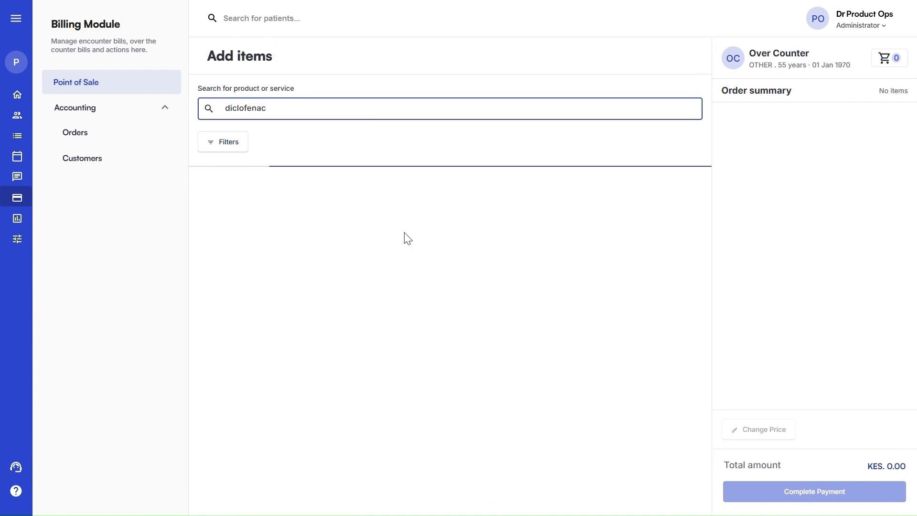
pyautogui.scroll(-2, 415, 258)
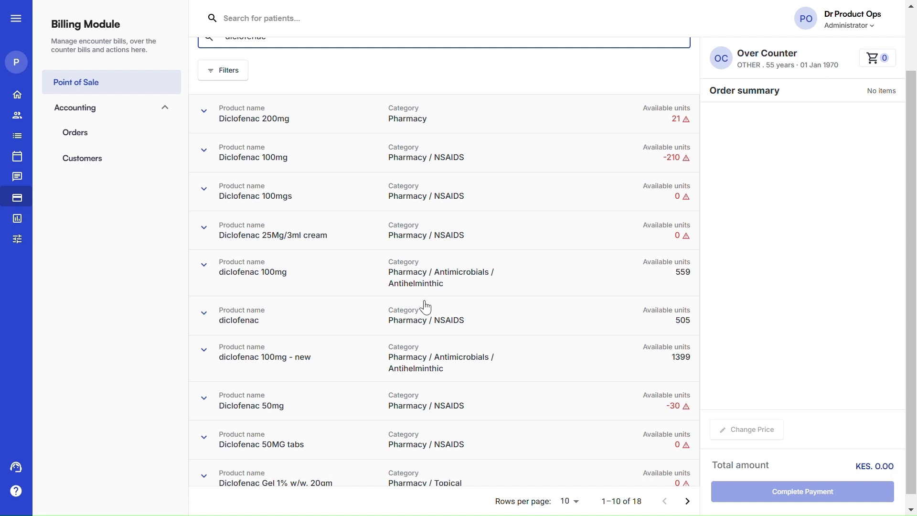
pyautogui.click(331, 276)
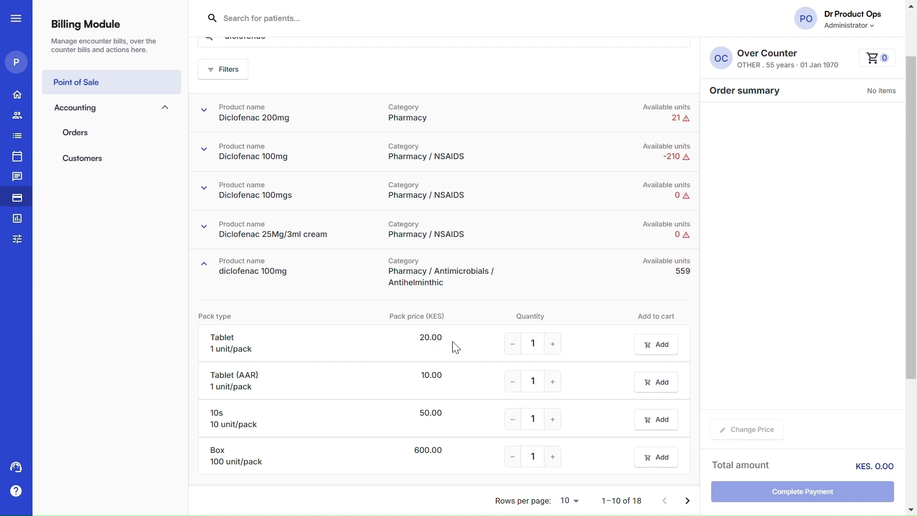
# Add 25 diclofenac 100mg tablets to the order, totalling KES 500.00
pyautogui.click(540, 342)
pyautogui.press('BackSpace')
pyautogui.write('25')
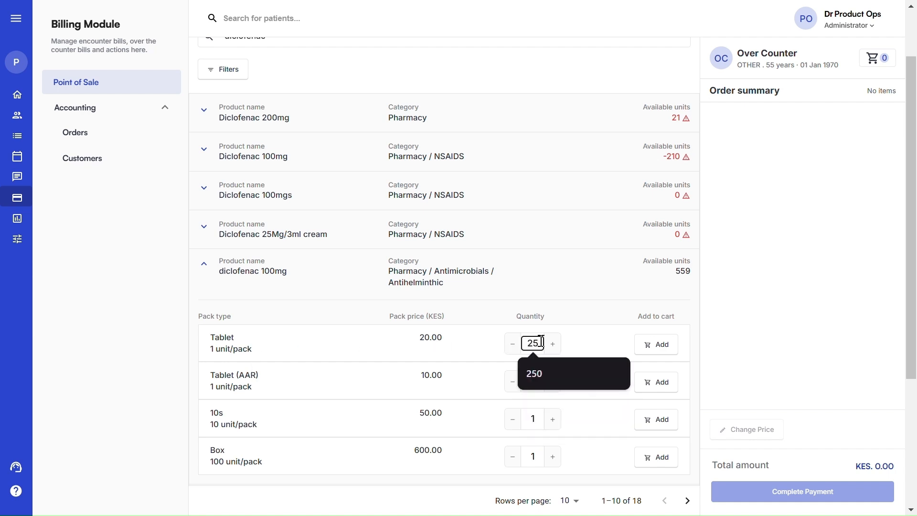
pyautogui.click(655, 346)
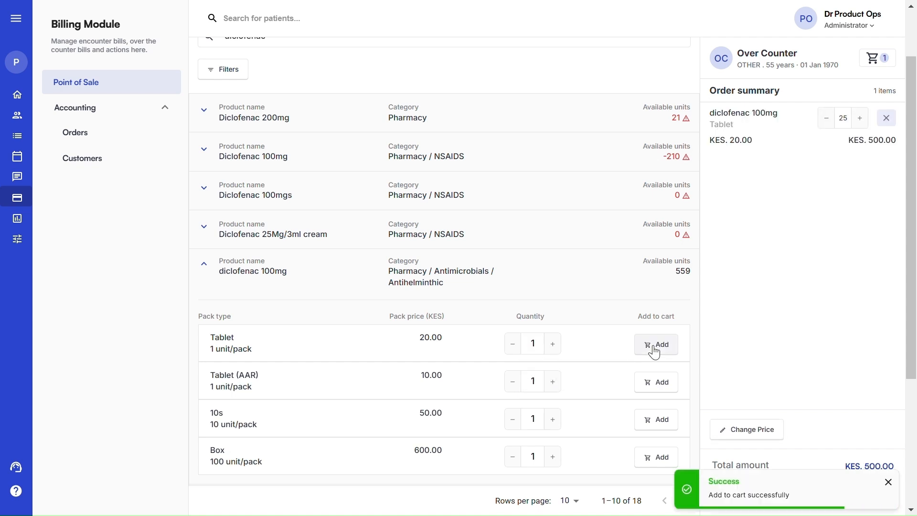
pyautogui.click(889, 482)
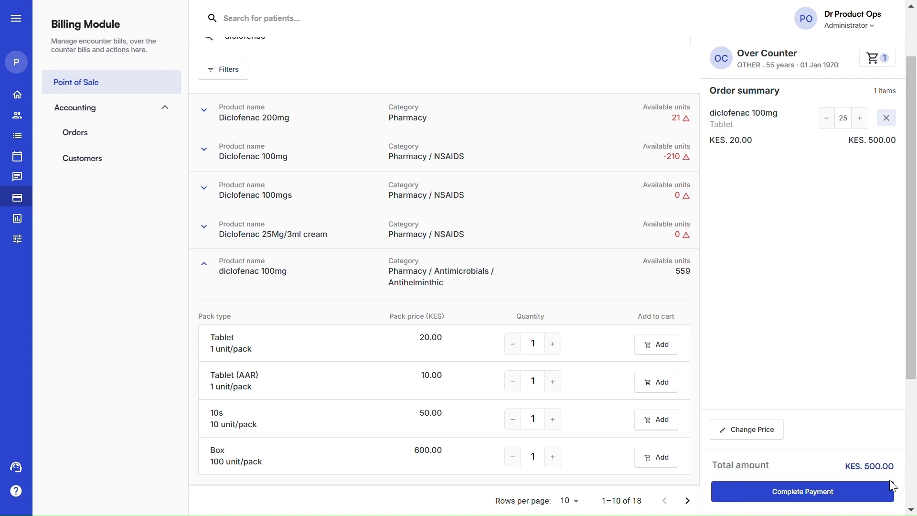
# Pay the KES 500.00 diclofenac order in full with cash at 100%, without printing a receipt
pyautogui.click(794, 494)
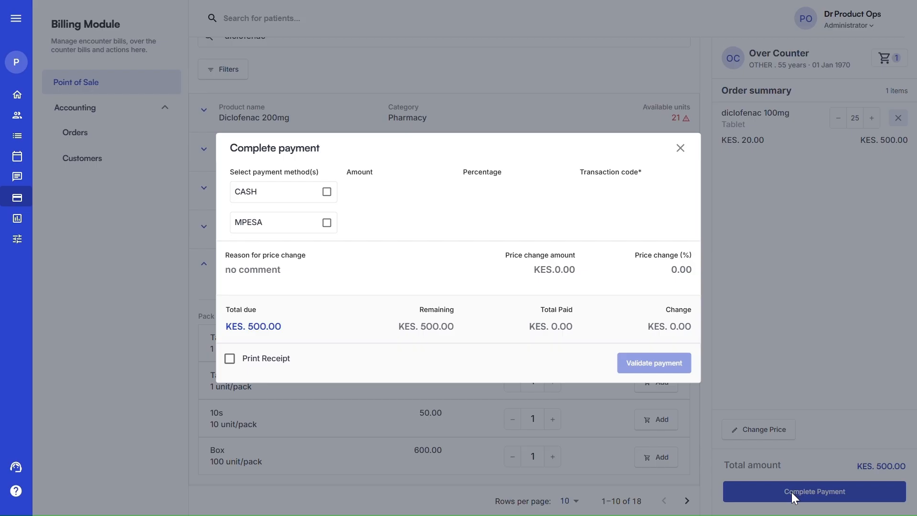
pyautogui.click(327, 194)
pyautogui.click(482, 196)
pyautogui.write('1')
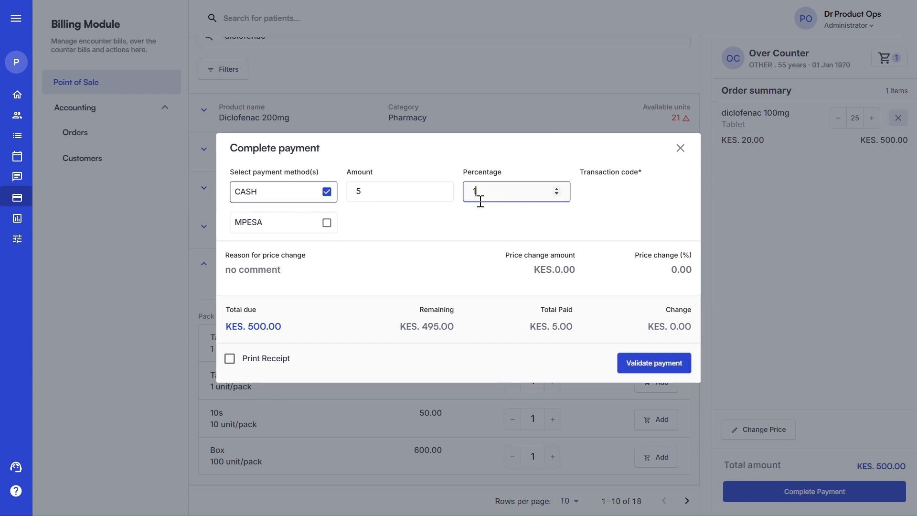
pyautogui.write('00')
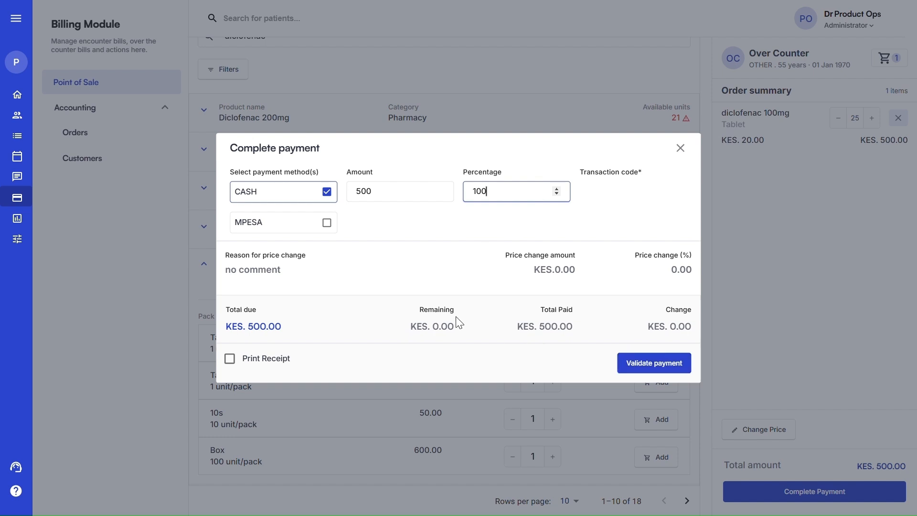
pyautogui.click(229, 358)
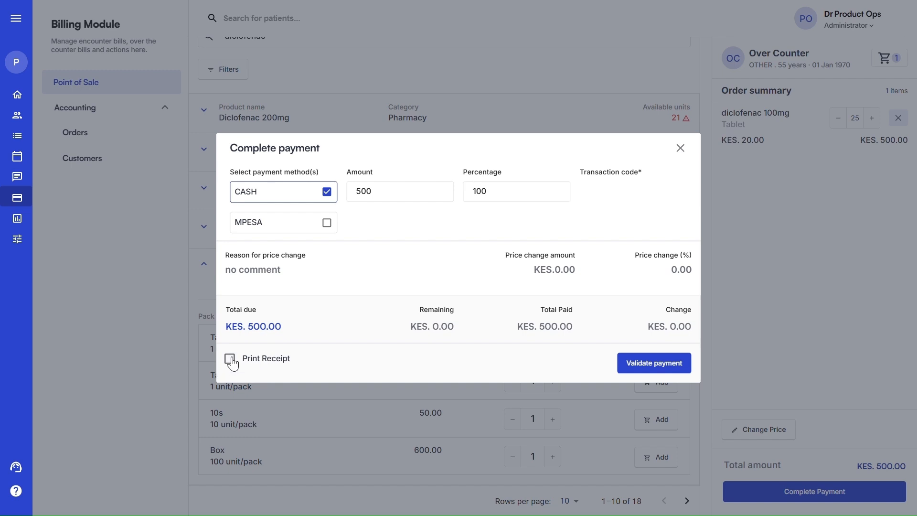
pyautogui.click(230, 358)
pyautogui.click(669, 366)
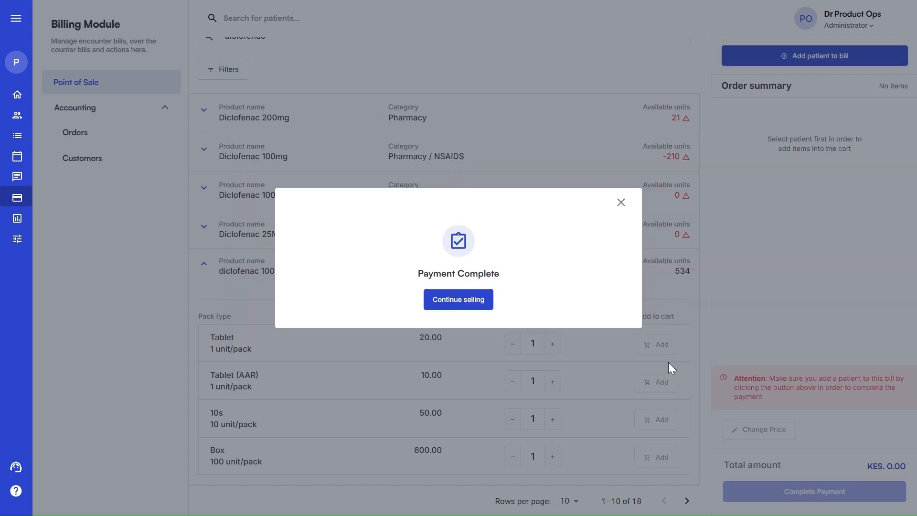
pyautogui.click(621, 203)
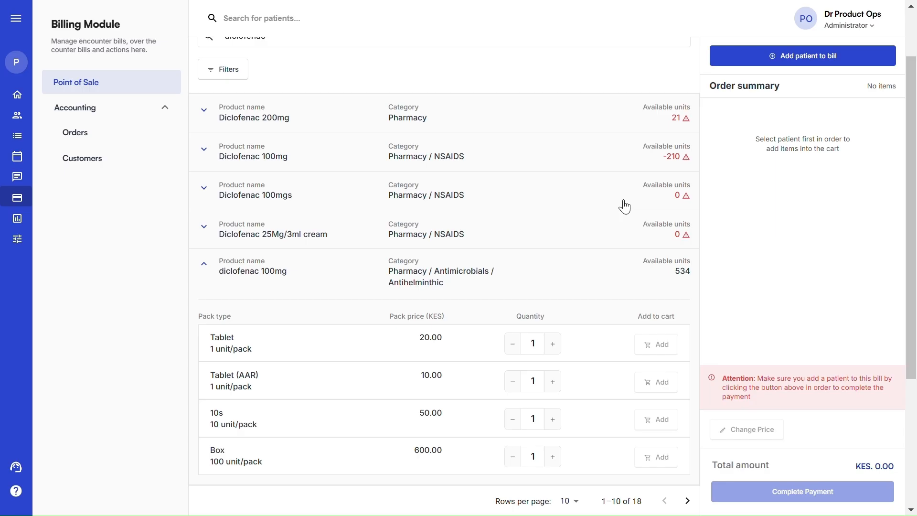
pyautogui.scroll(2, 620, 209)
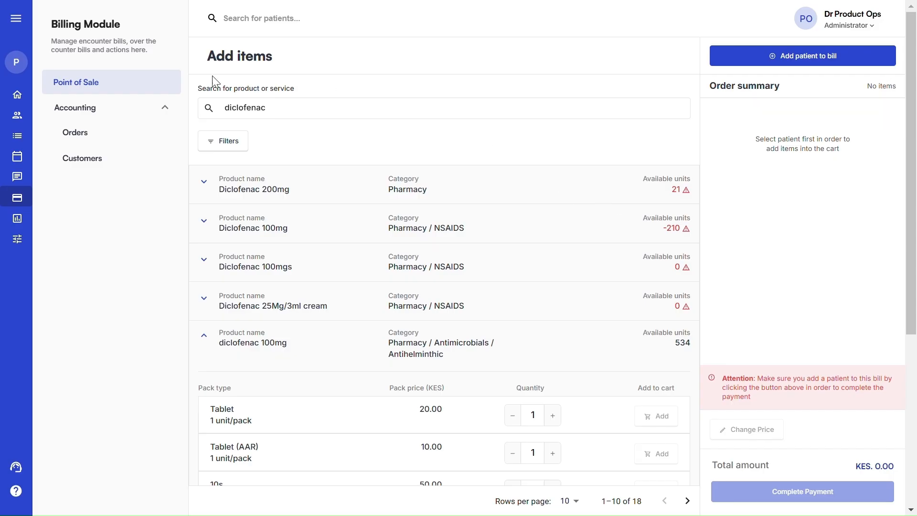
pyautogui.click(103, 143)
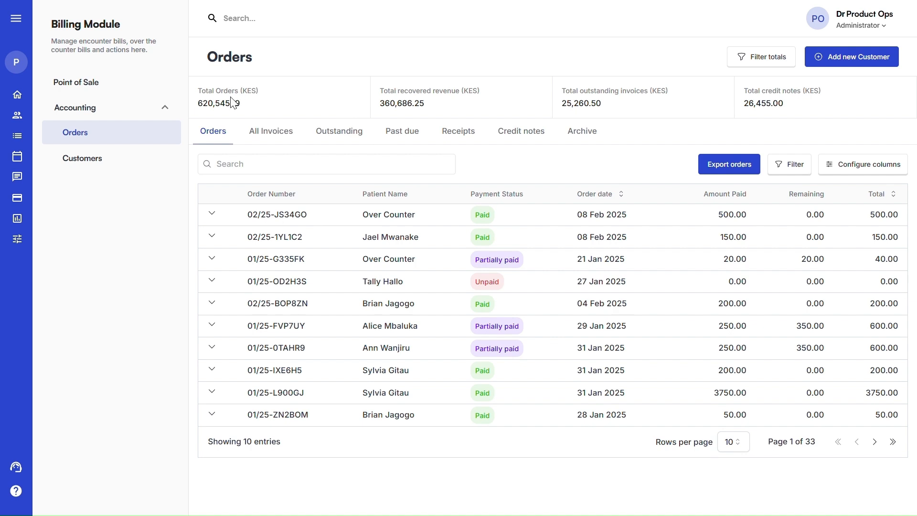
# Bring up the Orders page with order totals, the new KES 500.00 order listed first
pyautogui.moveTo(424, 98)
# Filter the order totals to the last 7 days (01–08 Feb 2025)
pyautogui.click(764, 61)
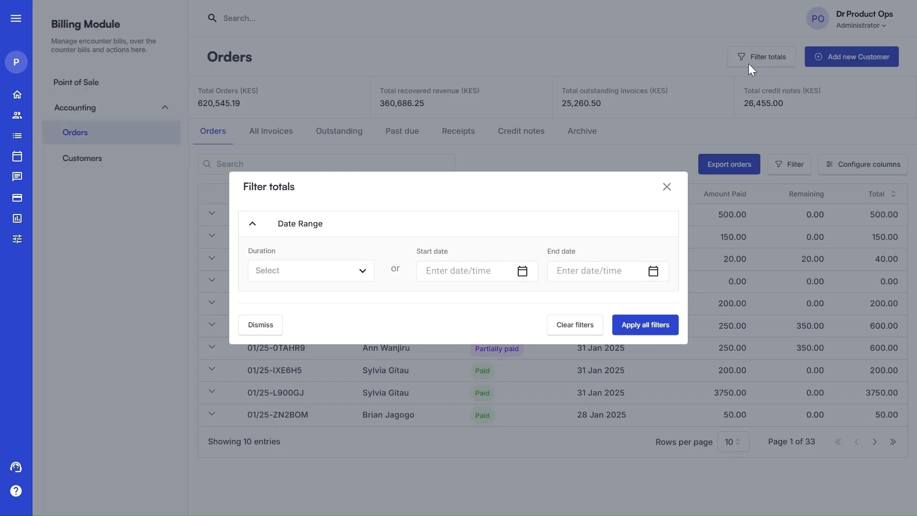
pyautogui.click(328, 266)
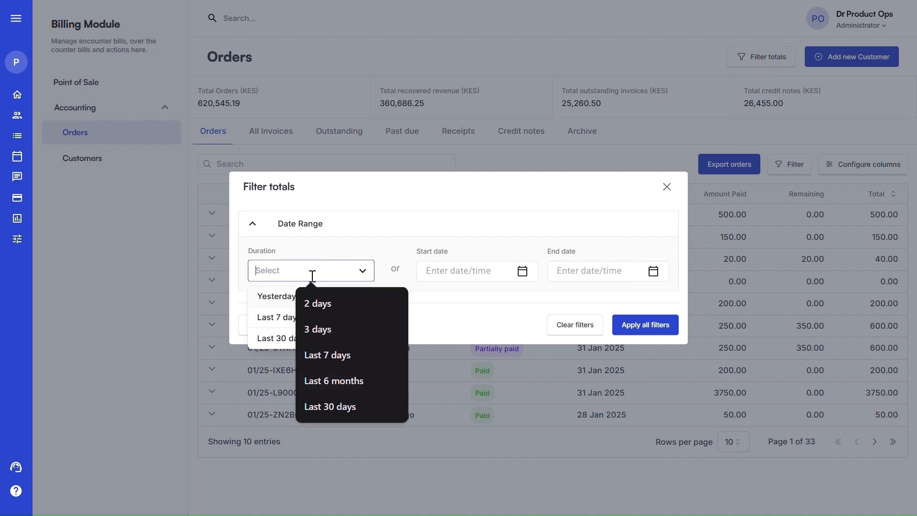
pyautogui.click(328, 355)
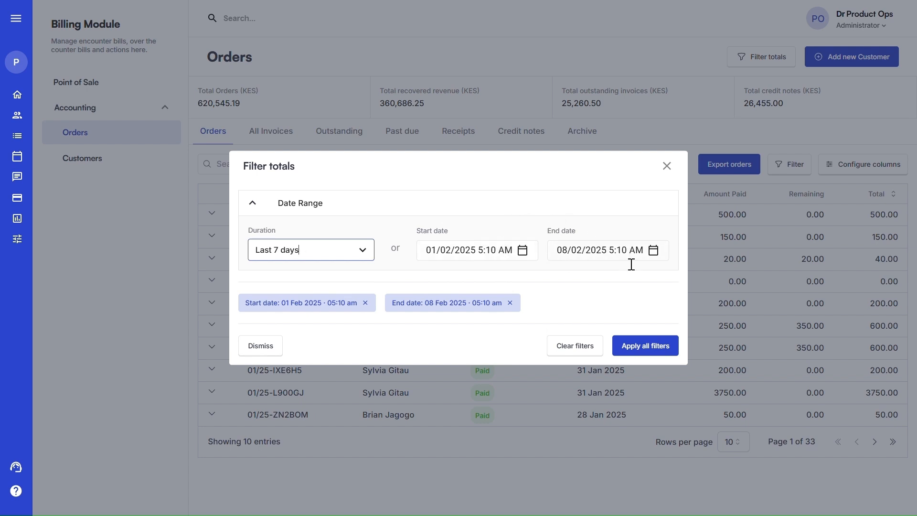
pyautogui.click(641, 346)
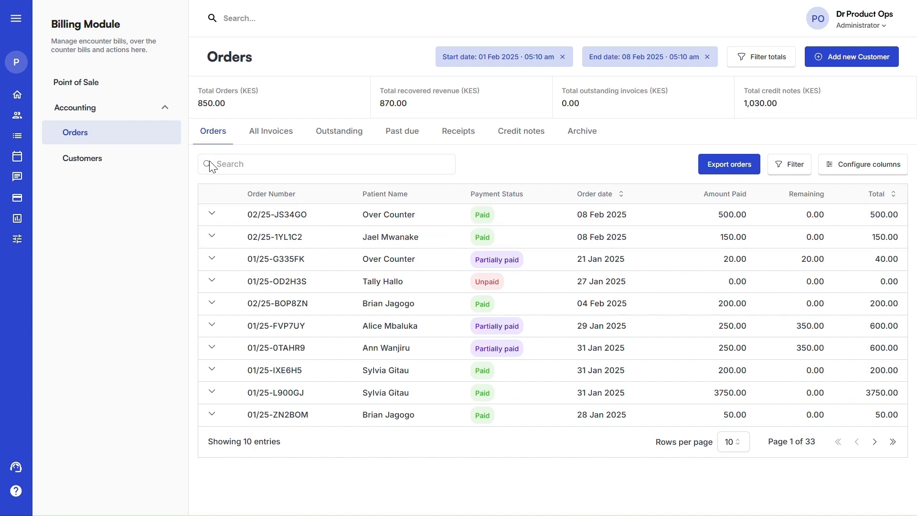
pyautogui.click(256, 166)
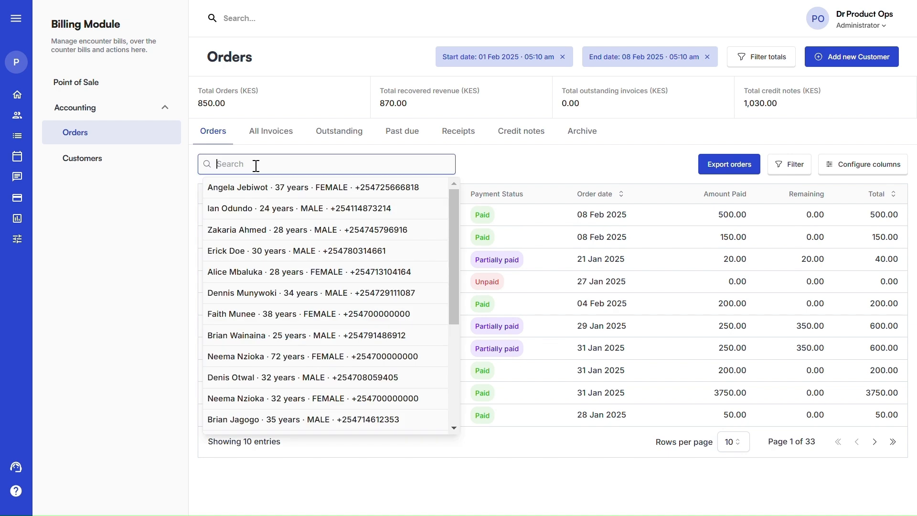
pyautogui.click(481, 174)
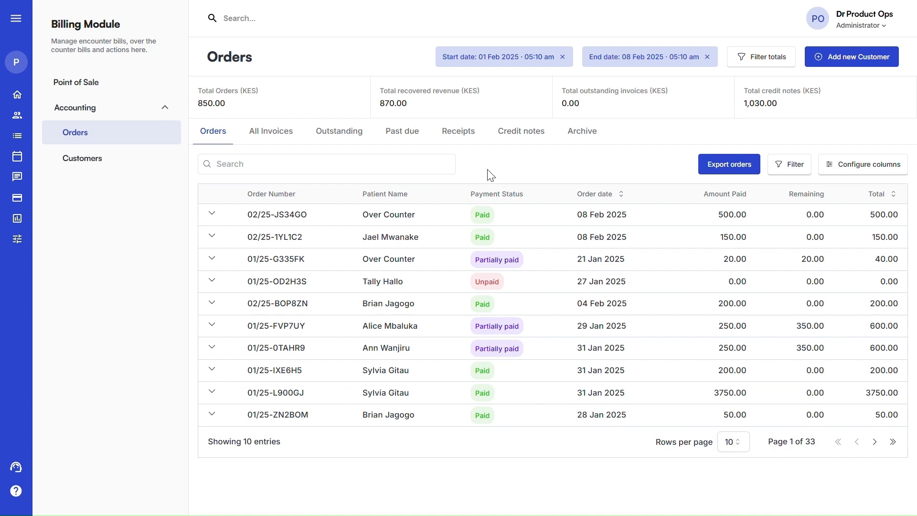
pyautogui.click(718, 165)
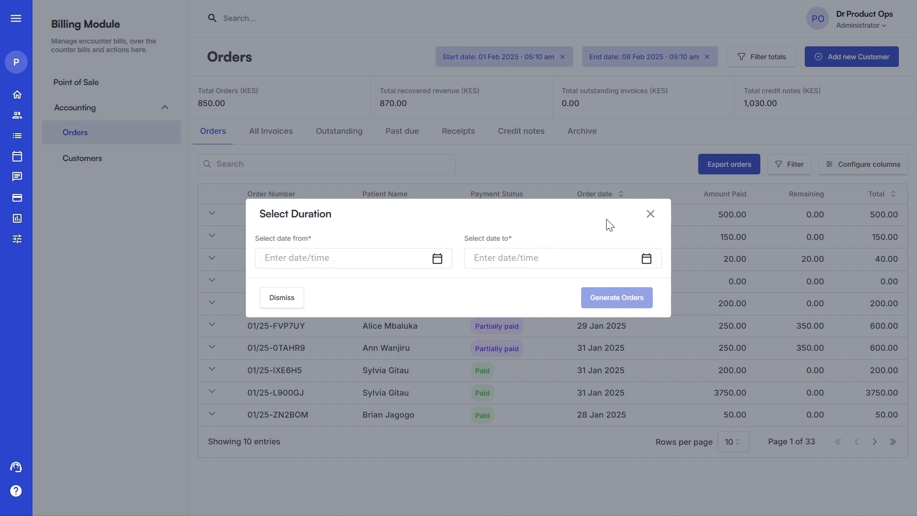
pyautogui.click(652, 215)
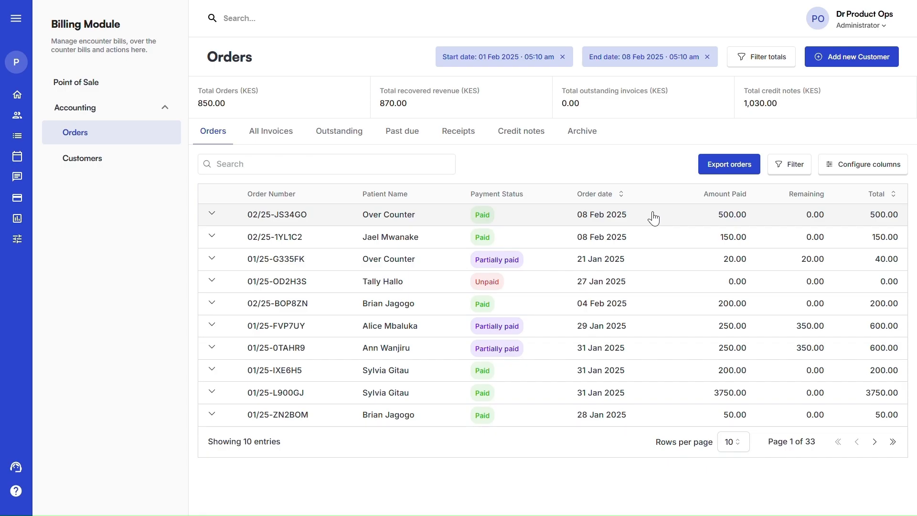
pyautogui.click(798, 167)
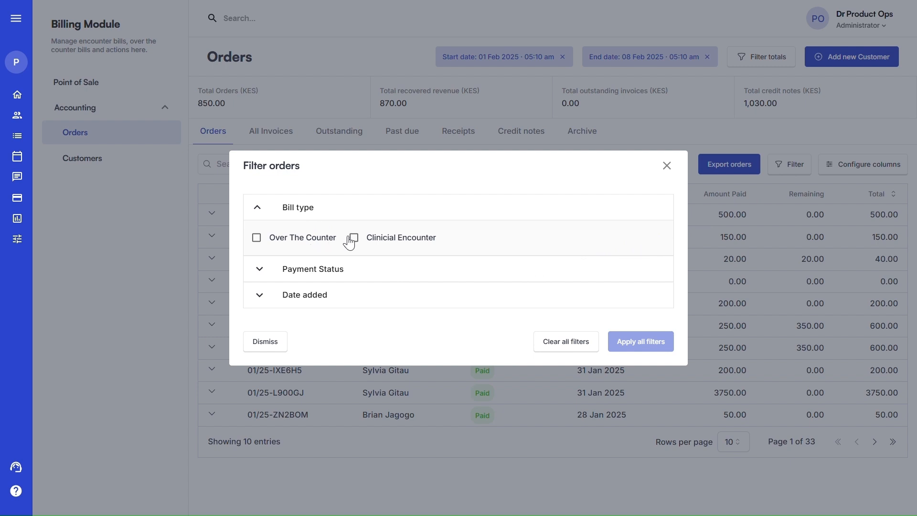
pyautogui.click(318, 270)
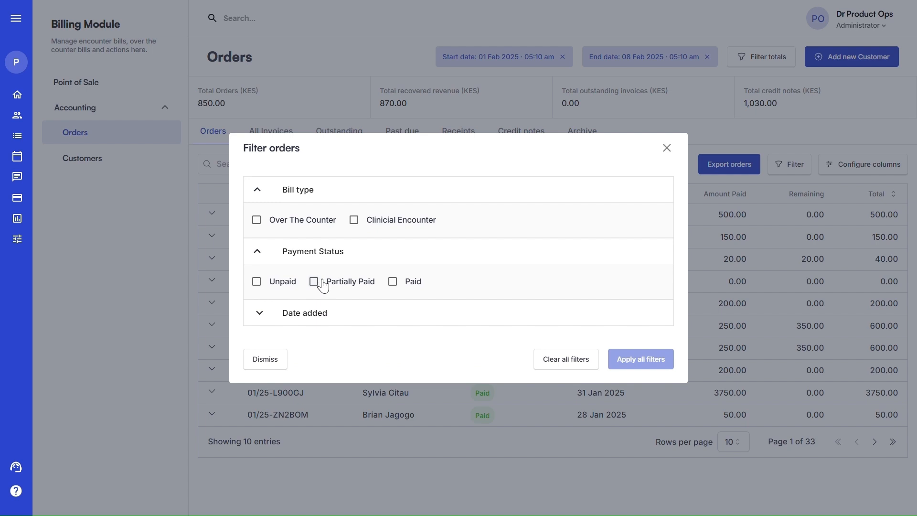
pyautogui.click(318, 312)
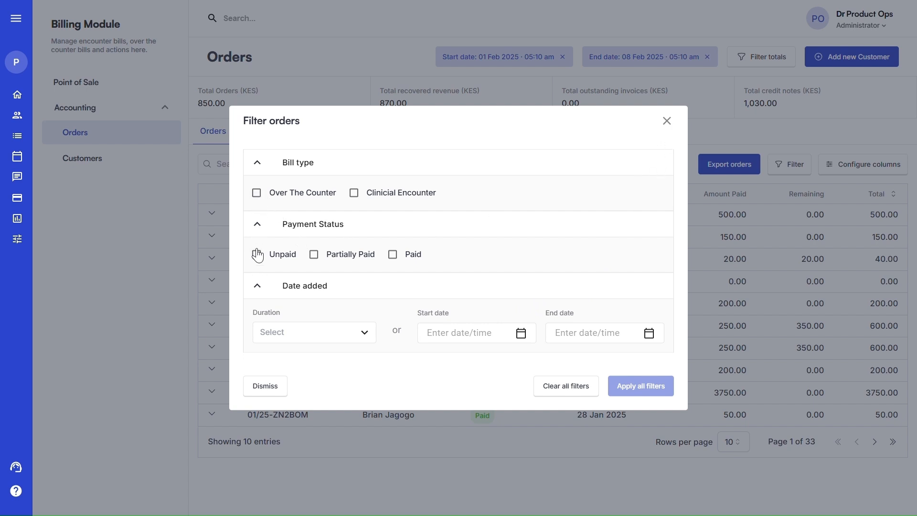
pyautogui.click(257, 193)
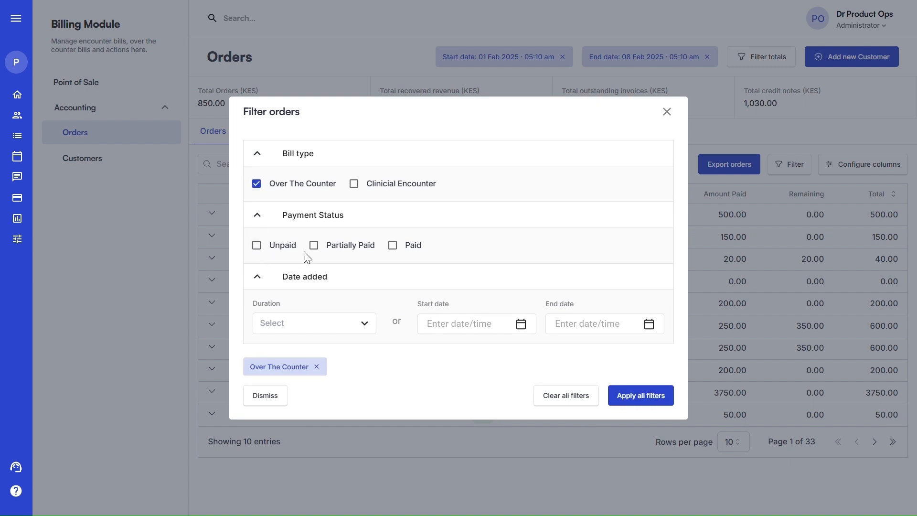
pyautogui.click(393, 246)
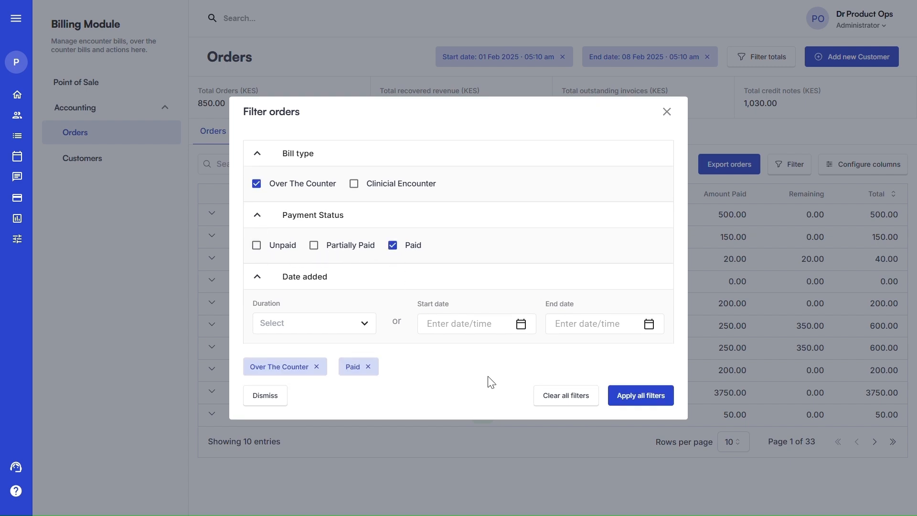
pyautogui.click(615, 404)
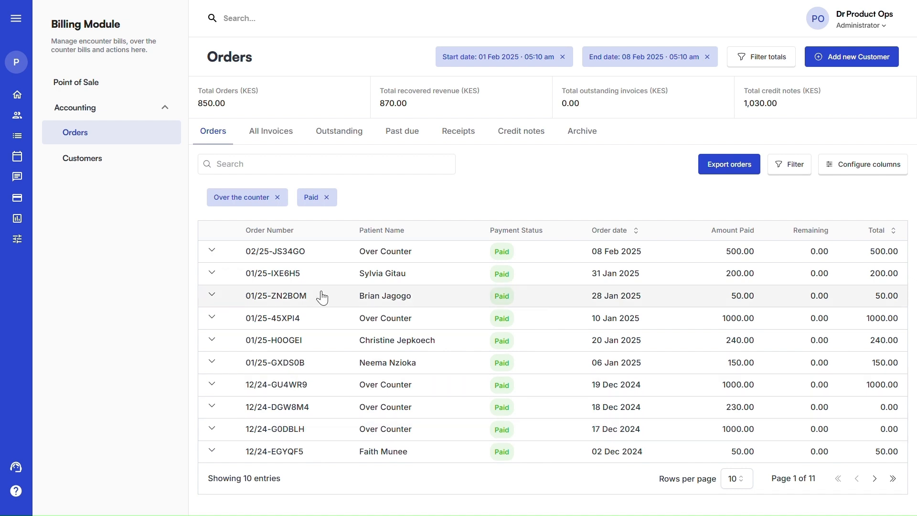
pyautogui.click(327, 198)
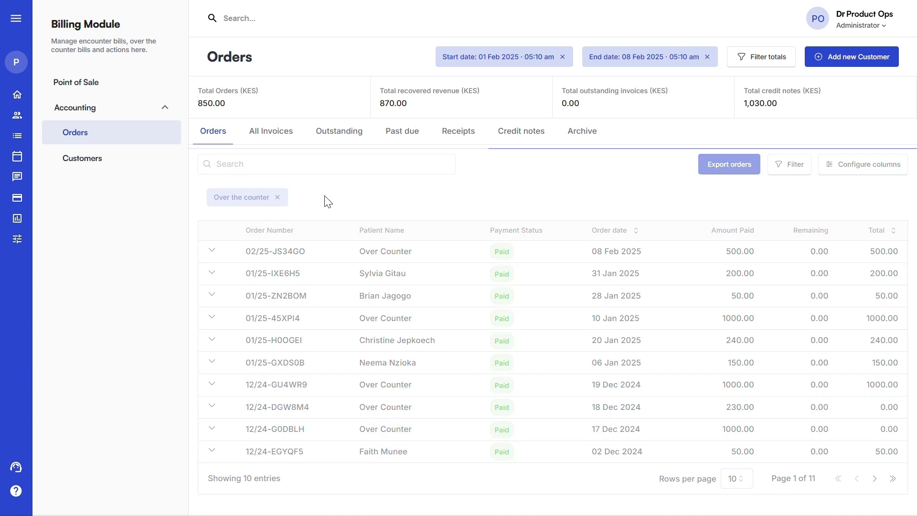
pyautogui.click(278, 198)
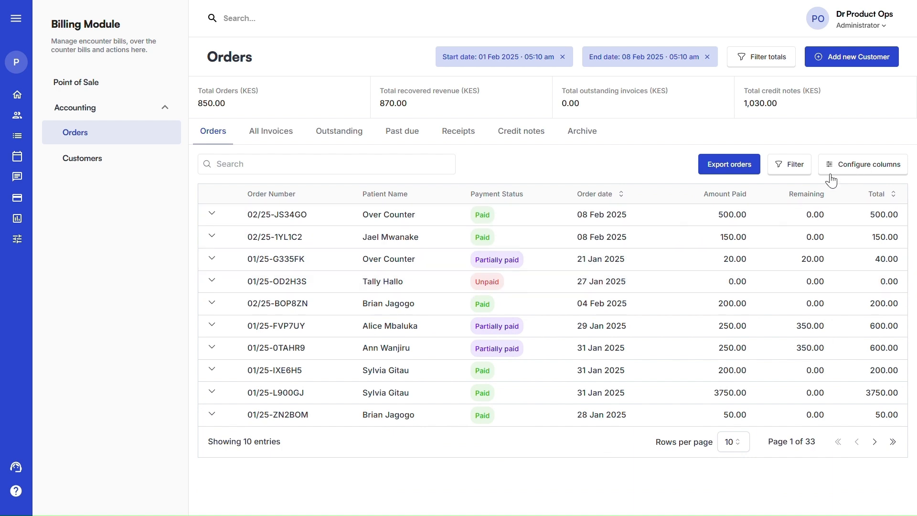
pyautogui.click(871, 163)
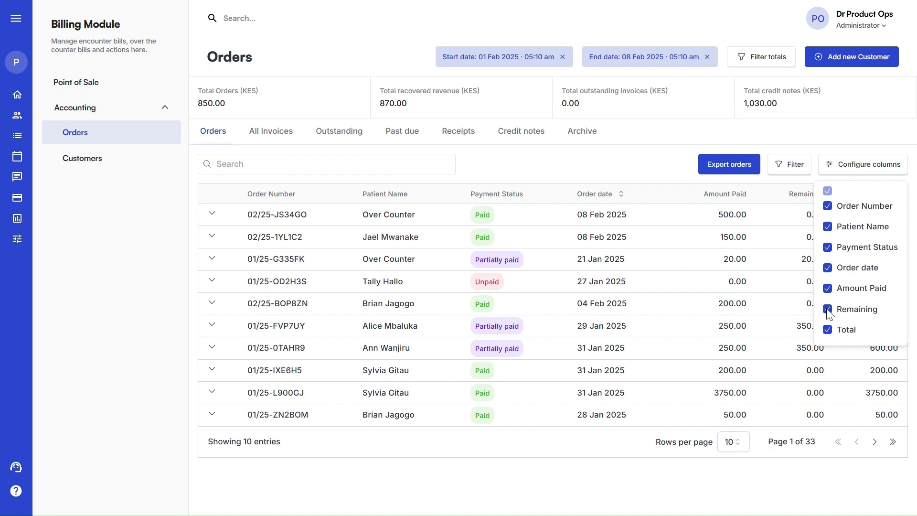
pyautogui.click(828, 268)
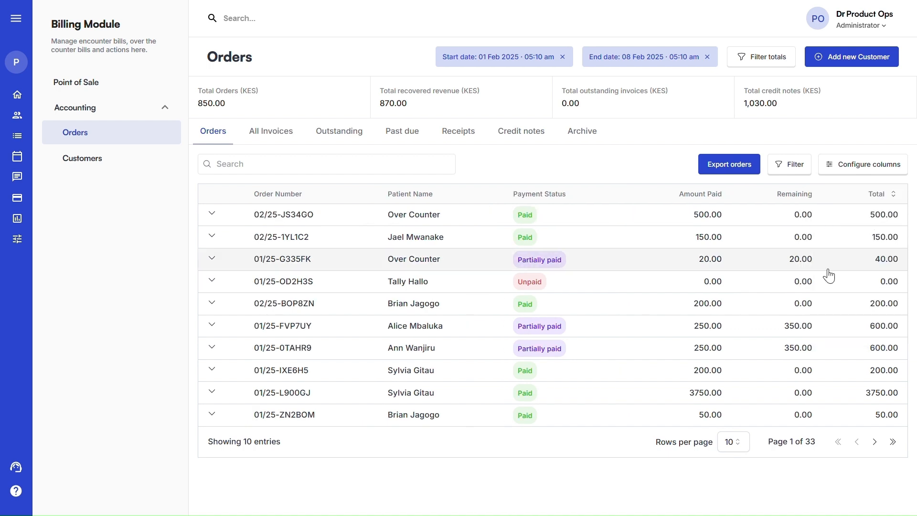
pyautogui.click(879, 164)
pyautogui.click(828, 266)
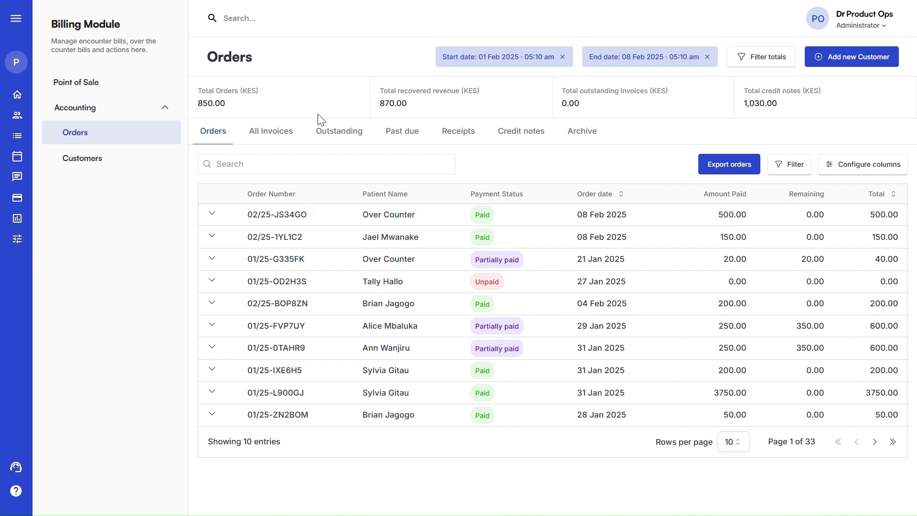
# Preview the receipt for order 02/25-JS34GO's 500.00 cash payment and close it without downloading
pyautogui.click(365, 222)
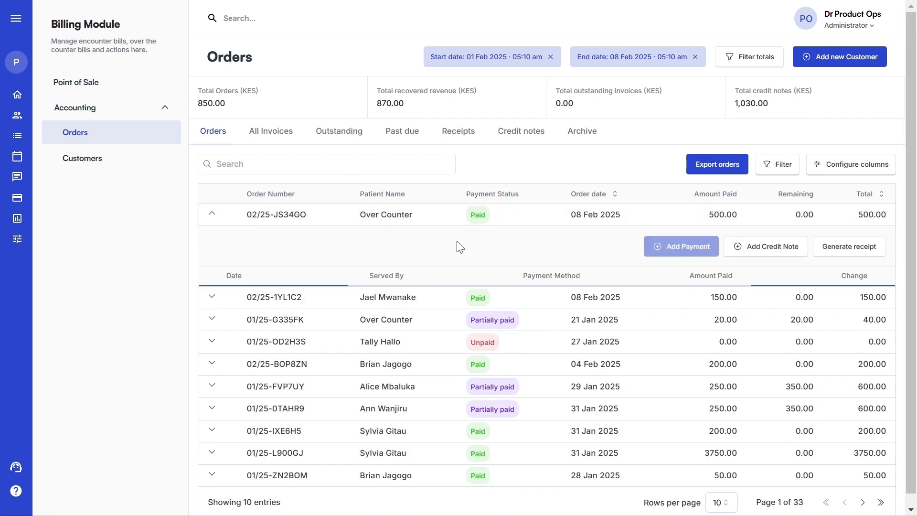
pyautogui.click(846, 246)
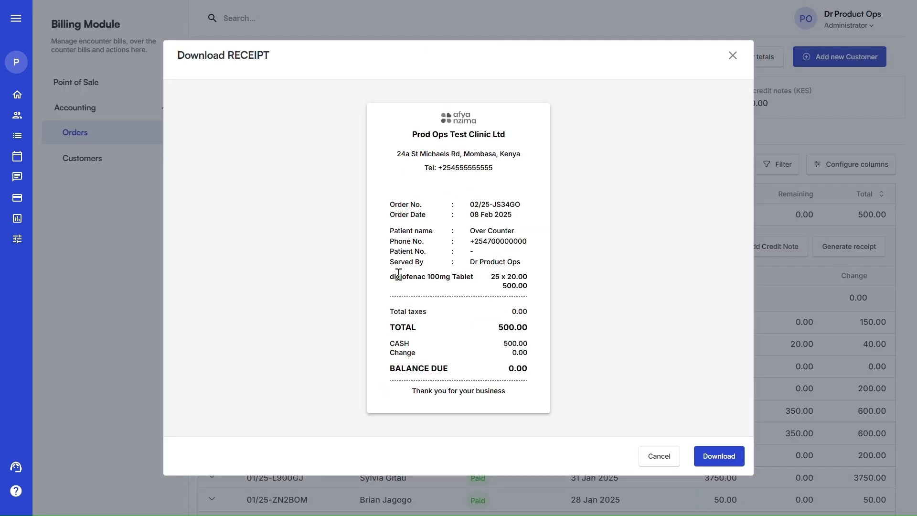
pyautogui.moveTo(398, 274); pyautogui.dragTo(467, 277)
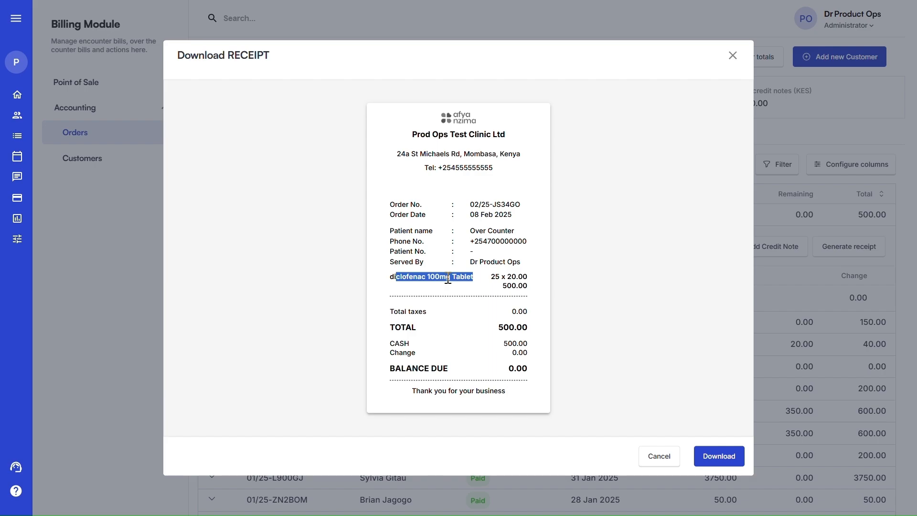
pyautogui.click(657, 456)
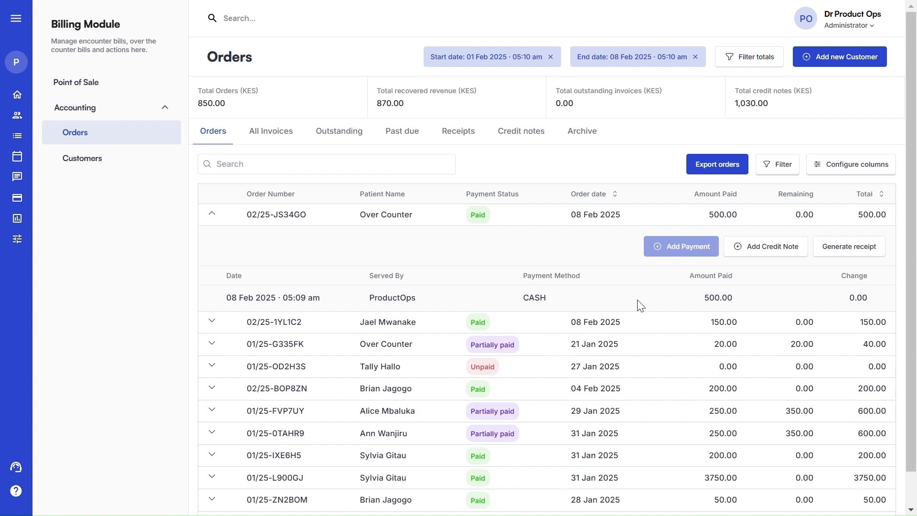
pyautogui.click(530, 374)
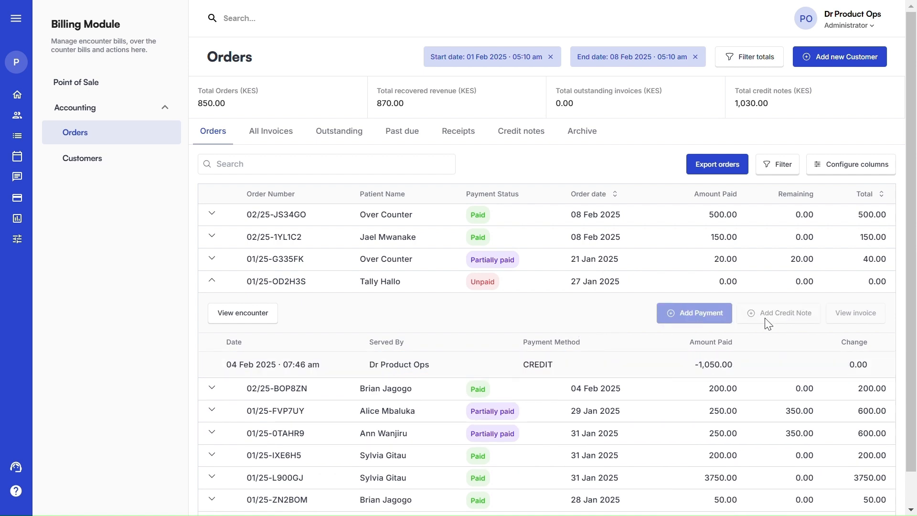
# Add a 300.00 Waiver credit note to order 01/25-0TAHR9, leaving 50.00 remaining
pyautogui.scroll(-2, 767, 324)
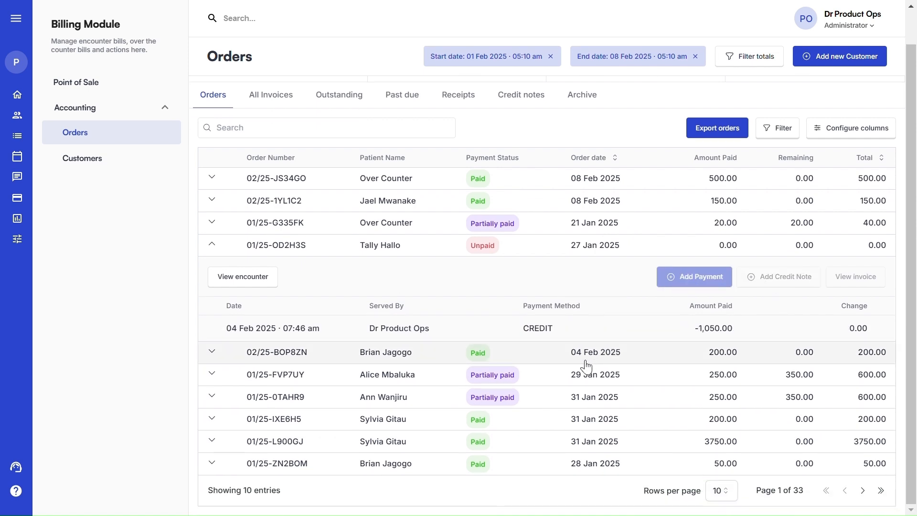
pyautogui.click(573, 396)
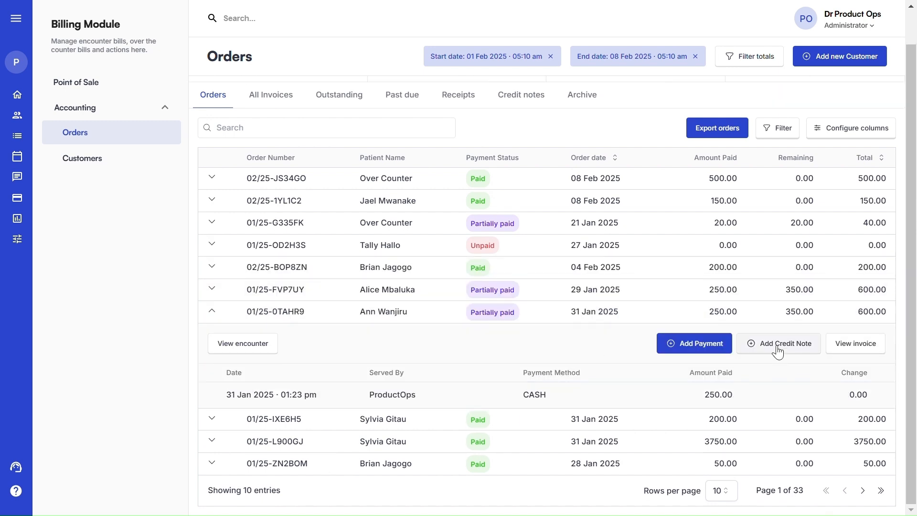
pyautogui.click(778, 350)
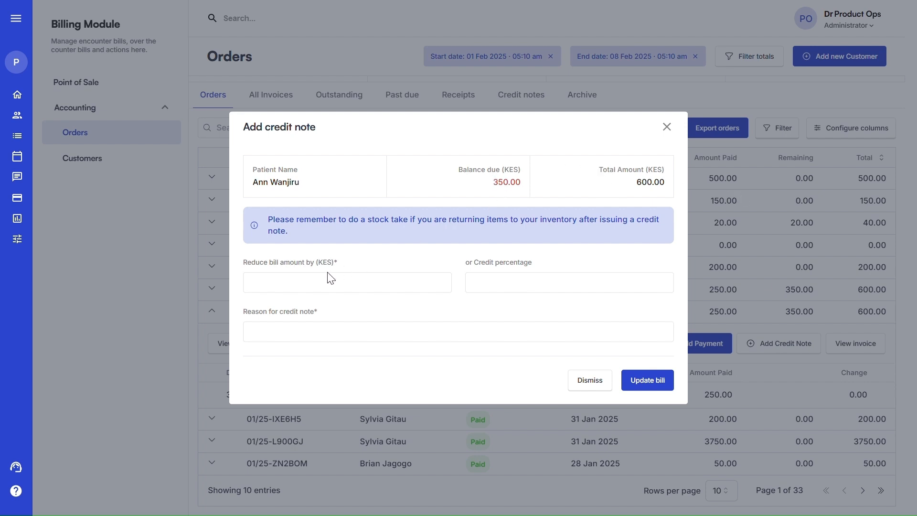
pyautogui.click(311, 285)
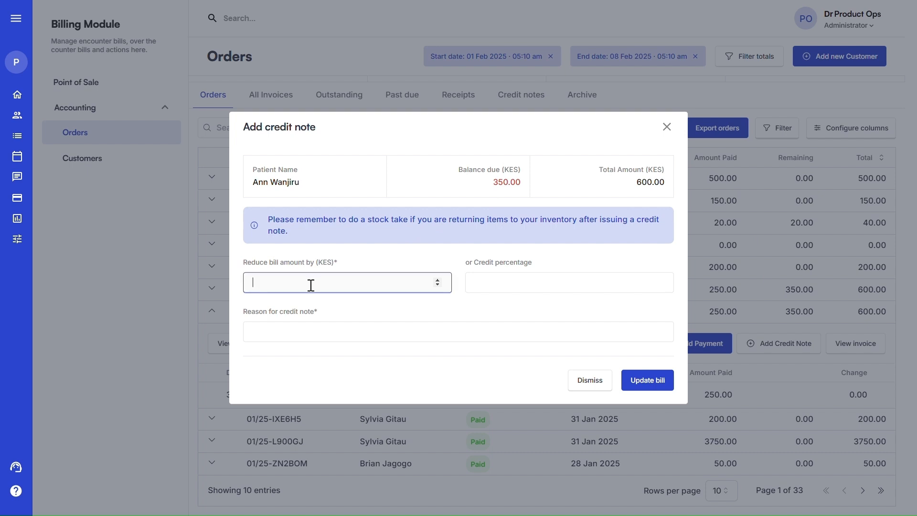
pyautogui.write('300')
pyautogui.click(318, 334)
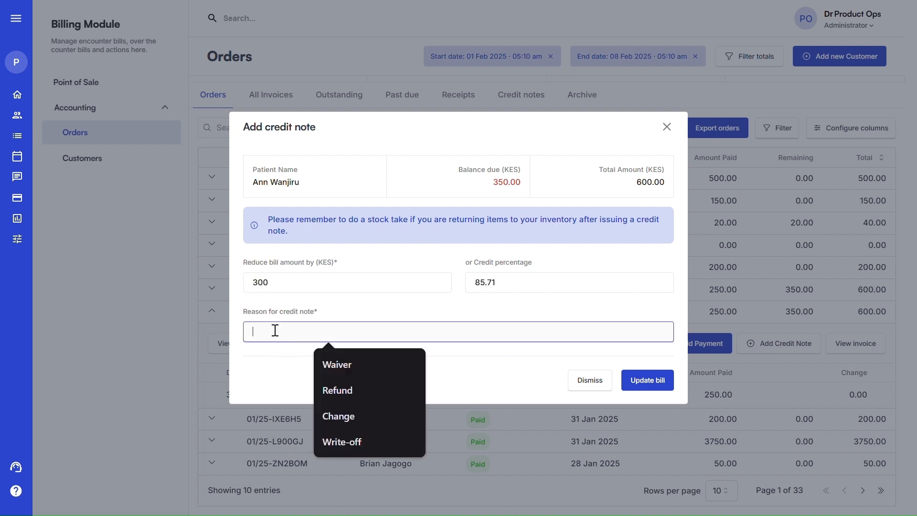
pyautogui.click(351, 363)
pyautogui.click(664, 380)
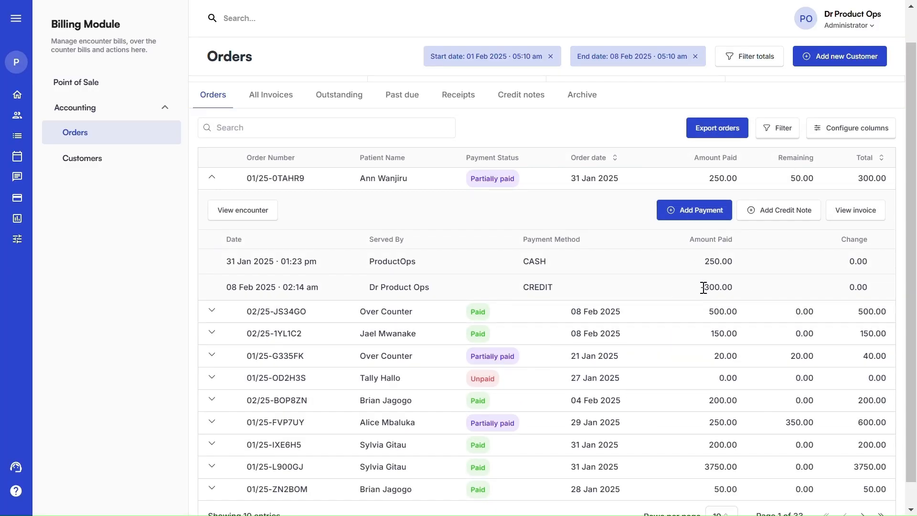
# Open the invoice Order Summary for order 01/25-FVP7UY (600.00 due, 350.00 remaining)
pyautogui.scroll(1, 703, 287)
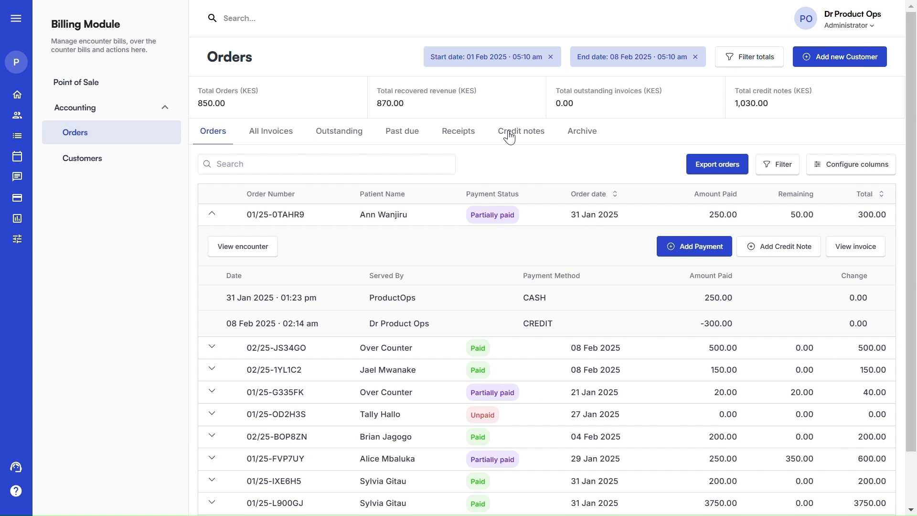
pyautogui.scroll(-2, 527, 411)
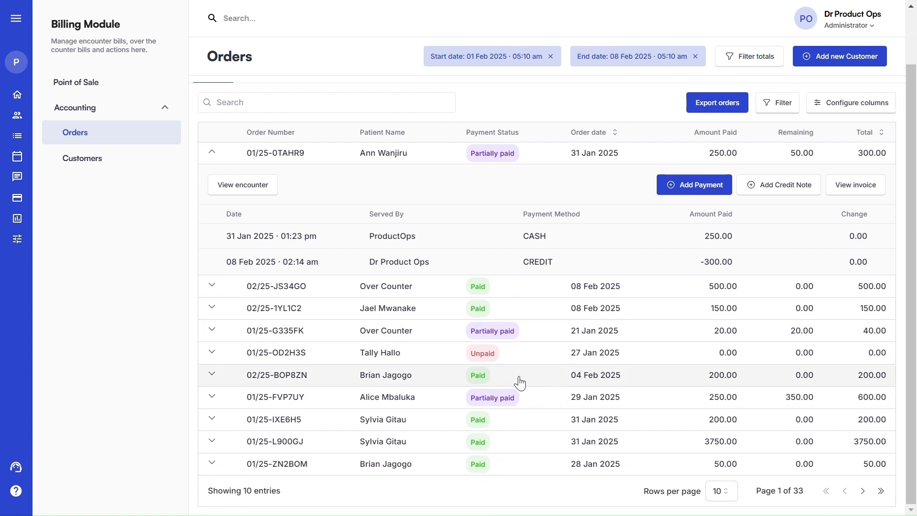
pyautogui.click(513, 359)
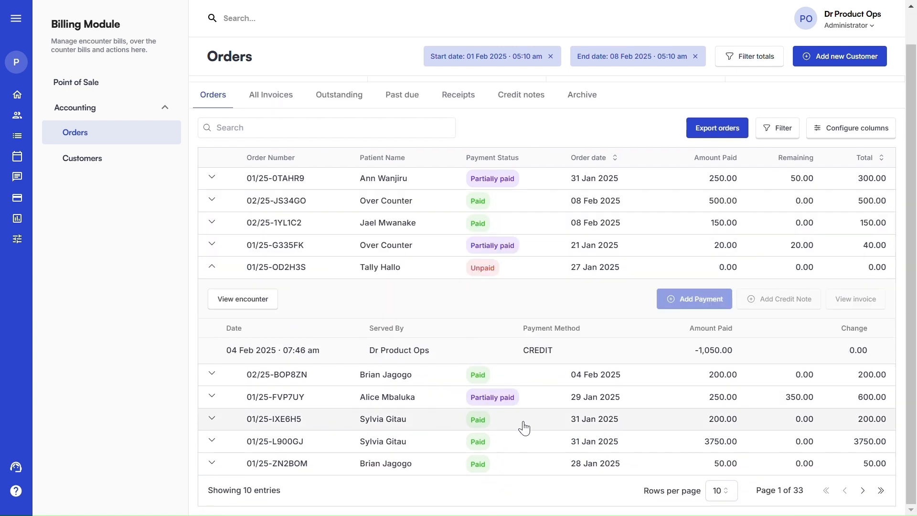
pyautogui.click(520, 404)
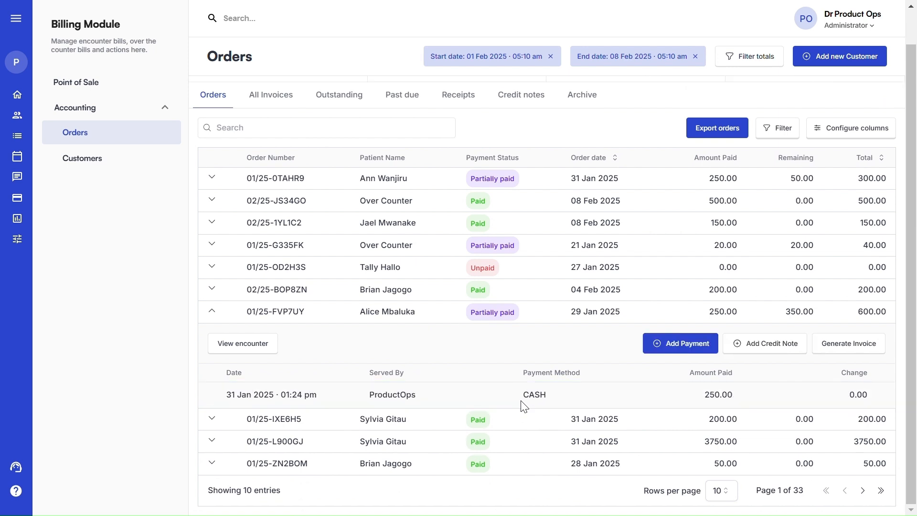
pyautogui.click(848, 345)
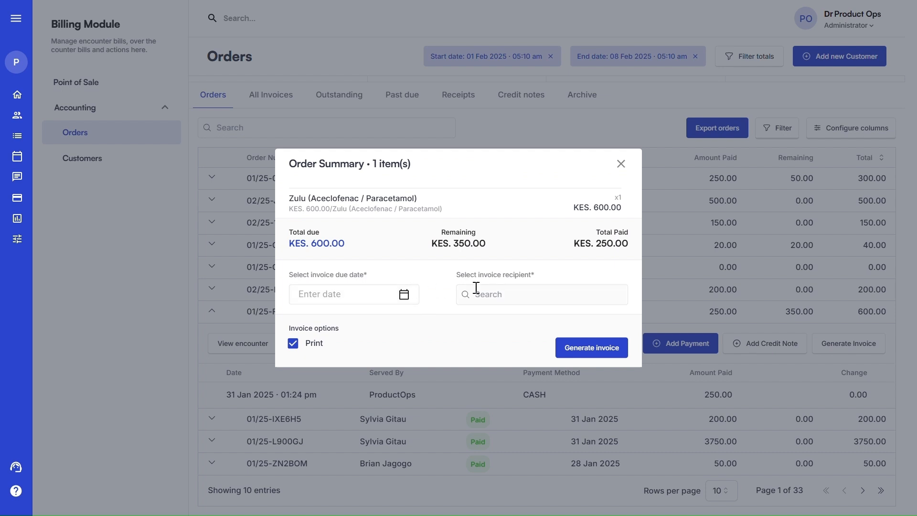
# Generate an invoice for order 01/25-FVP7UY addressed to CIC, due 8 Feb 2025, and close its preview
pyautogui.click(334, 294)
pyautogui.click(416, 422)
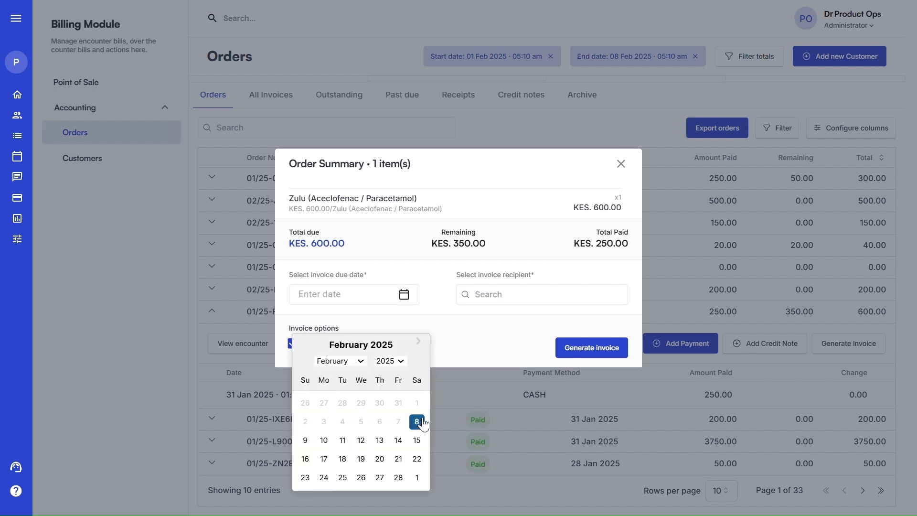
pyautogui.click(483, 296)
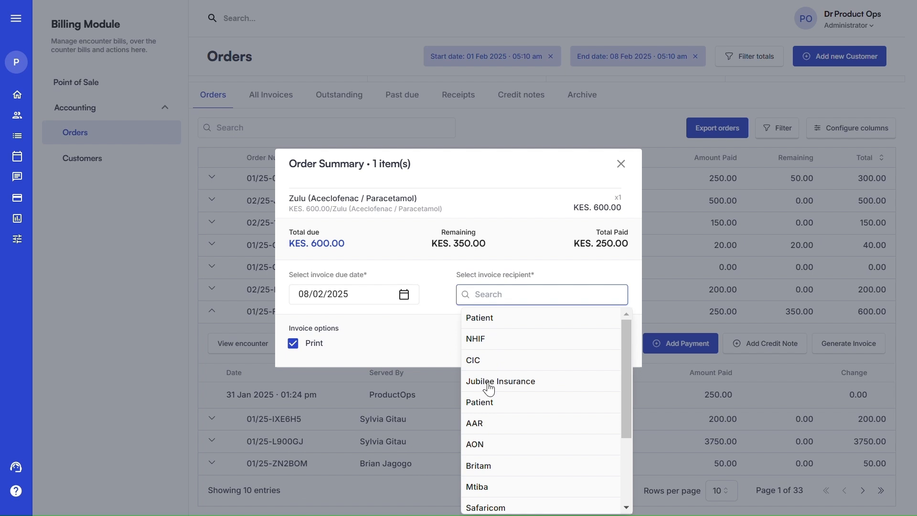
pyautogui.click(485, 359)
pyautogui.click(597, 361)
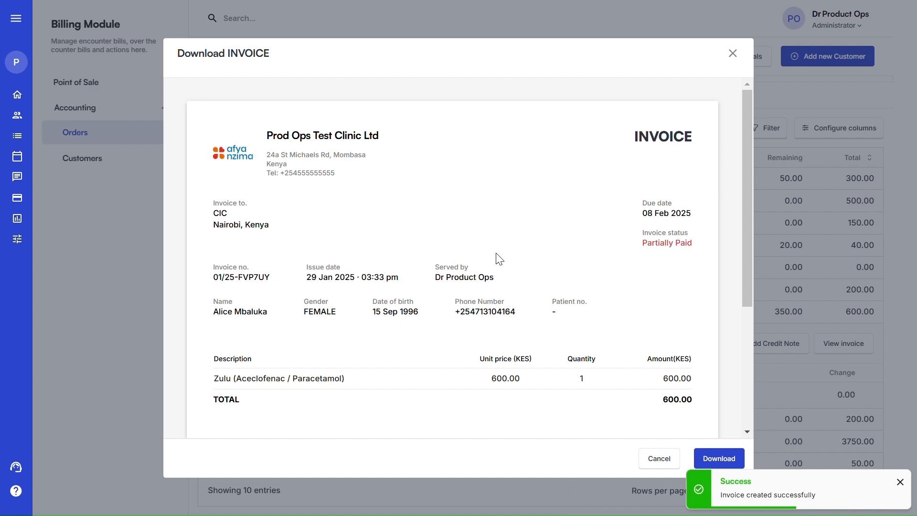
pyautogui.scroll(-4, 497, 260)
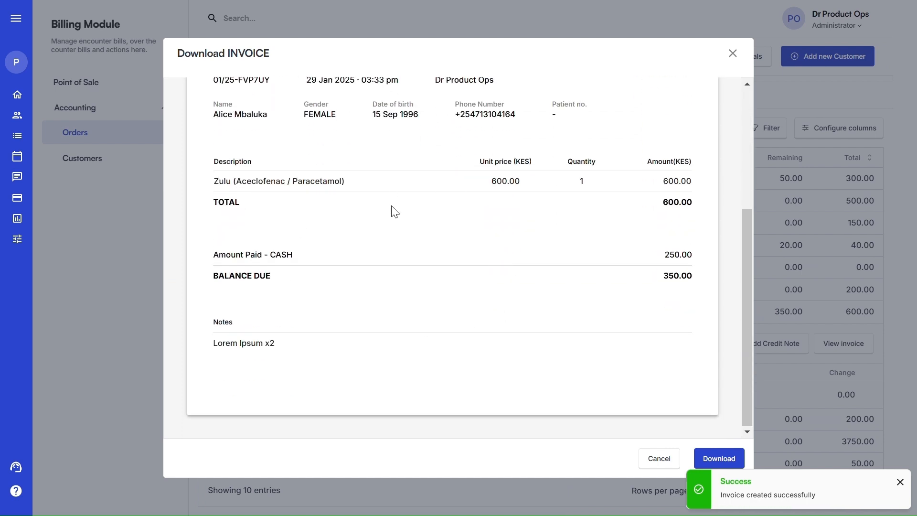
pyautogui.scroll(5, 394, 210)
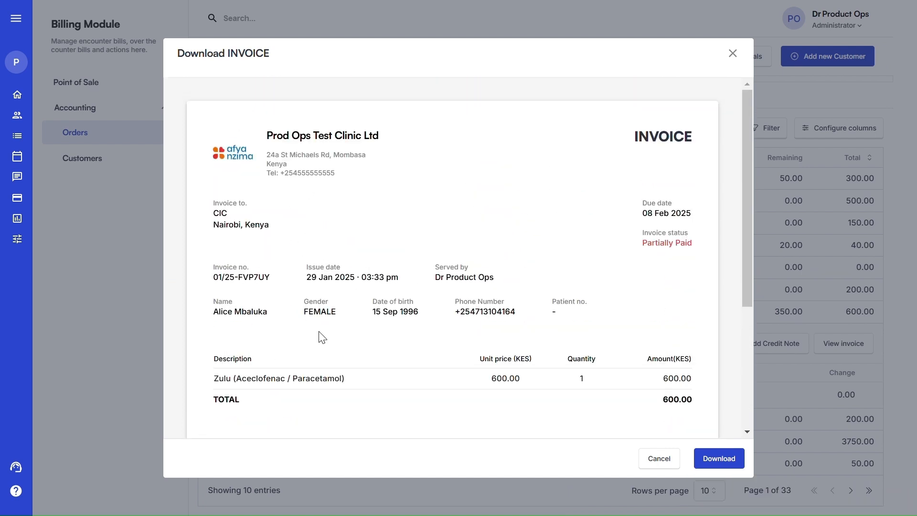
pyautogui.click(660, 459)
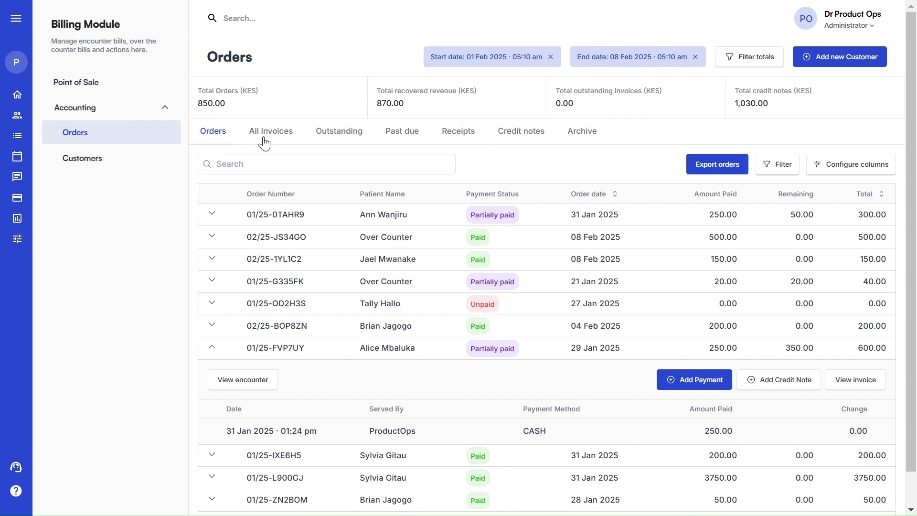
# Open the invoices list and inspect invoice 01/25-FVP7UY's payments and row actions
pyautogui.click(263, 143)
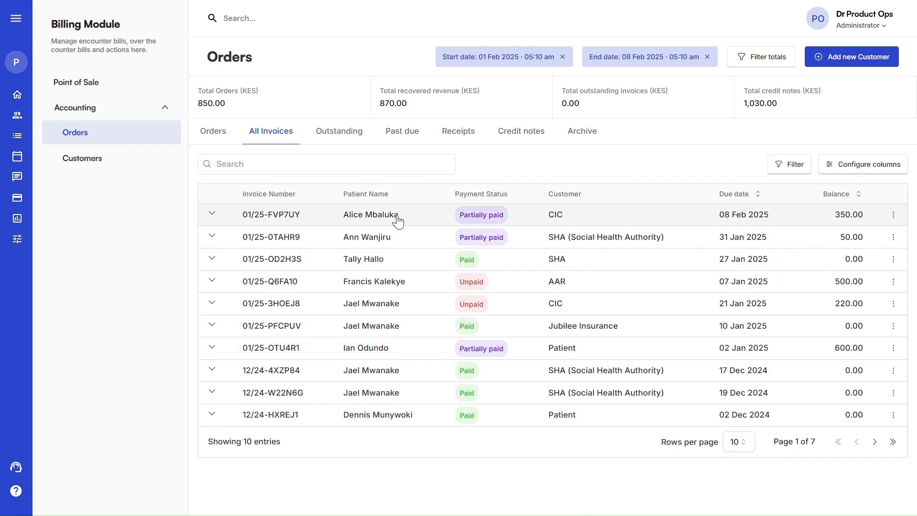
pyautogui.click(323, 162)
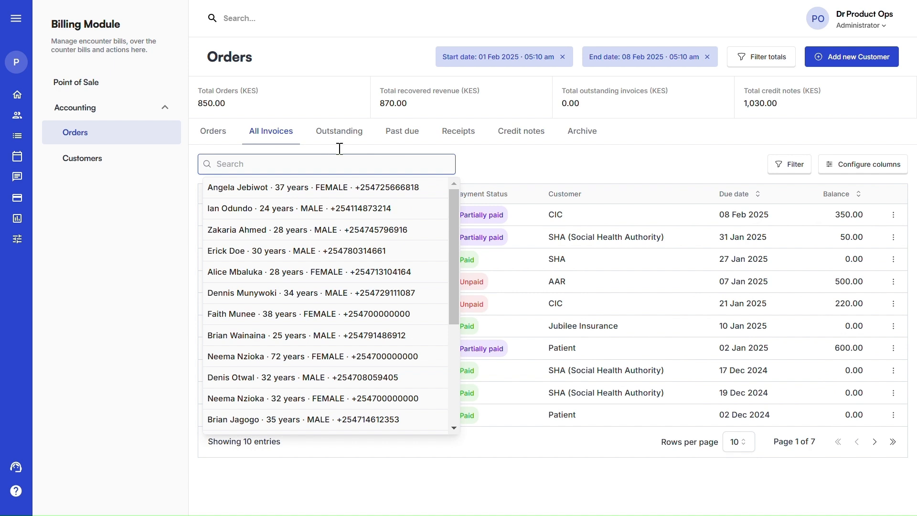
pyautogui.click(489, 164)
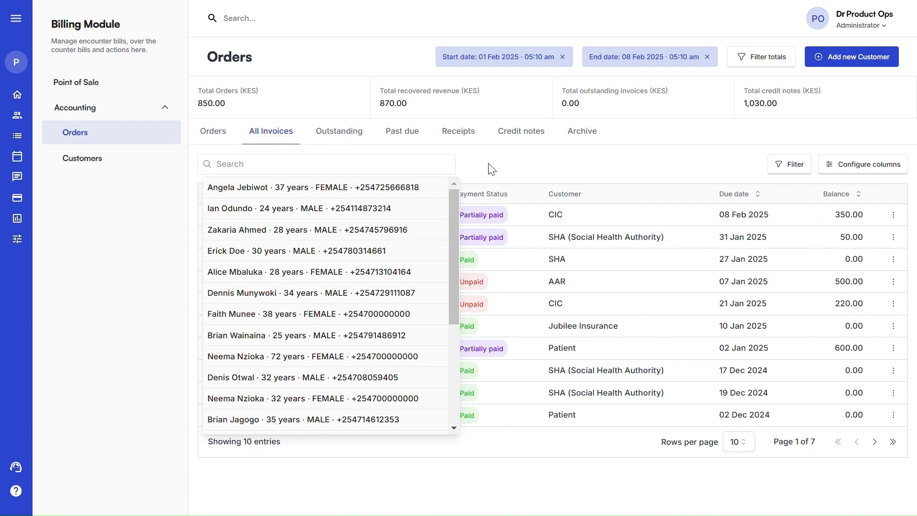
pyautogui.click(467, 215)
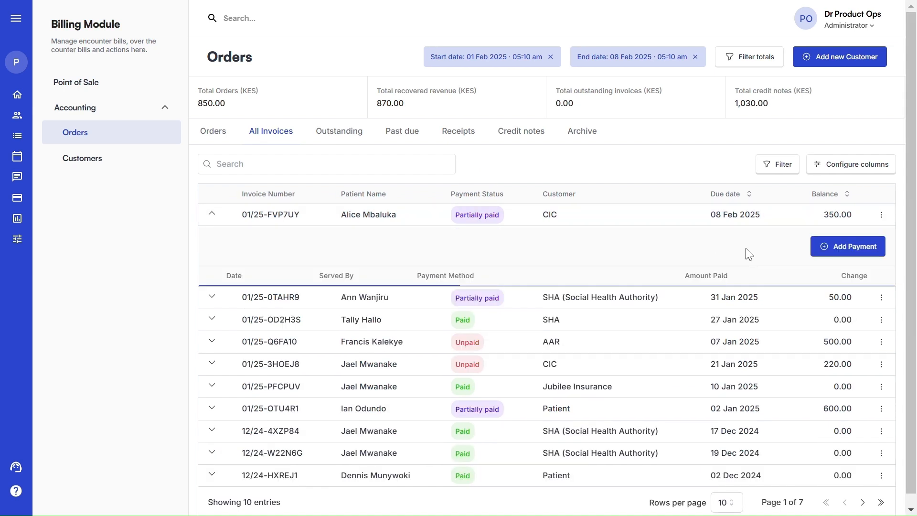
pyautogui.click(881, 215)
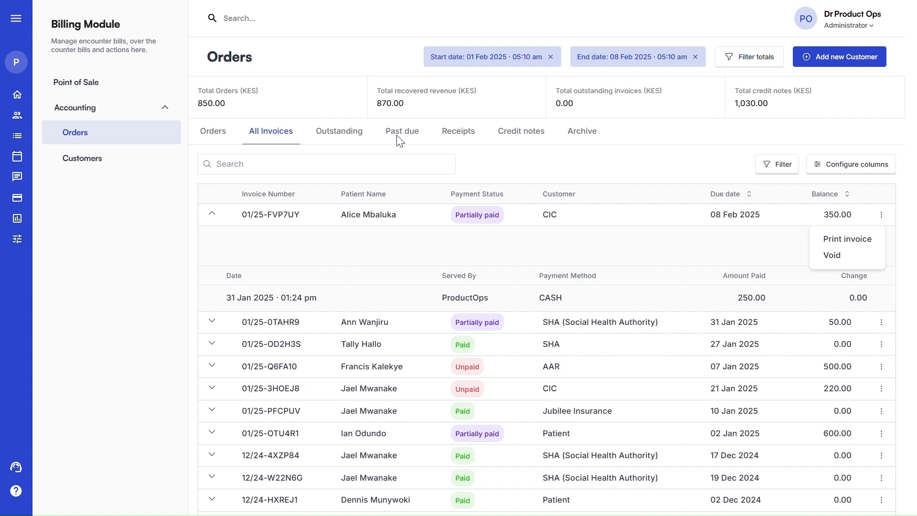
# Browse the Receipts list, then the Credit notes list led by CN-224205
pyautogui.click(472, 142)
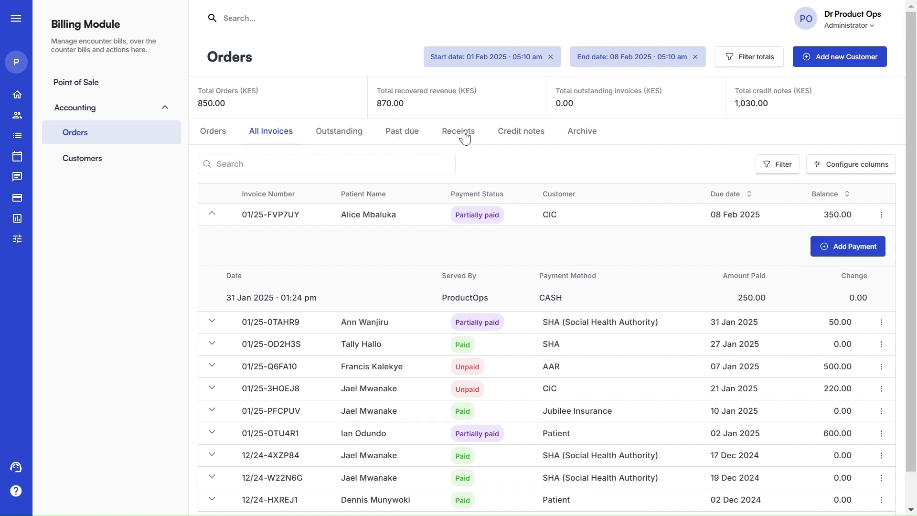
pyautogui.click(459, 134)
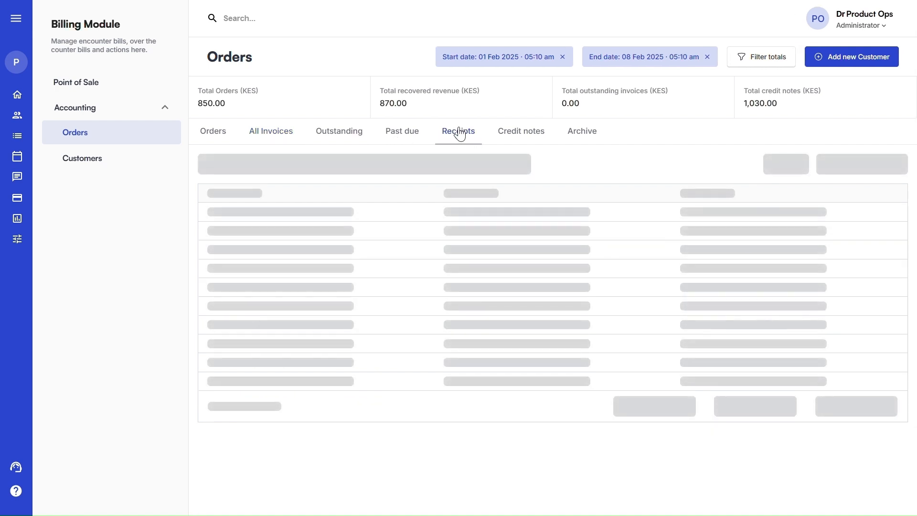
pyautogui.click(511, 141)
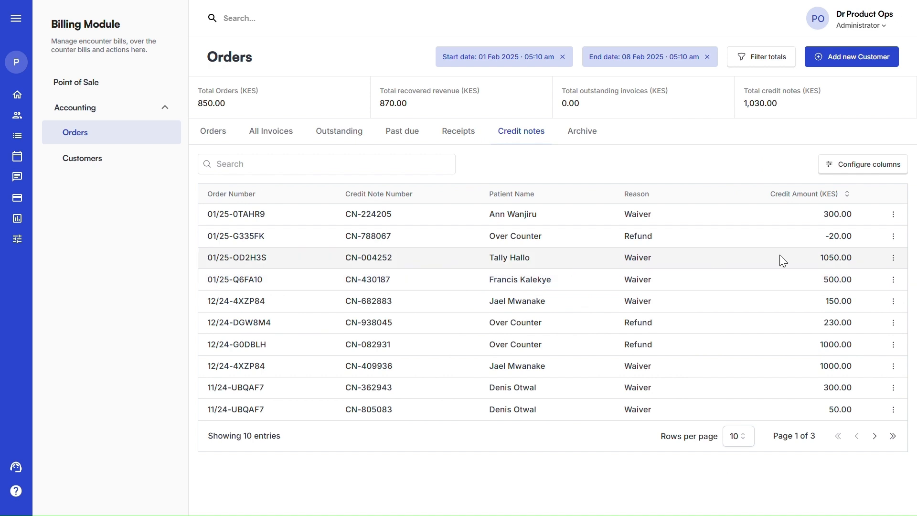
# Print-preview credit note CN-224205, close it, then check the Archive and the Customers payer list
pyautogui.click(895, 217)
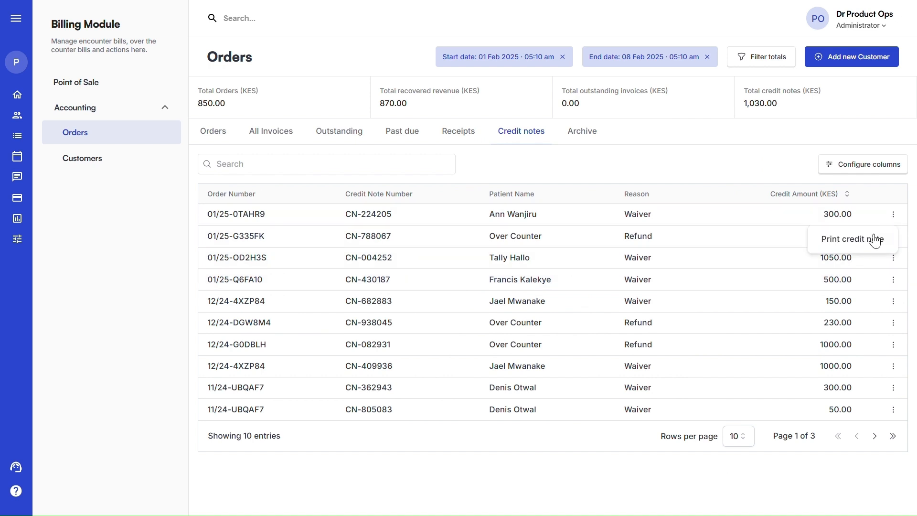
pyautogui.click(857, 239)
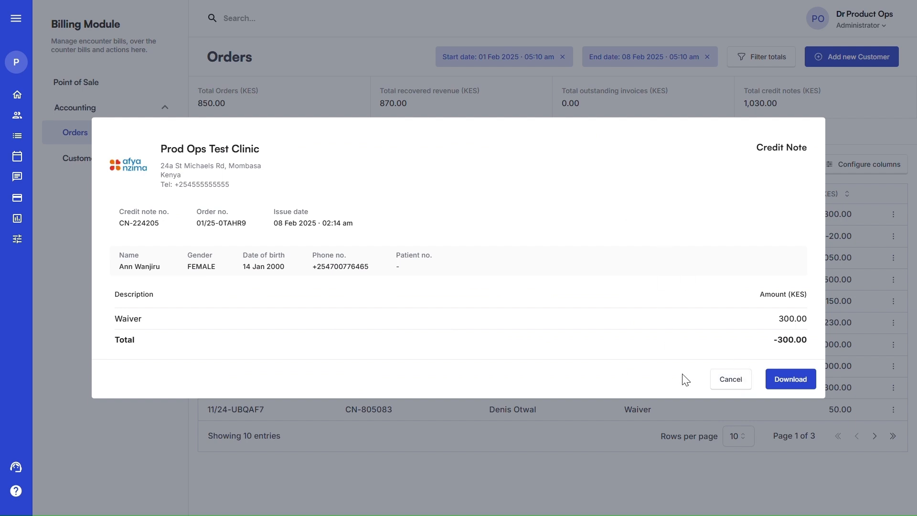
pyautogui.click(745, 381)
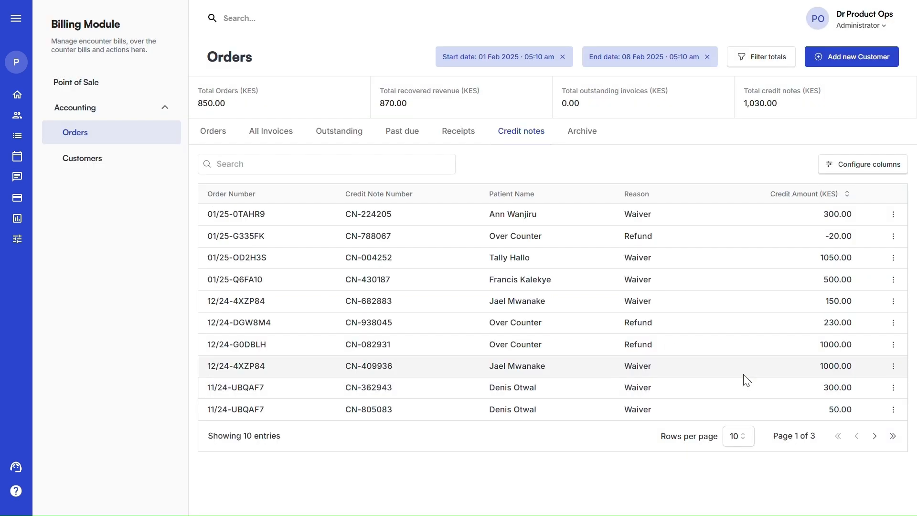
pyautogui.click(587, 136)
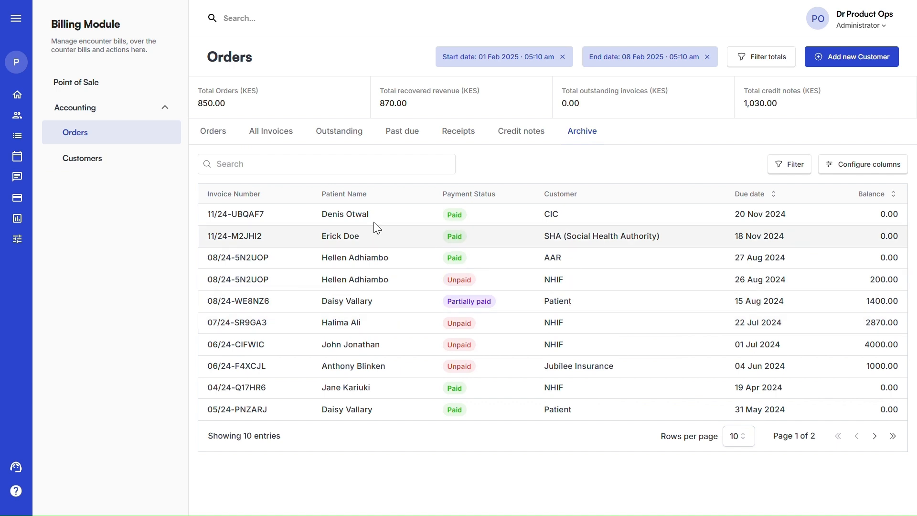
pyautogui.click(120, 156)
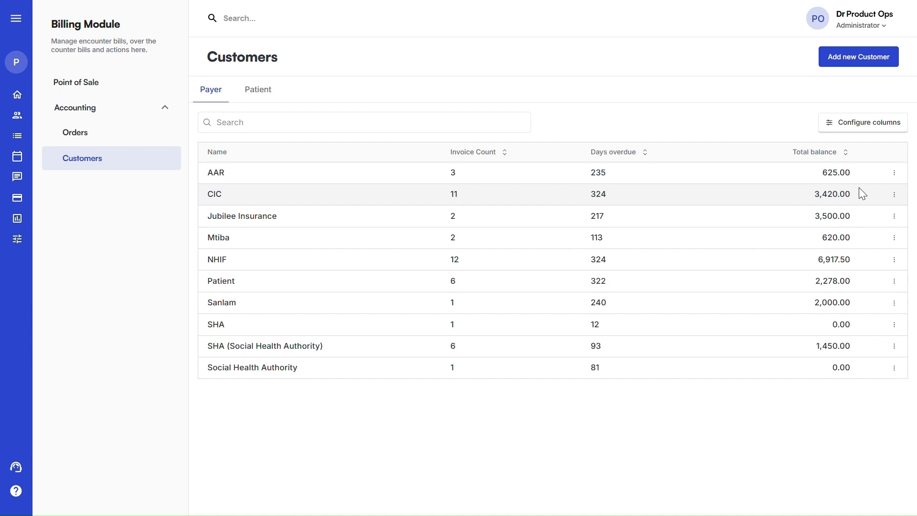
pyautogui.click(895, 194)
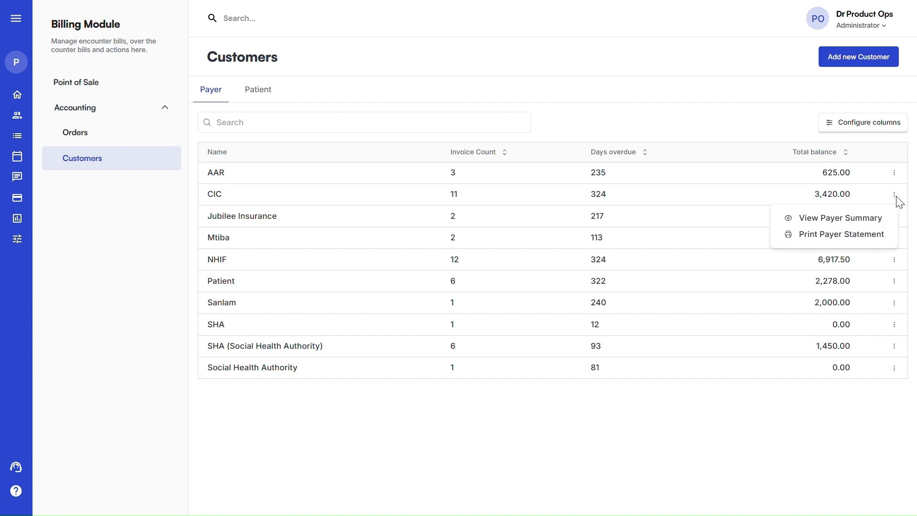
pyautogui.click(835, 220)
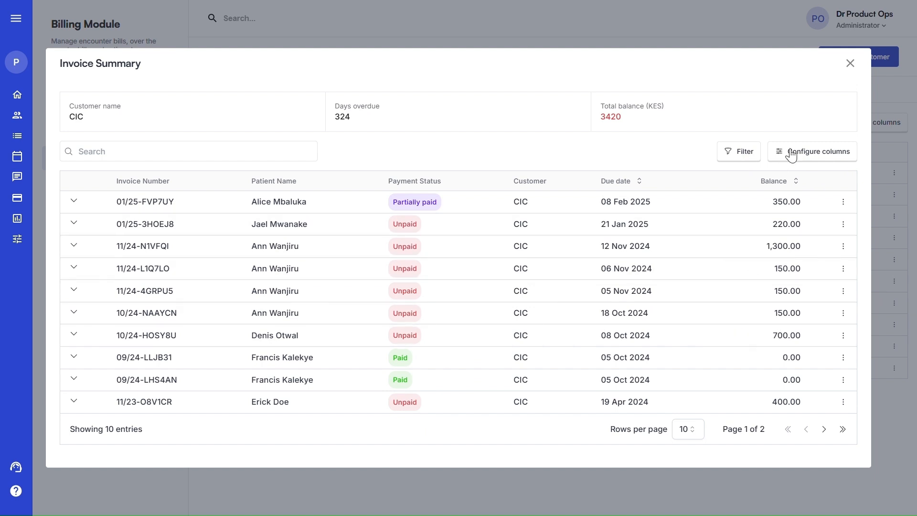
pyautogui.click(690, 431)
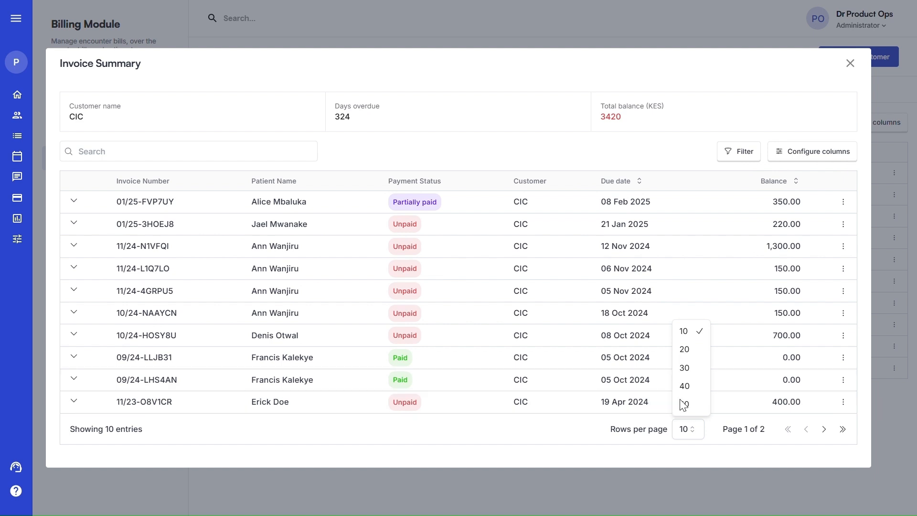
pyautogui.click(855, 69)
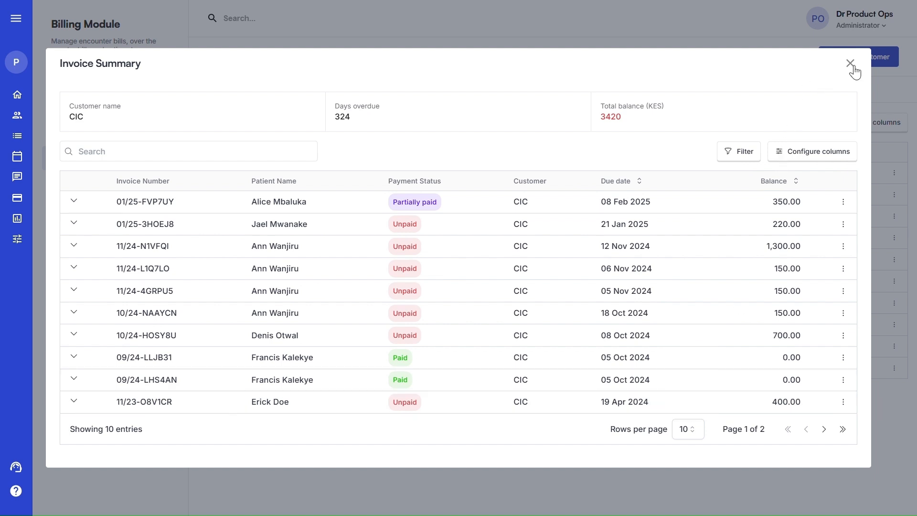
pyautogui.click(850, 63)
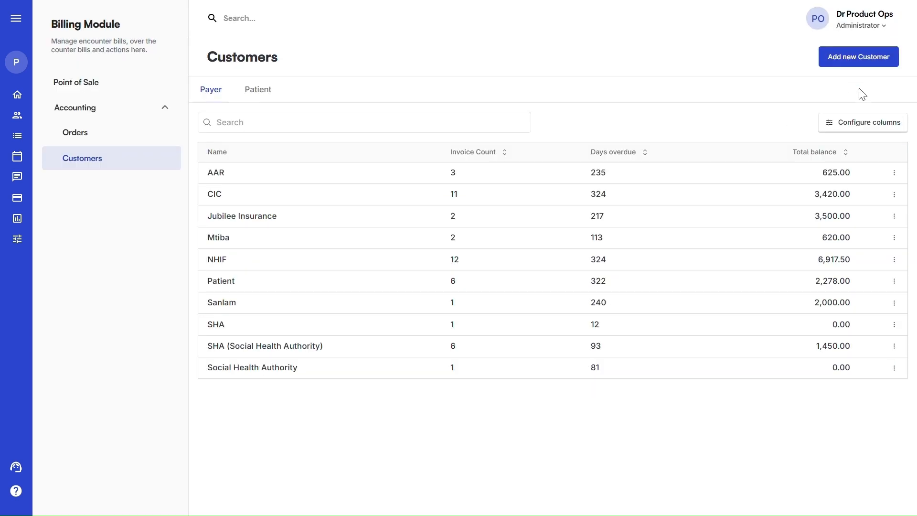
pyautogui.click(893, 195)
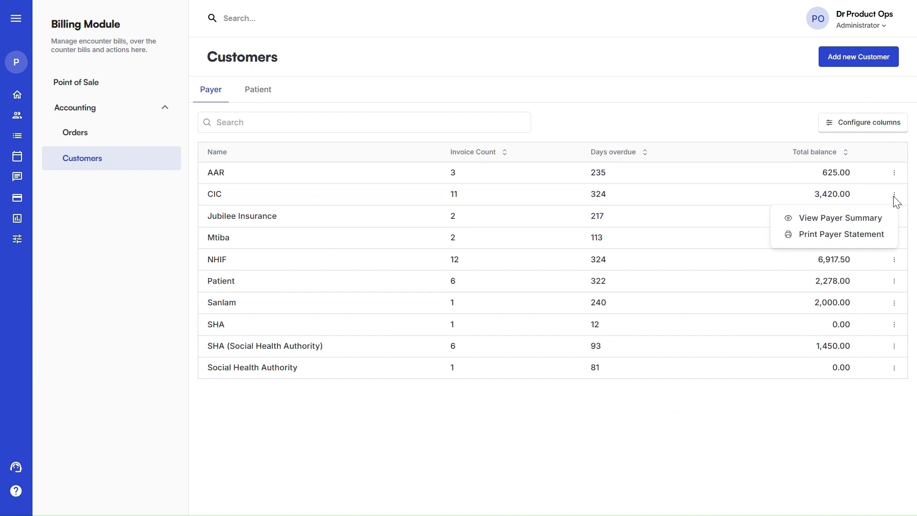
pyautogui.click(820, 236)
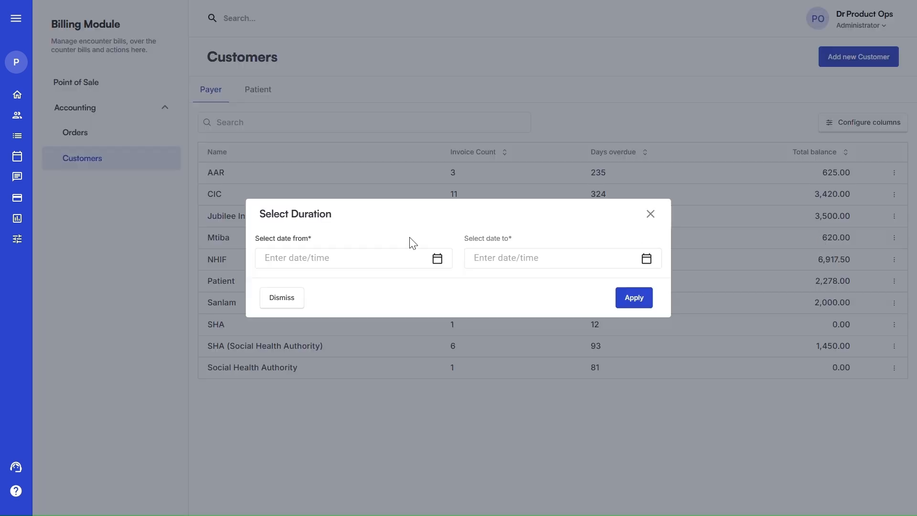
pyautogui.click(300, 254)
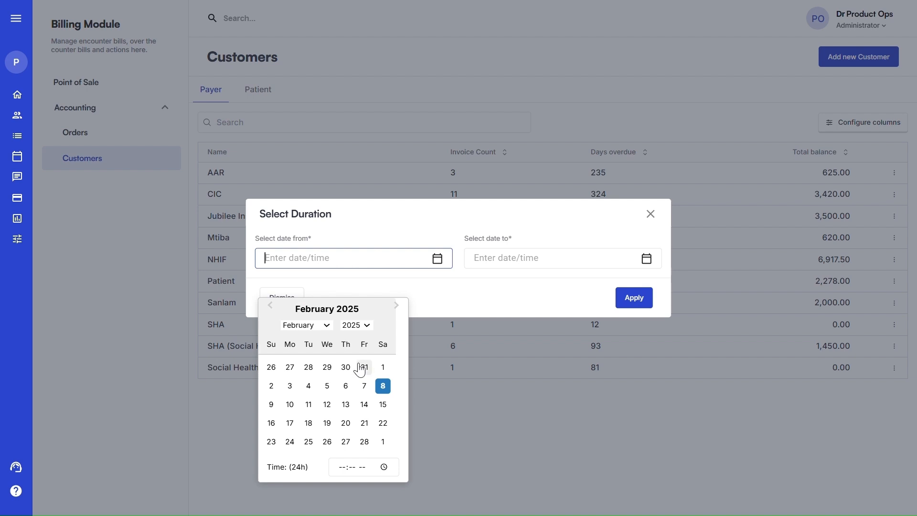
pyautogui.click(271, 368)
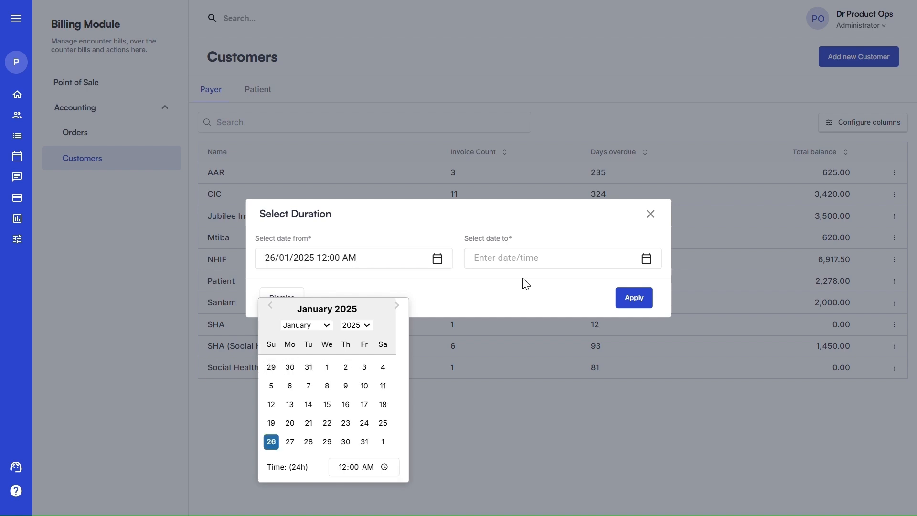
pyautogui.click(563, 257)
pyautogui.click(573, 387)
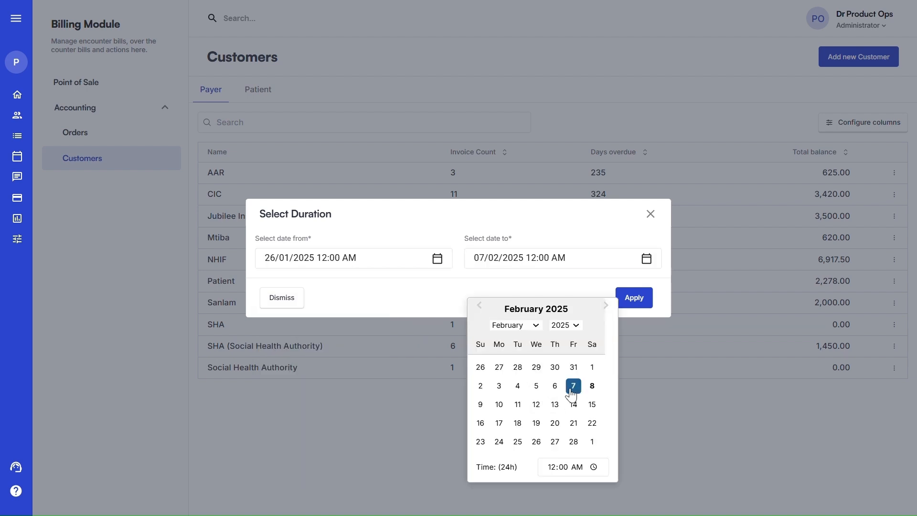
pyautogui.click(636, 300)
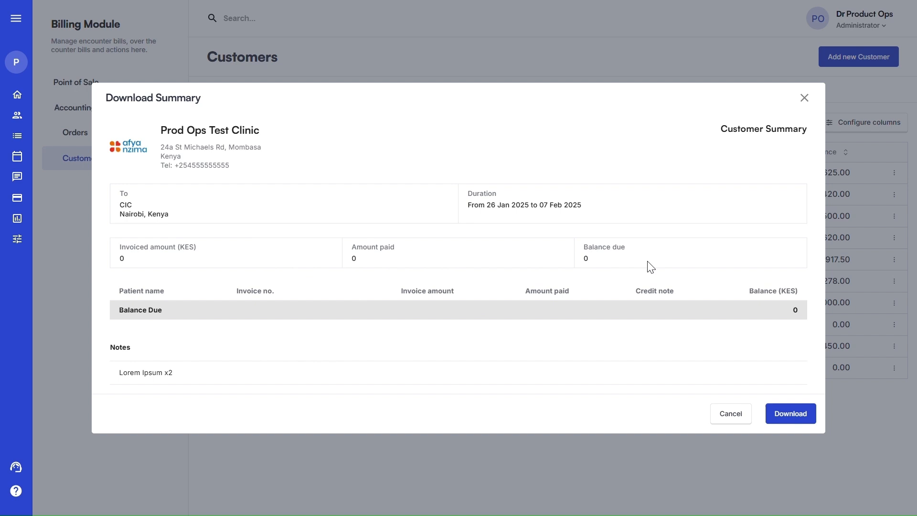
pyautogui.click(744, 414)
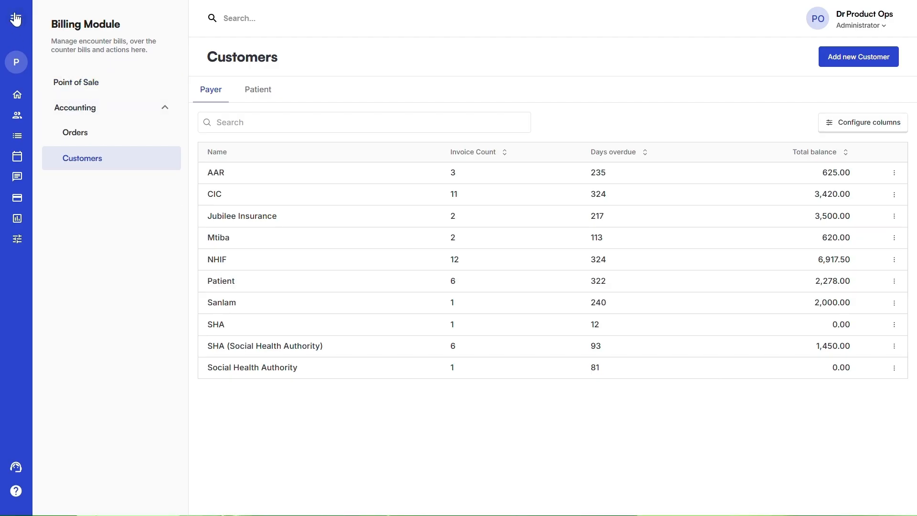
# Start the MOH 705A Outpatient (Under 5) external report, close it unsent, then view Organisation Settings
pyautogui.click(19, 20)
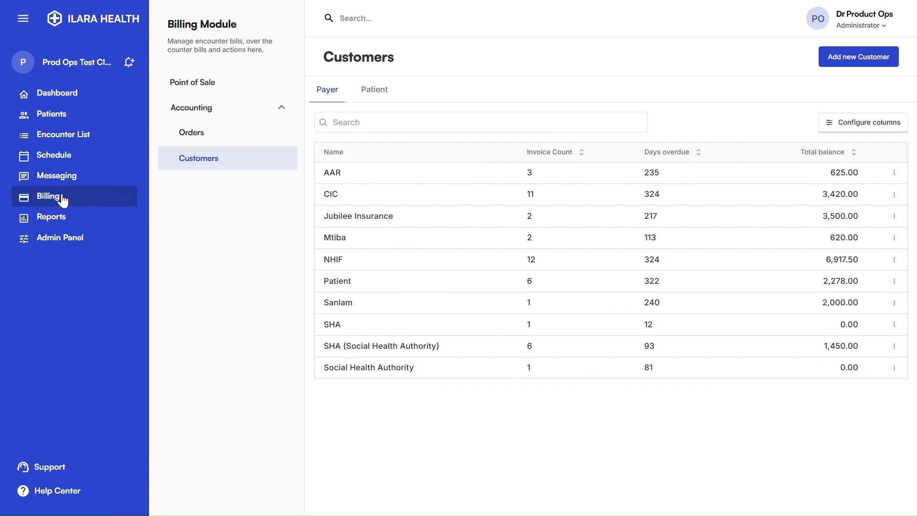
pyautogui.click(54, 223)
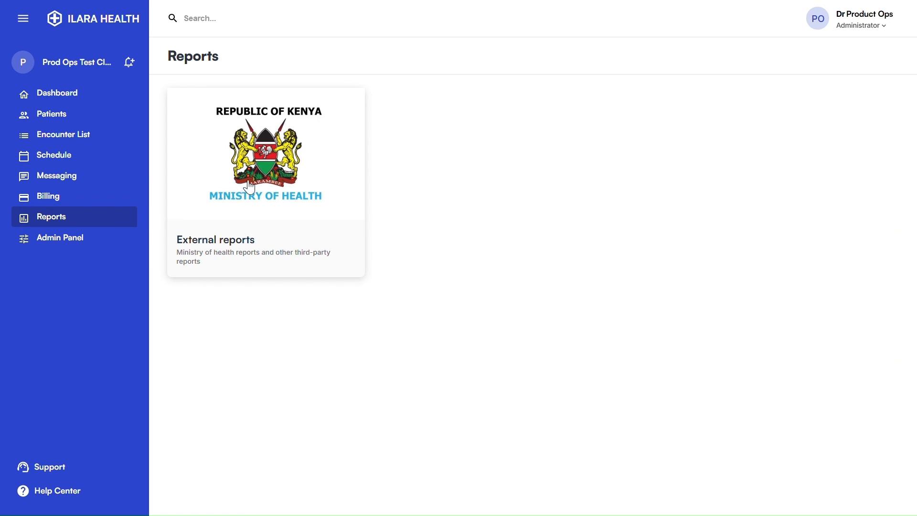
pyautogui.click(259, 168)
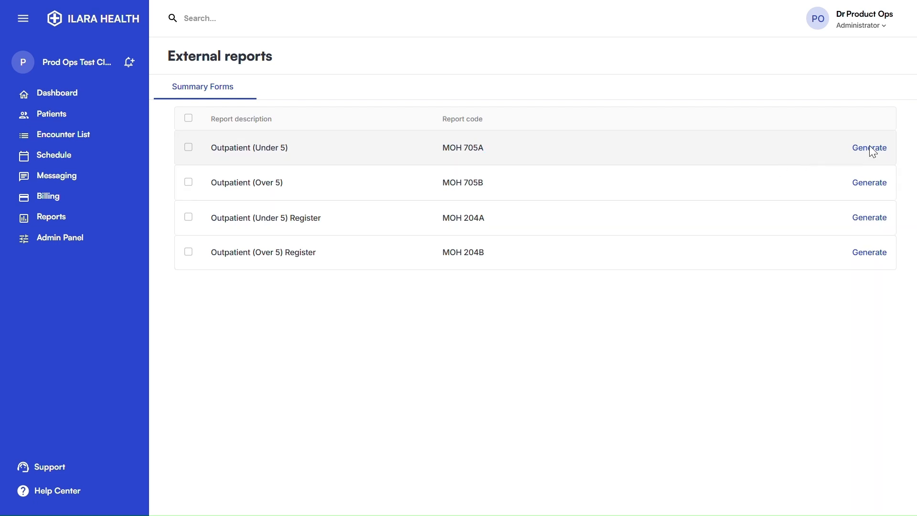
pyautogui.click(854, 148)
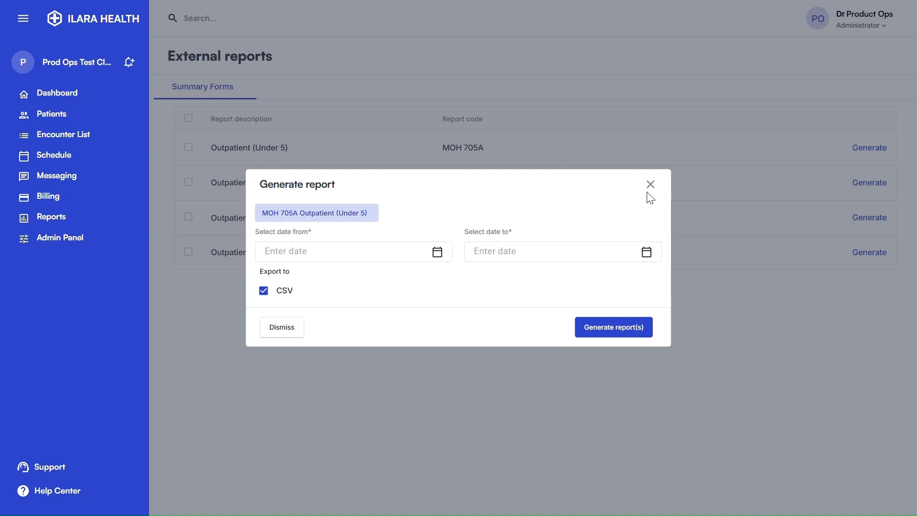
pyautogui.click(651, 184)
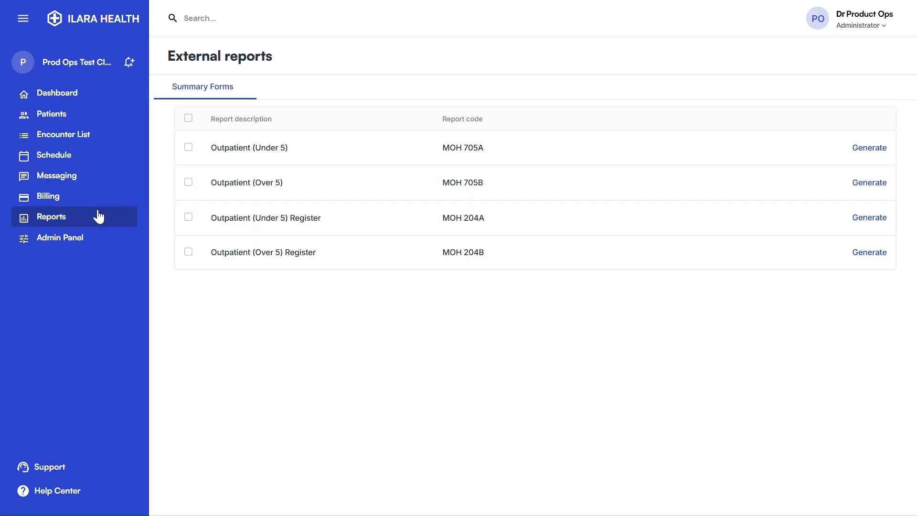
pyautogui.click(49, 244)
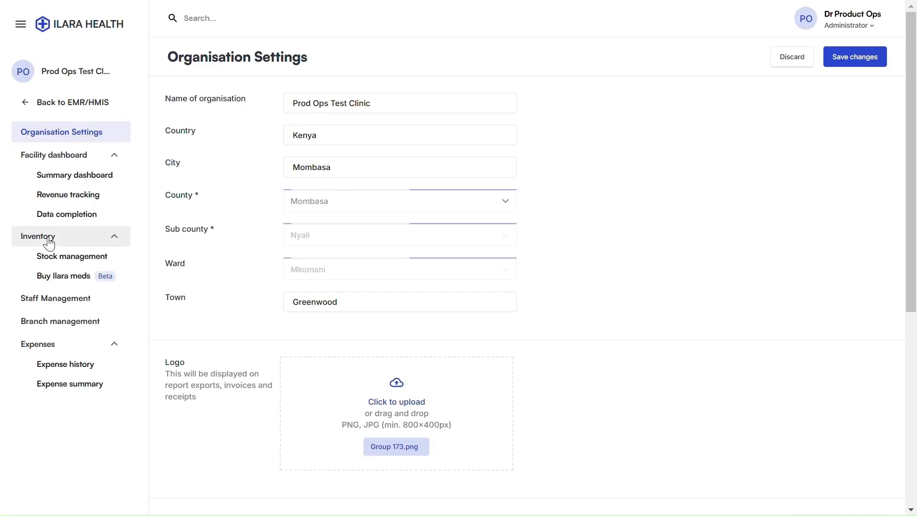
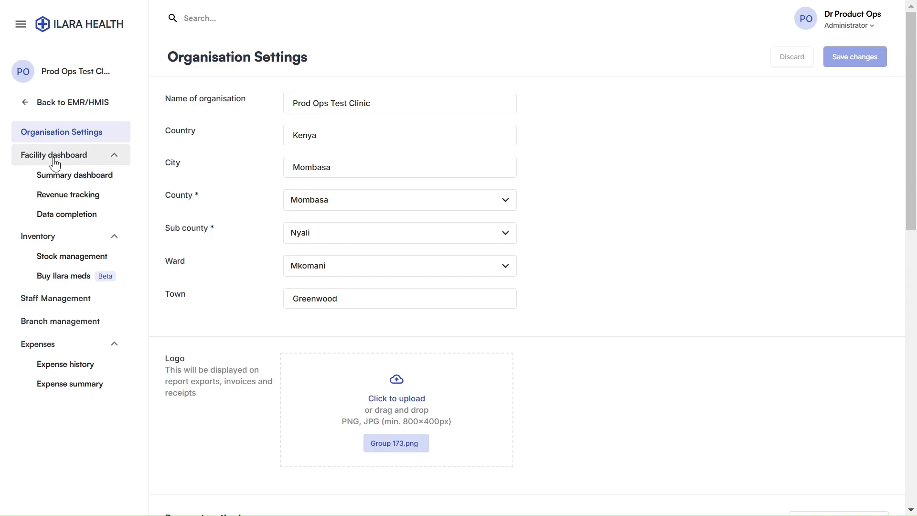
# Open the facility Summary dashboard to view its 65 patients, 193 encounters and gender split
pyautogui.click(63, 177)
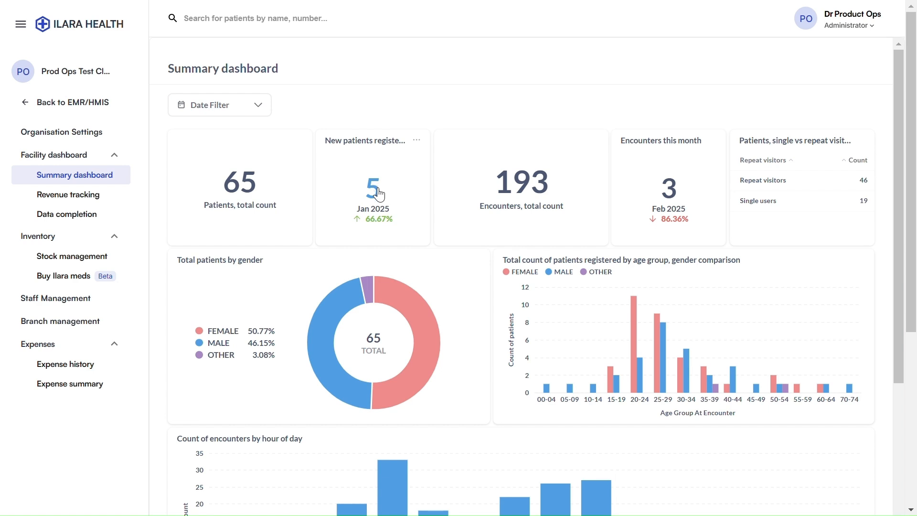
pyautogui.moveTo(381, 218)
pyautogui.scroll(-2, 752, 235)
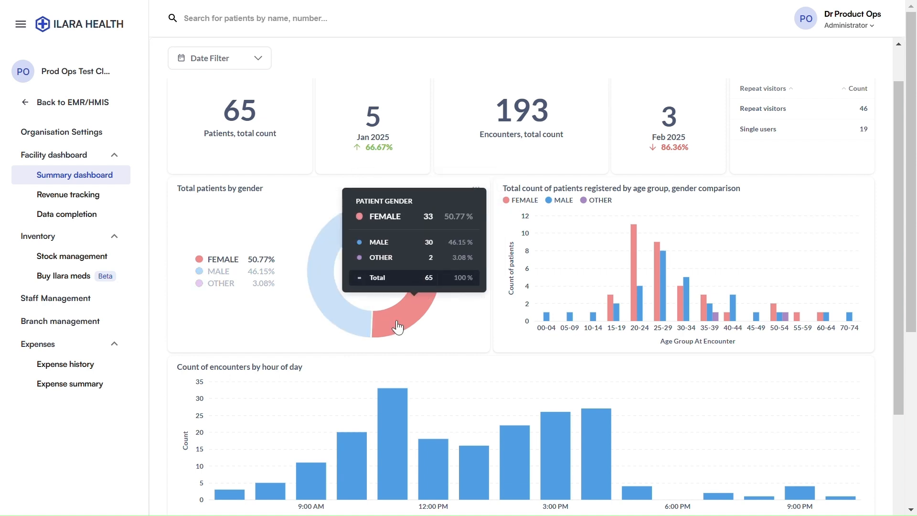
pyautogui.moveTo(354, 323)
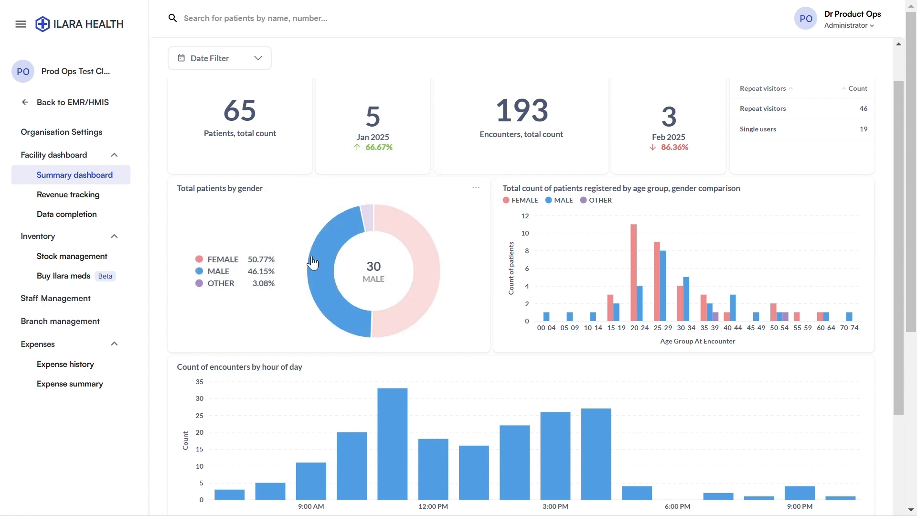
pyautogui.moveTo(427, 297)
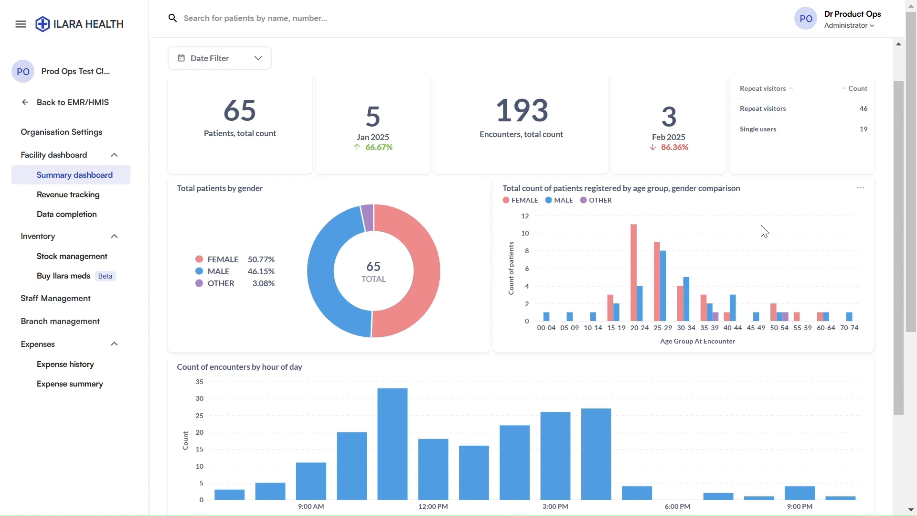
pyautogui.scroll(-5, 679, 288)
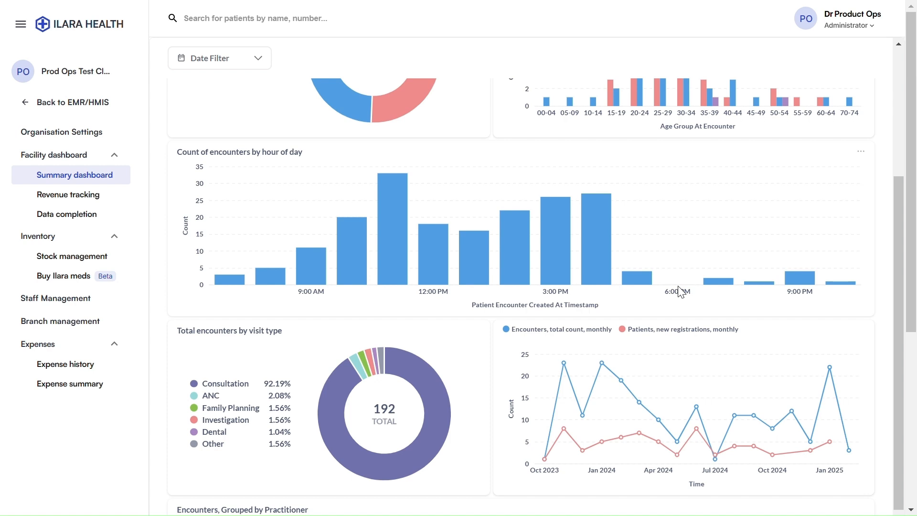
pyautogui.scroll(-5, 660, 301)
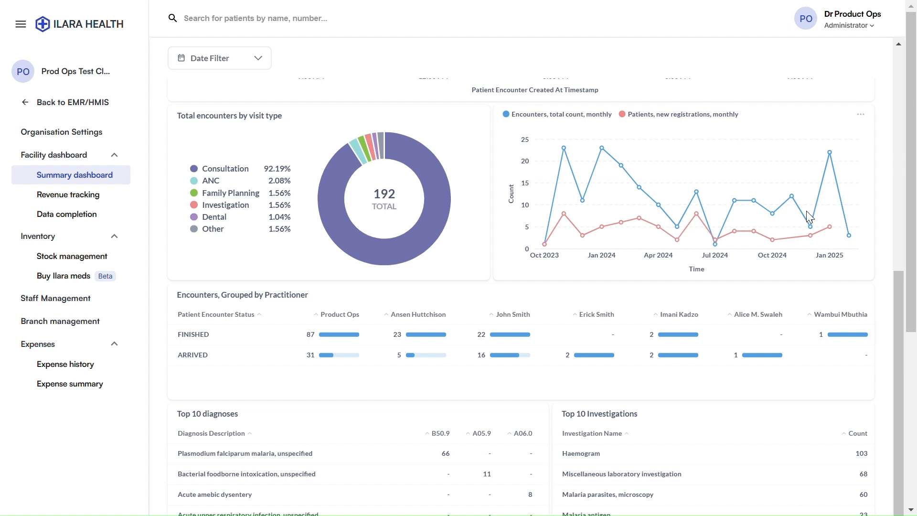
pyautogui.scroll(-2, 668, 274)
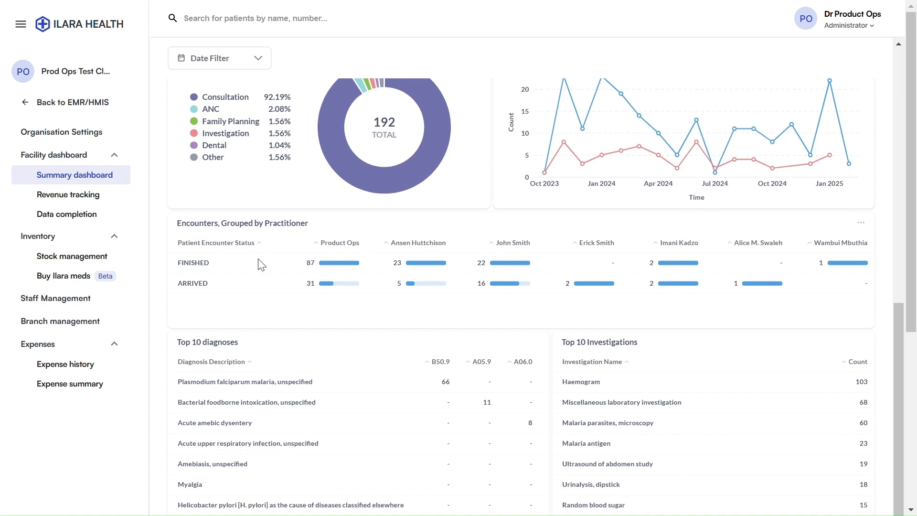
pyautogui.scroll(-5, 250, 264)
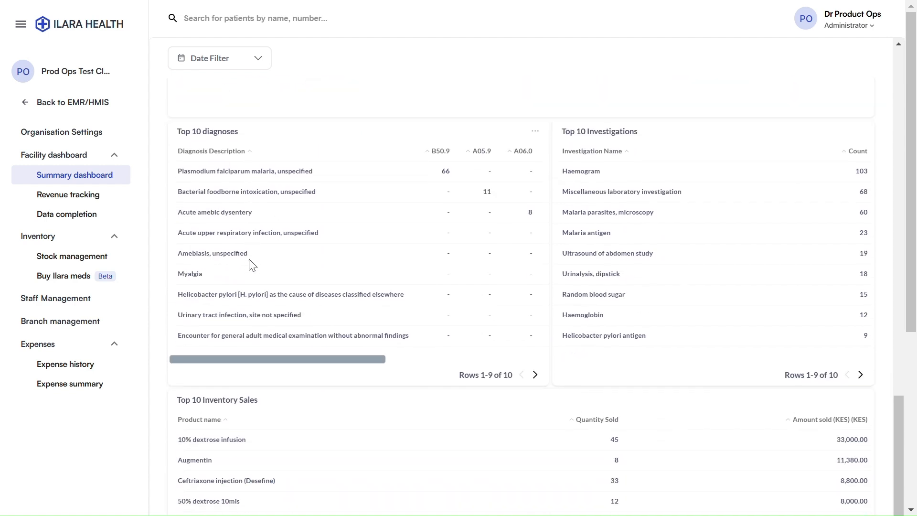
pyautogui.scroll(2, 249, 262)
pyautogui.scroll(-1, 168, 220)
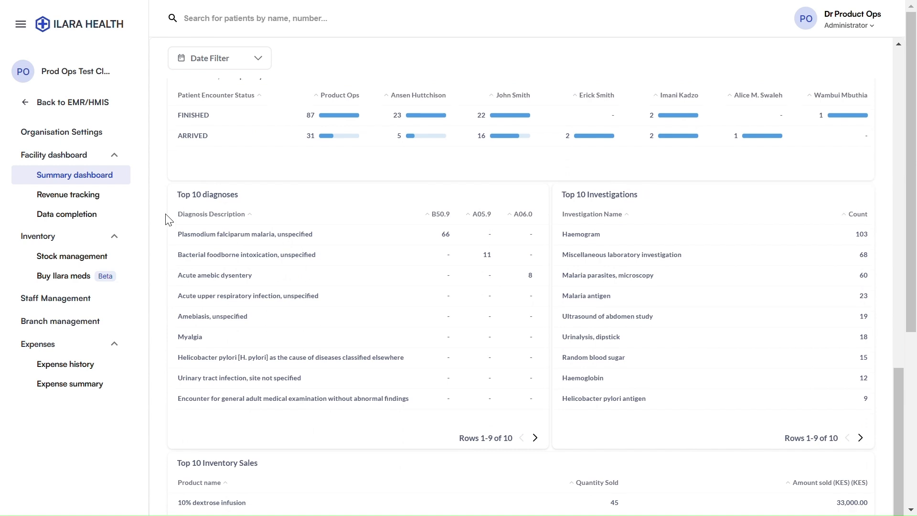
pyautogui.scroll(-2, 168, 220)
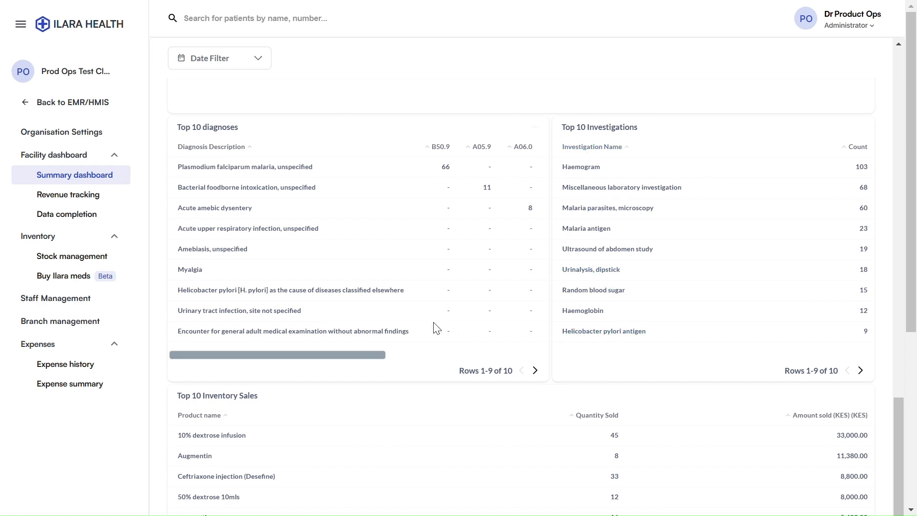
pyautogui.scroll(-3, 386, 310)
pyautogui.scroll(-5, 270, 303)
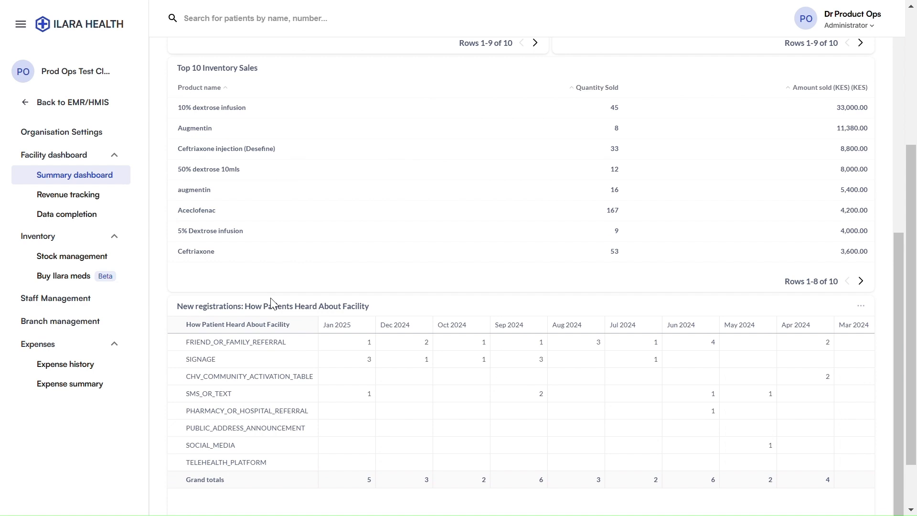
pyautogui.scroll(-1, 271, 303)
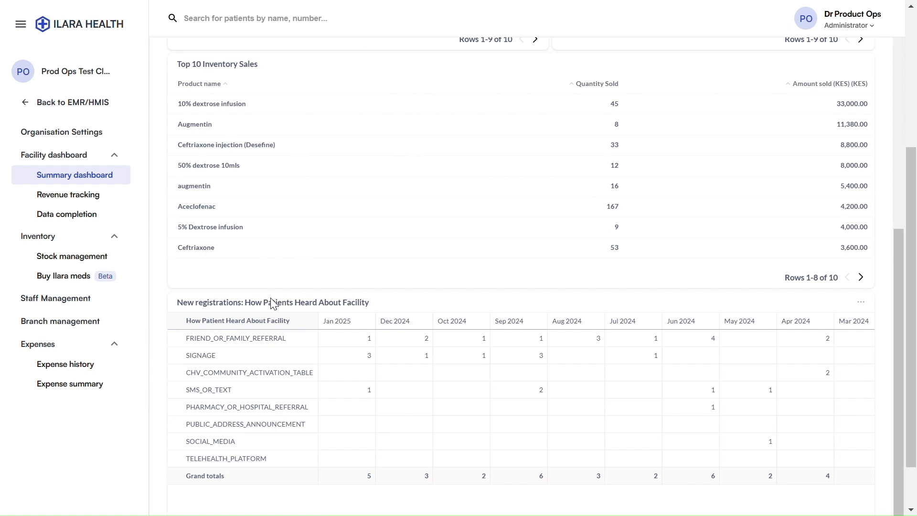
pyautogui.scroll(-1, 270, 303)
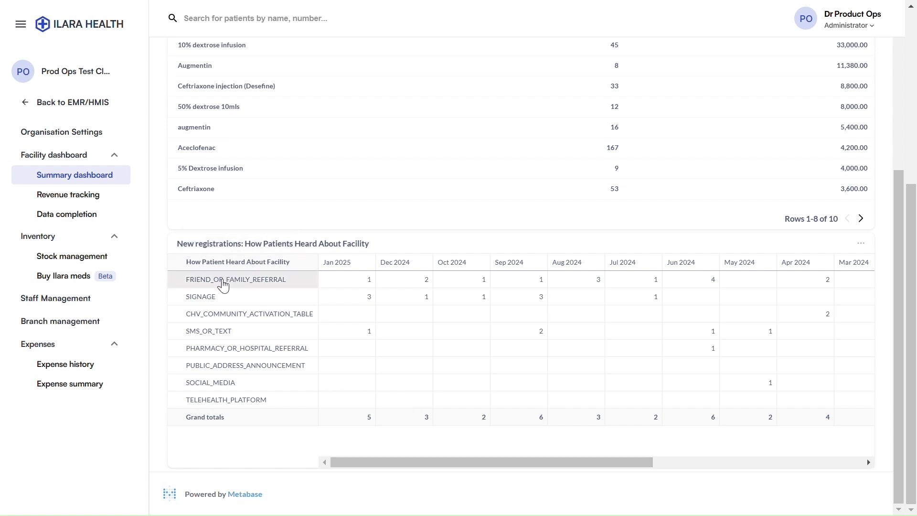
pyautogui.moveTo(372, 465); pyautogui.dragTo(687, 467)
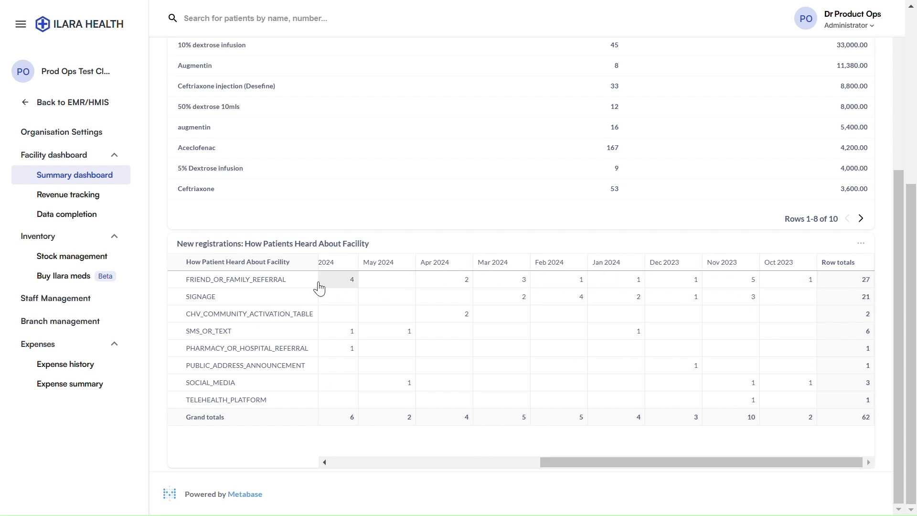
pyautogui.moveTo(640, 464); pyautogui.dragTo(397, 449)
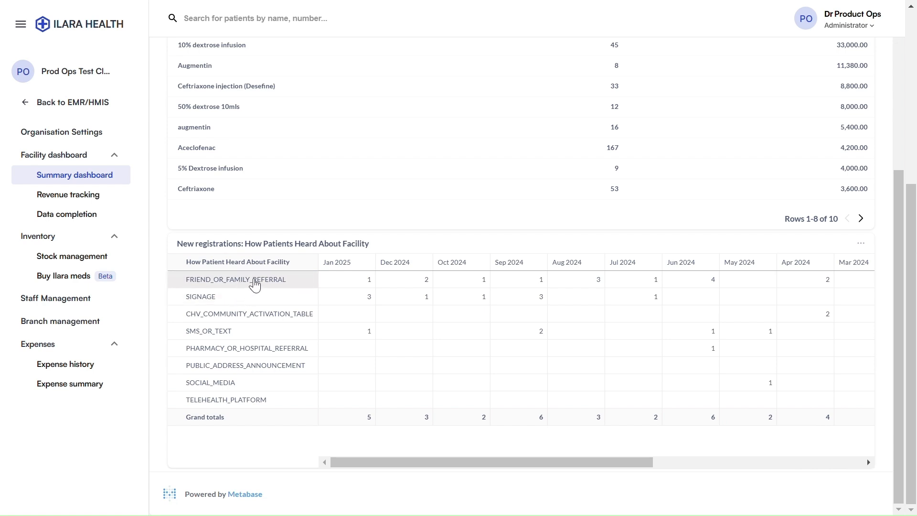
pyautogui.scroll(1, 525, 344)
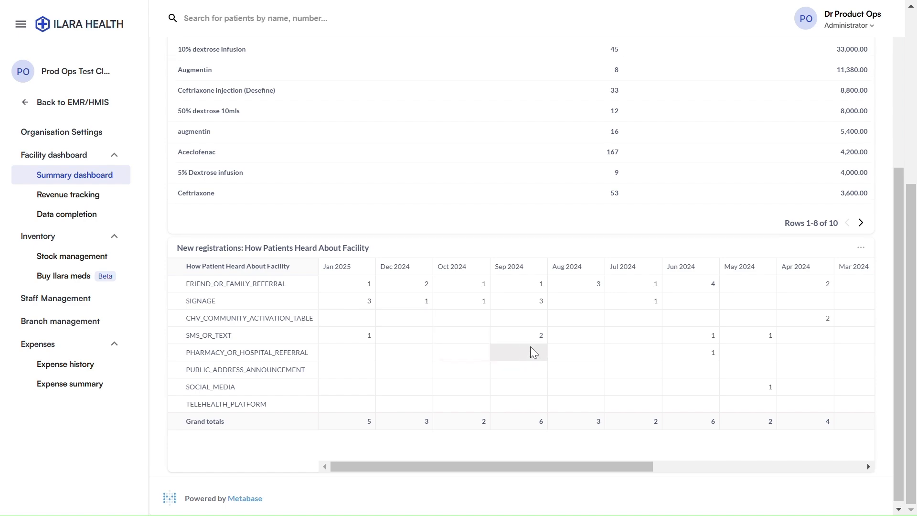
pyautogui.scroll(15, 530, 347)
pyautogui.scroll(7, 534, 352)
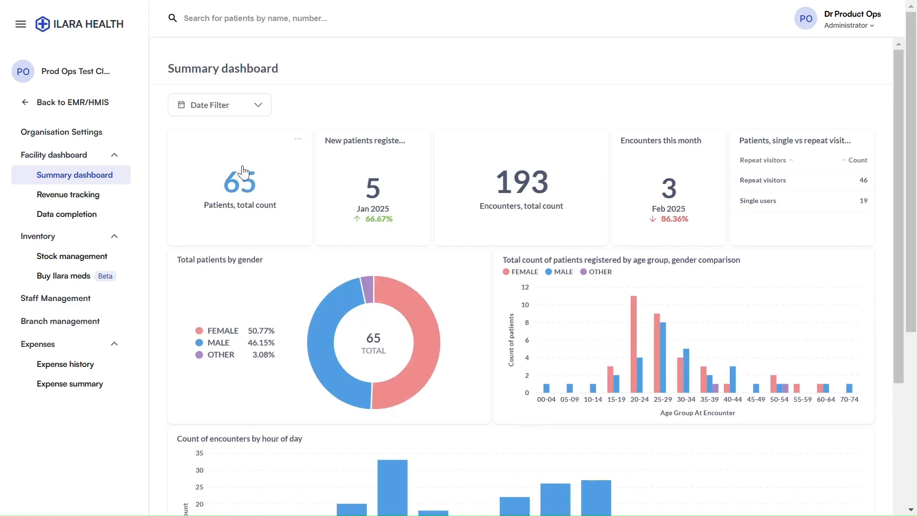
# Filter the Summary dashboard to Last 30 Days and review the 12-patient, 20-encounter figures
pyautogui.click(227, 112)
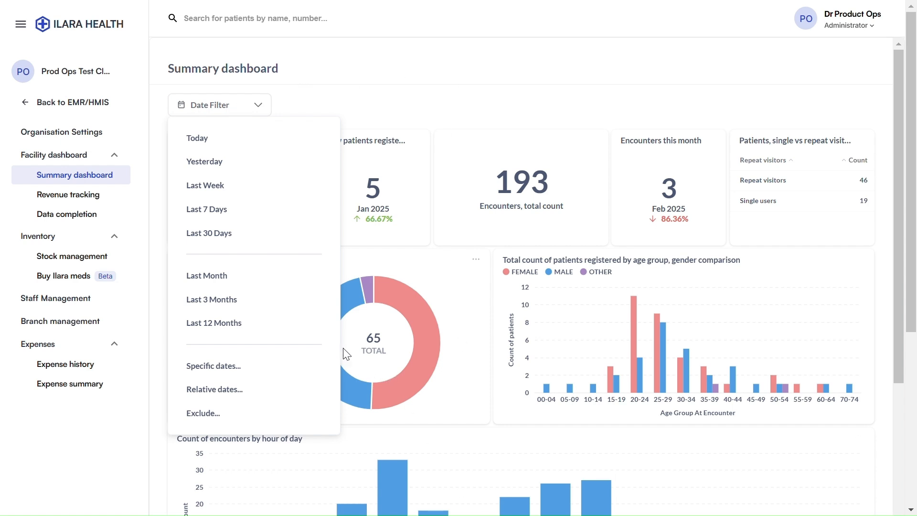
pyautogui.click(201, 233)
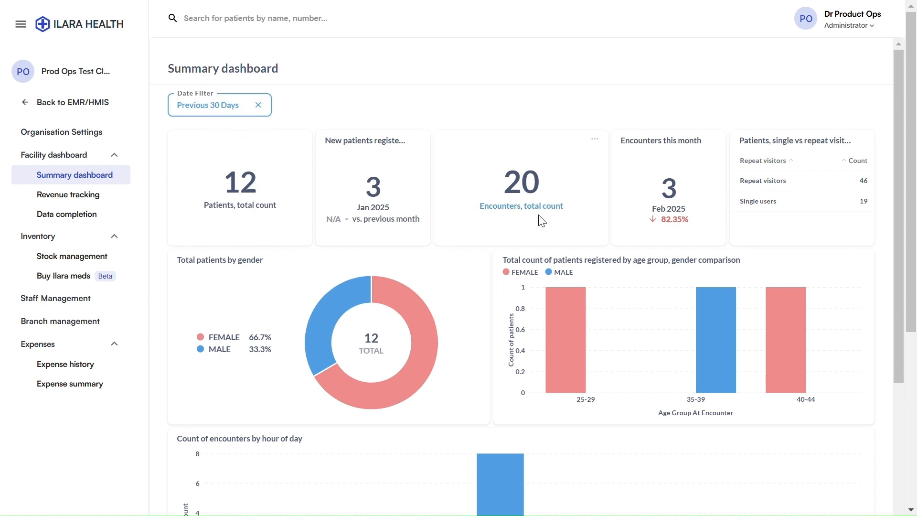
pyautogui.scroll(-1, 509, 245)
pyautogui.scroll(-14, 508, 248)
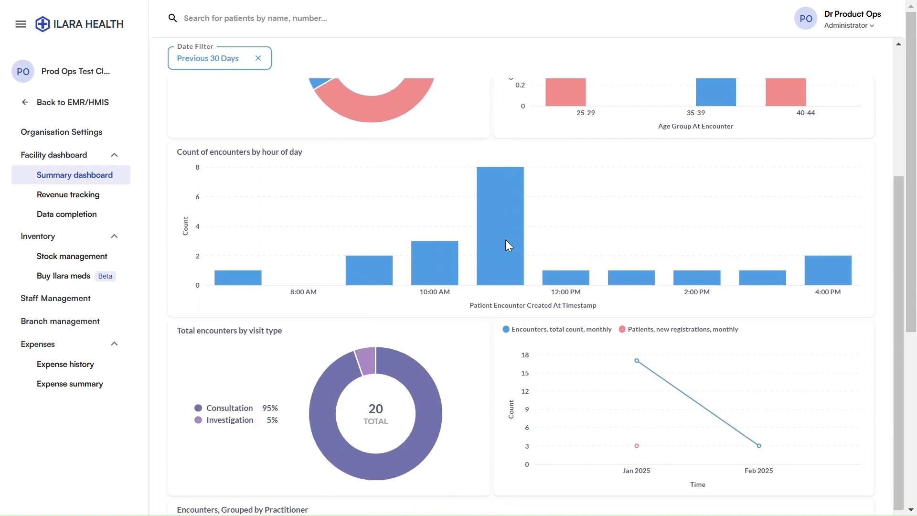
pyautogui.scroll(-10, 506, 259)
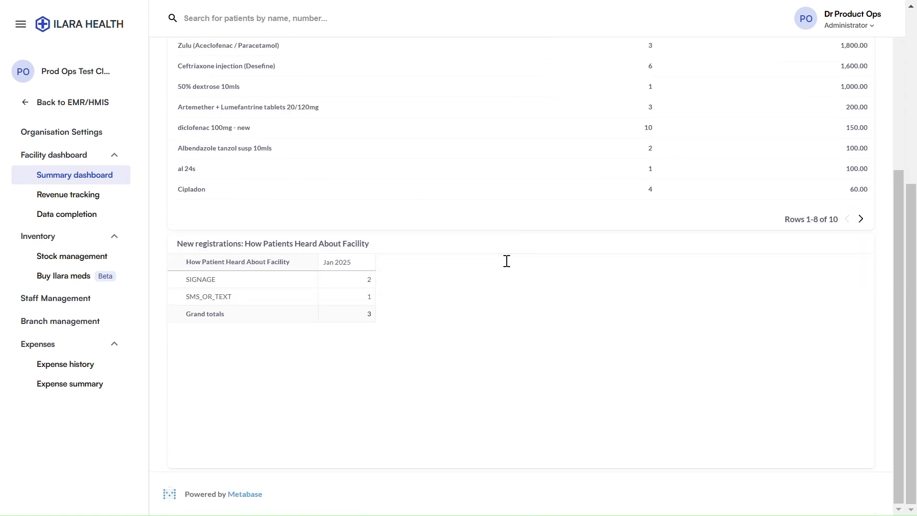
pyautogui.scroll(9, 509, 266)
pyautogui.scroll(10, 509, 267)
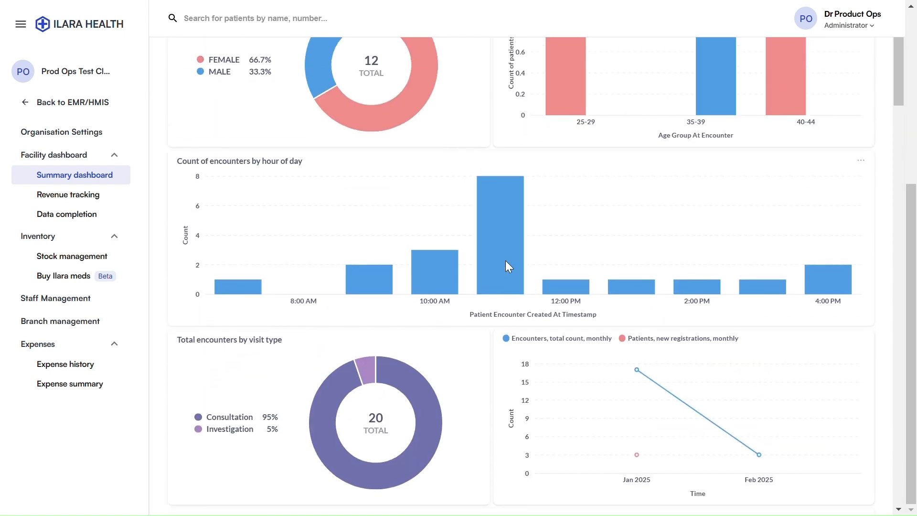
pyautogui.scroll(6, 505, 259)
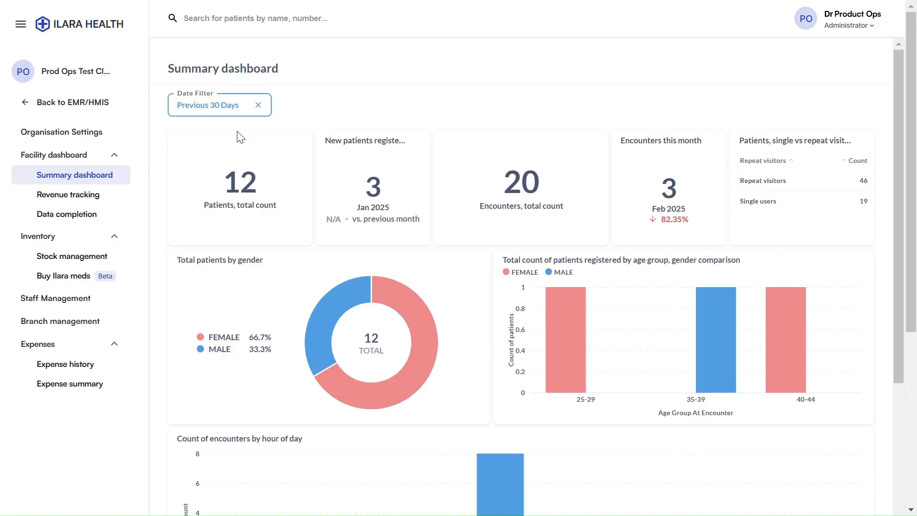
pyautogui.click(57, 200)
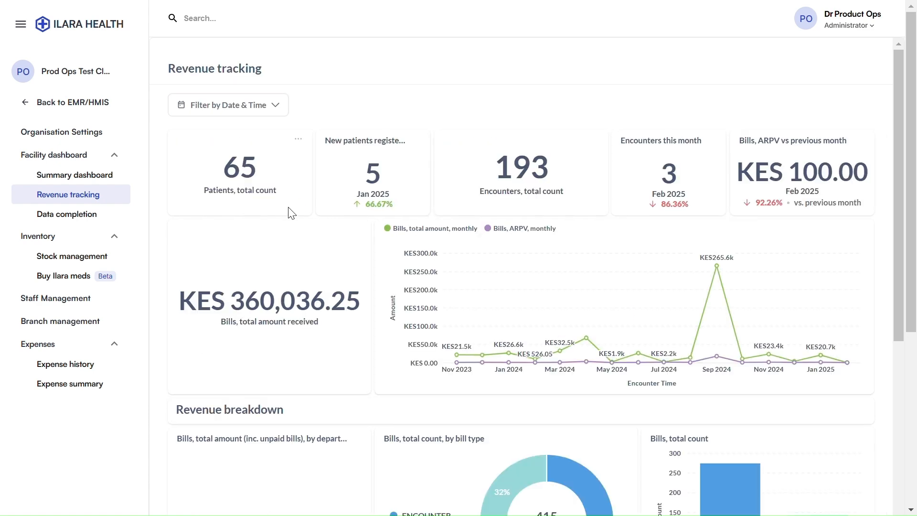
pyautogui.scroll(-3, 293, 213)
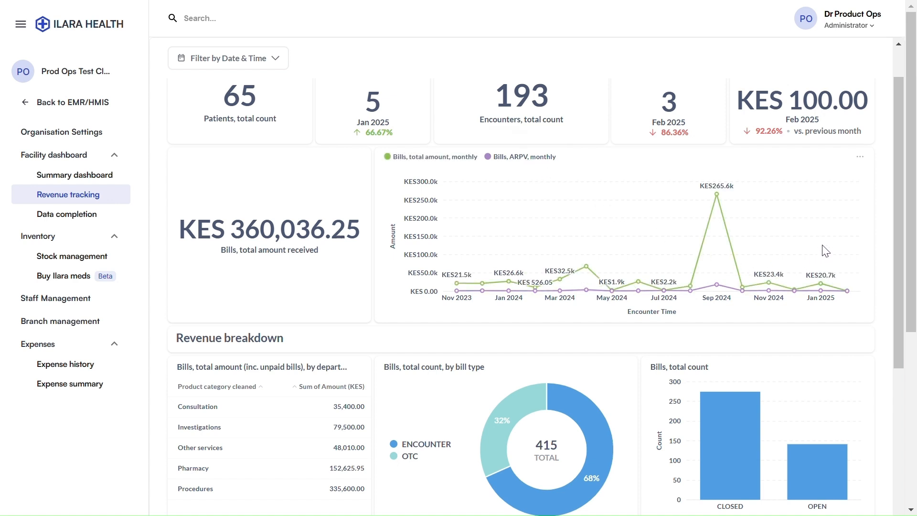
pyautogui.scroll(-5, 495, 227)
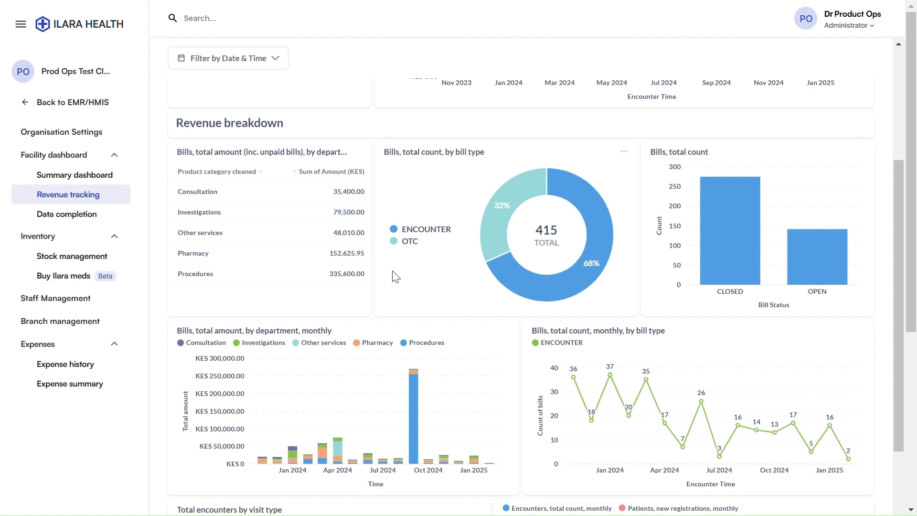
pyautogui.moveTo(420, 246)
pyautogui.scroll(-5, 831, 268)
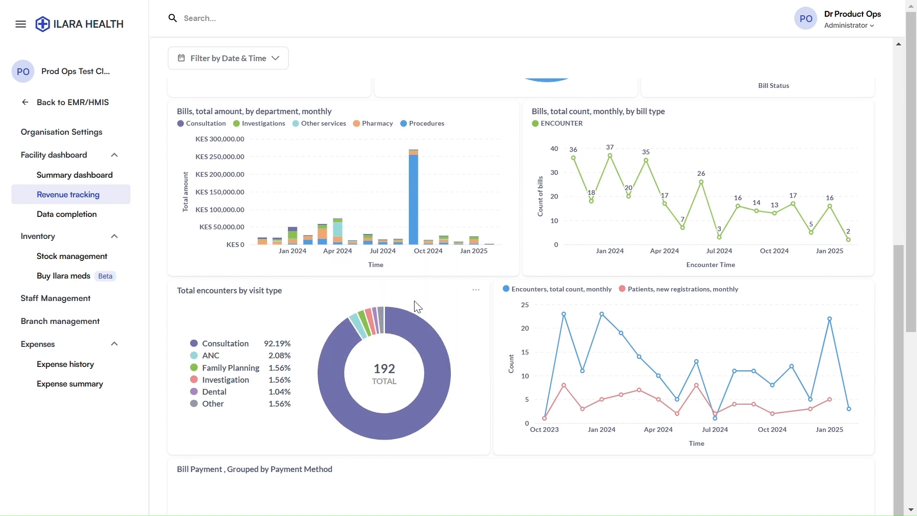
pyautogui.scroll(-3, 418, 307)
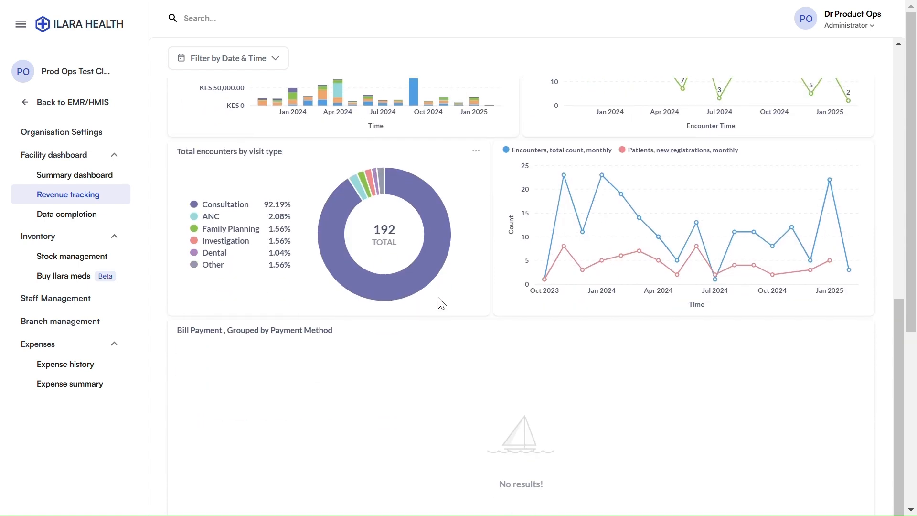
pyautogui.scroll(-7, 485, 281)
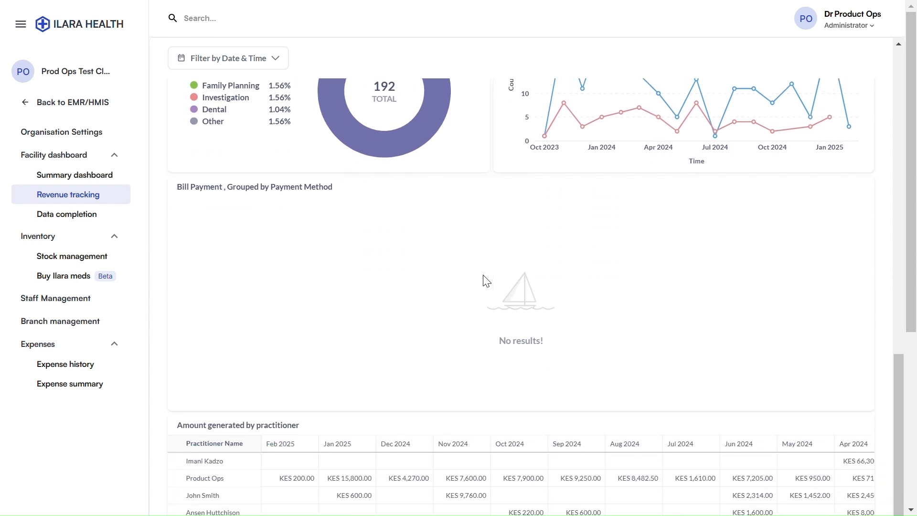
pyautogui.scroll(-2, 483, 275)
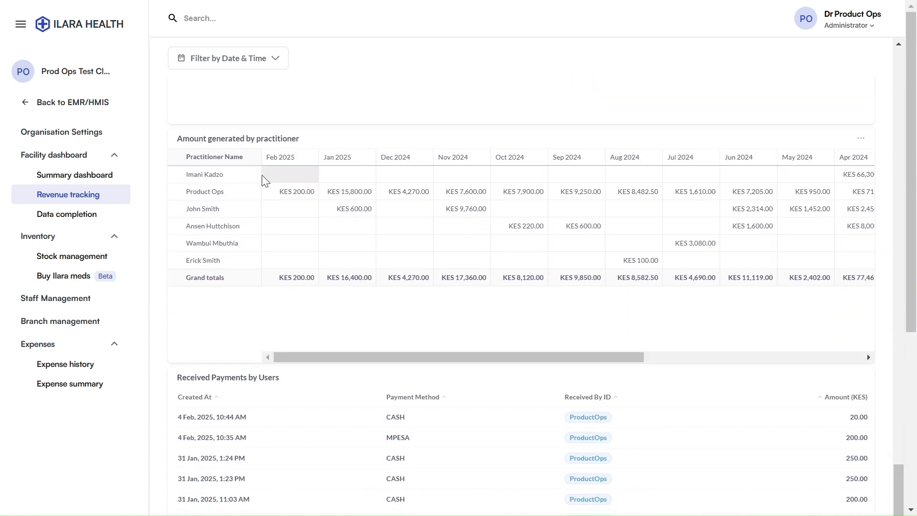
pyautogui.scroll(-1, 266, 181)
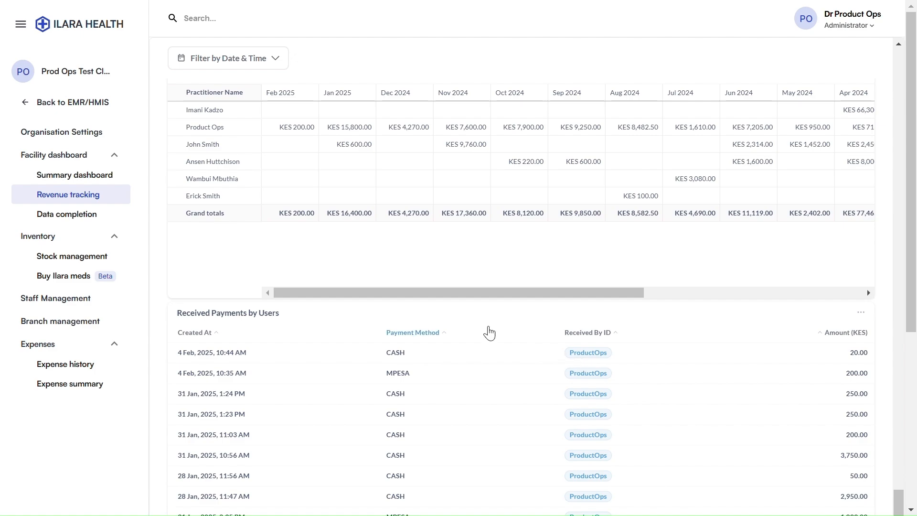
pyautogui.scroll(-4, 395, 321)
pyautogui.scroll(1, 387, 313)
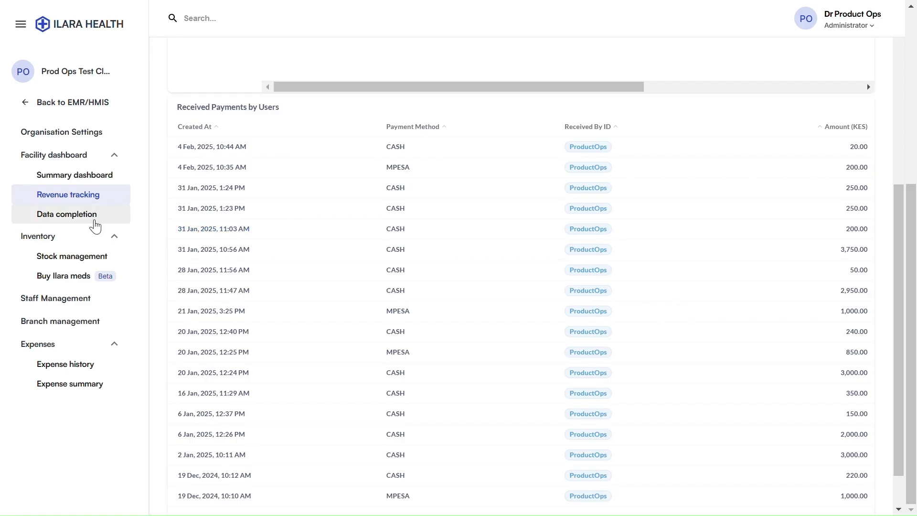
pyautogui.click(95, 224)
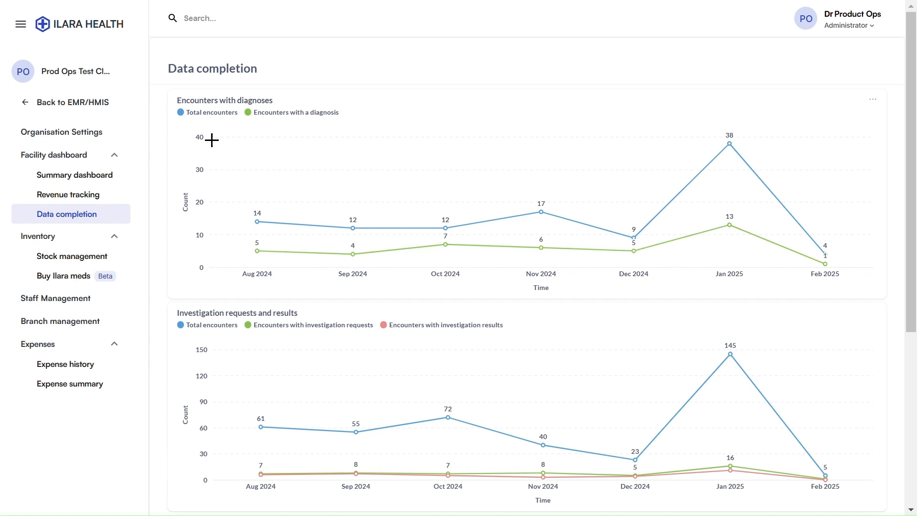
# Review the Data completion charts for diagnoses, investigations and prescriptions, then go to Buy Ilara meds
pyautogui.scroll(-2, 268, 244)
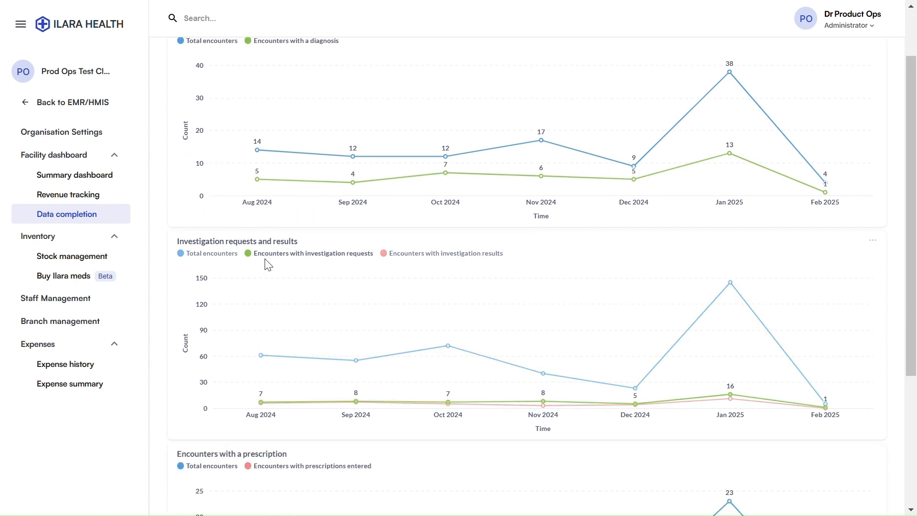
pyautogui.scroll(-5, 260, 292)
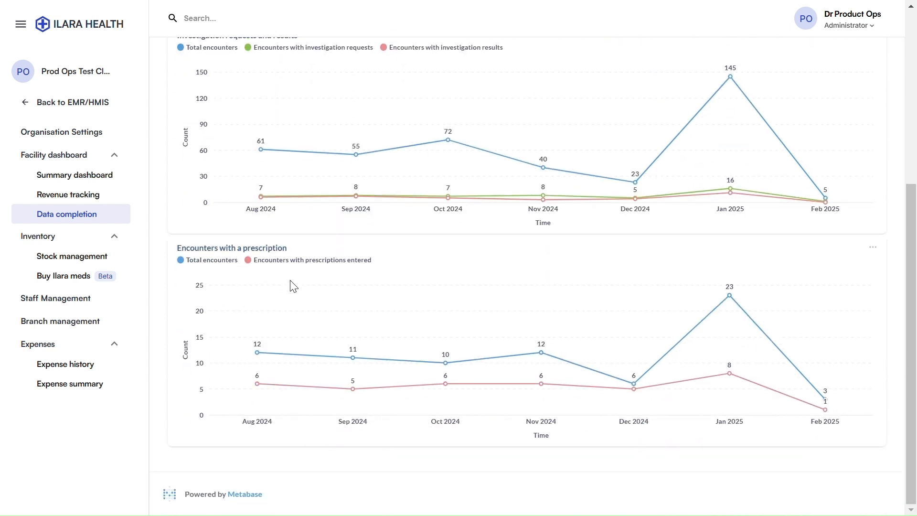
pyautogui.scroll(7, 292, 285)
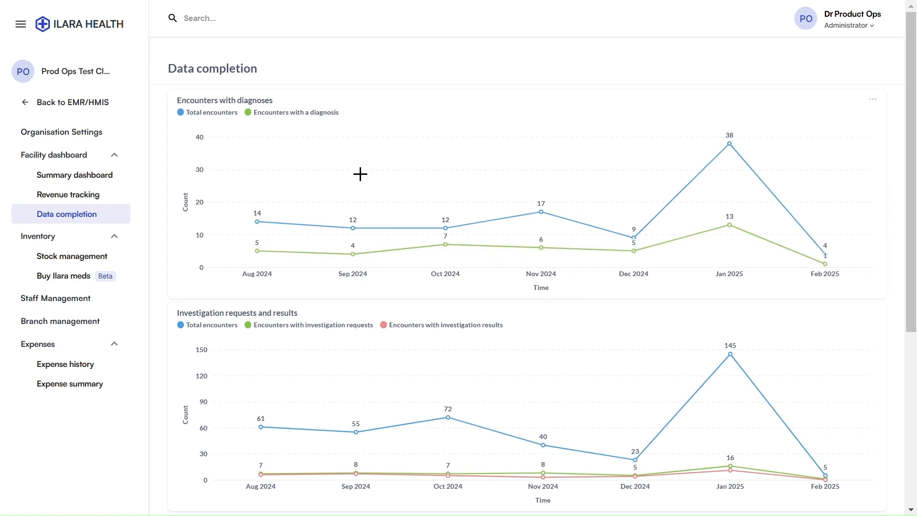
pyautogui.scroll(-5, 515, 250)
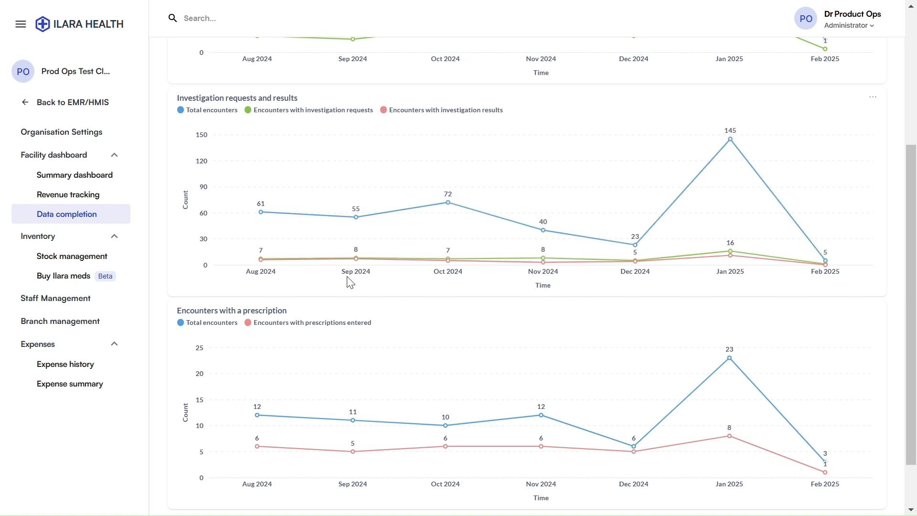
pyautogui.scroll(-2, 519, 331)
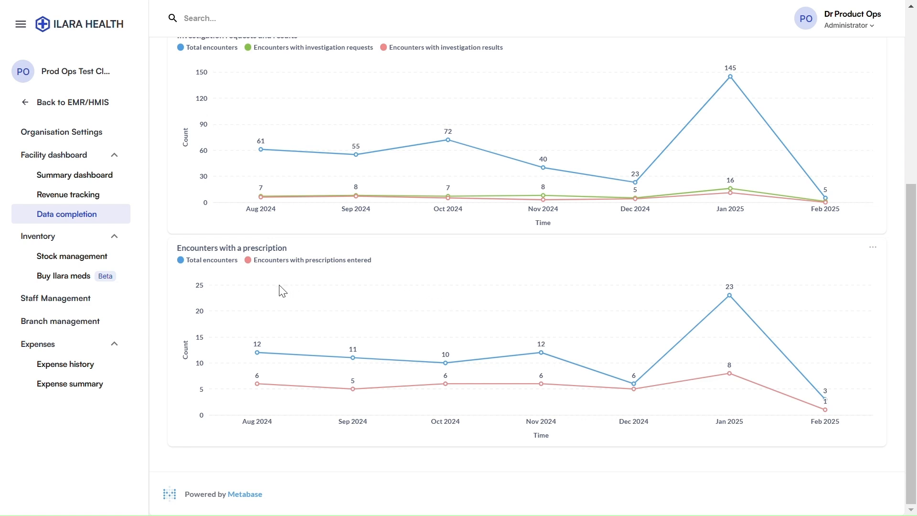
pyautogui.click(104, 287)
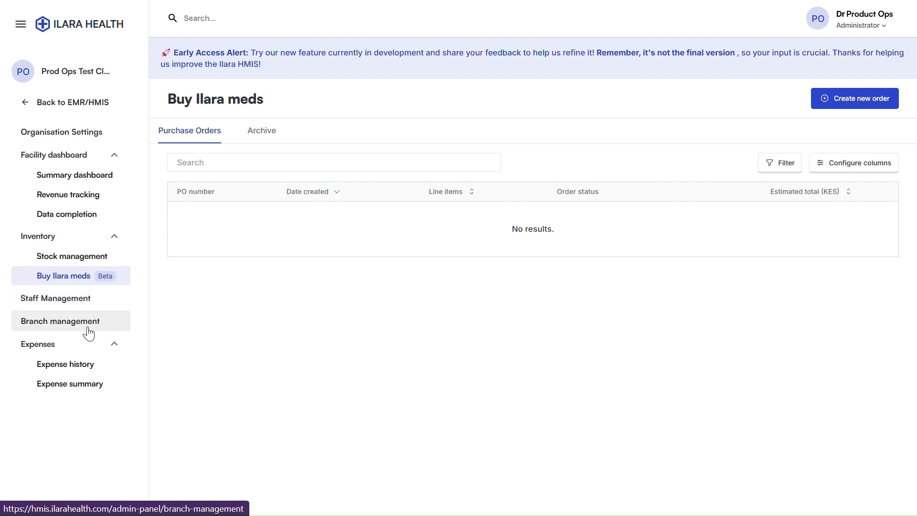
# Open Expense history to list recorded expenses like Drug Purchases and Internet connectivity
pyautogui.click(88, 366)
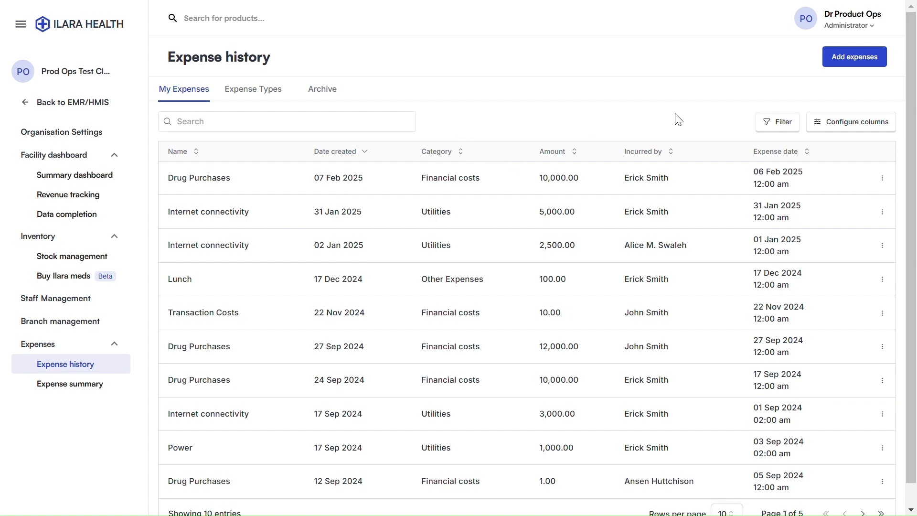
# Add a Drug Purchases expense of 10,000 KES dated 8 Feb 2025 for the chosen employee
pyautogui.click(852, 63)
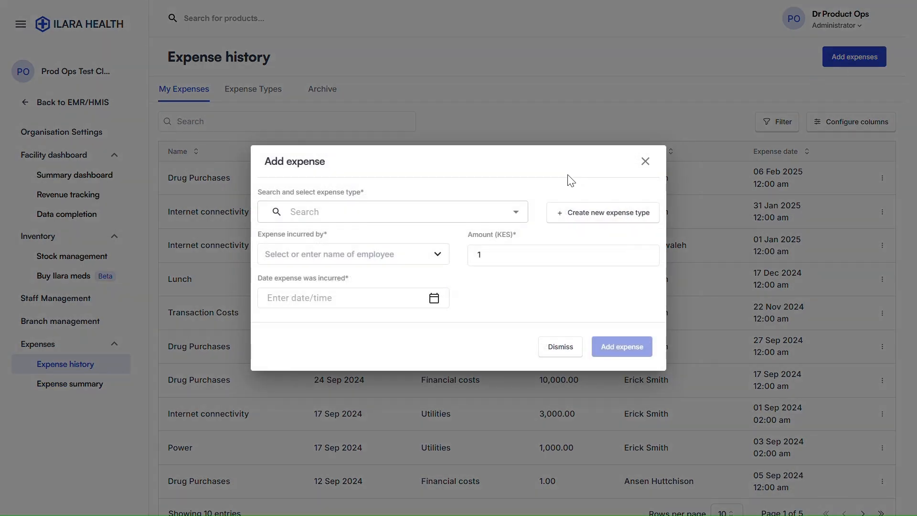
pyautogui.click(296, 211)
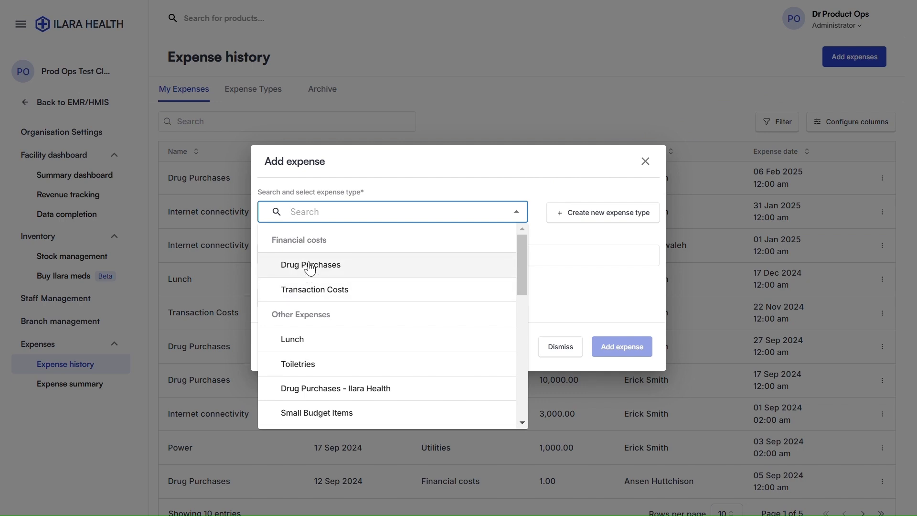
pyautogui.click(310, 267)
pyautogui.click(361, 254)
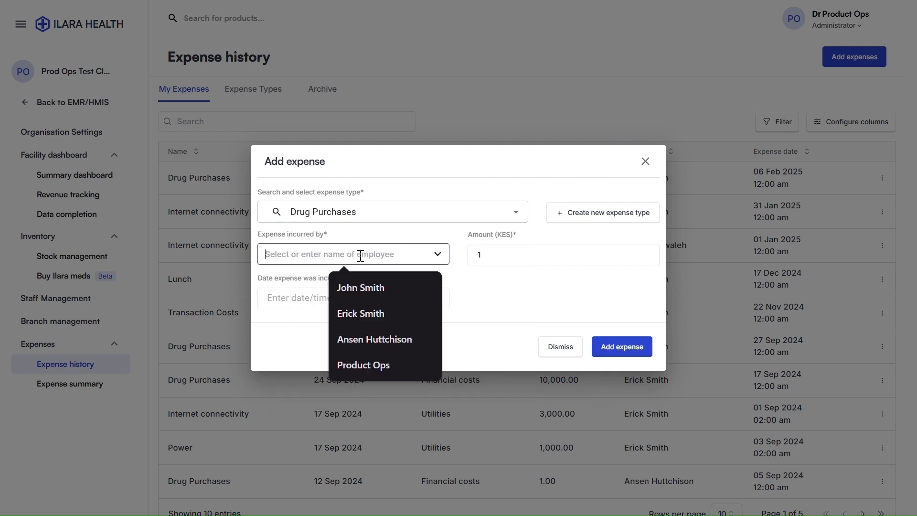
pyautogui.click(278, 320)
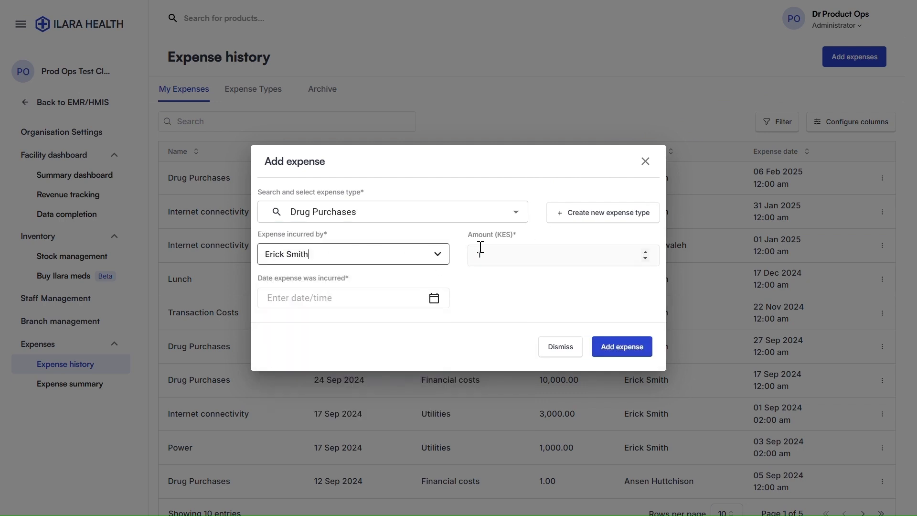
pyautogui.click(487, 246)
pyautogui.write('10000')
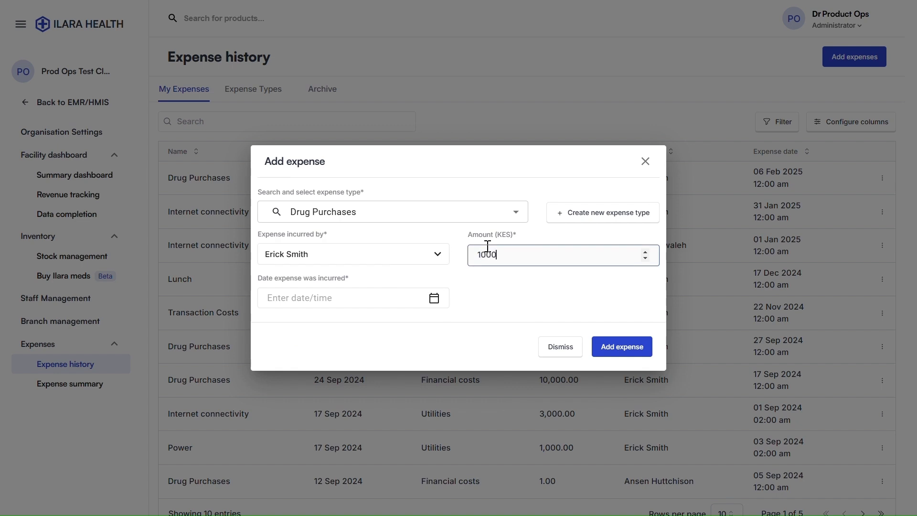
pyautogui.click(383, 297)
pyautogui.click(386, 427)
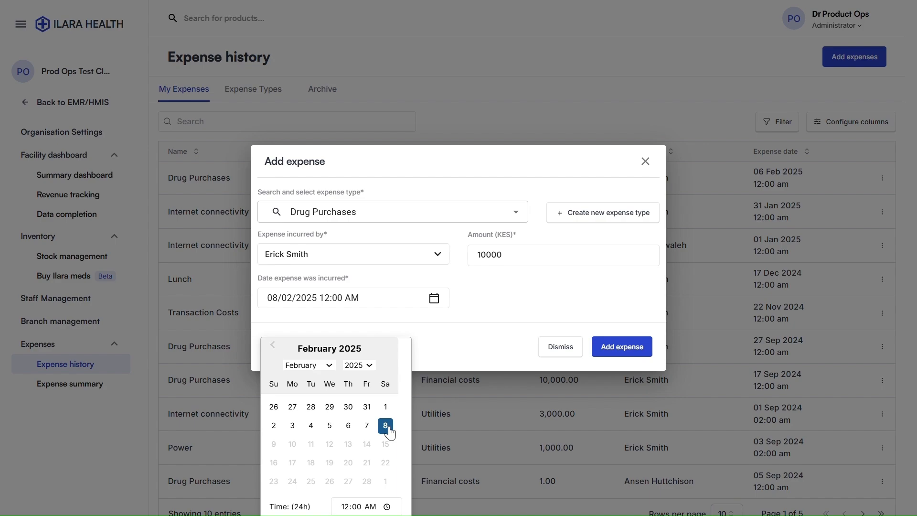
pyautogui.click(617, 349)
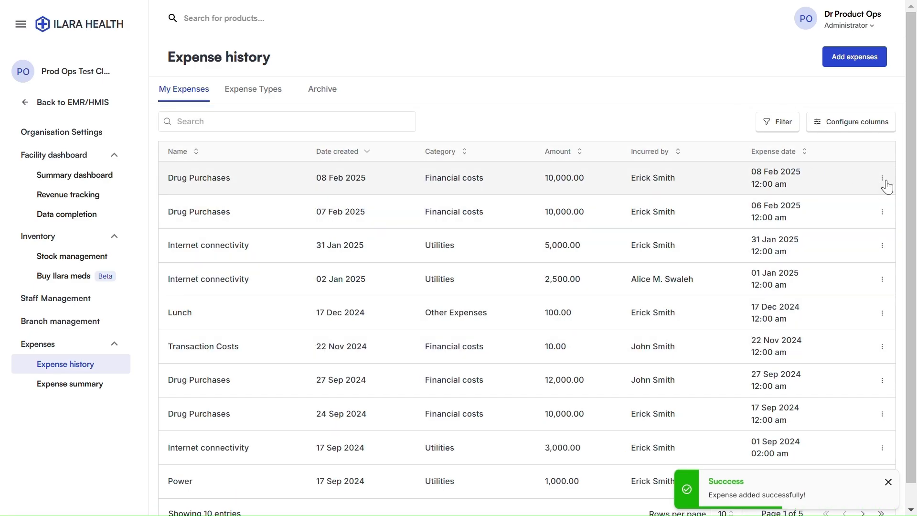
pyautogui.click(883, 181)
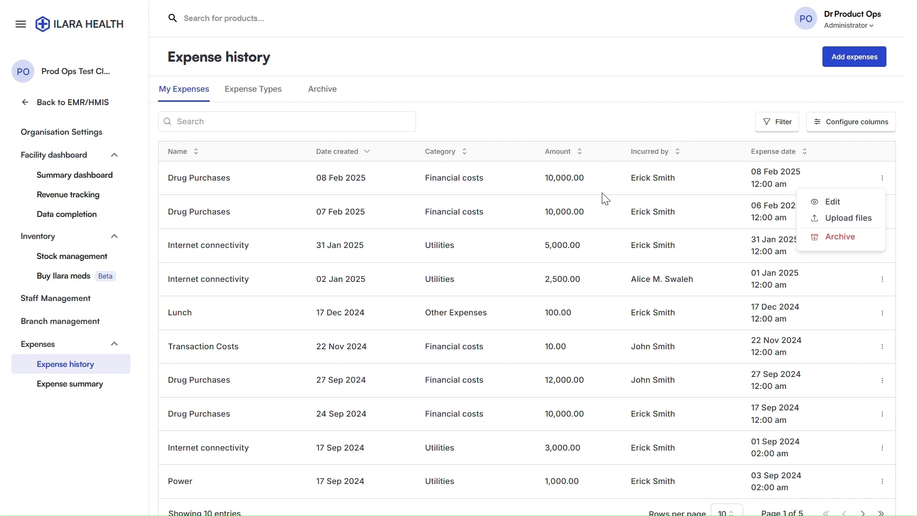
pyautogui.click(600, 104)
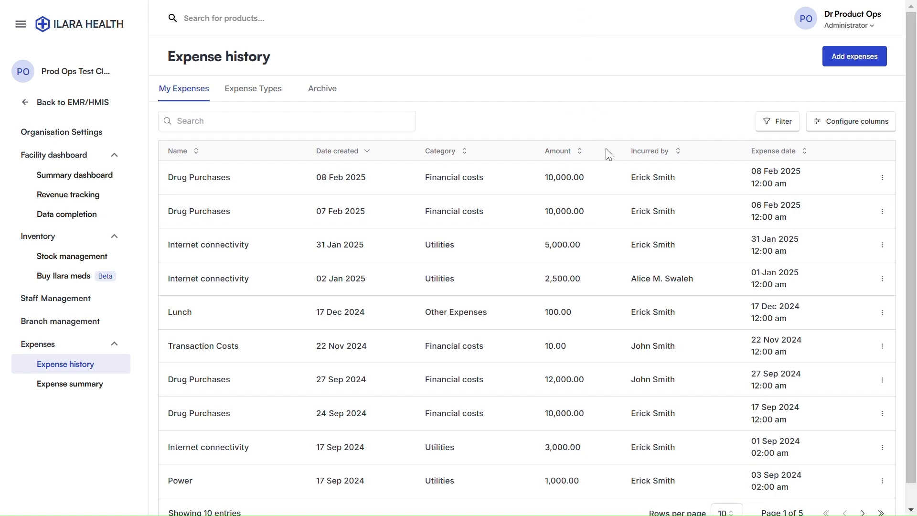
pyautogui.scroll(-1, 605, 151)
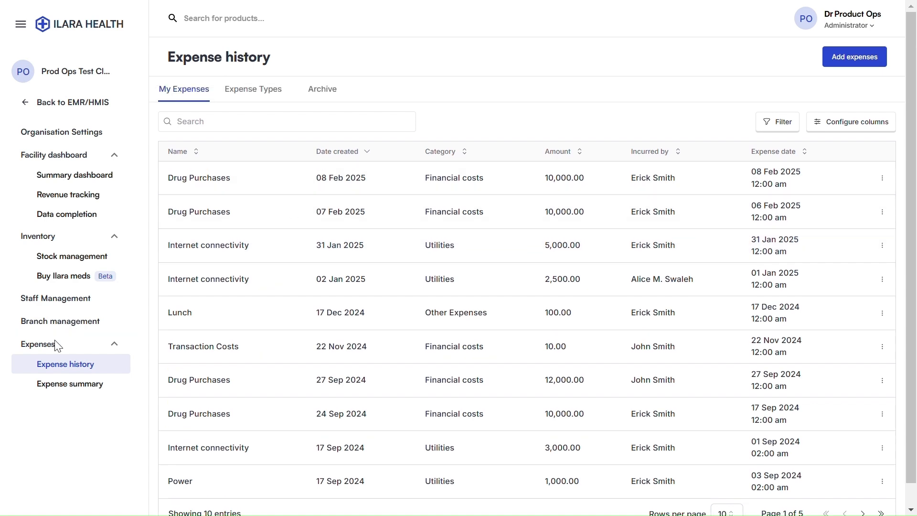
pyautogui.click(63, 383)
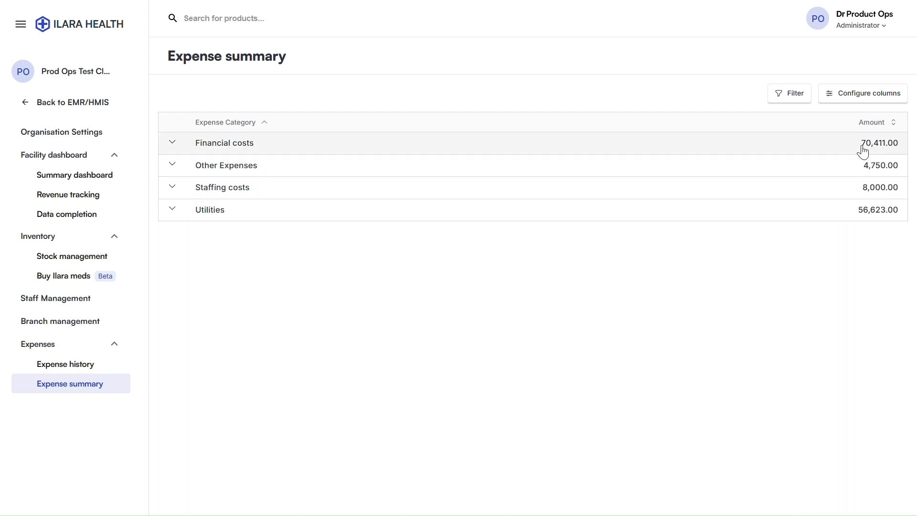
pyautogui.moveTo(860, 144); pyautogui.dragTo(909, 142)
pyautogui.click(827, 239)
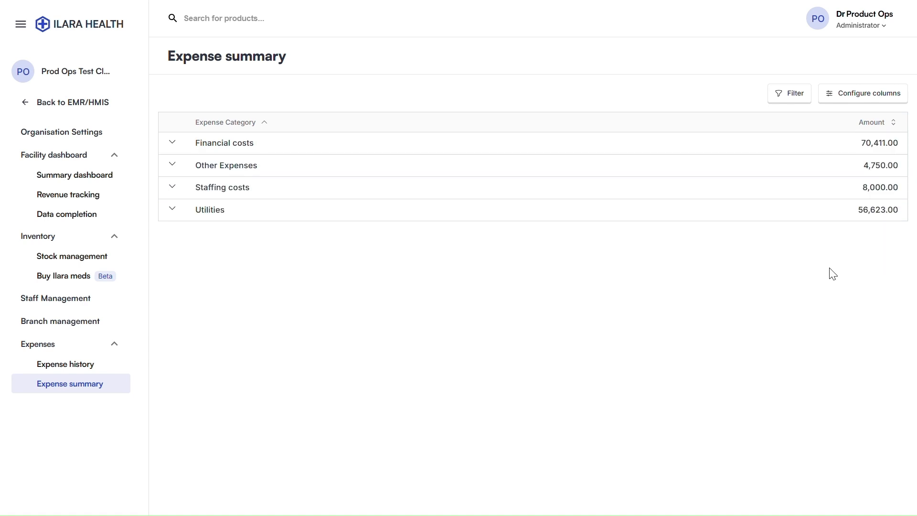
pyautogui.click(795, 94)
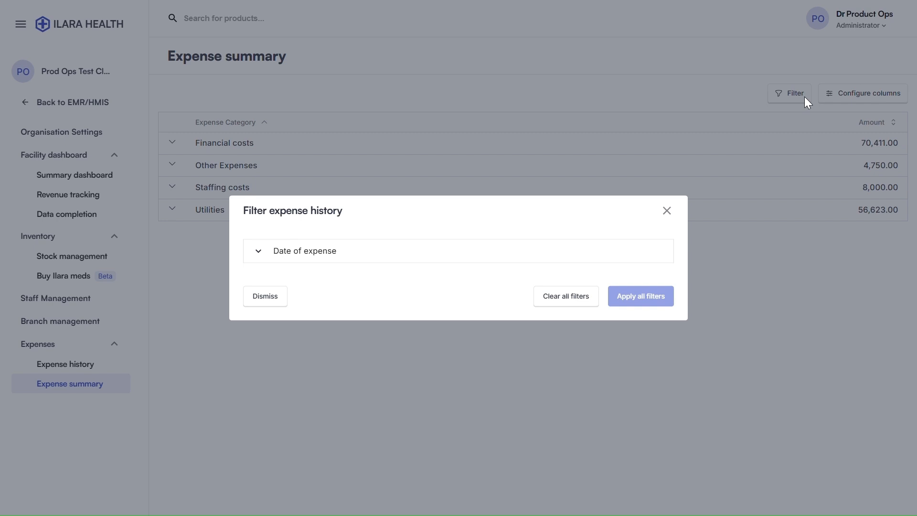
pyautogui.click(312, 252)
pyautogui.click(296, 268)
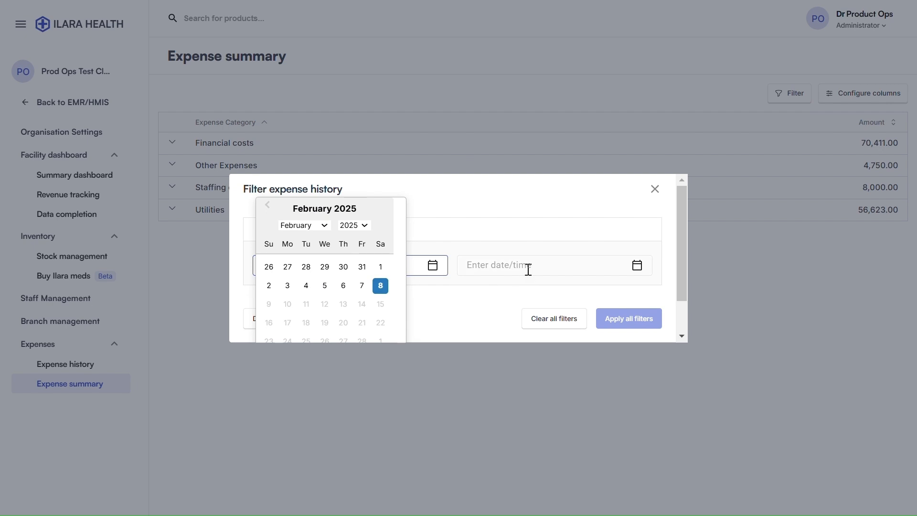
pyautogui.click(657, 189)
pyautogui.click(666, 189)
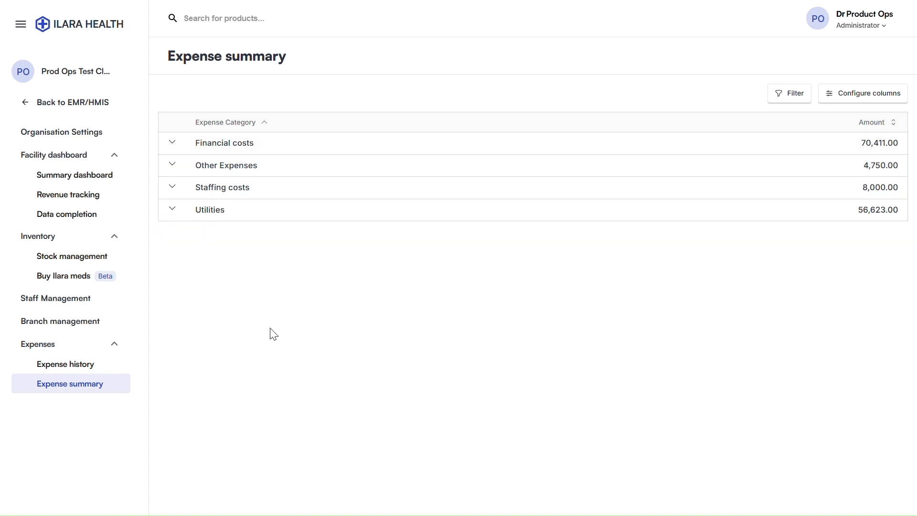
pyautogui.click(65, 364)
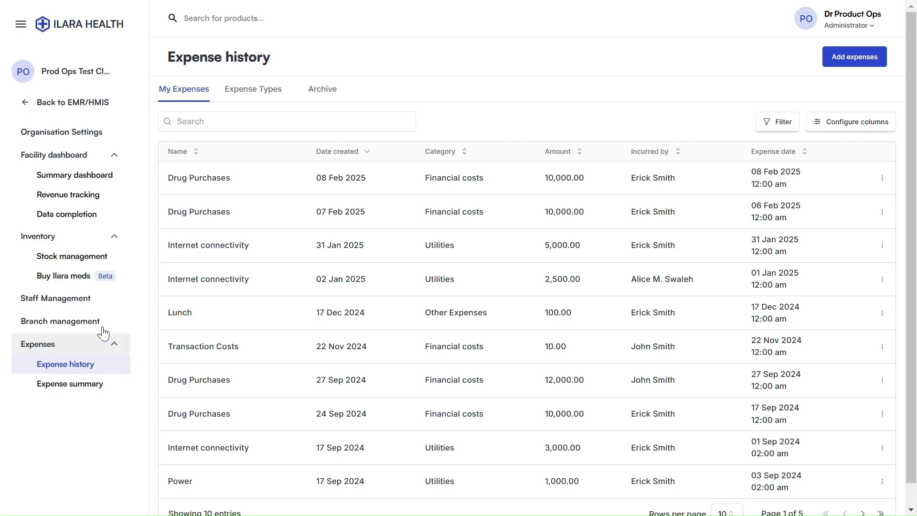
# Return to the main Dashboard (72 patients, 193 encounters) and dismiss the support form
pyautogui.click(90, 302)
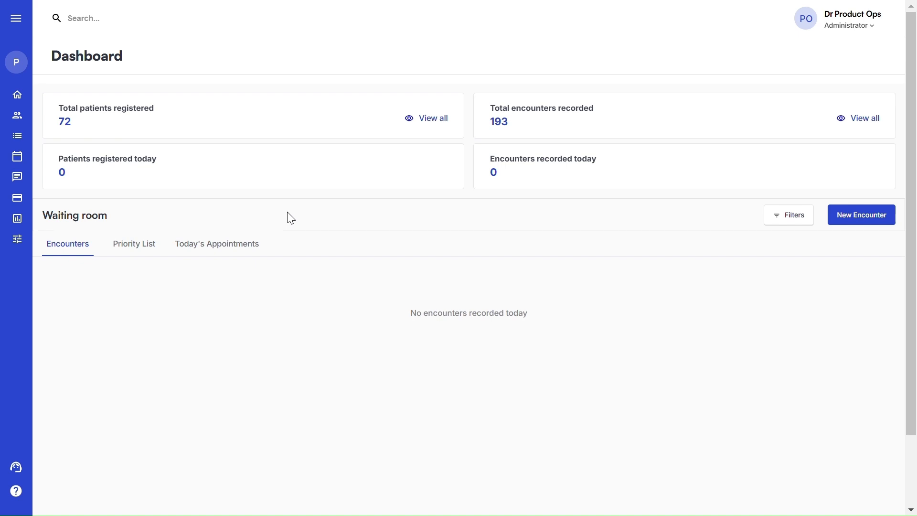
pyautogui.click(14, 471)
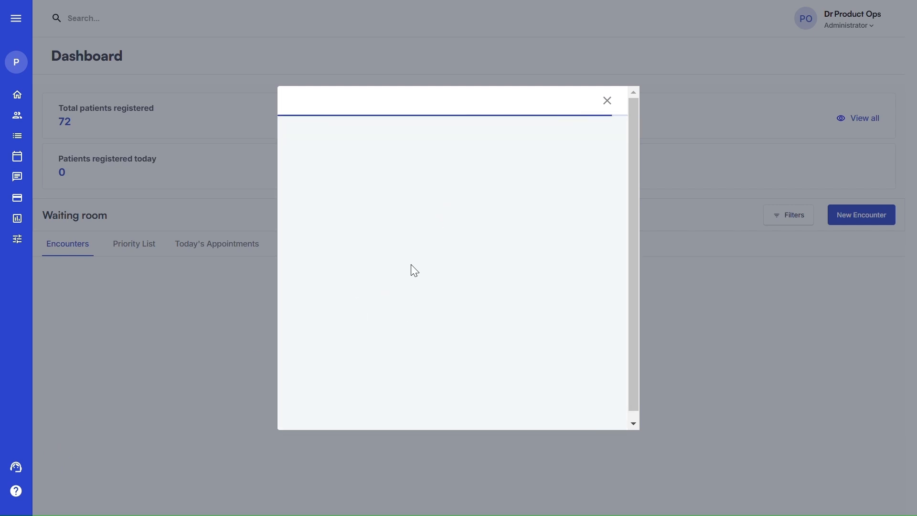
pyautogui.click(607, 101)
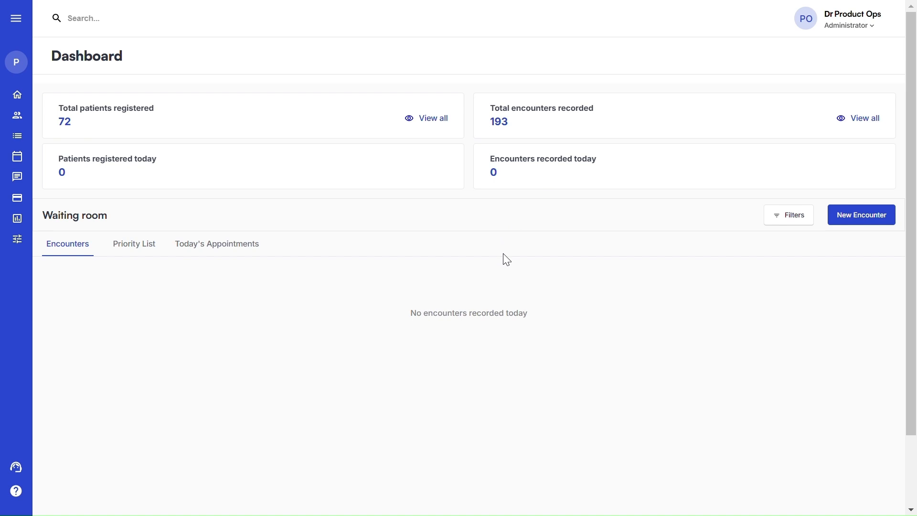